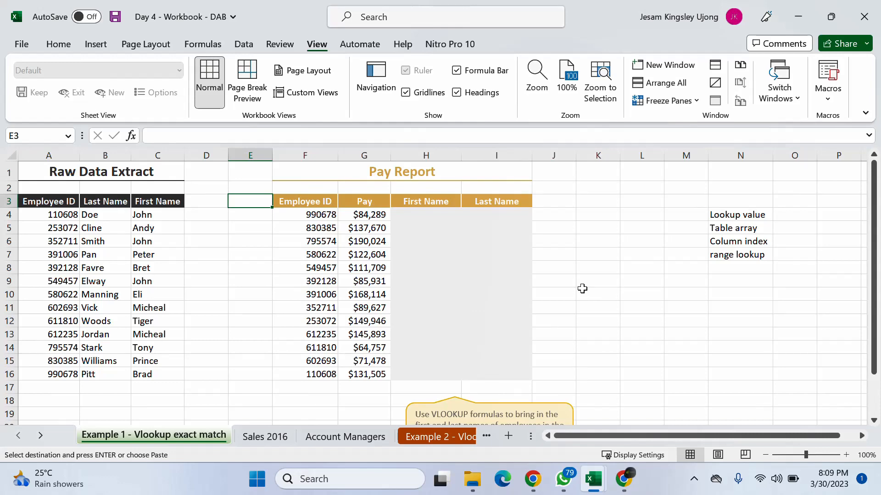
# - Replace the word "formulas" with "function" in the VLOOKUP instruction callout below the Pay Report
pyautogui.scroll(-3, 582, 288)
pyautogui.scroll(3, 582, 288)
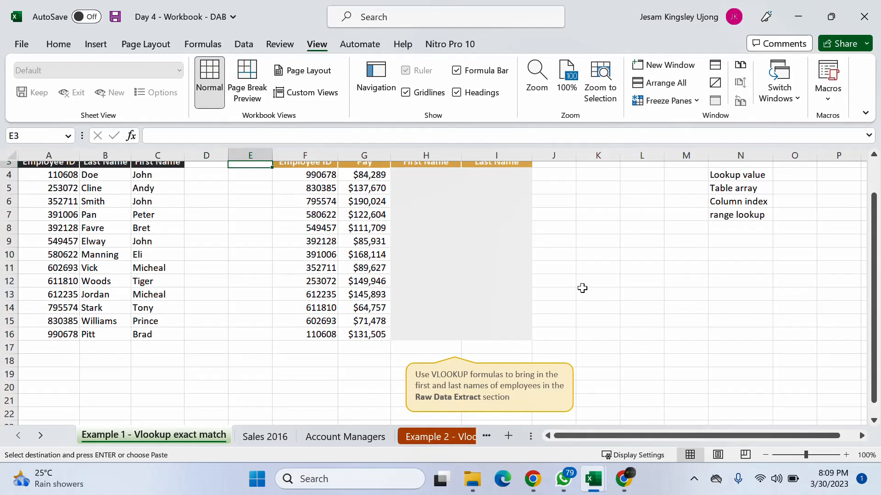
pyautogui.scroll(-1, 583, 288)
pyautogui.click(503, 376)
pyautogui.moveTo(503, 376); pyautogui.dragTo(475, 380)
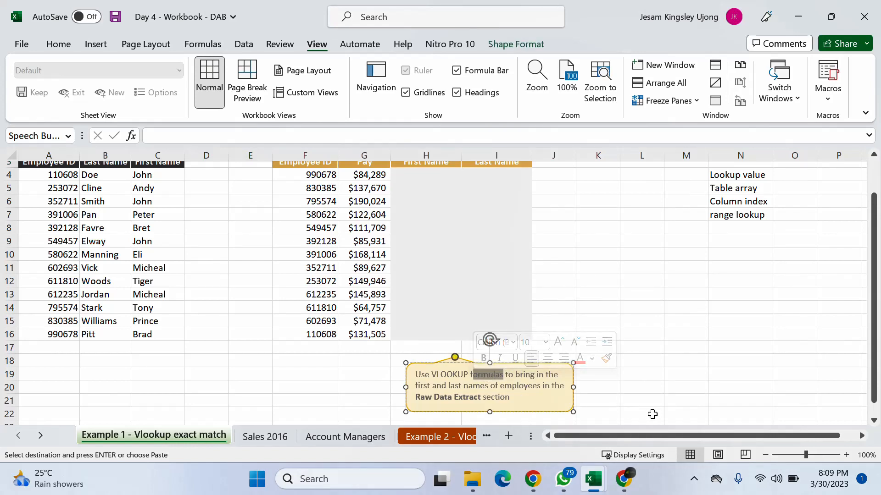
pyautogui.write('u')
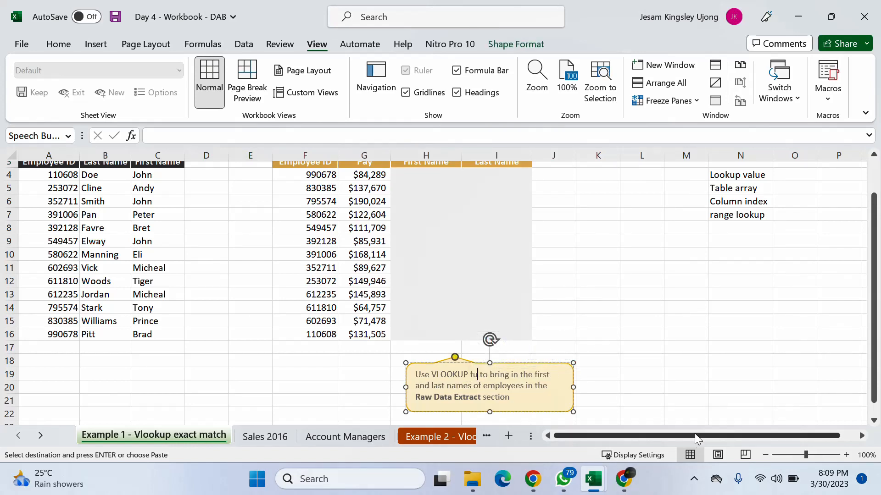
pyautogui.write('nction')
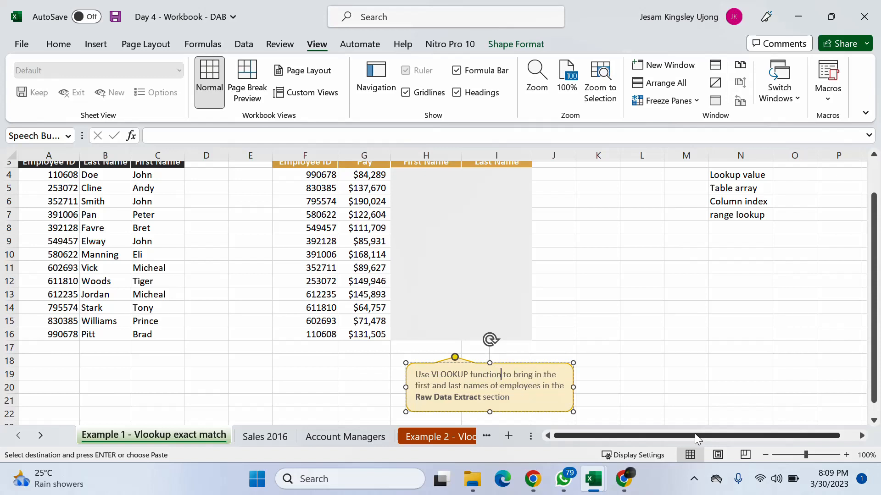
pyautogui.click(589, 339)
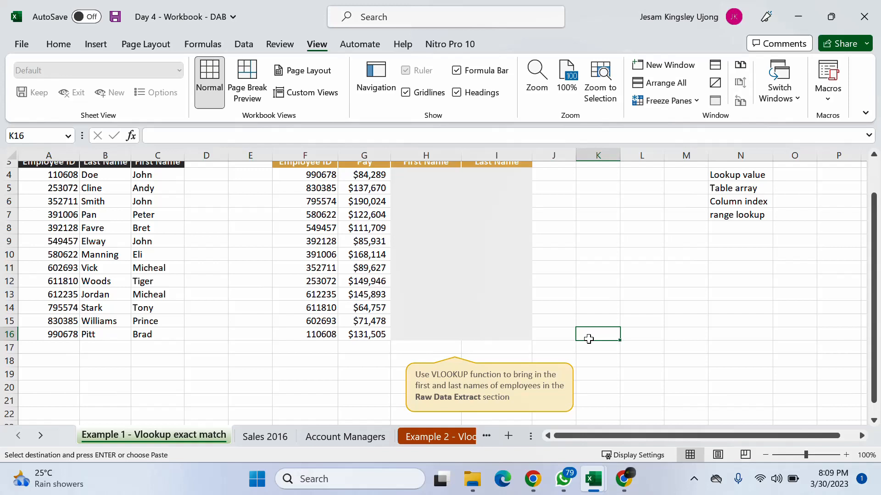
# - Examine the Raw Data Extract table in A1:C16 and glance at the Sales 2016 sheet
pyautogui.scroll(1, 325, 280)
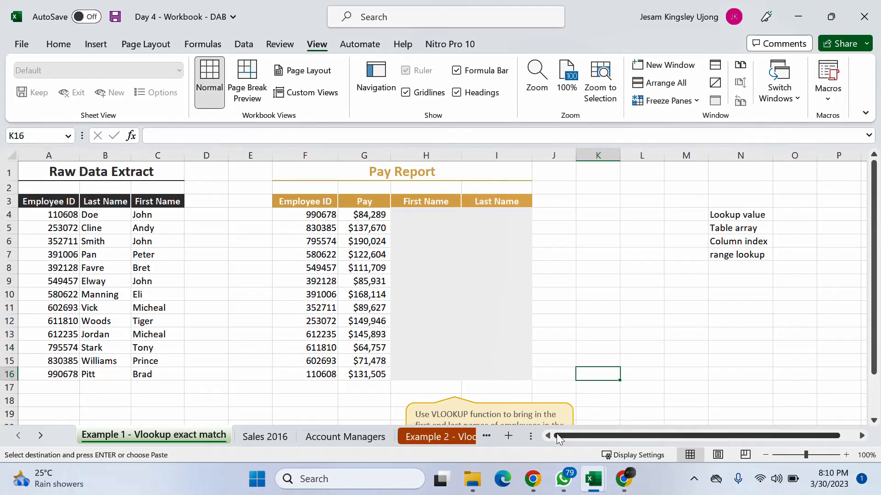
pyautogui.moveTo(34, 174); pyautogui.dragTo(180, 378)
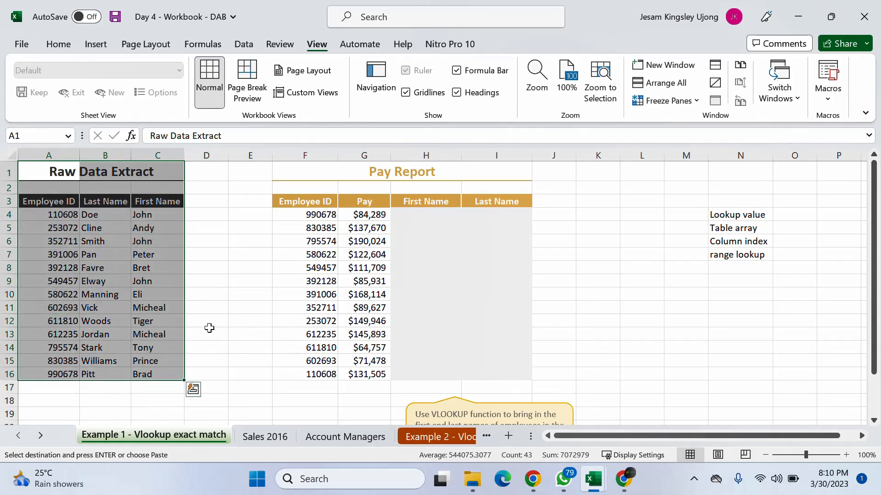
pyautogui.click(200, 278)
pyautogui.click(263, 435)
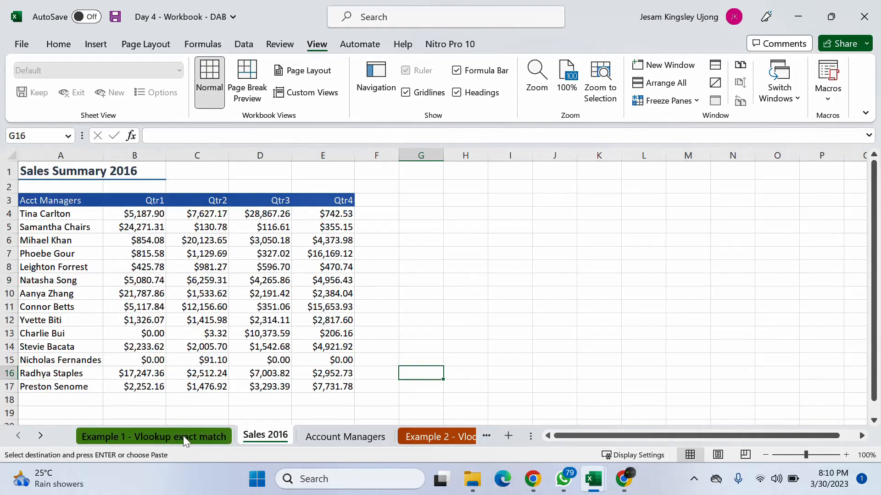
pyautogui.click(183, 436)
pyautogui.click(181, 215)
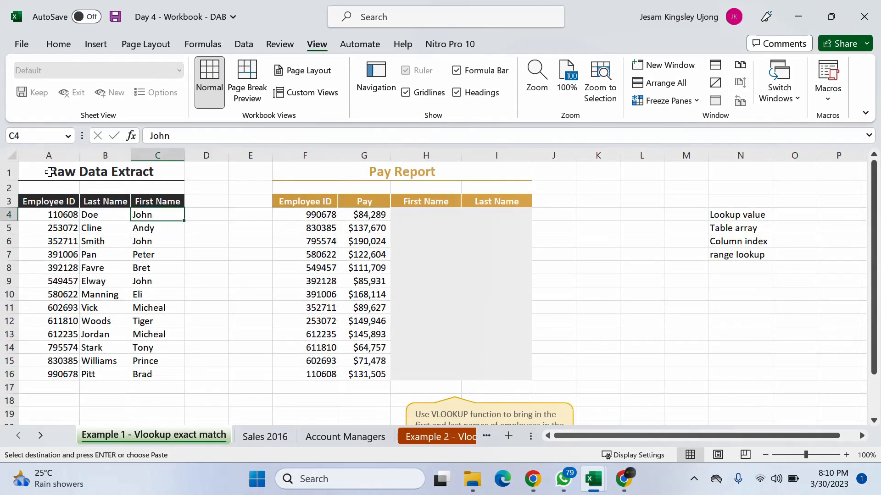
pyautogui.moveTo(49, 172); pyautogui.dragTo(166, 376)
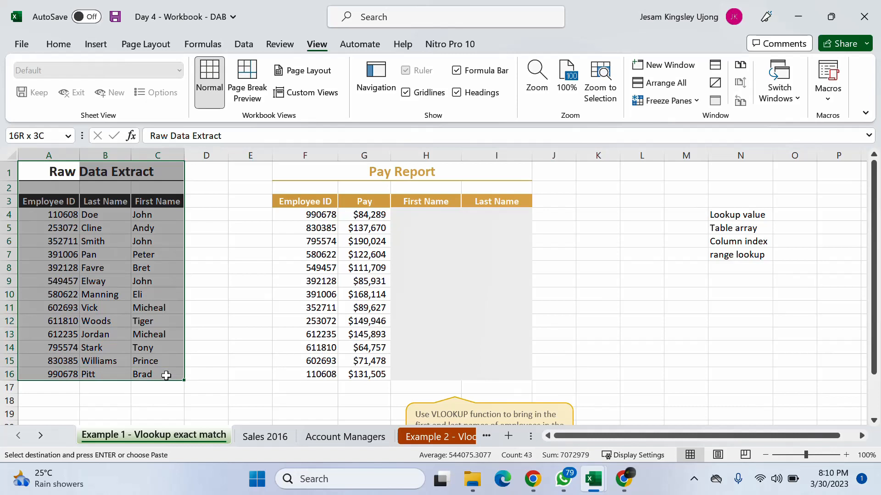
pyautogui.moveTo(166, 375); pyautogui.dragTo(167, 376)
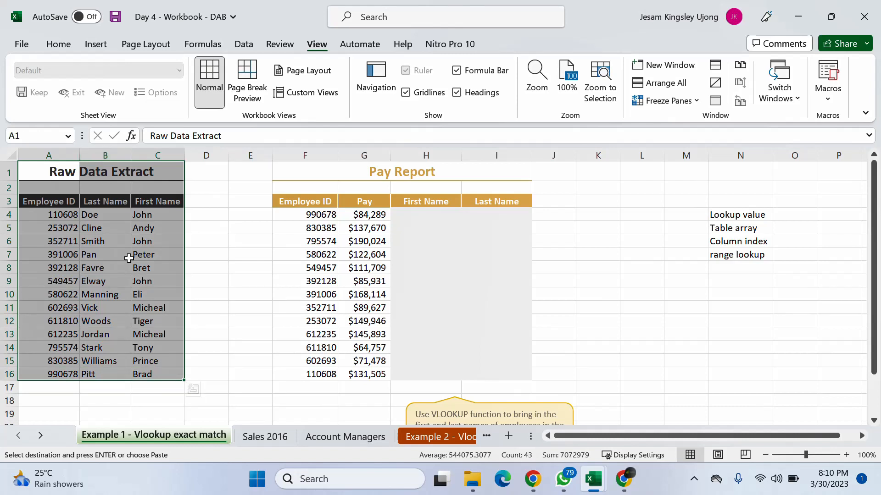
pyautogui.click(128, 292)
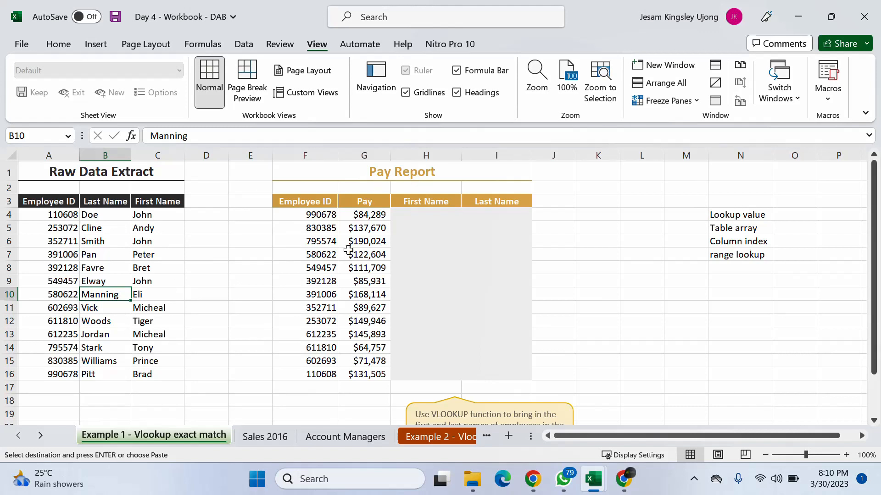
pyautogui.click(75, 214)
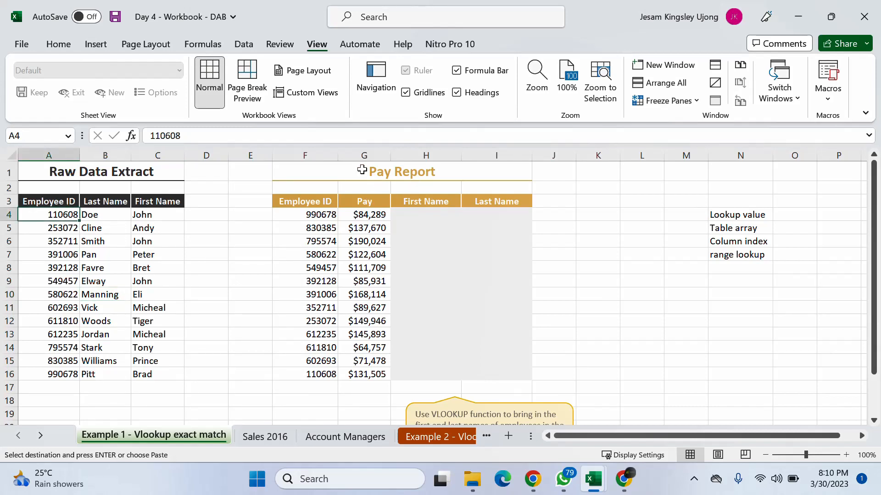
# - Examine the Pay Report table and compare its Employee ID column with the Raw Data Extract's ID, Last Name and First Name columns
pyautogui.moveTo(346, 174); pyautogui.dragTo(471, 336)
pyautogui.click(493, 361)
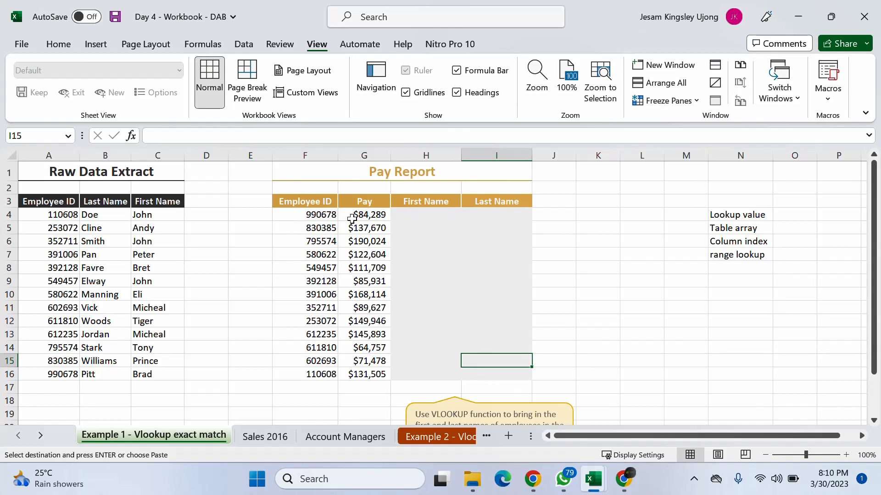
pyautogui.click(424, 218)
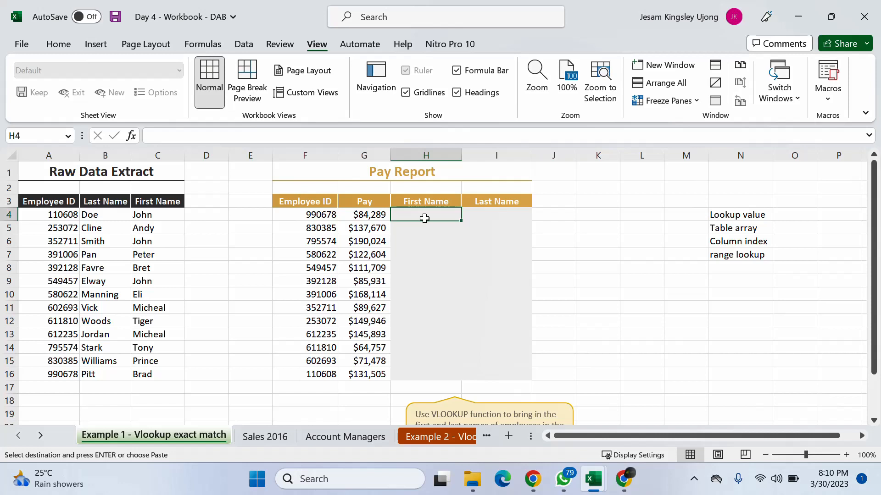
pyautogui.click(327, 218)
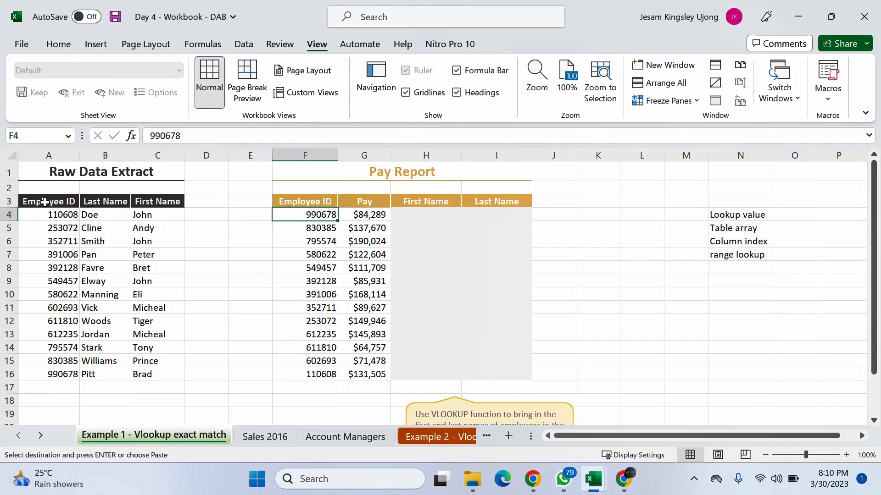
pyautogui.moveTo(45, 202); pyautogui.dragTo(65, 205)
pyautogui.click(65, 220)
pyautogui.click(110, 202)
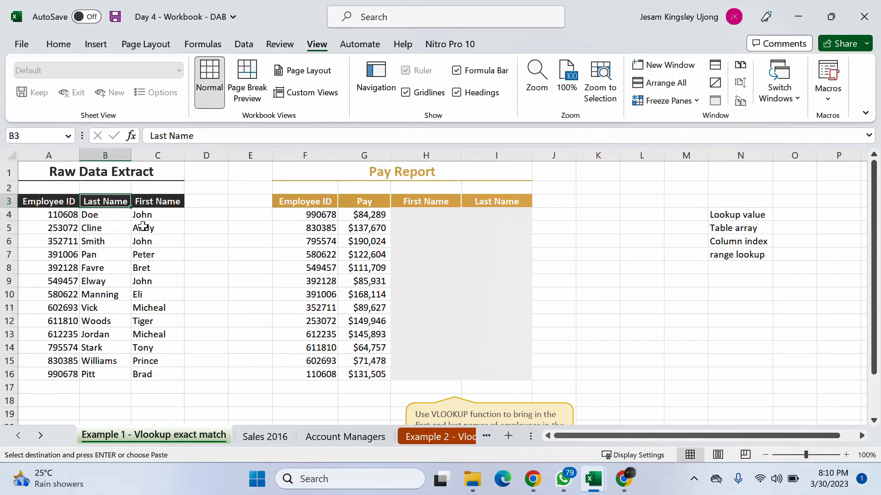
pyautogui.click(163, 202)
pyautogui.click(72, 218)
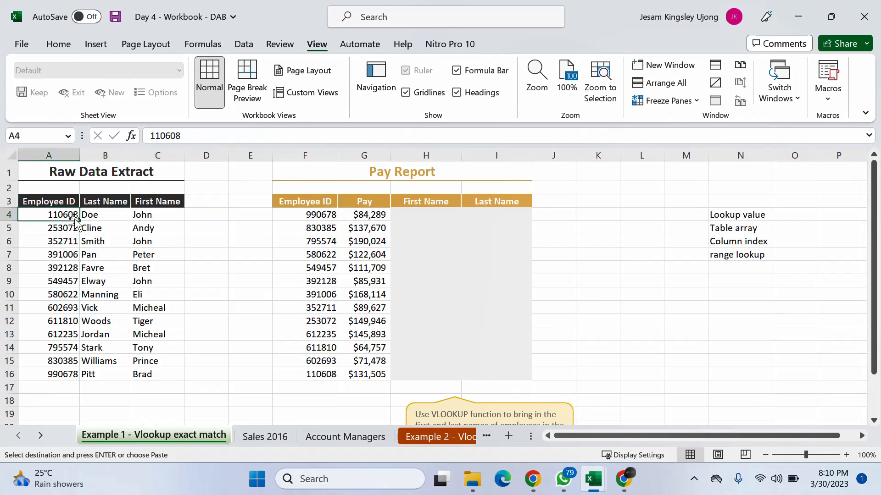
# - Widen the Pay column (column G) of the Pay Report slightly
pyautogui.moveTo(391, 156); pyautogui.dragTo(393, 155)
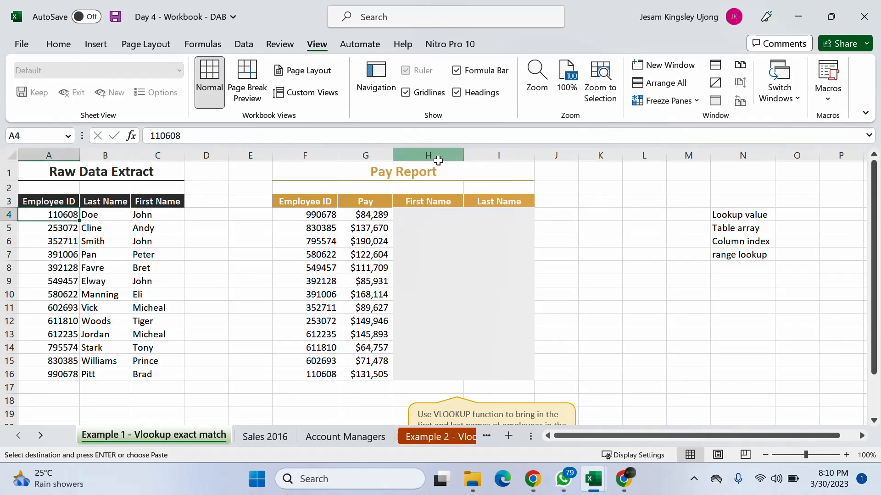
pyautogui.click(438, 160)
pyautogui.click(320, 225)
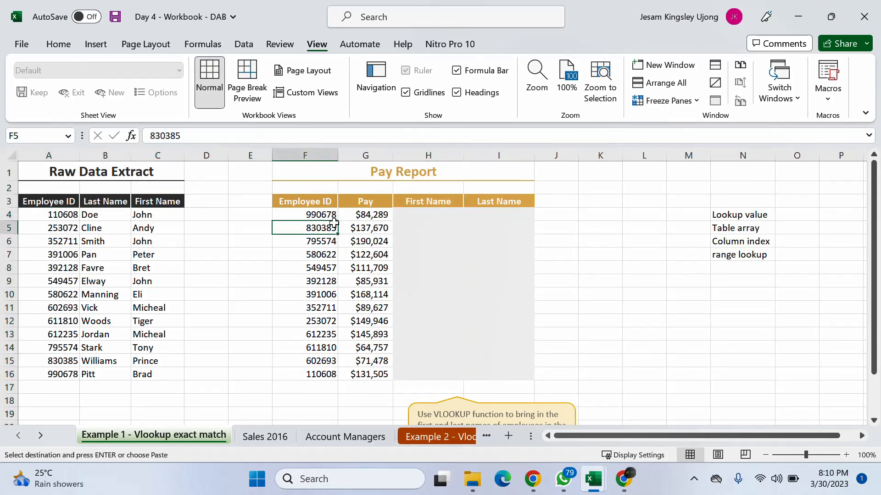
# - Review the Pay Report's Employee ID and Pay columns and its empty First Name and Last Name cells
pyautogui.click(319, 215)
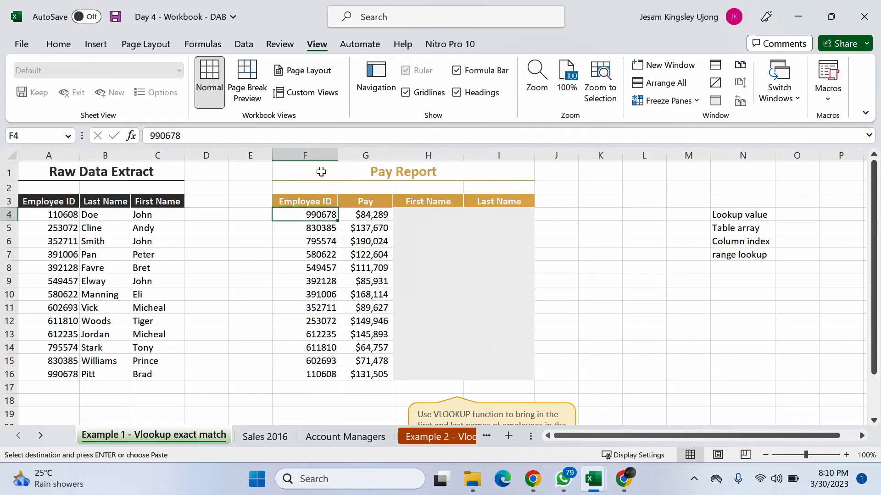
pyautogui.click(369, 155)
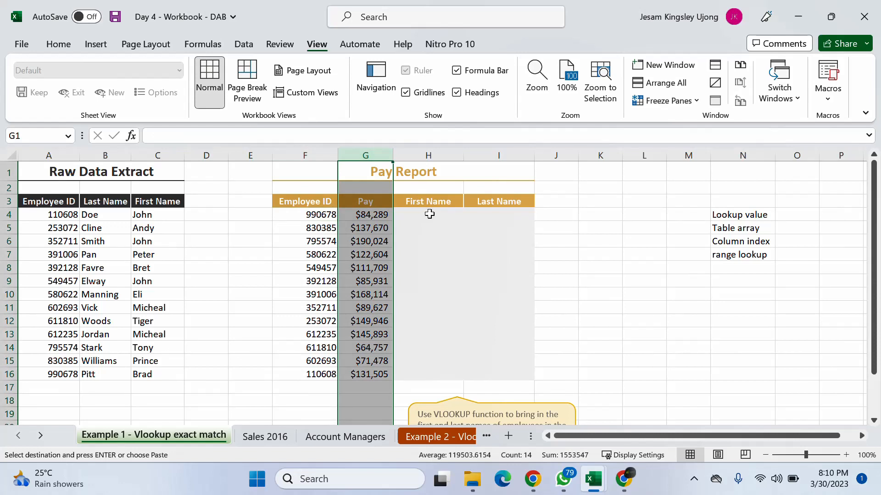
pyautogui.click(431, 214)
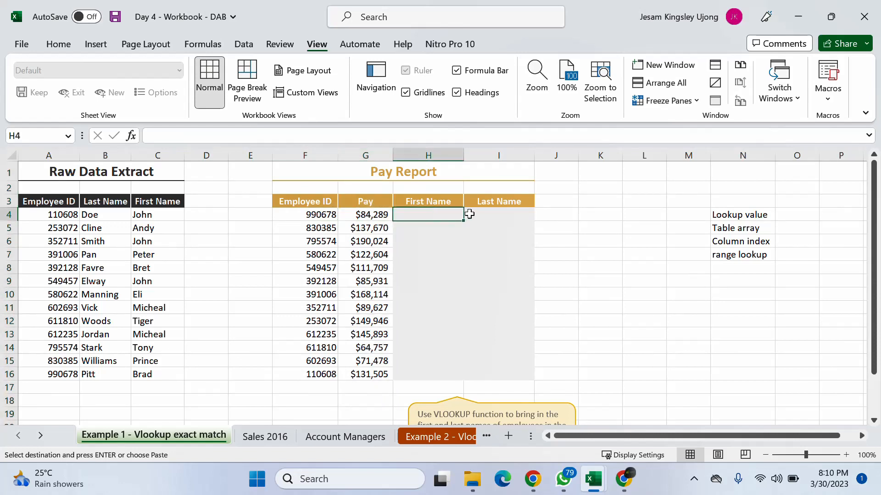
pyautogui.click(495, 211)
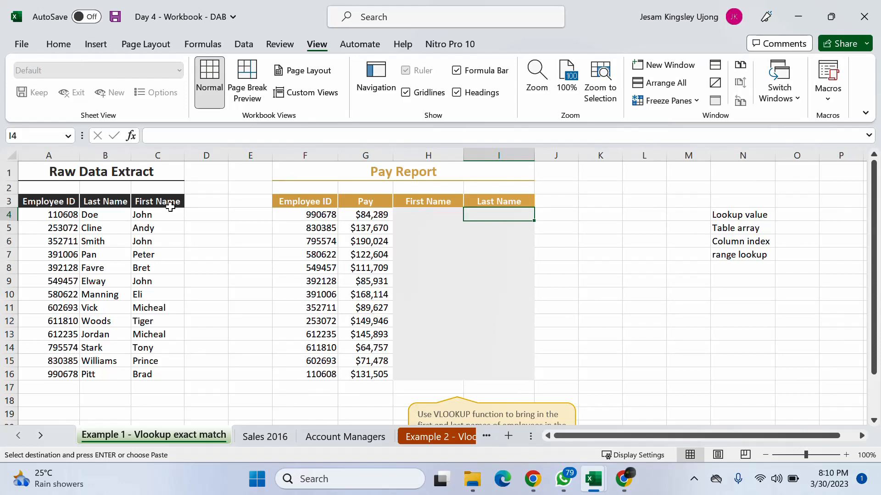
# - Trace the first Pay Report employee ID to its row in the Raw Data Extract and its name cells H4:I4
pyautogui.click(329, 213)
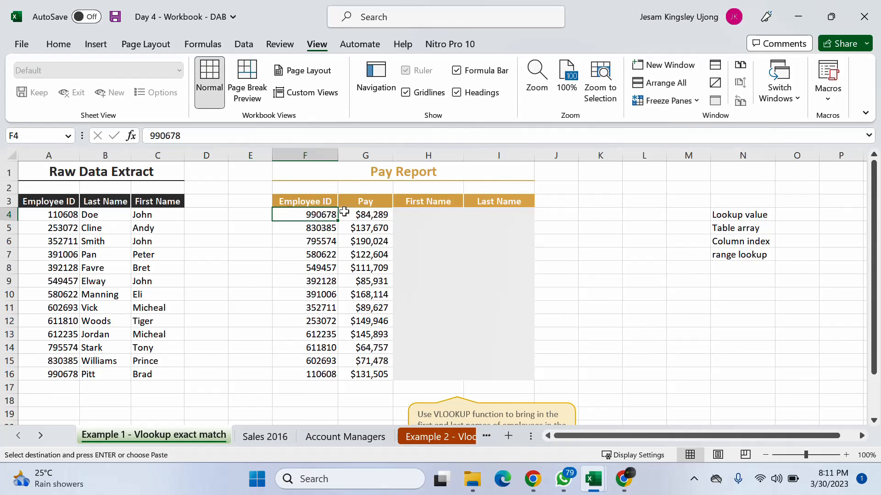
pyautogui.click(64, 202)
pyautogui.click(63, 240)
pyautogui.click(69, 282)
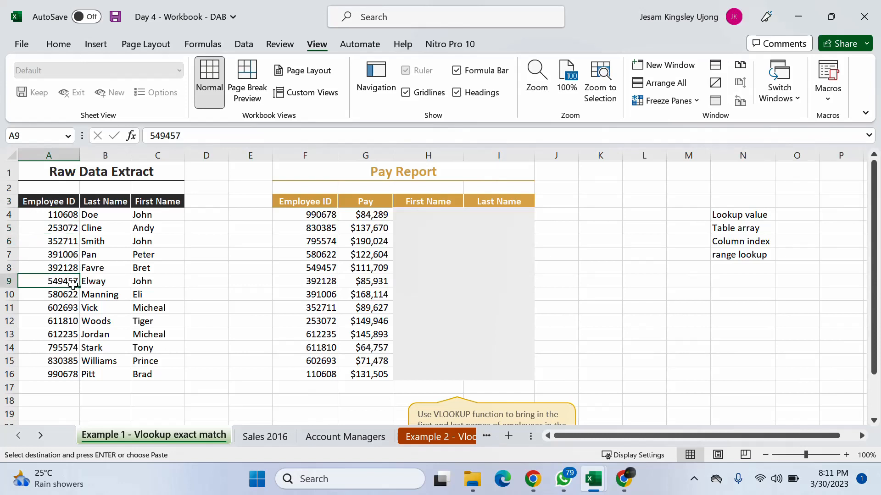
pyautogui.click(86, 335)
pyautogui.click(60, 373)
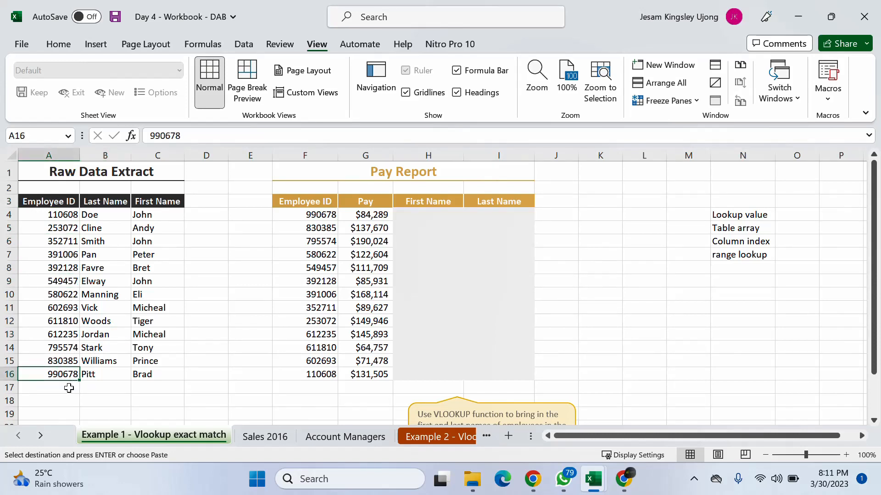
pyautogui.click(99, 373)
pyautogui.click(145, 376)
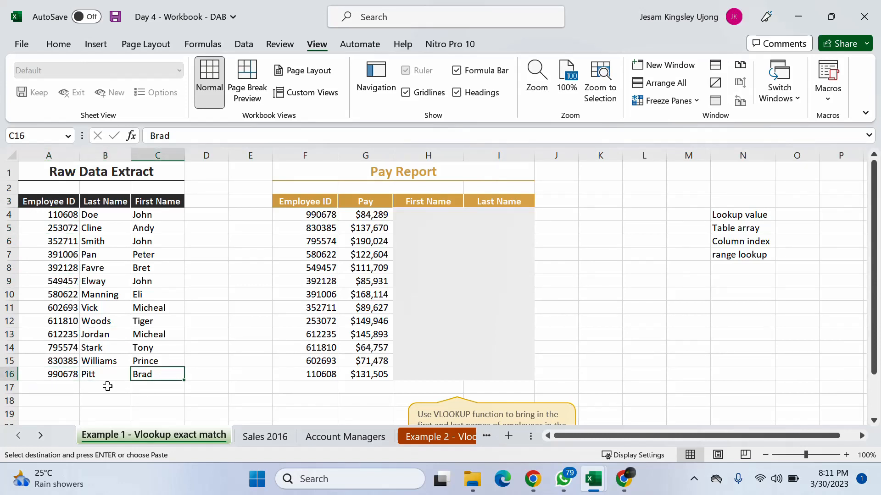
pyautogui.moveTo(106, 377); pyautogui.dragTo(144, 375)
pyautogui.moveTo(420, 216); pyautogui.dragTo(482, 213)
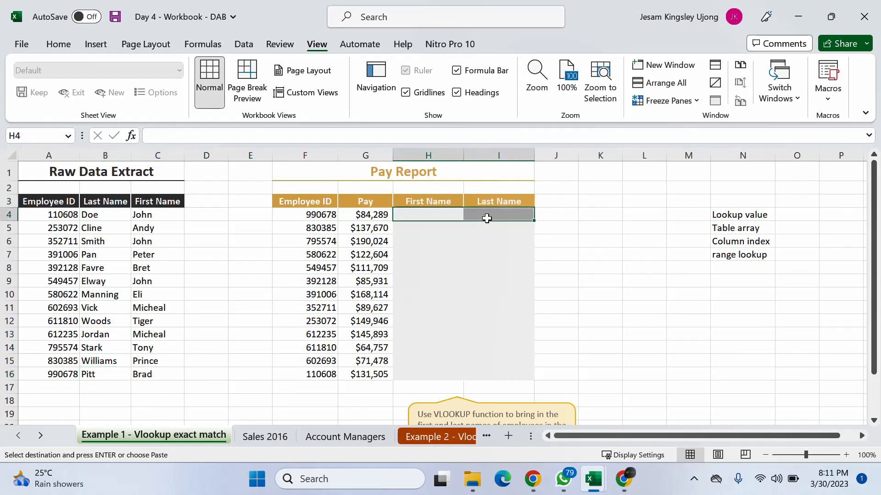
# - Review the full list of employee IDs in column F of the Pay Report
pyautogui.click(295, 240)
pyautogui.click(328, 227)
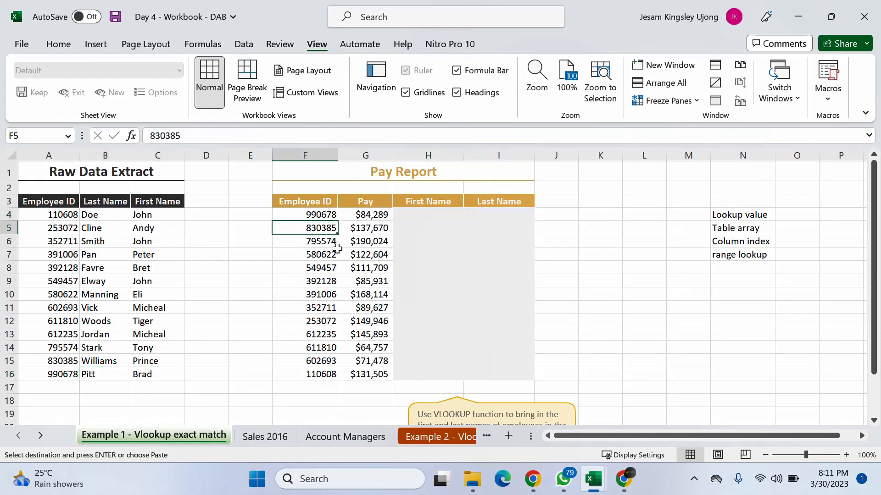
pyautogui.scroll(-8, 330, 273)
pyautogui.scroll(8, 330, 273)
pyautogui.moveTo(327, 214); pyautogui.dragTo(327, 228)
pyautogui.moveTo(324, 300); pyautogui.dragTo(325, 387)
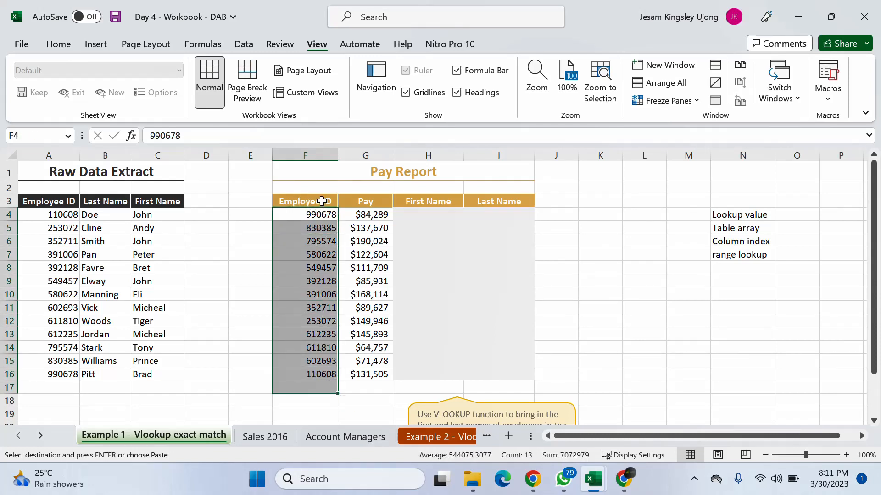
pyautogui.click(318, 195)
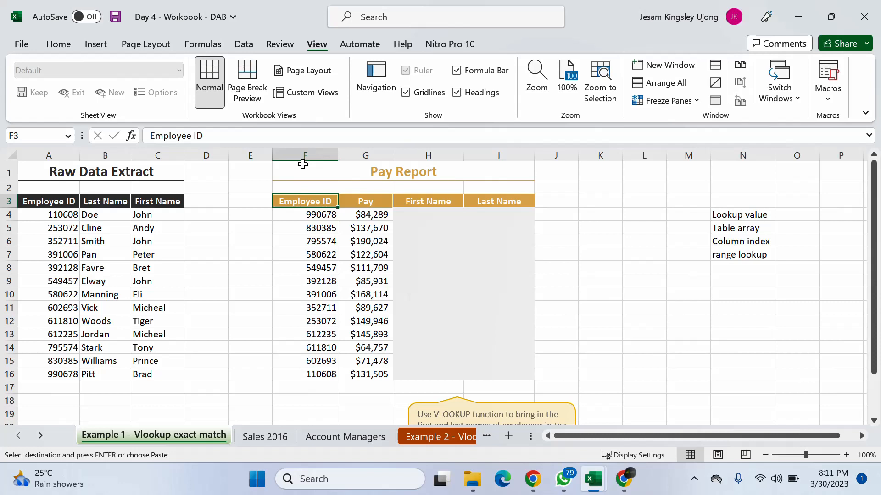
# - Compare the Pay Report range F2:I16 with the Raw Data Extract range A3:C16 by highlighting each one
pyautogui.click(303, 164)
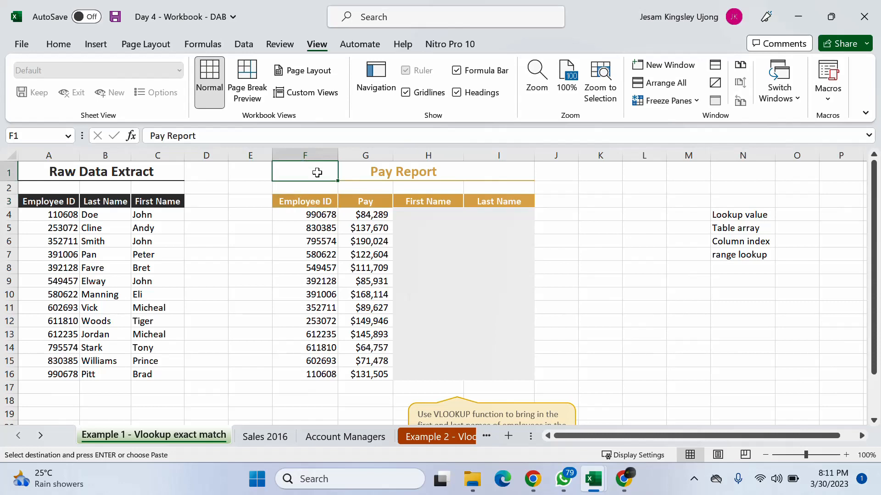
pyautogui.moveTo(317, 187); pyautogui.dragTo(497, 377)
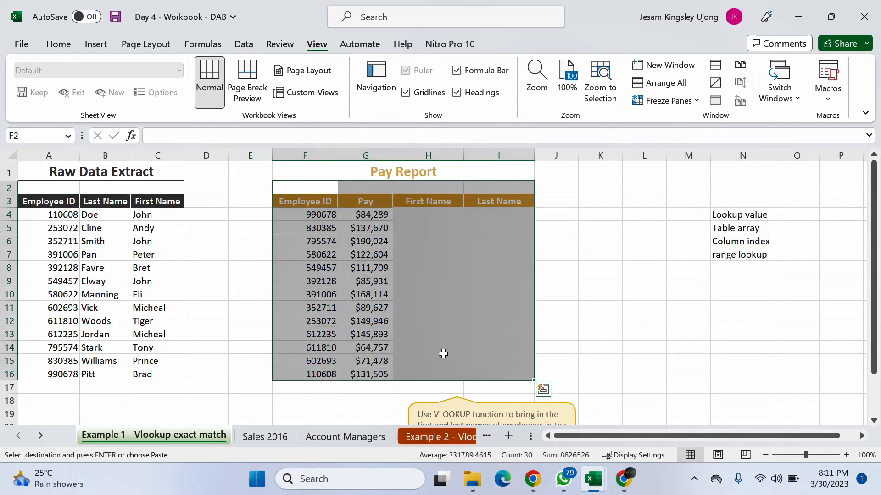
pyautogui.click(30, 201)
pyautogui.moveTo(30, 201); pyautogui.dragTo(174, 380)
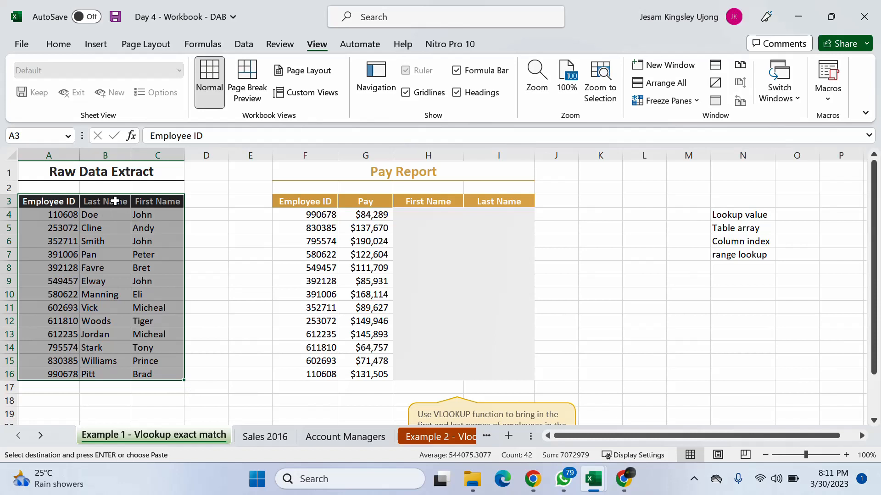
# - Compare the Pay Report headers in row 3 with the First Name and Last Name headers of the Raw Data Extract
pyautogui.click(319, 202)
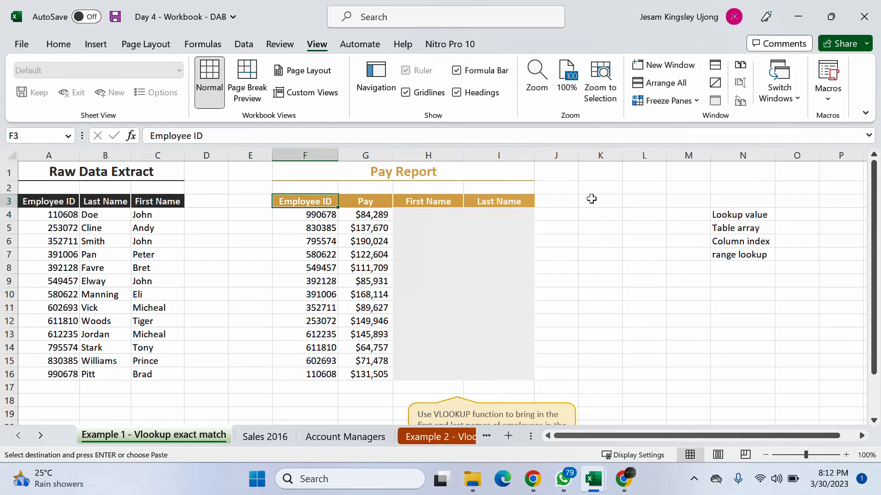
pyautogui.click(418, 212)
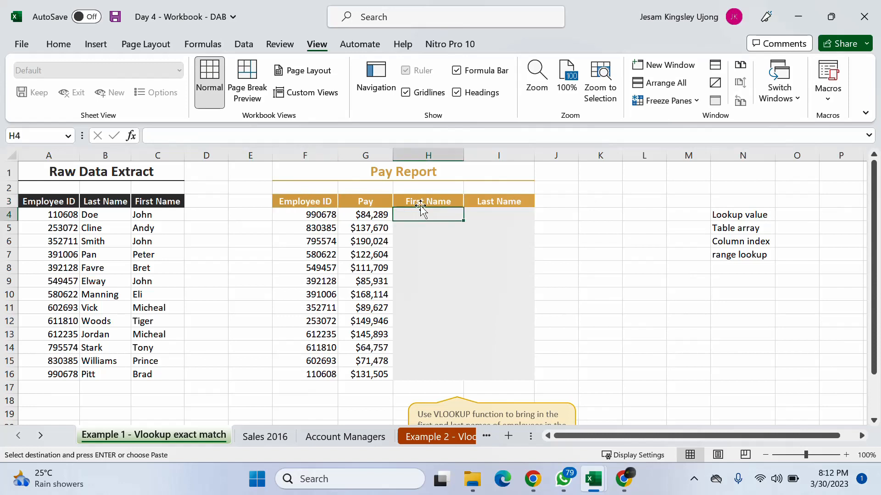
pyautogui.moveTo(305, 202); pyautogui.dragTo(491, 385)
pyautogui.click(436, 204)
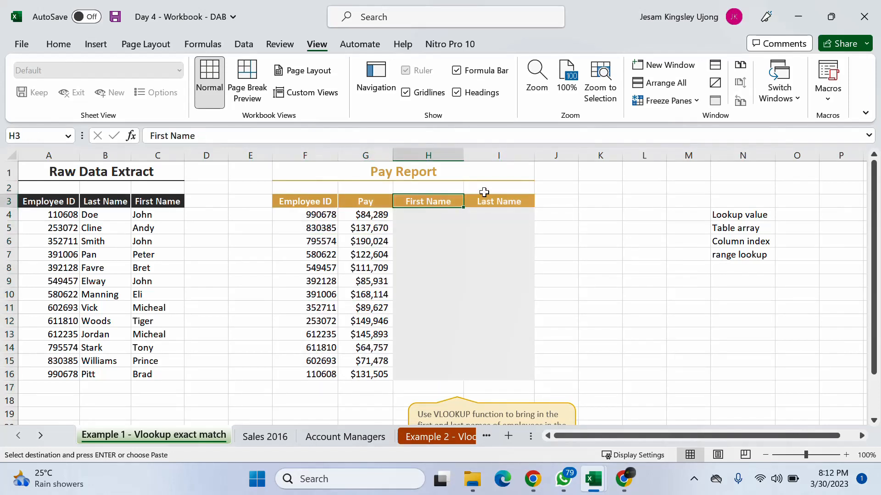
pyautogui.click(500, 202)
pyautogui.click(149, 204)
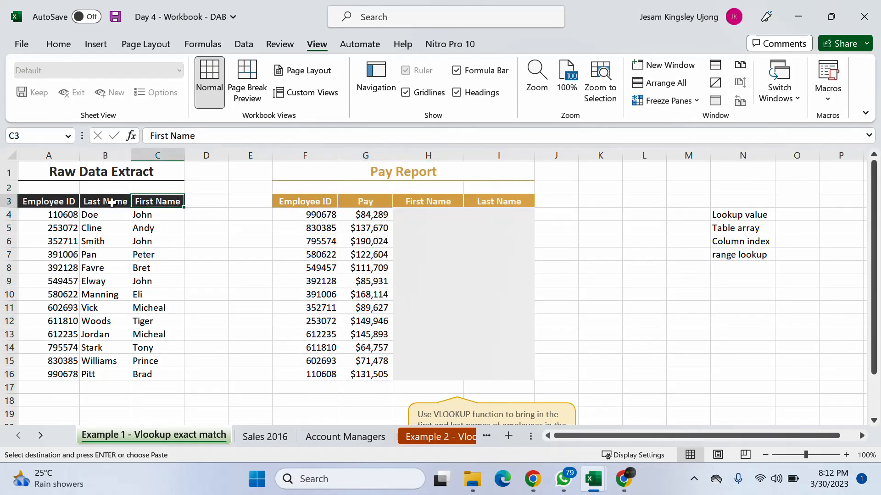
pyautogui.click(112, 203)
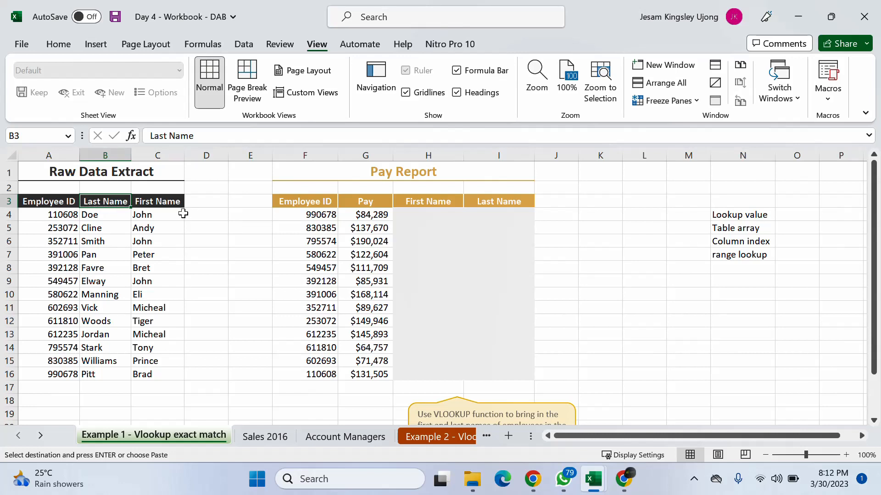
# - Enter Vlookup in cell L3 and Xlookup in cell L4 as notes beside the Pay Report
pyautogui.click(638, 205)
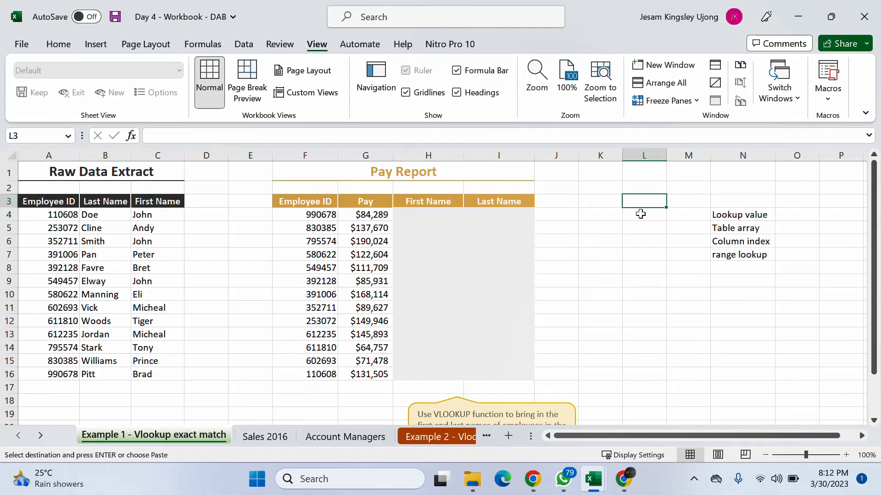
pyautogui.write('Vlookup')
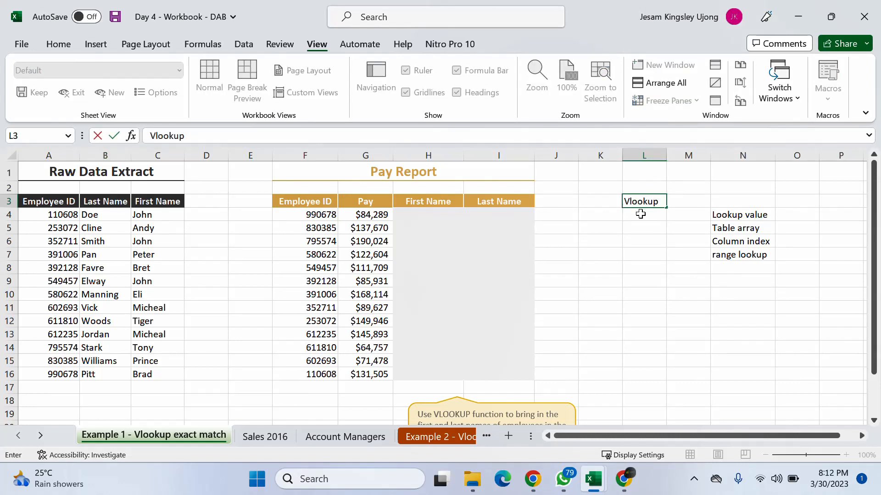
pyautogui.press('Return')
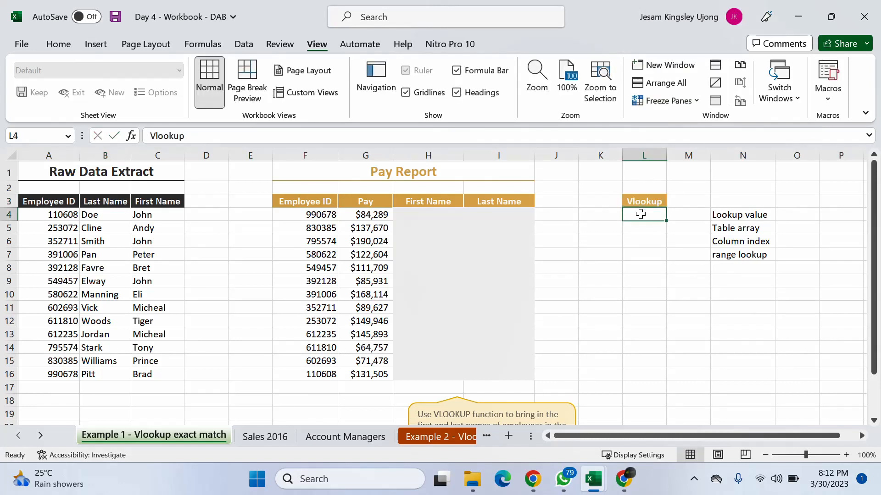
pyautogui.write('Xlookup')
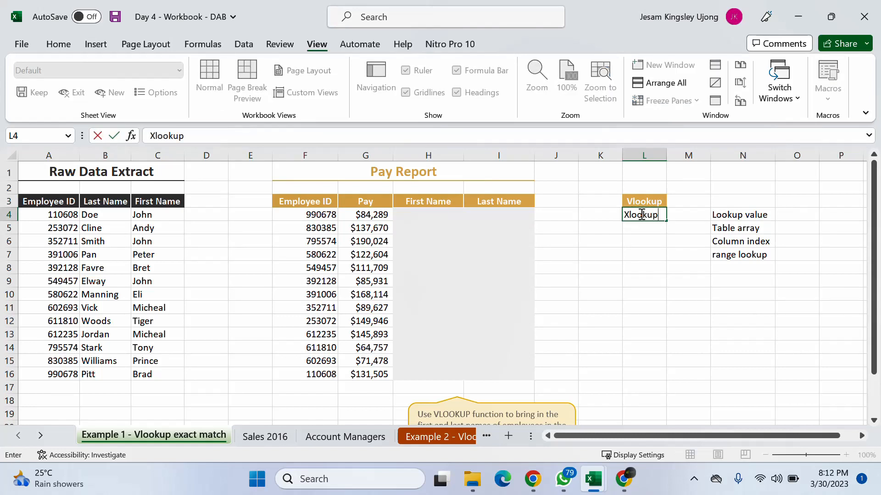
pyautogui.press('Return')
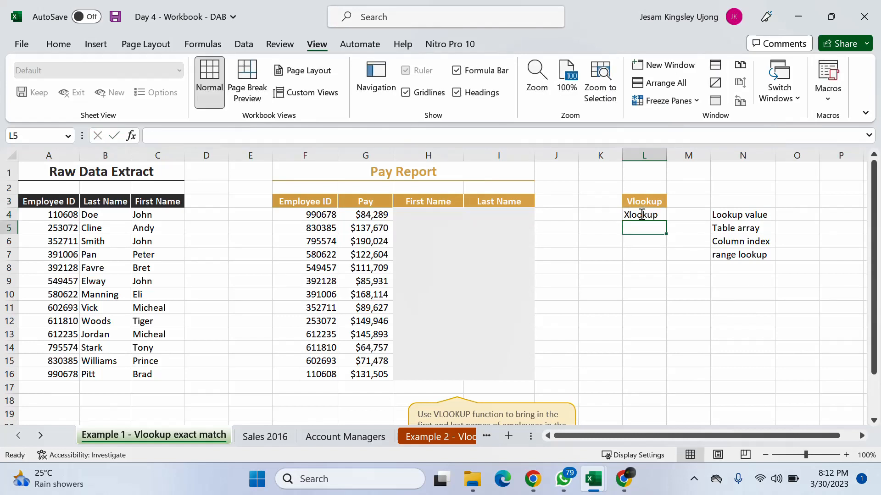
pyautogui.click(641, 205)
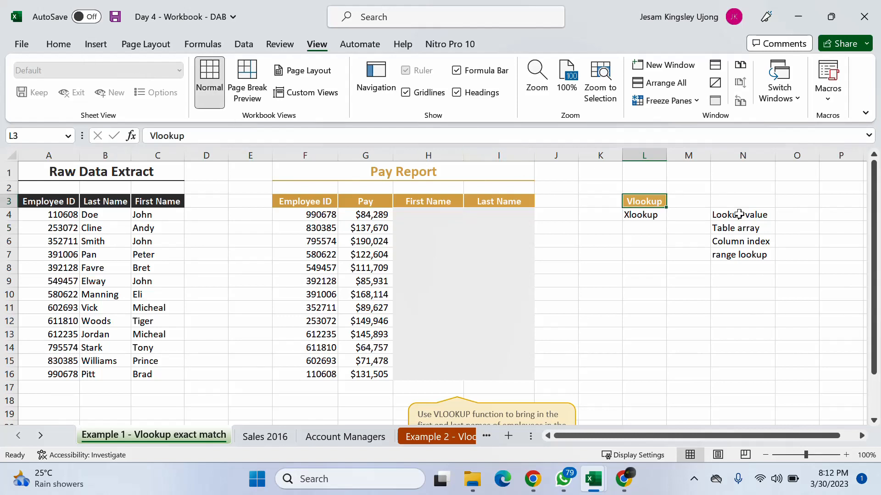
pyautogui.click(653, 218)
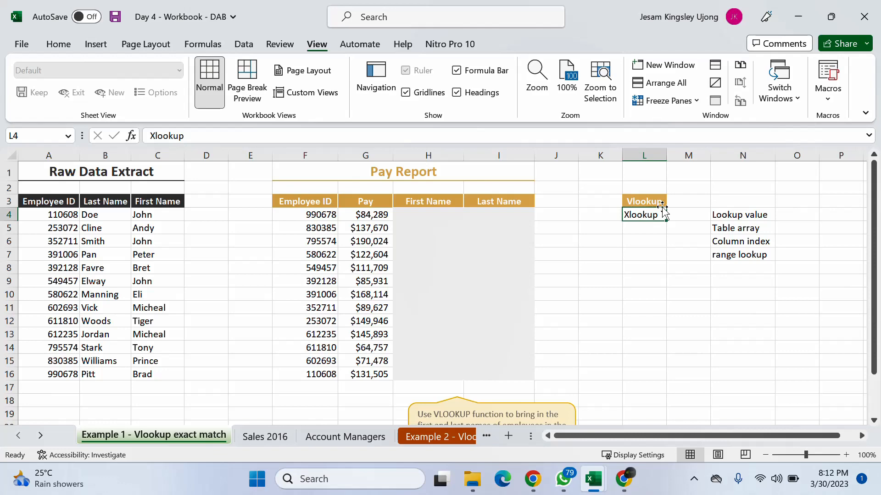
pyautogui.click(567, 284)
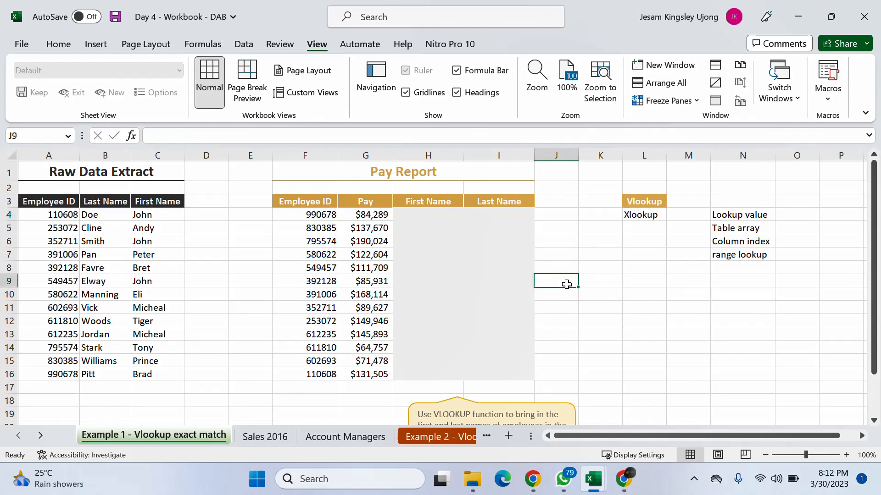
# - View the Sales 2016 and Account Managers sheets, and return to the Example 1 - Vlookup exact match sheet
pyautogui.click(280, 438)
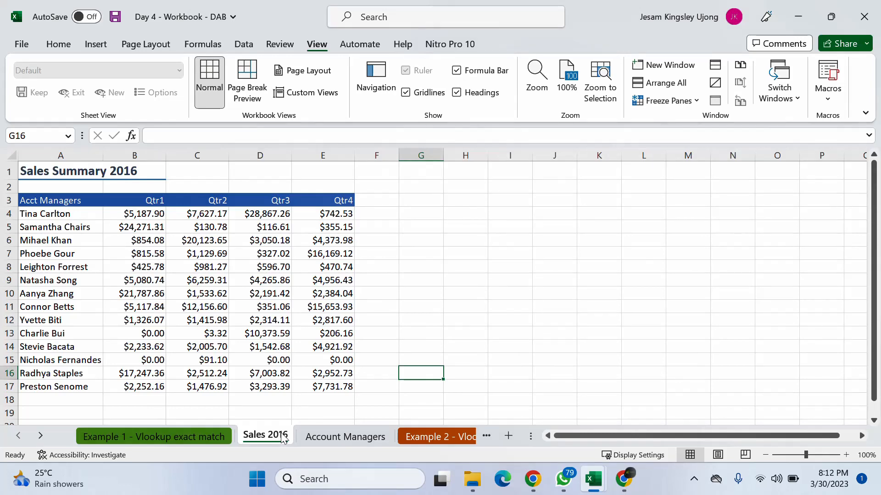
pyautogui.click(342, 436)
pyautogui.click(274, 439)
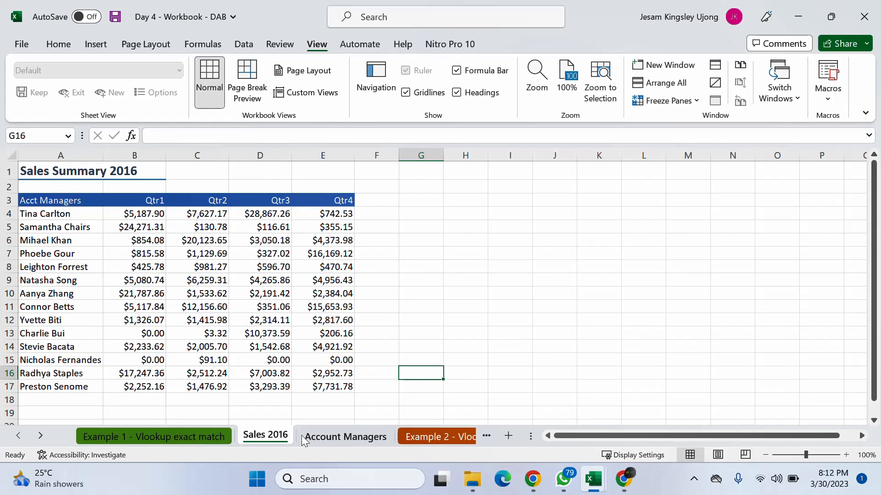
pyautogui.click(321, 436)
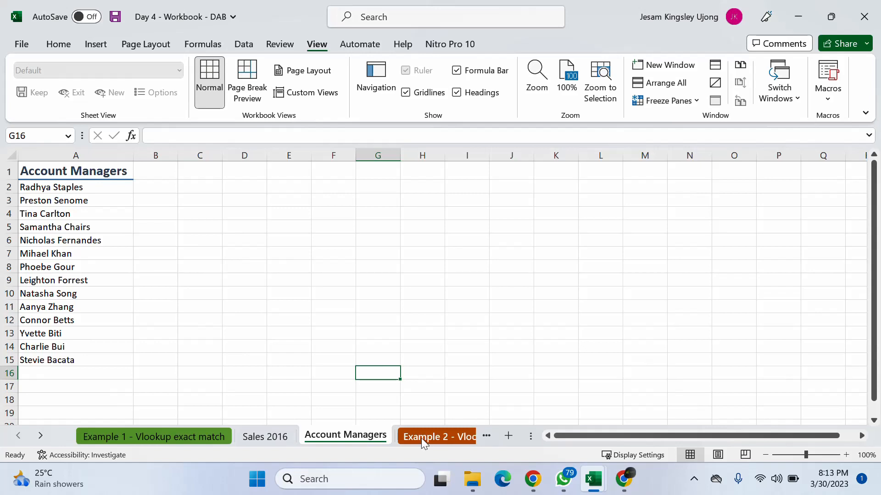
pyautogui.click(163, 436)
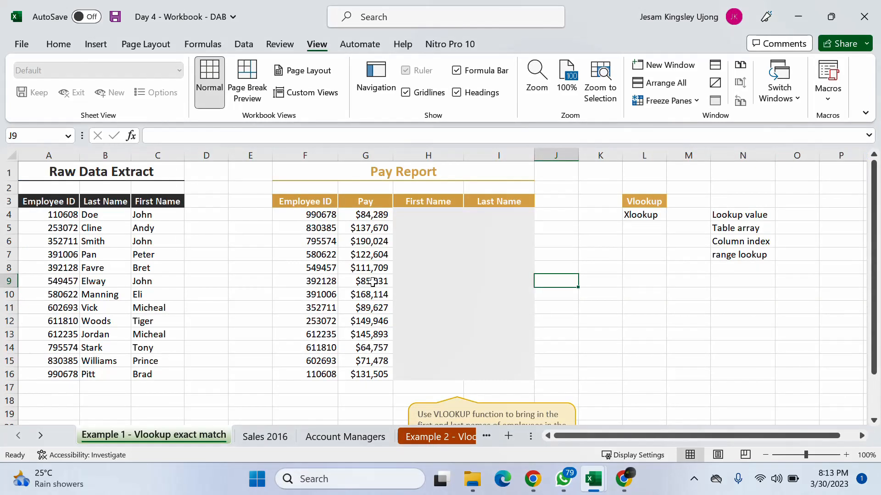
# - Clear the contents of L1:L5 and set the range to No Fill
pyautogui.moveTo(630, 174); pyautogui.dragTo(652, 233)
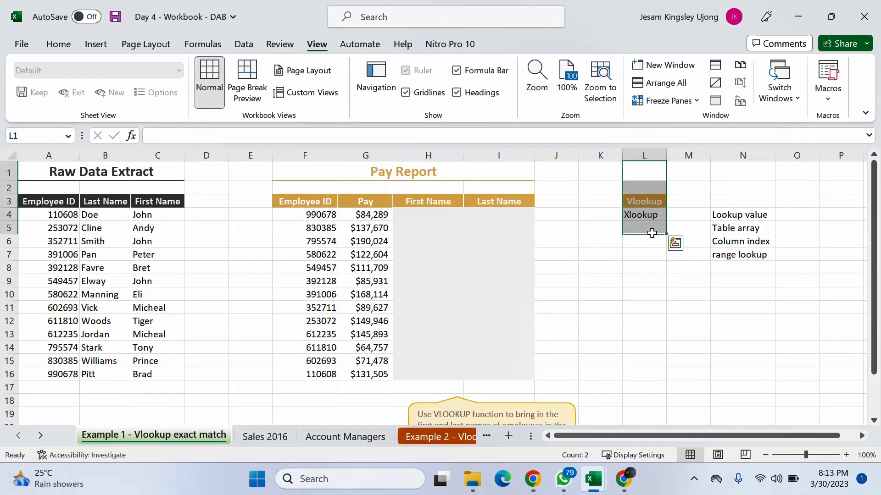
pyautogui.press('Delete')
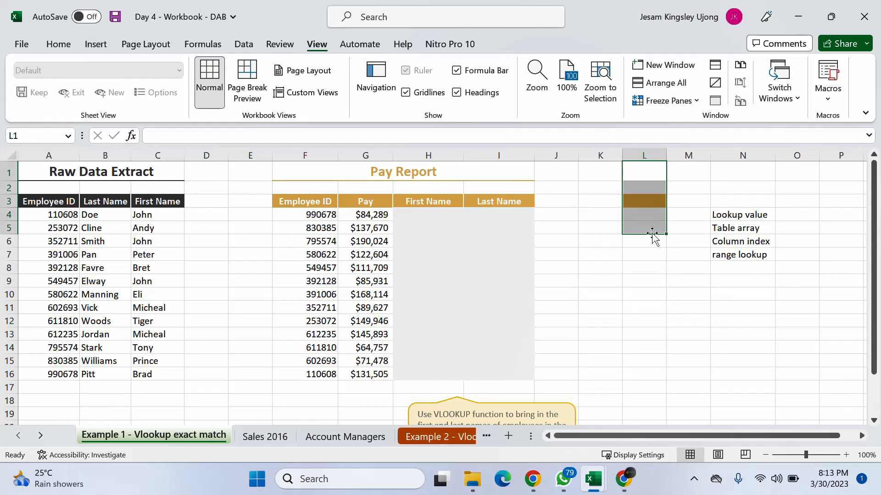
pyautogui.click(61, 48)
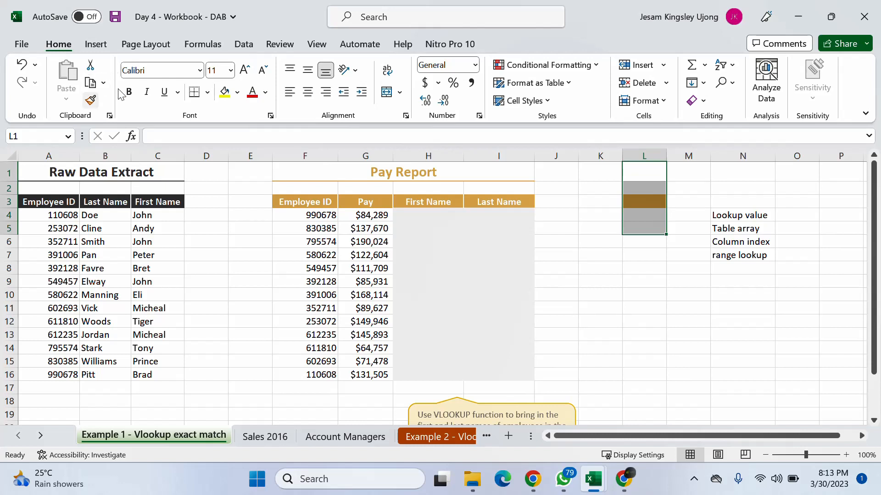
pyautogui.click(237, 92)
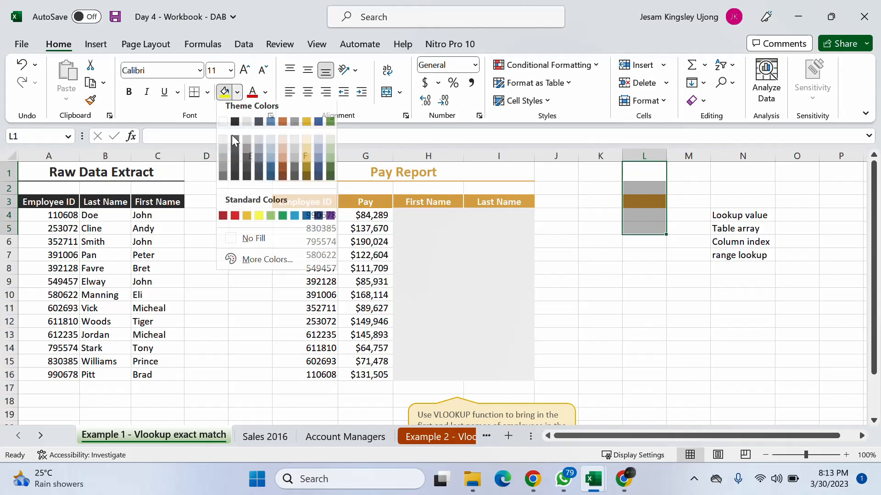
pyautogui.click(241, 244)
pyautogui.click(565, 223)
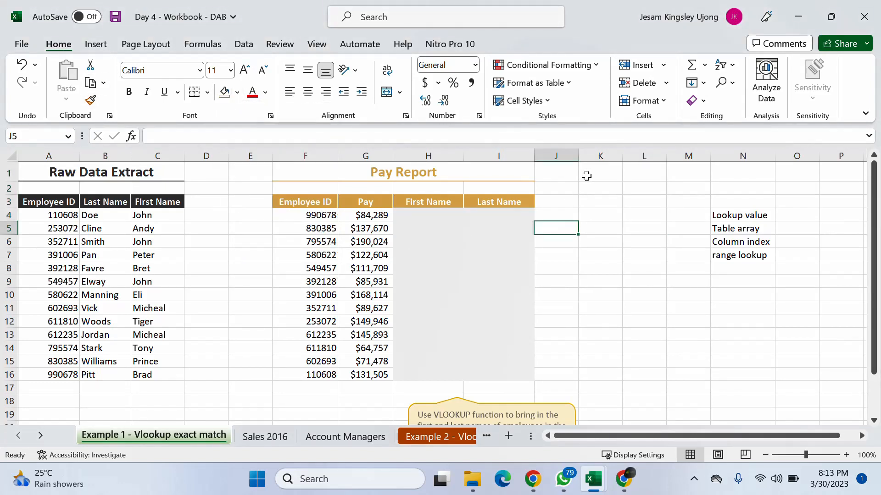
# - Review the VLOOKUP argument syntax by starting a formula in cell L5, and discard the formula
pyautogui.click(644, 227)
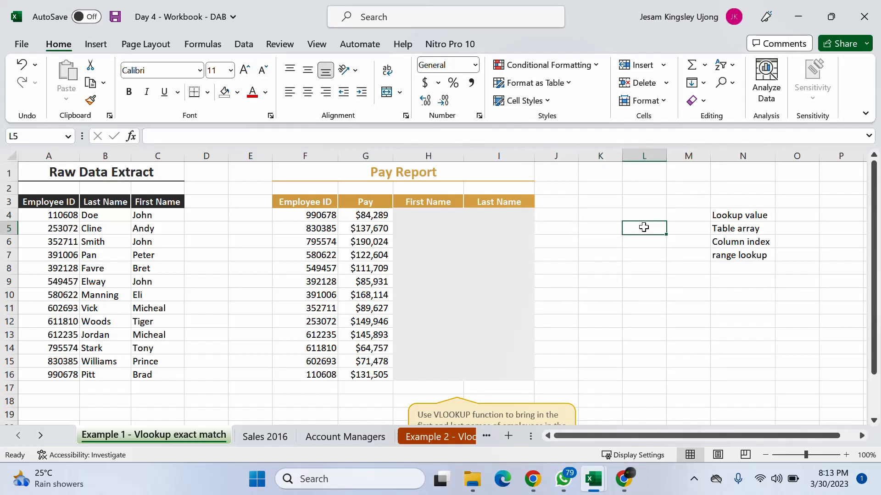
pyautogui.write('=vlo')
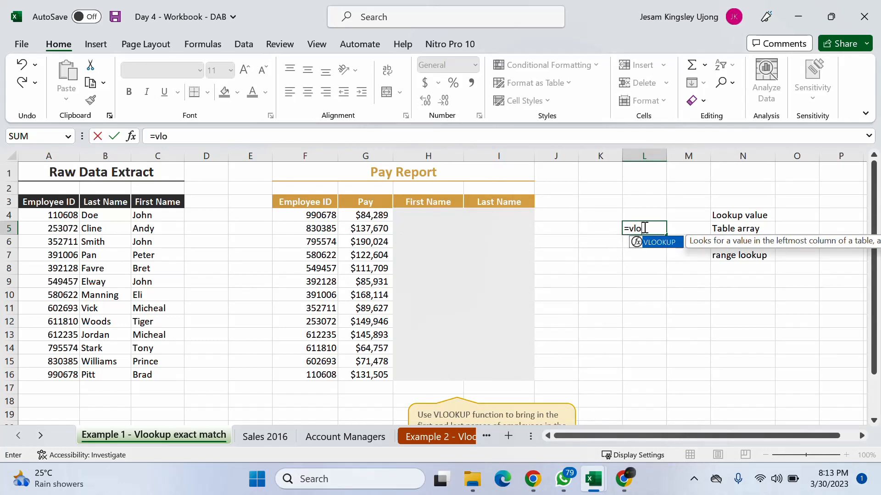
pyautogui.press('Tab')
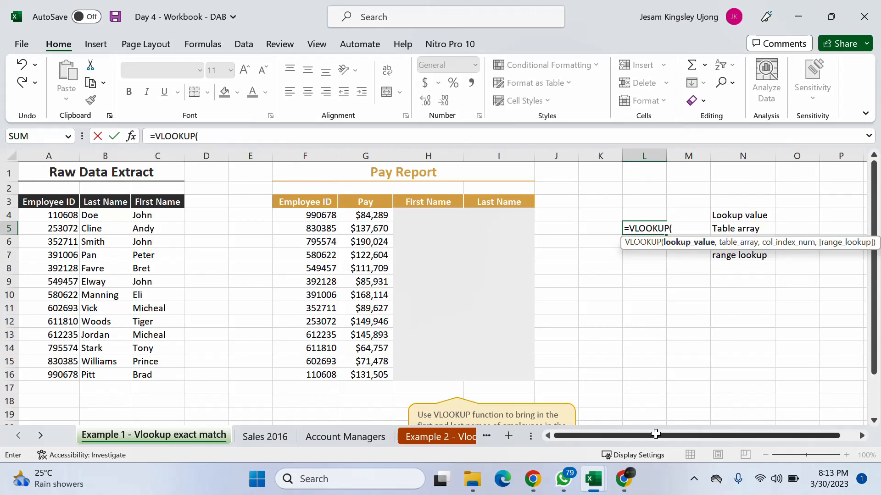
pyautogui.moveTo(660, 436); pyautogui.dragTo(676, 435)
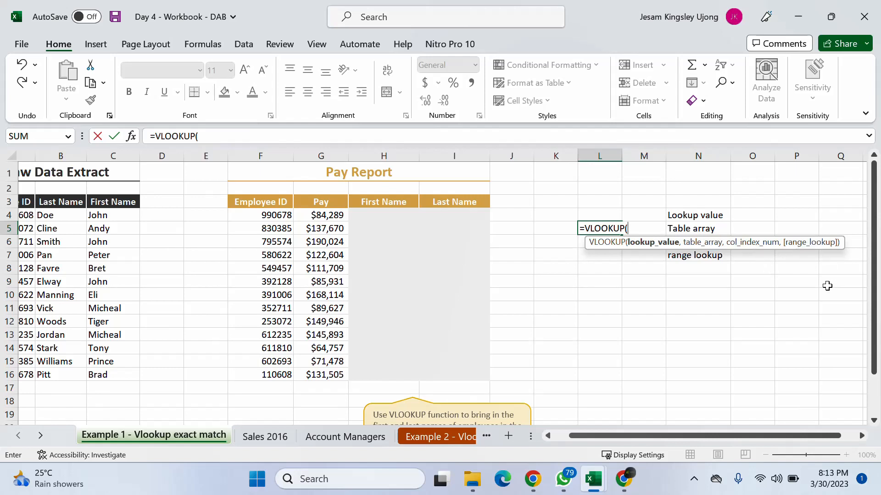
pyautogui.click(762, 294)
pyautogui.click(689, 302)
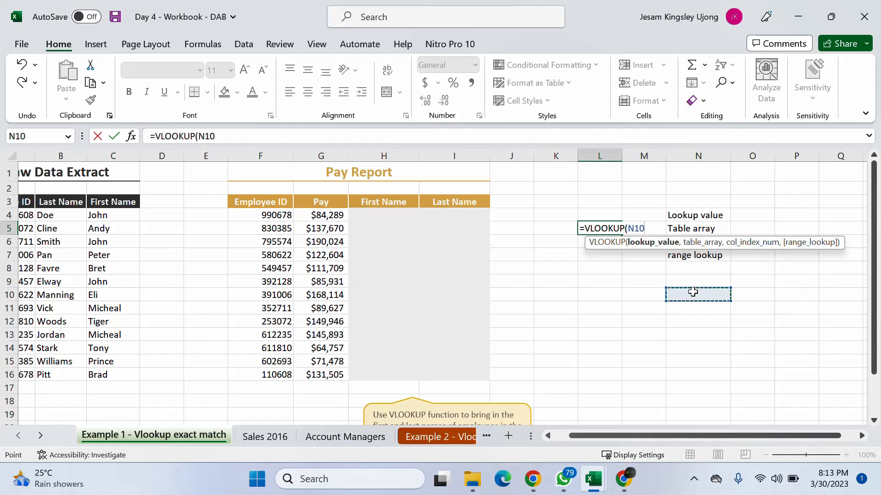
pyautogui.press('Escape')
# - Join the VLOOKUP argument names from N4:N7 in cell L9 with =TEXTJOIN(",",TRUE,N4:N7)
pyautogui.click(687, 219)
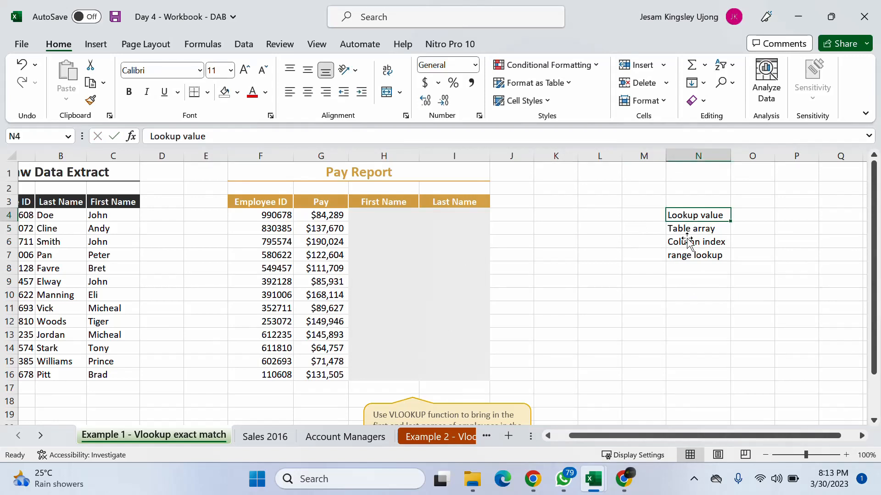
pyautogui.click(606, 284)
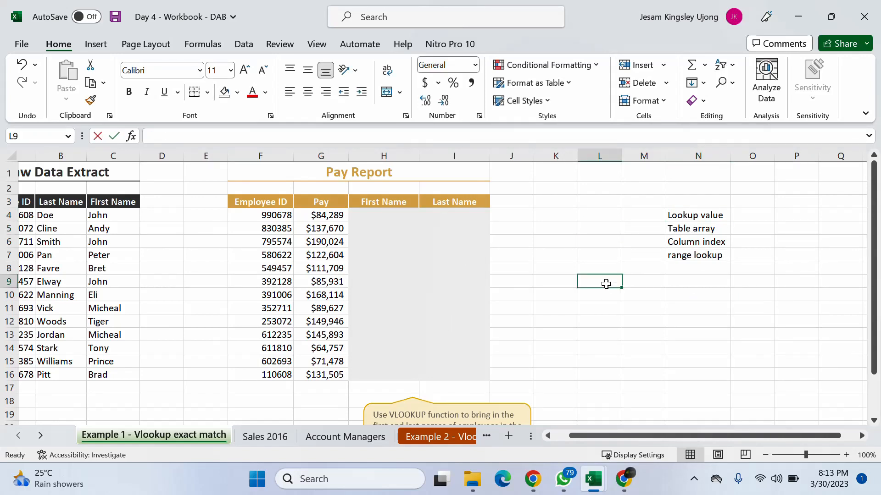
pyautogui.write('=text')
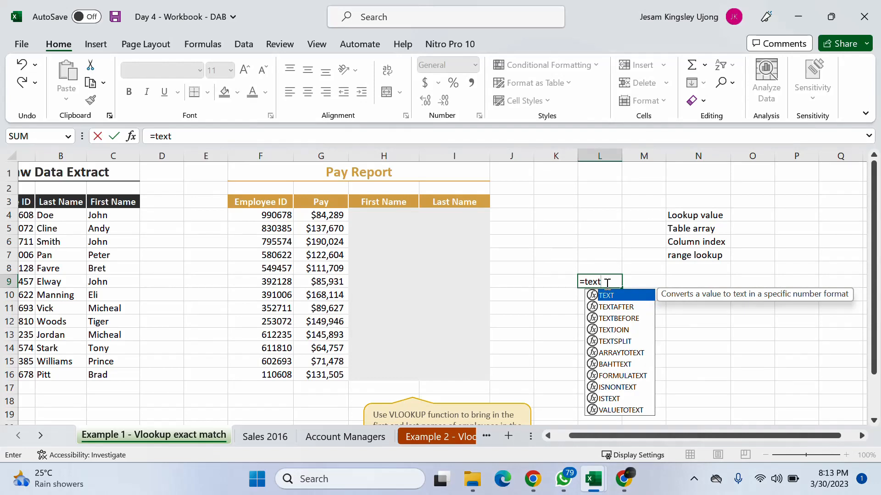
pyautogui.write('jo')
pyautogui.press('Tab')
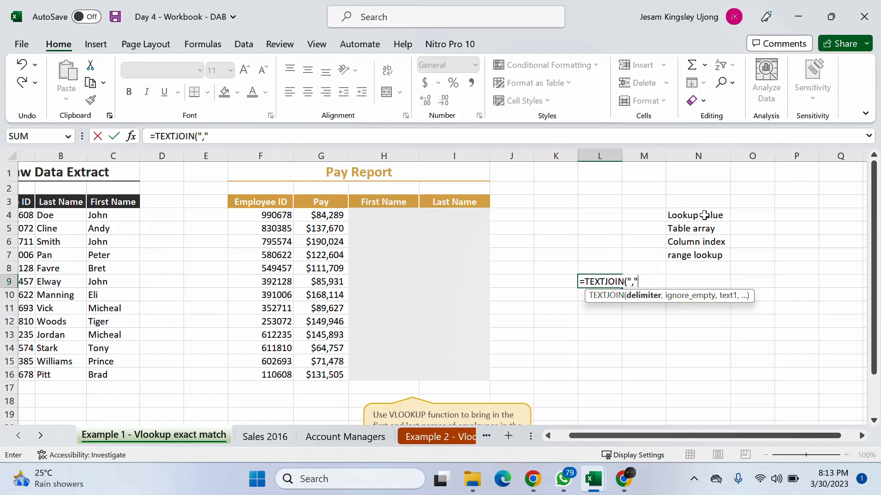
pyautogui.write(',')
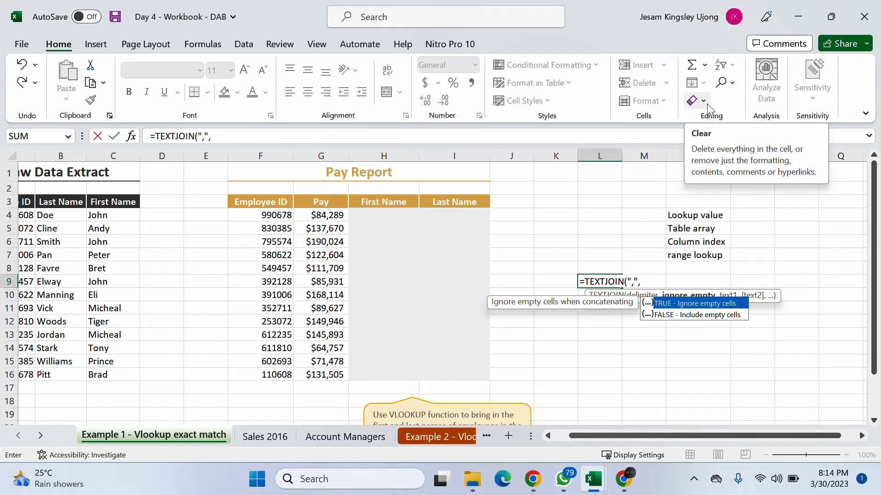
pyautogui.press('Tab')
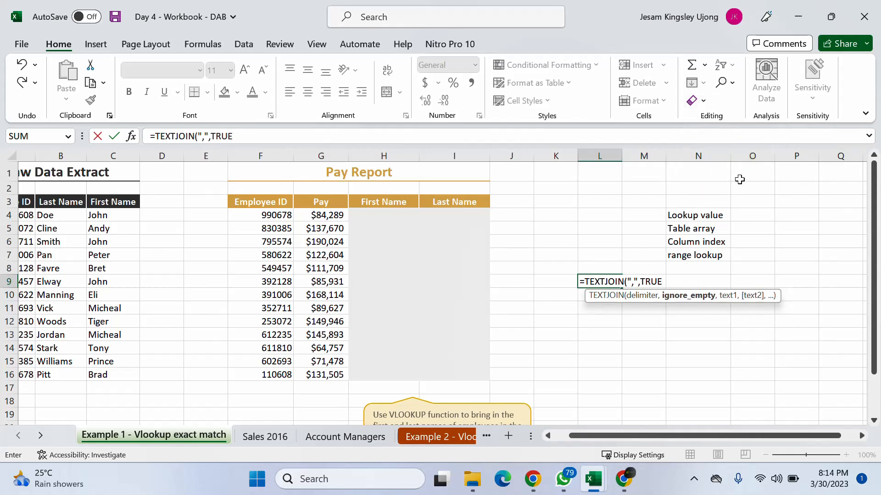
pyautogui.write(',')
pyautogui.moveTo(682, 215); pyautogui.dragTo(693, 254)
pyautogui.press('Return')
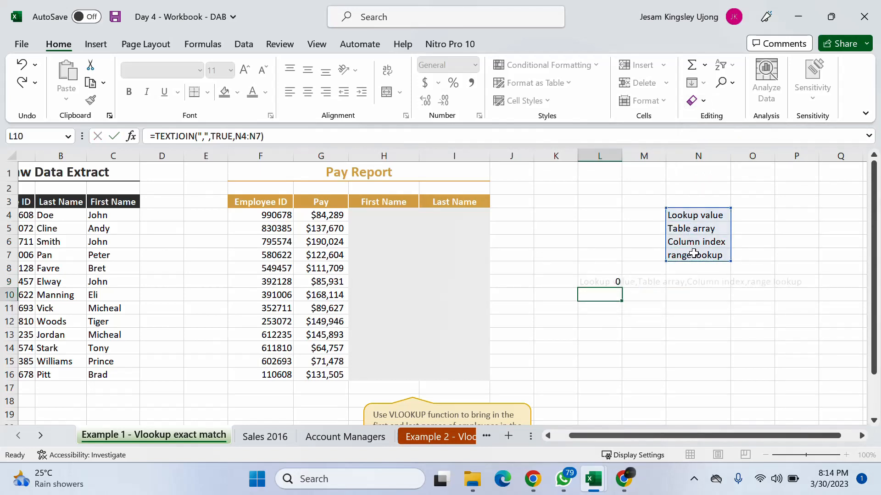
# - Replace the TEXTJOIN formula in L9 with its static value
pyautogui.moveTo(699, 204); pyautogui.dragTo(704, 255)
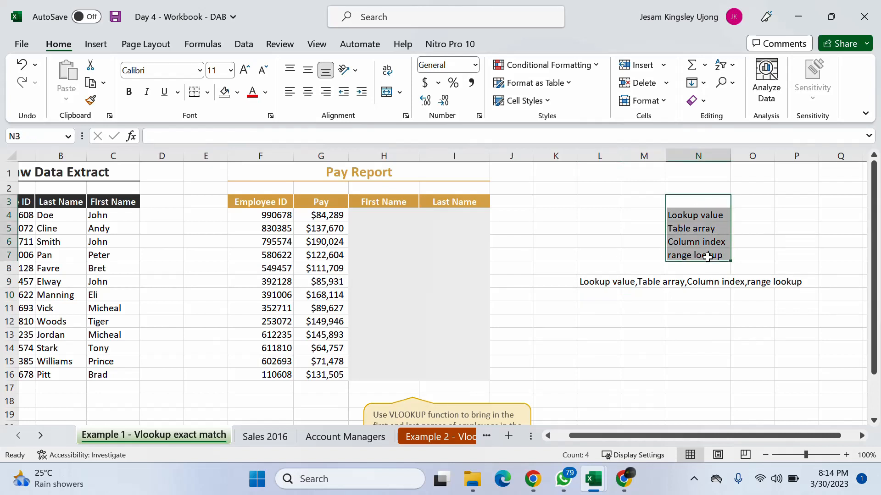
pyautogui.click(591, 281)
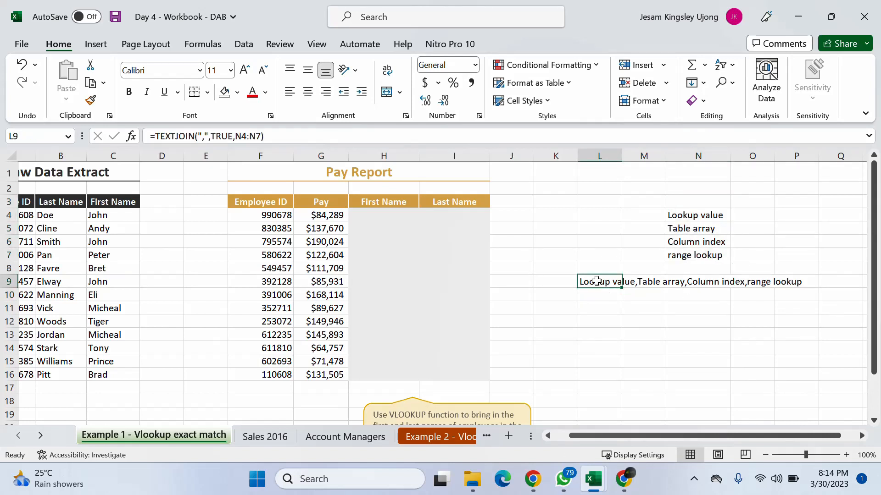
pyautogui.hotkey('ctrl', 'c')
pyautogui.rightClick(591, 284)
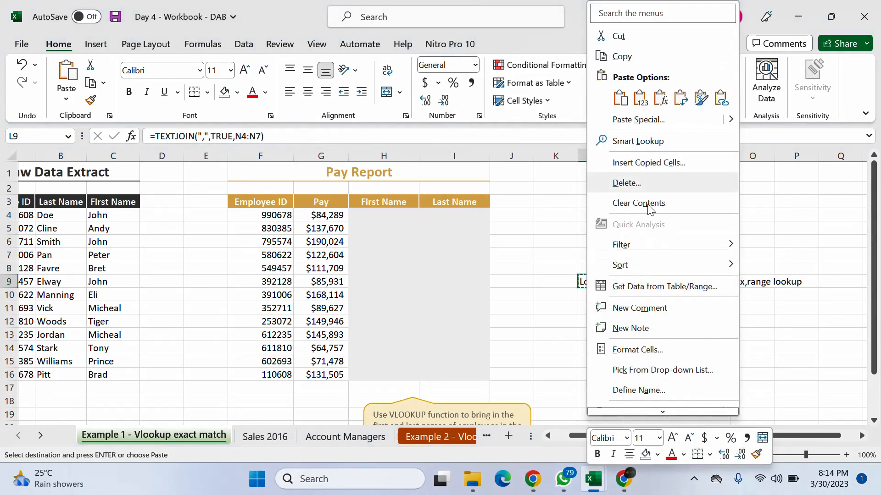
pyautogui.click(647, 103)
# - Clear the separate argument names from cells N4:N7
pyautogui.moveTo(684, 215); pyautogui.dragTo(699, 261)
pyautogui.press('BackSpace')
pyautogui.click(593, 282)
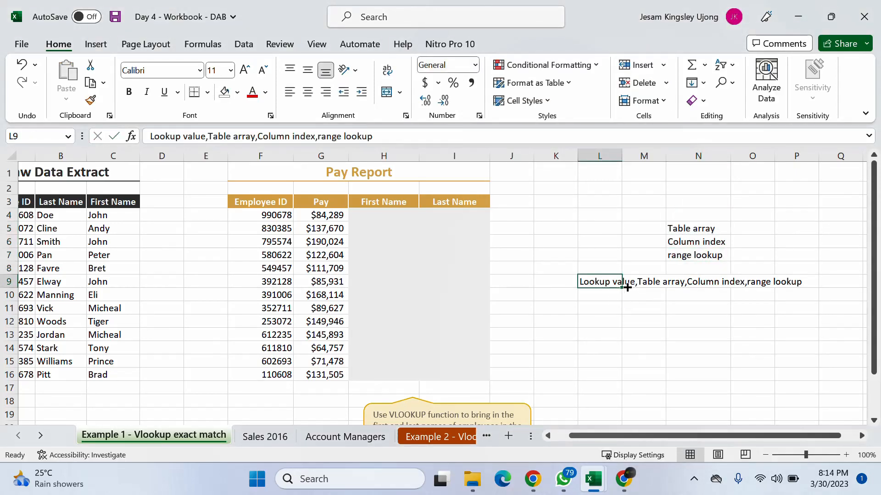
pyautogui.moveTo(705, 225); pyautogui.dragTo(704, 252)
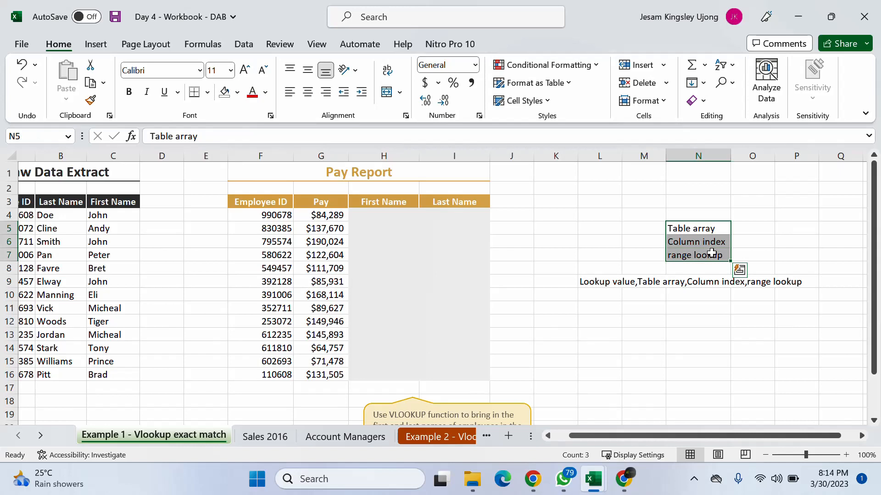
pyautogui.press('Delete')
pyautogui.click(688, 281)
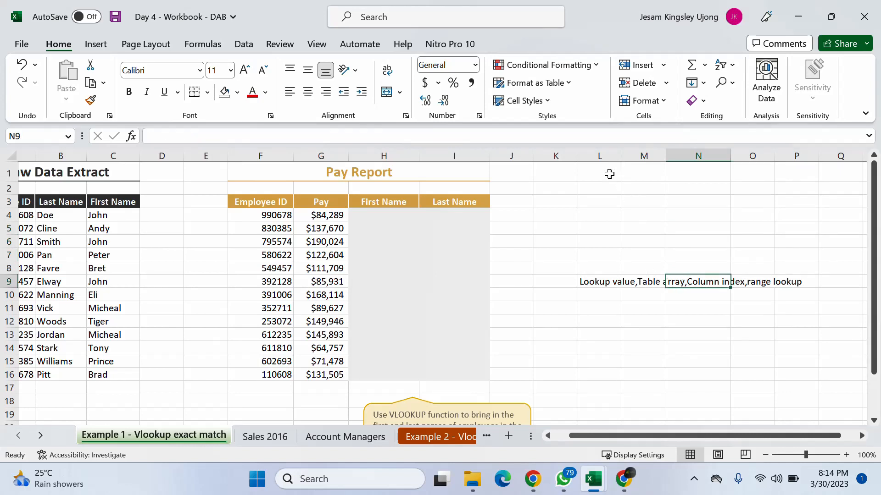
# - AutoFit column L to the joined argument text and set the sheet zoom to 150%
pyautogui.click(591, 282)
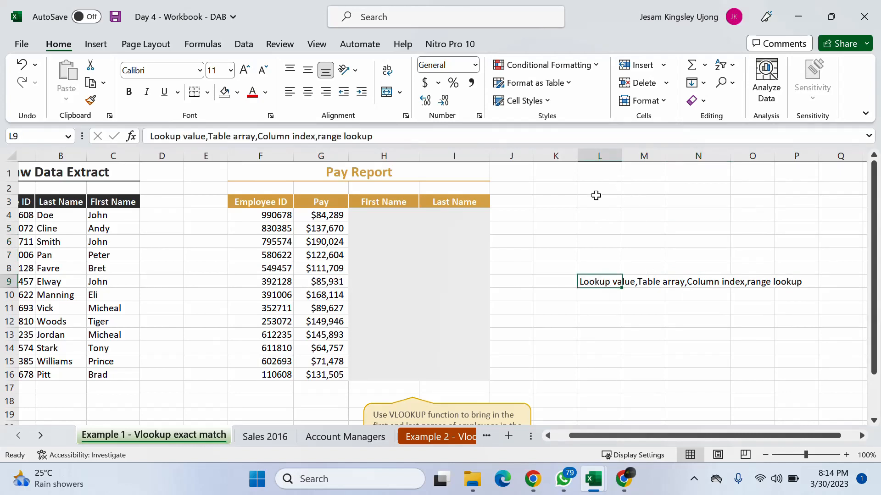
pyautogui.doubleClick(621, 156)
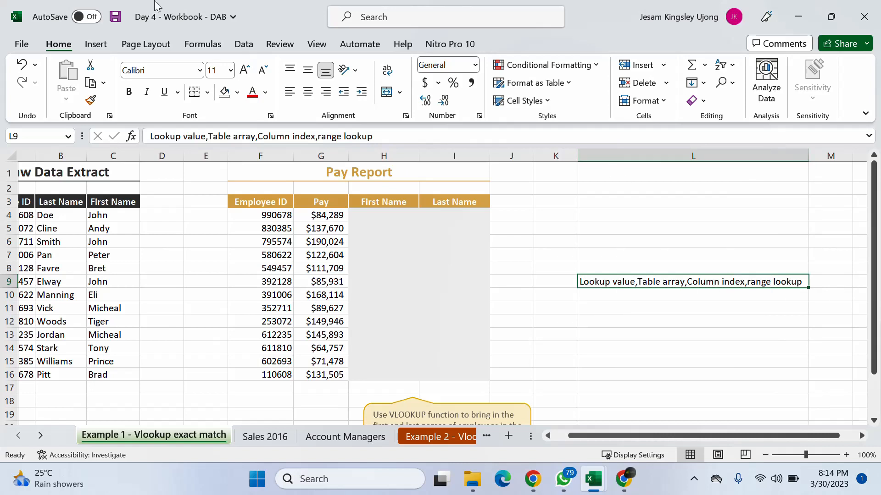
pyautogui.click(812, 454)
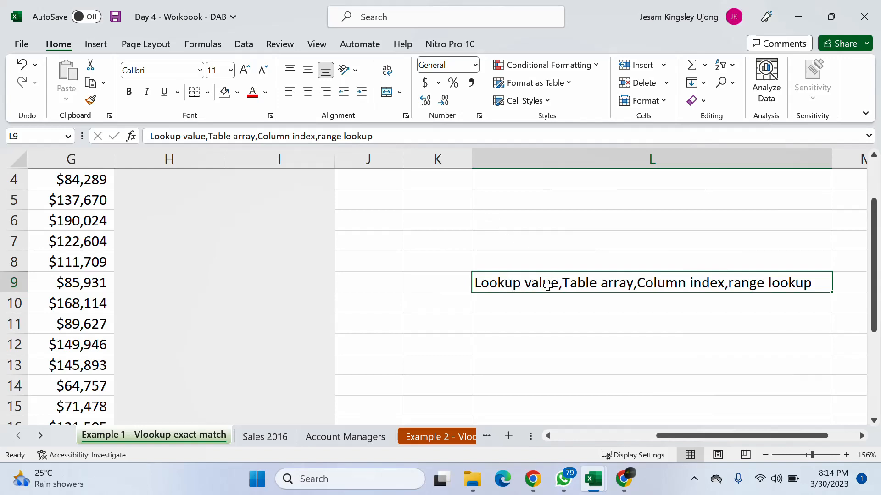
pyautogui.scroll(1, 548, 286)
pyautogui.moveTo(672, 435)
pyautogui.mouseDown()
pyautogui.moveTo(651, 435)
pyautogui.moveTo(668, 433)
pyautogui.mouseUp()
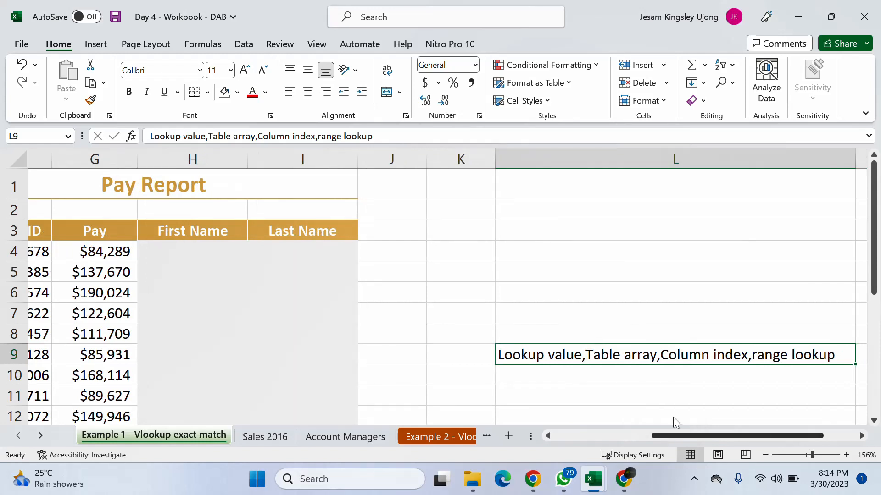
pyautogui.click(765, 455)
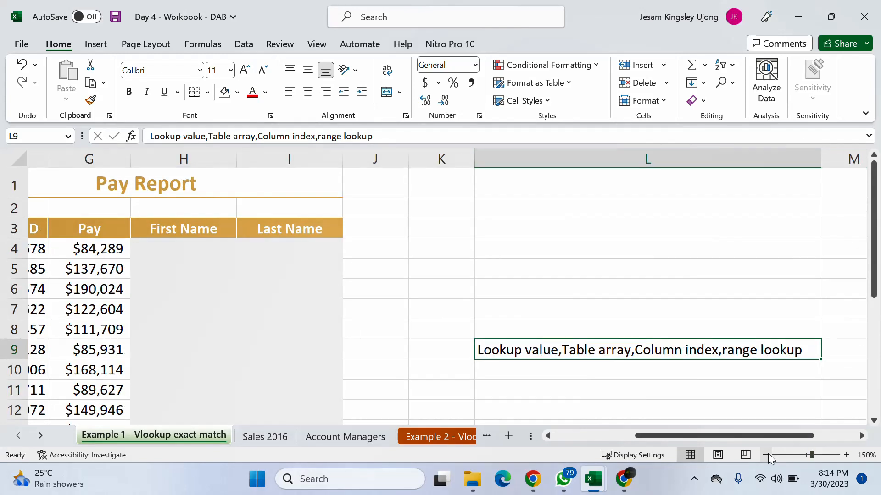
pyautogui.moveTo(717, 436)
pyautogui.mouseDown()
pyautogui.moveTo(709, 438)
pyautogui.moveTo(733, 439)
pyautogui.moveTo(714, 435)
pyautogui.moveTo(724, 439)
pyautogui.mouseUp()
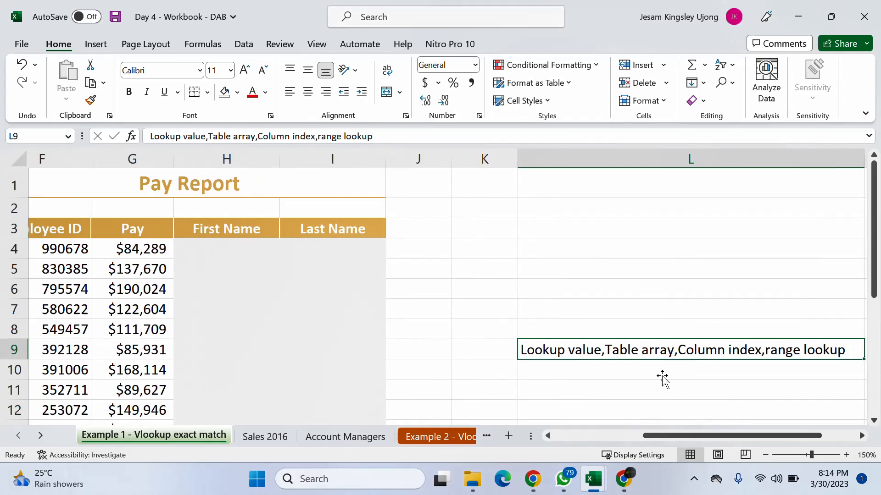
pyautogui.moveTo(590, 484)
pyautogui.moveTo(648, 433); pyautogui.dragTo(638, 434)
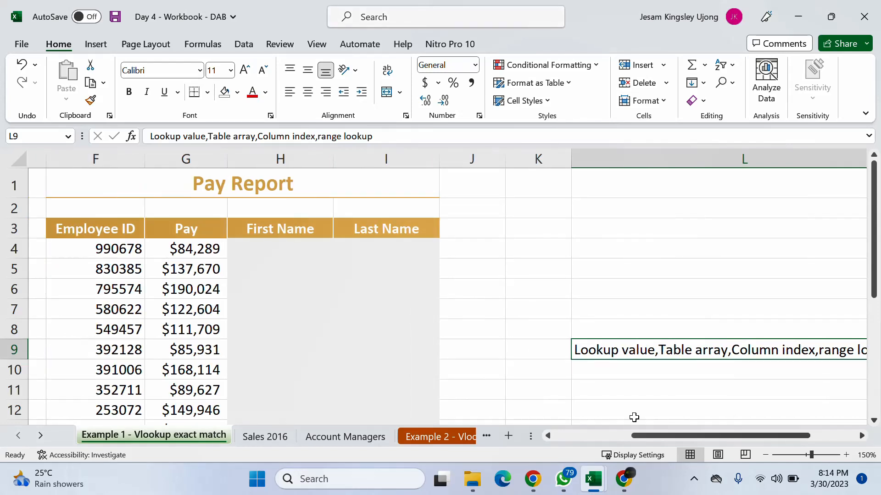
# - Move the joined argument text from L9 to K7
pyautogui.hotkey('ctrl', 'c')
pyautogui.click(353, 305)
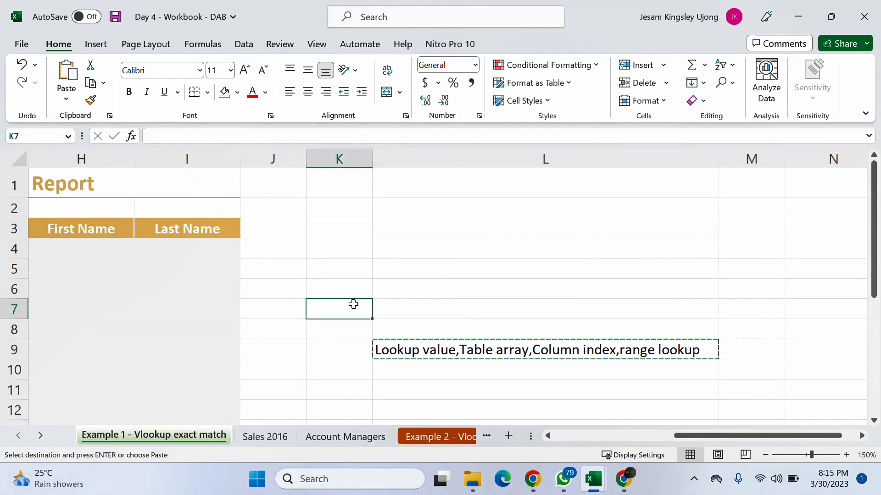
pyautogui.hotkey('ctrl', 'v')
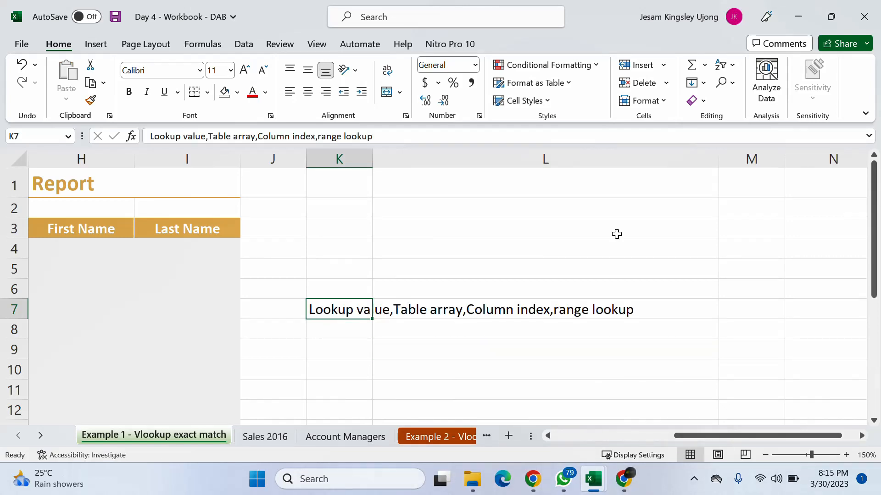
# - Narrow the emptied column L and AutoFit column K to the argument text in K7
pyautogui.moveTo(718, 161); pyautogui.dragTo(481, 164)
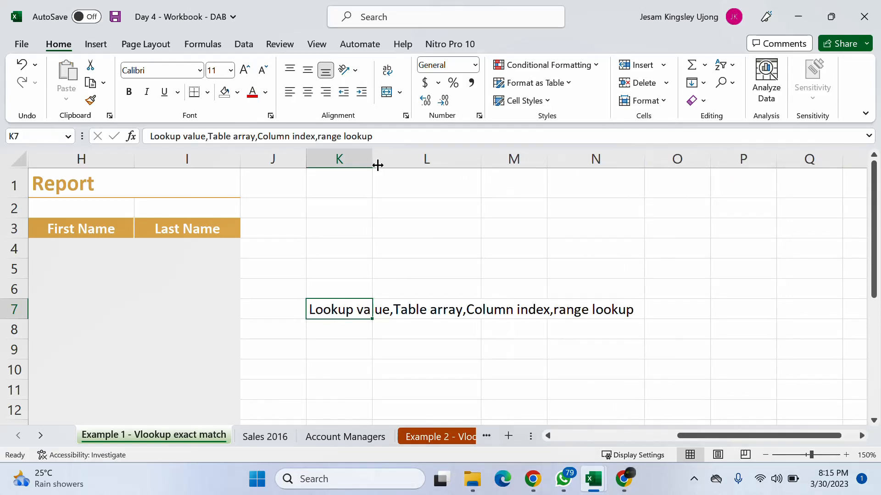
pyautogui.moveTo(372, 161); pyautogui.dragTo(372, 161)
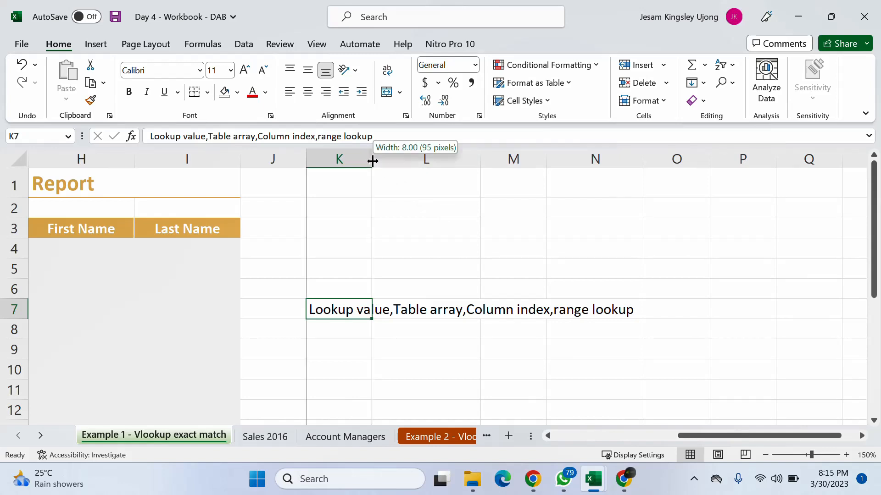
pyautogui.doubleClick(372, 161)
pyautogui.click(371, 158)
pyautogui.moveTo(716, 438); pyautogui.dragTo(671, 437)
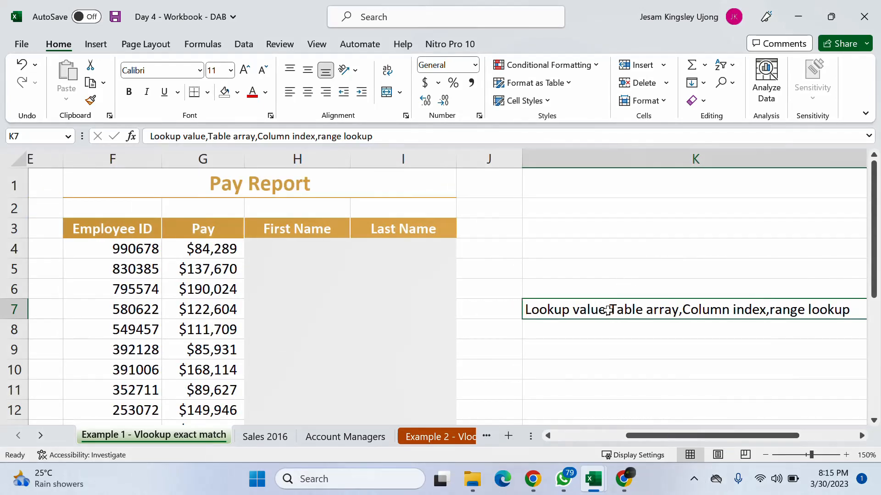
# - Start a VLOOKUP formula in K6 to compare its argument hint with the text in K7, and discard the formula
pyautogui.click(571, 281)
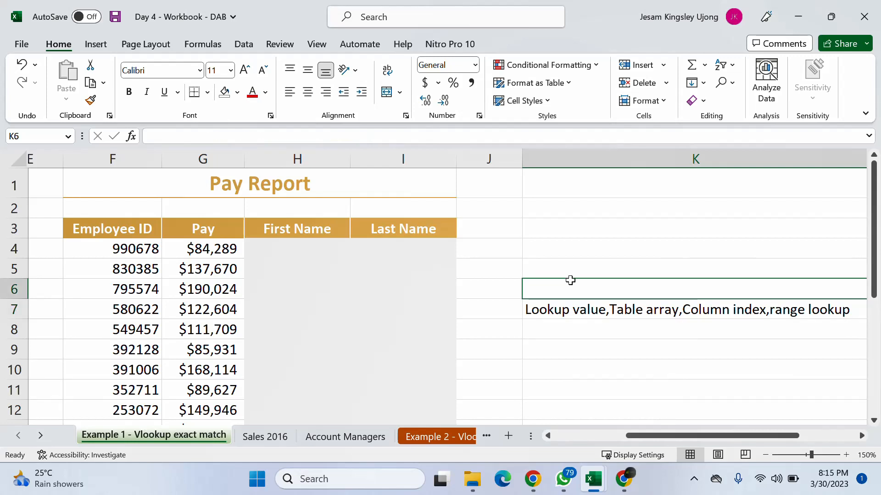
pyautogui.write('=vl')
pyautogui.press('Tab')
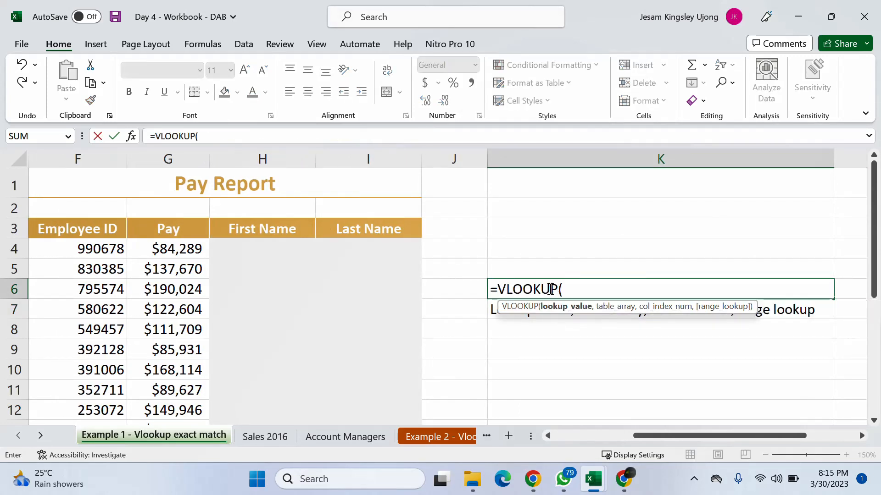
pyautogui.click(530, 228)
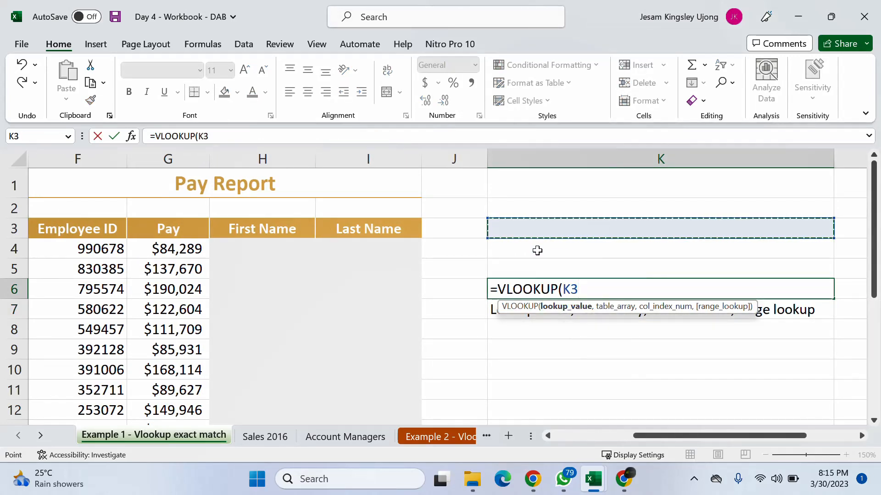
pyautogui.press('Escape')
pyautogui.click(520, 257)
# - Relate the lookup value argument in K7 to the first Pay Report employee ID in F4
pyautogui.click(555, 310)
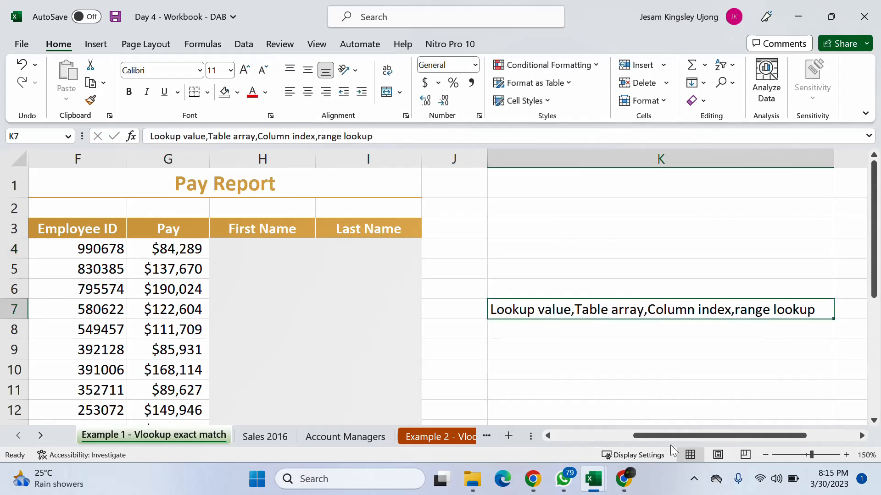
pyautogui.moveTo(670, 436); pyautogui.dragTo(643, 436)
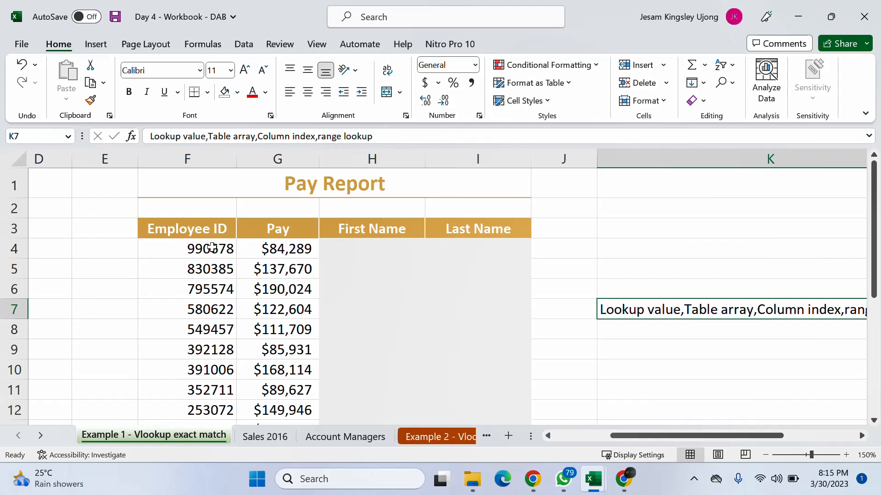
pyautogui.click(212, 247)
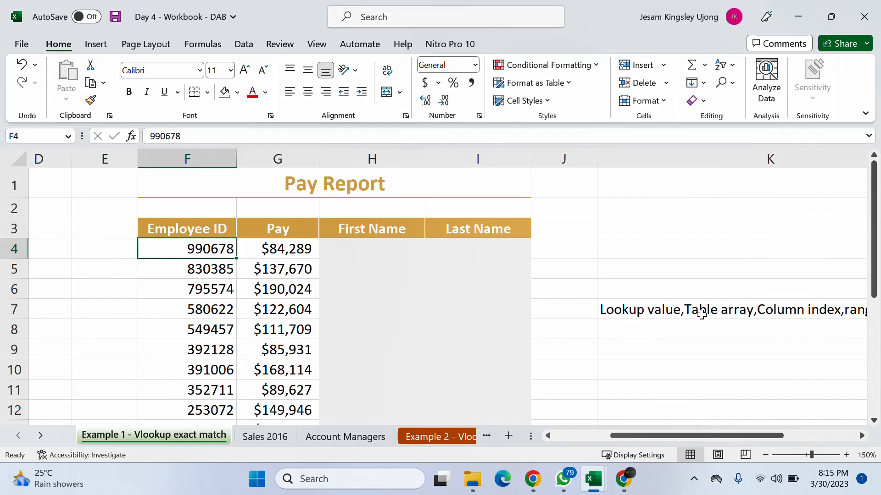
pyautogui.click(668, 312)
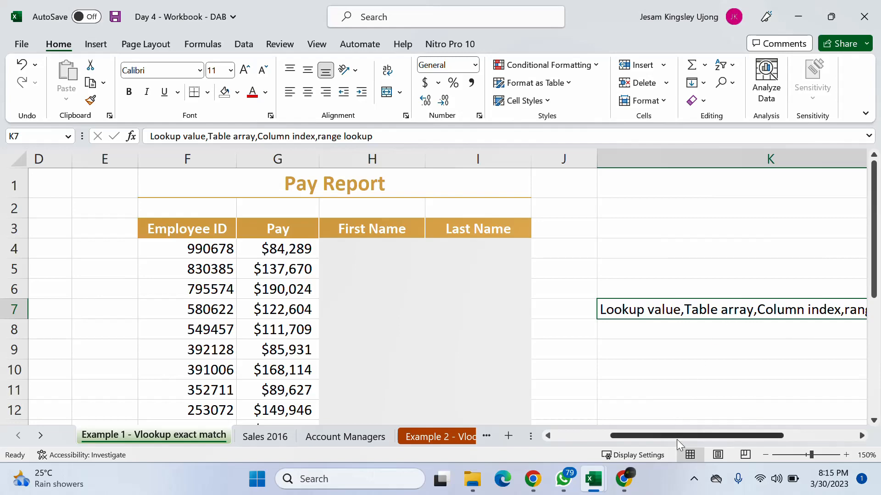
# - Examine the Raw Data Extract range A3:C16 as the table array, comparing its Employee ID column with the Pay Report's lookup value in F4
pyautogui.moveTo(676, 434); pyautogui.dragTo(577, 436)
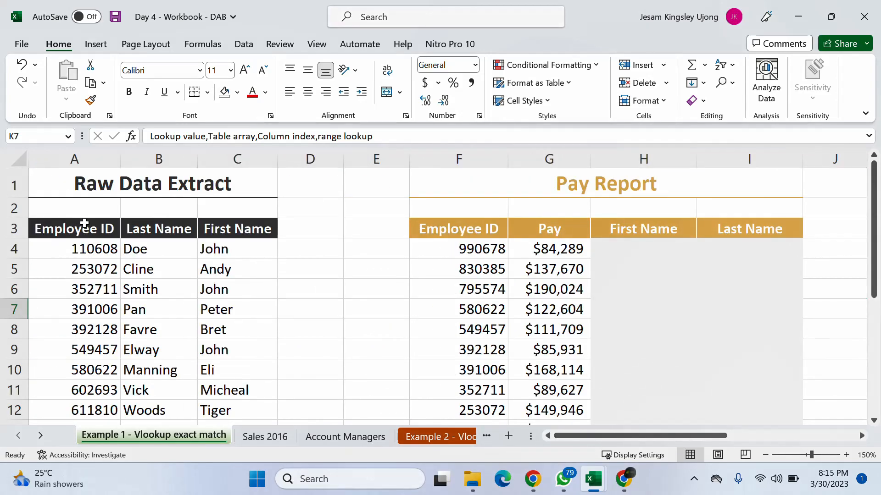
pyautogui.moveTo(60, 229); pyautogui.dragTo(232, 392)
pyautogui.scroll(2, 291, 328)
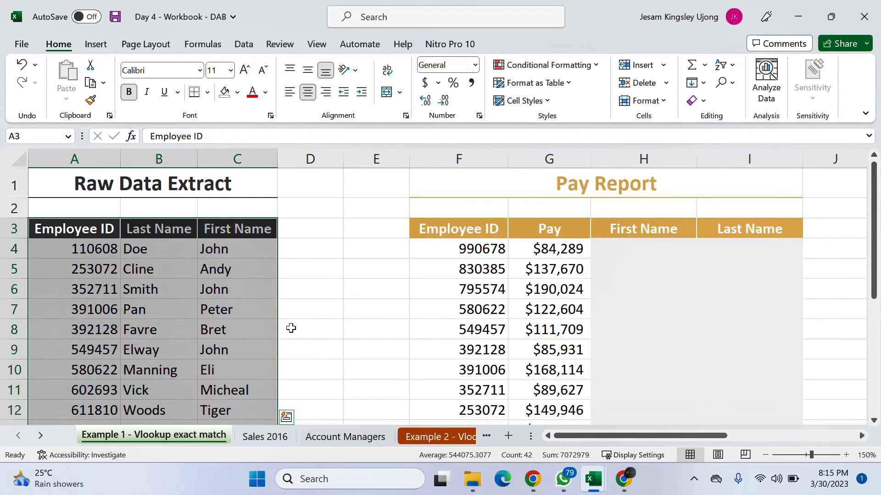
pyautogui.click(482, 248)
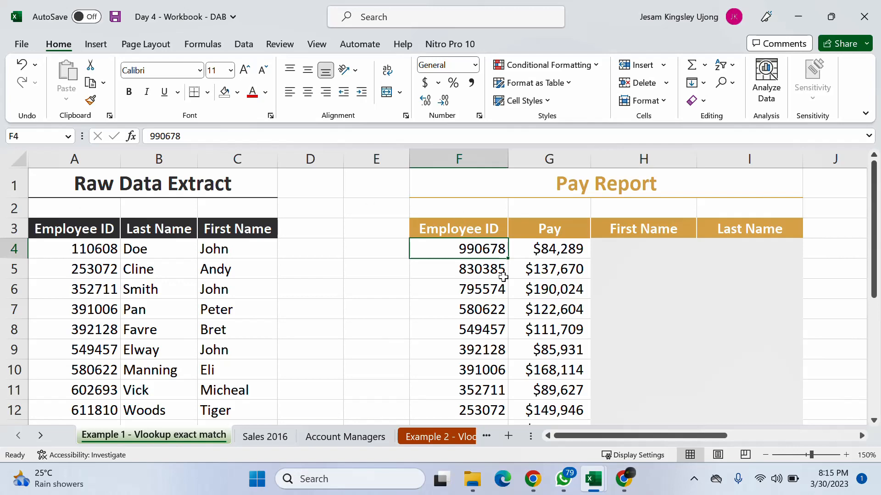
pyautogui.moveTo(585, 436)
pyautogui.mouseDown()
pyautogui.moveTo(658, 436)
pyautogui.moveTo(570, 437)
pyautogui.mouseUp()
pyautogui.moveTo(87, 228); pyautogui.dragTo(89, 304)
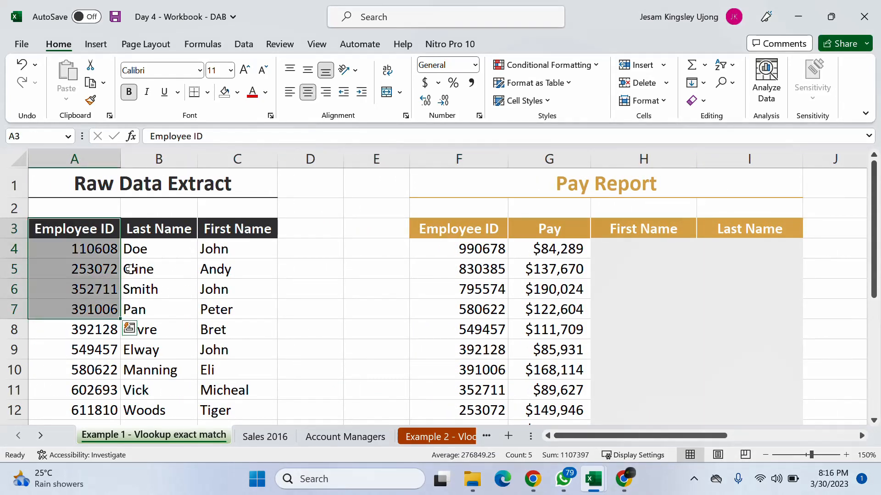
pyautogui.click(74, 249)
pyautogui.moveTo(643, 437); pyautogui.dragTo(591, 437)
pyautogui.click(821, 310)
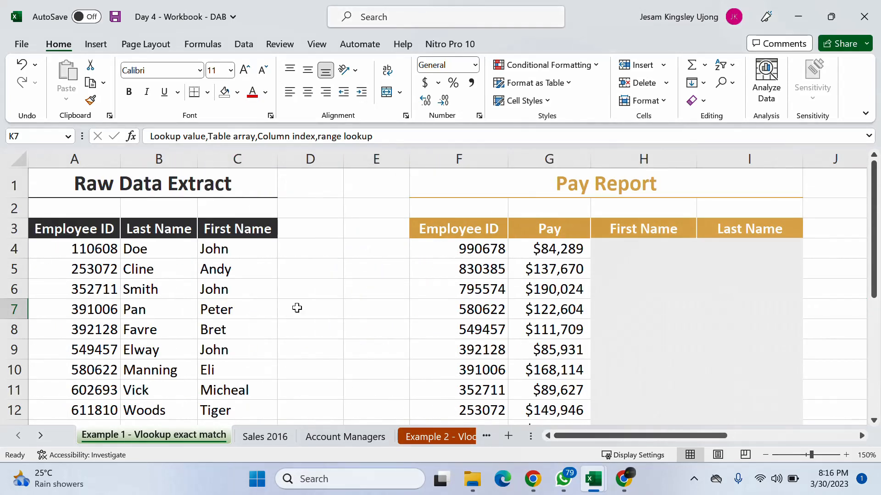
# - Examine Raw Data Extract columns A, B and C in order to explain how the column index counts them
pyautogui.click(94, 157)
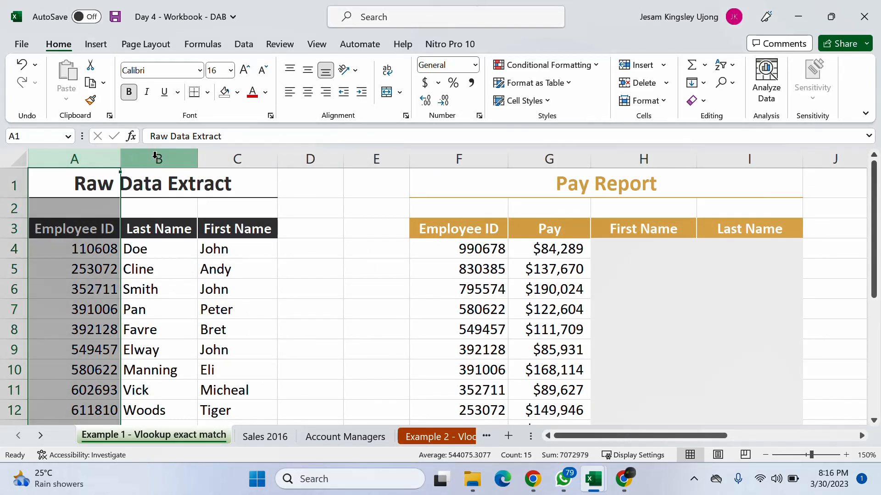
pyautogui.click(155, 157)
pyautogui.click(237, 161)
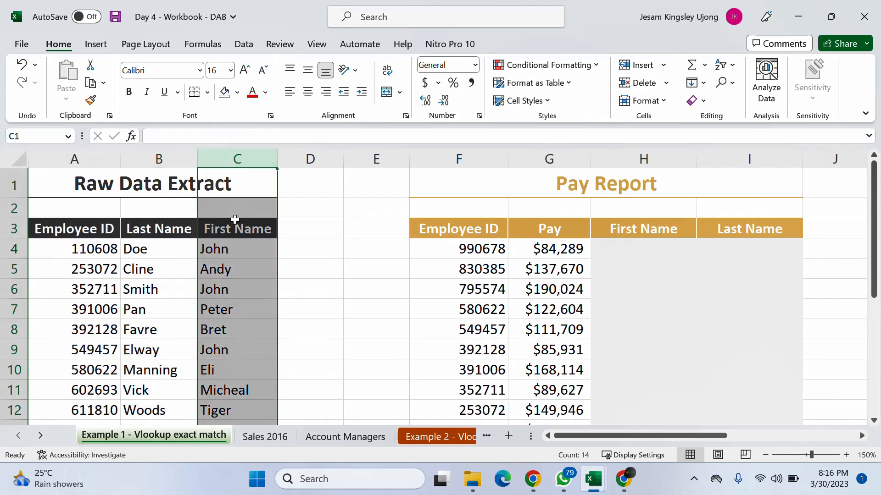
pyautogui.click(163, 262)
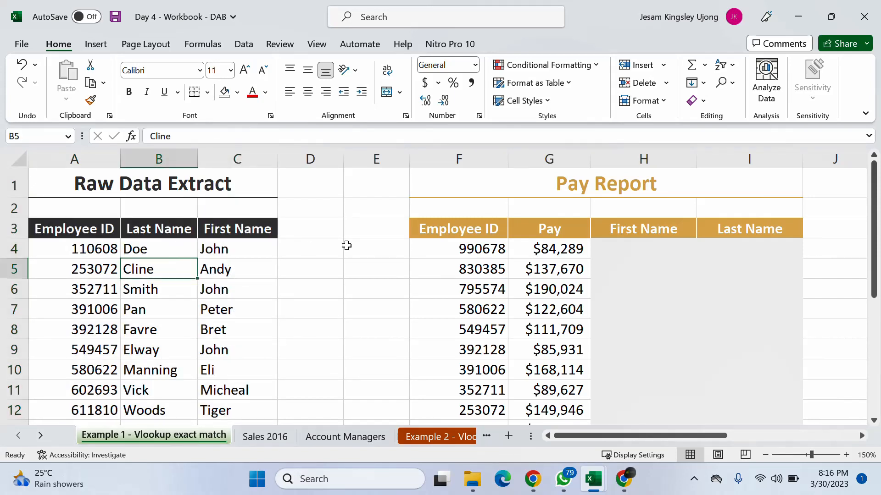
# - Identify the Raw Data Extract column index for the First Name in H4, counting from Employee ID column A and comparing with F4
pyautogui.click(635, 246)
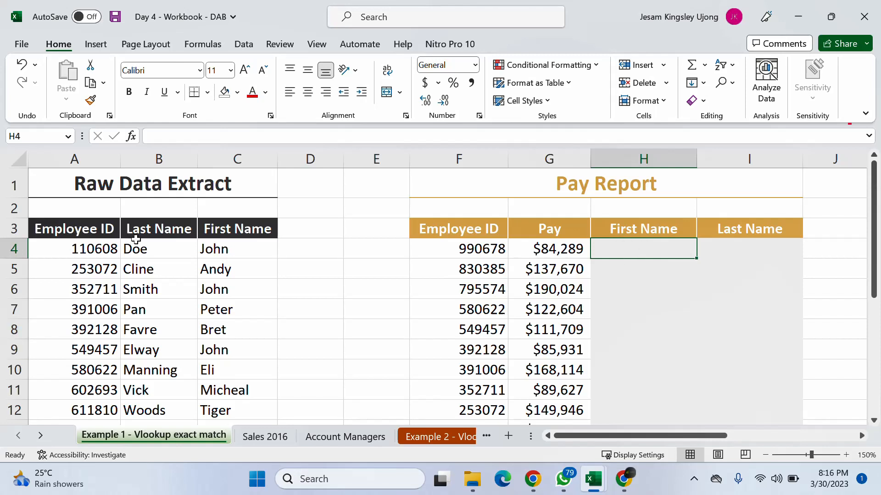
pyautogui.click(78, 159)
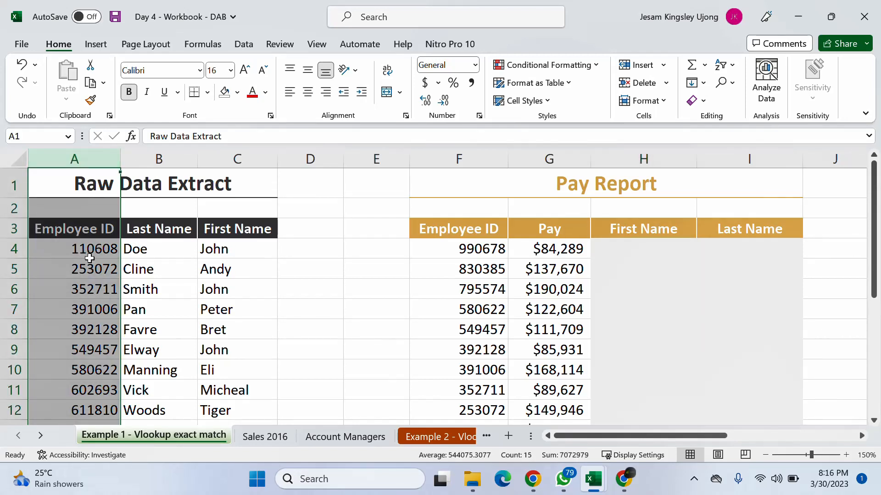
pyautogui.click(148, 164)
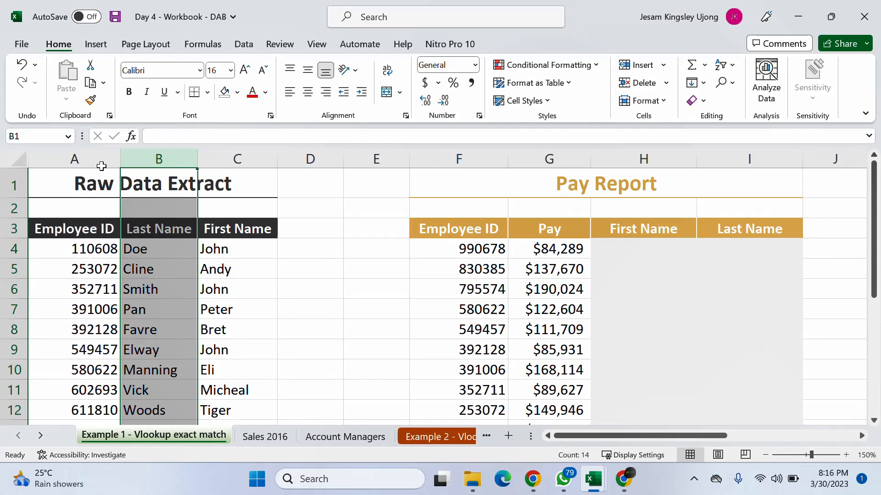
pyautogui.click(89, 157)
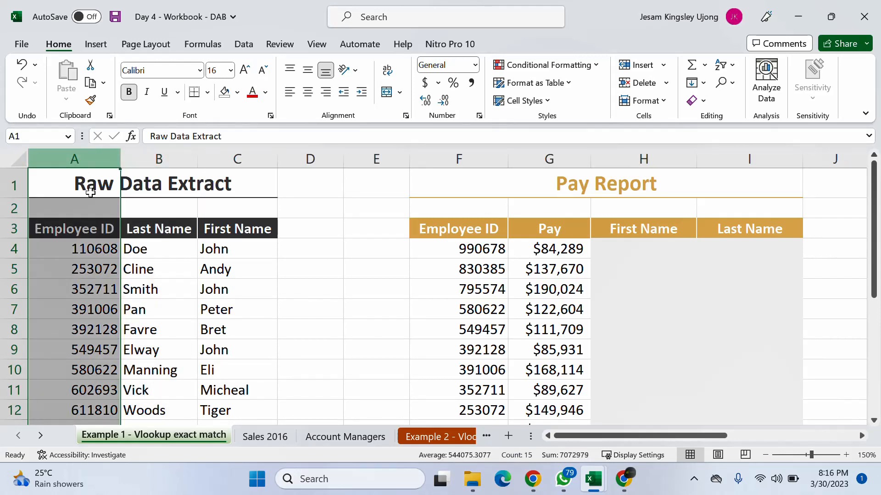
pyautogui.click(467, 249)
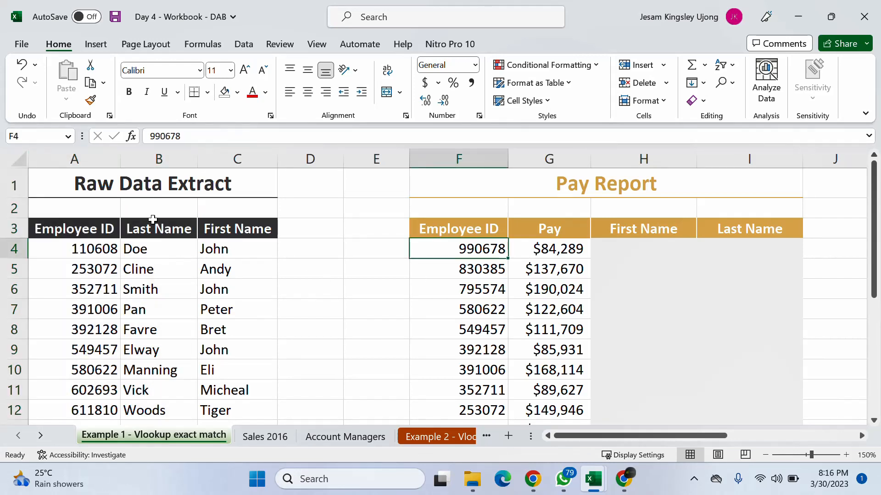
pyautogui.click(159, 160)
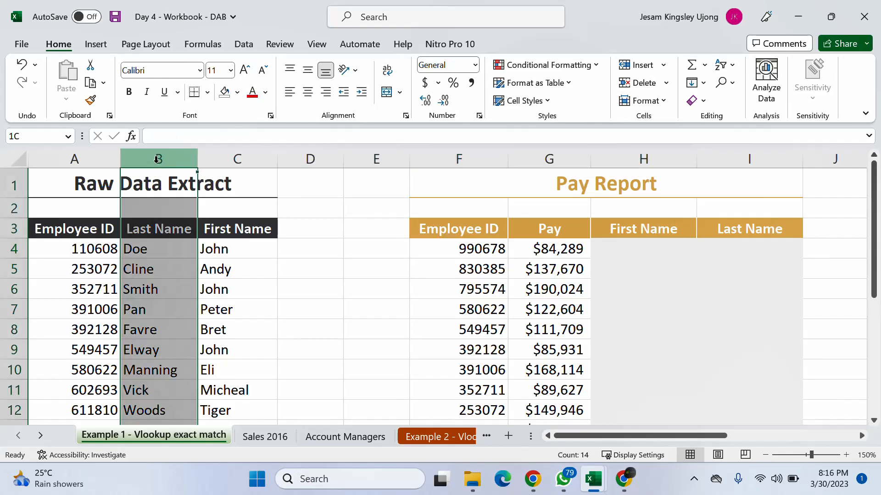
pyautogui.click(239, 158)
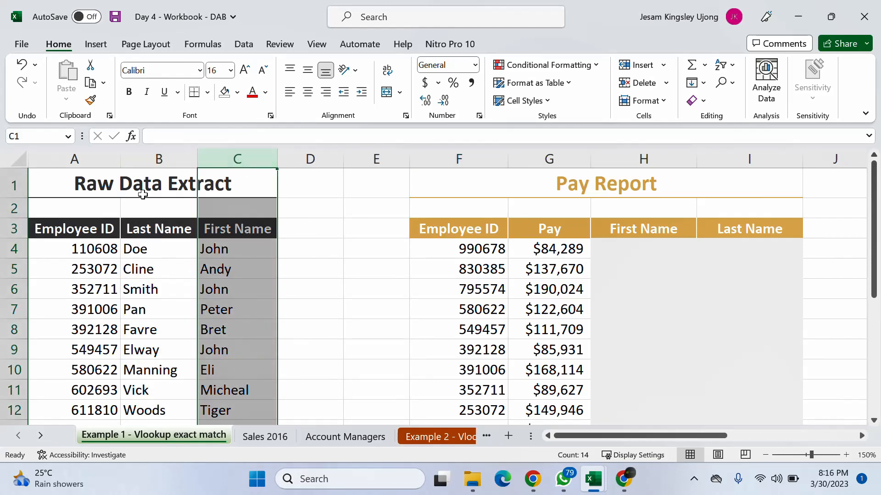
pyautogui.click(140, 158)
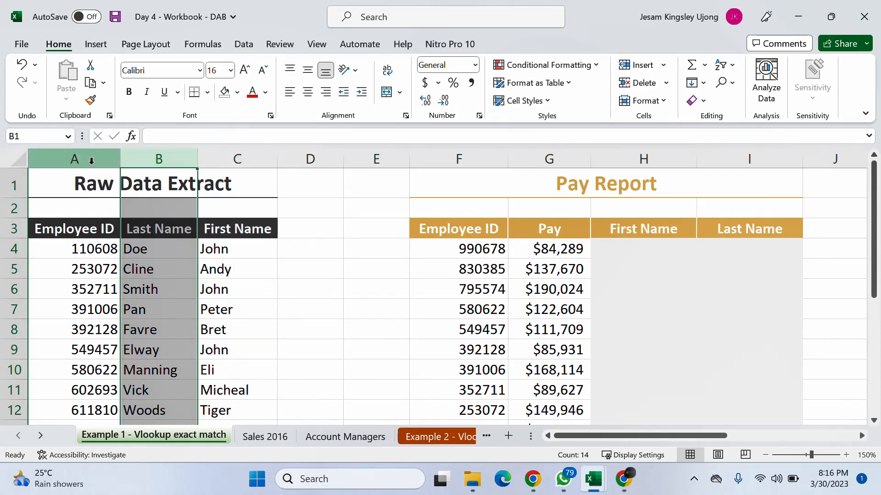
pyautogui.click(92, 158)
pyautogui.click(172, 159)
pyautogui.click(238, 158)
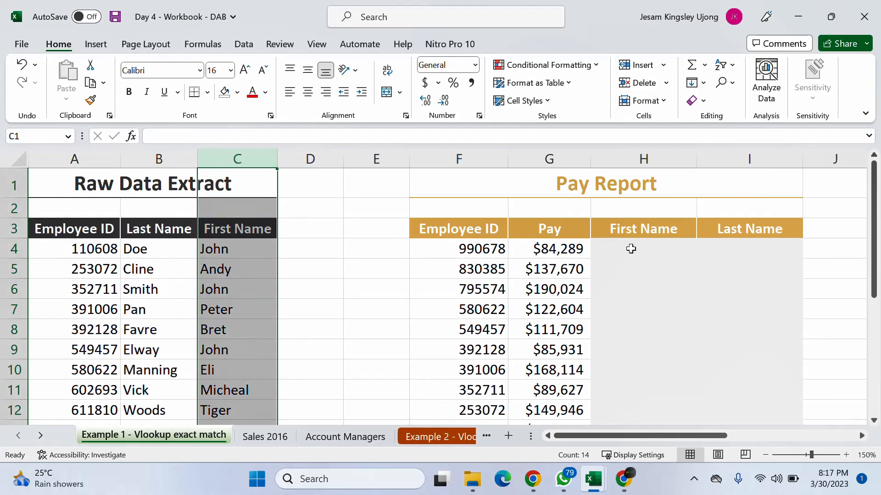
# - Review the column index and range lookup arguments in K7 and return to the two tables
pyautogui.moveTo(609, 435); pyautogui.dragTo(714, 432)
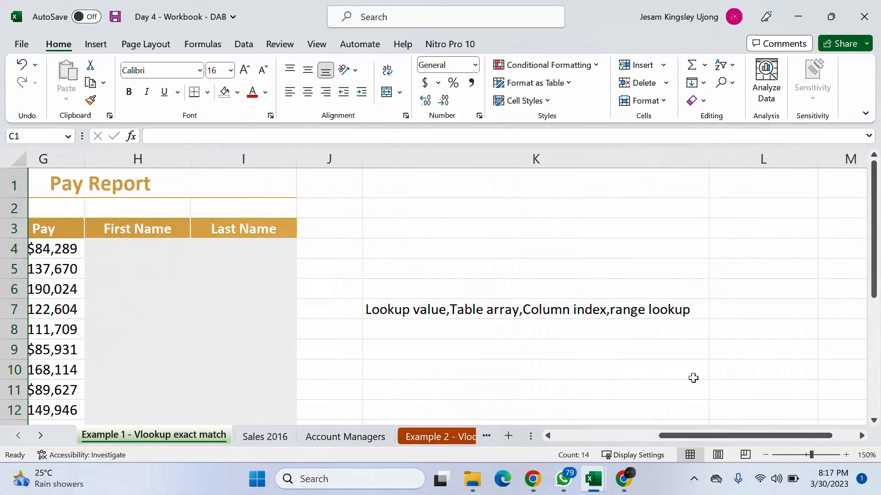
pyautogui.click(582, 312)
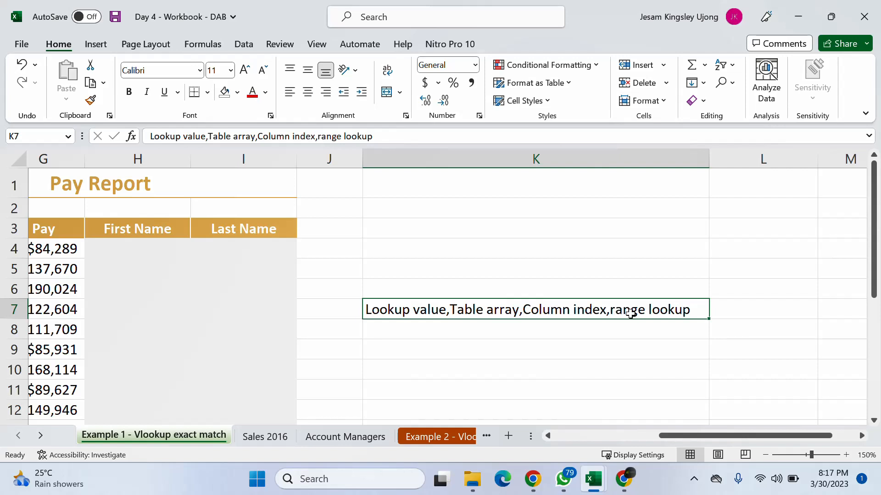
pyautogui.click(700, 437)
pyautogui.moveTo(700, 437); pyautogui.dragTo(555, 441)
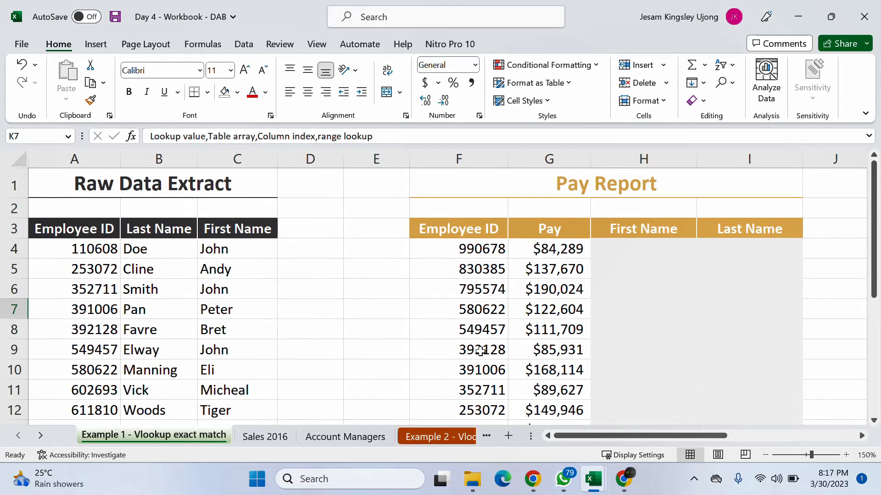
# - Compare the Employee ID columns of the Pay Report and the Raw Data Extract as the field shared by both tables
pyautogui.click(492, 268)
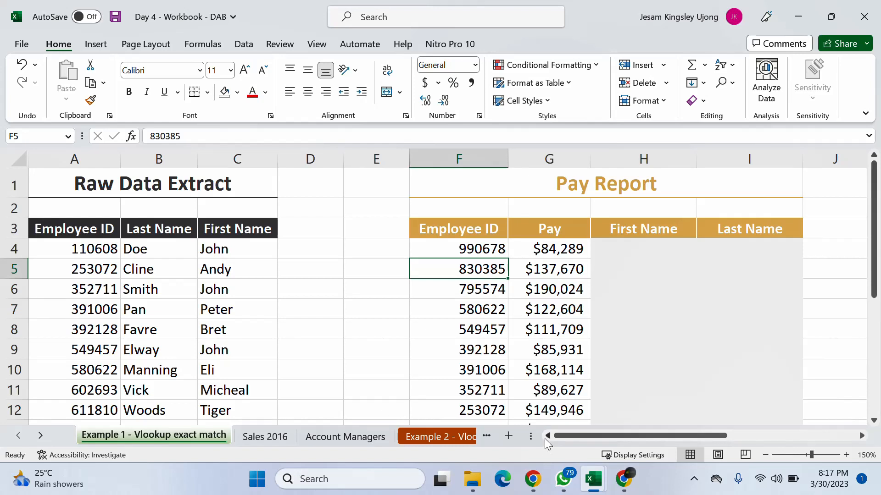
pyautogui.click(479, 241)
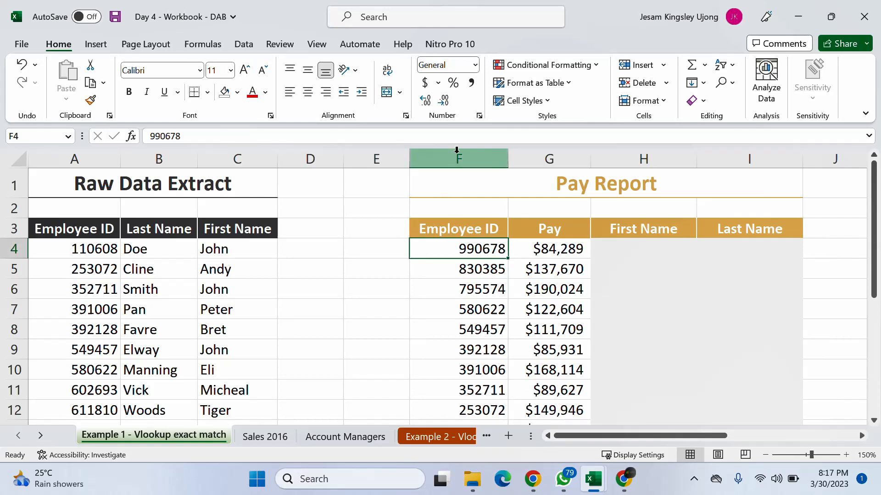
pyautogui.click(456, 152)
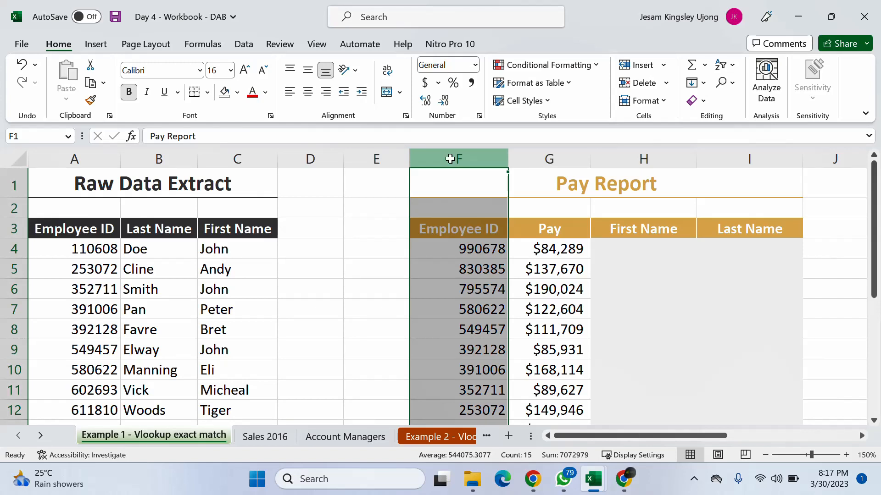
pyautogui.click(57, 152)
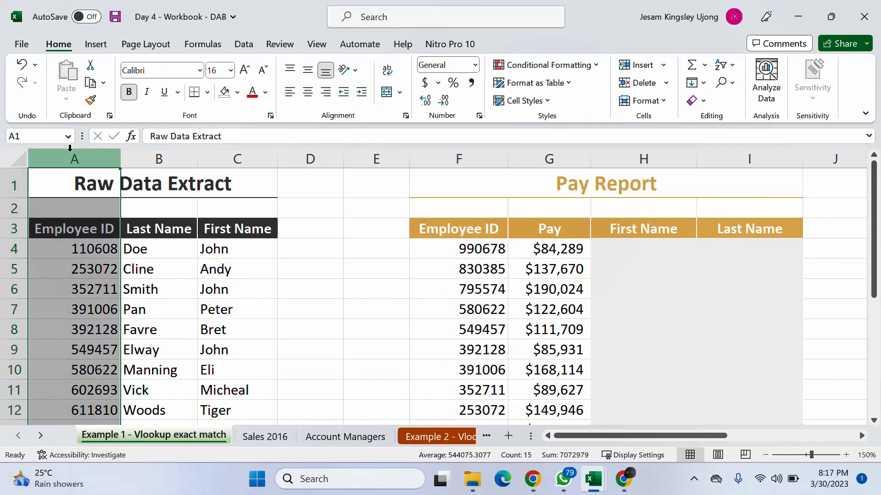
pyautogui.click(102, 236)
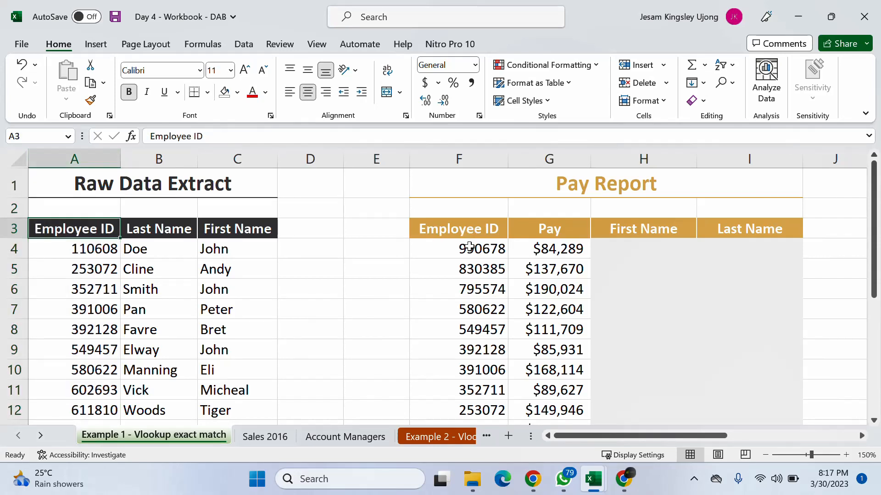
pyautogui.click(471, 244)
pyautogui.moveTo(474, 229); pyautogui.dragTo(457, 366)
pyautogui.moveTo(72, 231); pyautogui.dragTo(244, 385)
pyautogui.click(488, 228)
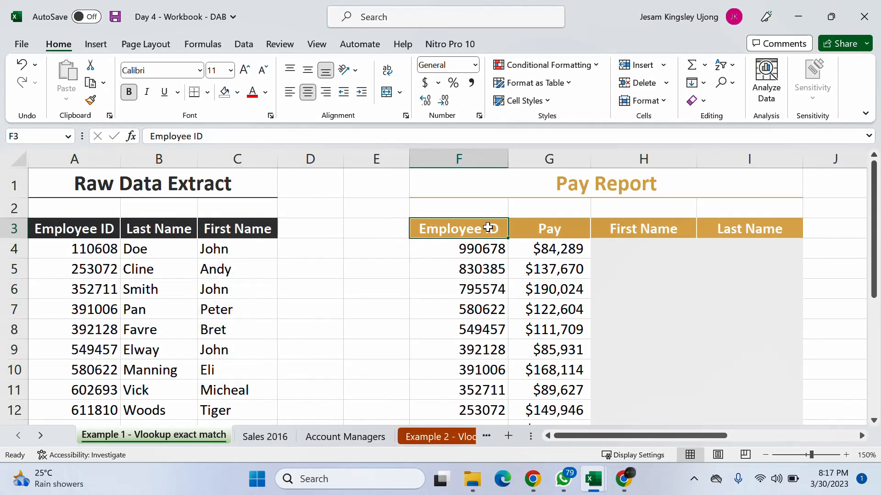
pyautogui.moveTo(488, 228); pyautogui.dragTo(489, 374)
pyautogui.moveTo(73, 228); pyautogui.dragTo(55, 377)
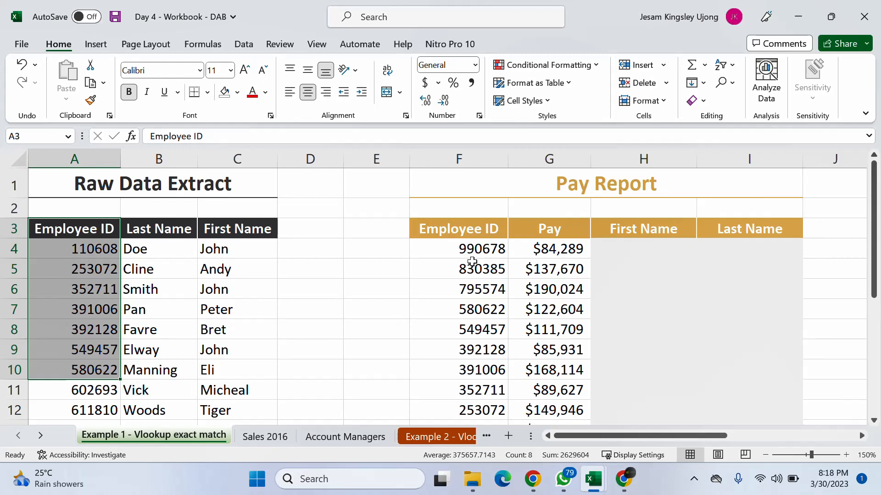
# - Relate the employee ID in F4 to the Raw Data Extract's Last Name and First Name columns, ending on First Name cell H4
pyautogui.click(485, 252)
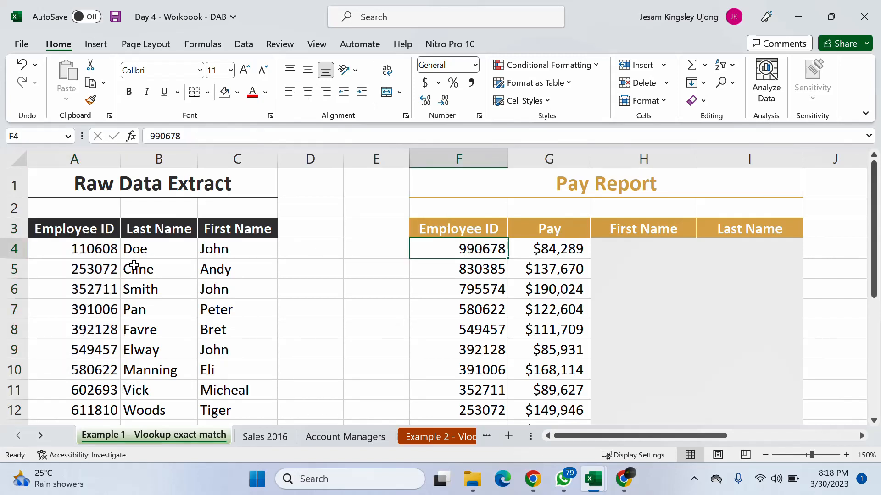
pyautogui.click(141, 251)
pyautogui.click(222, 237)
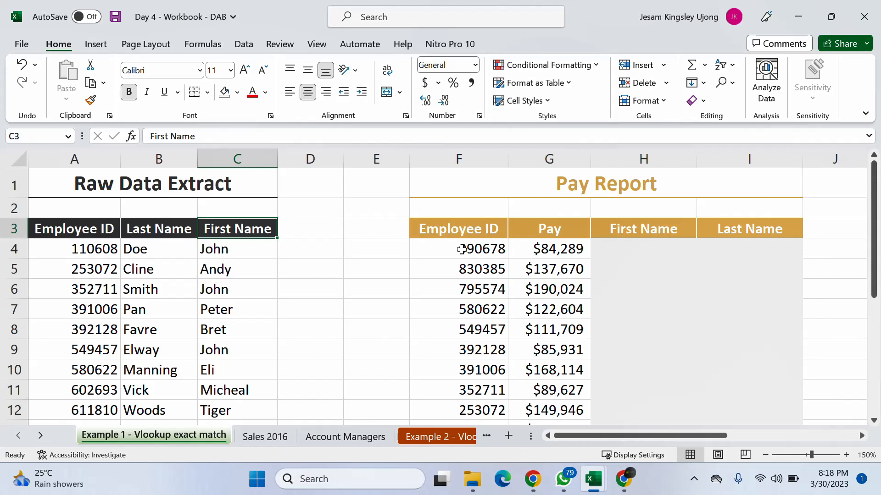
pyautogui.click(461, 249)
pyautogui.click(138, 248)
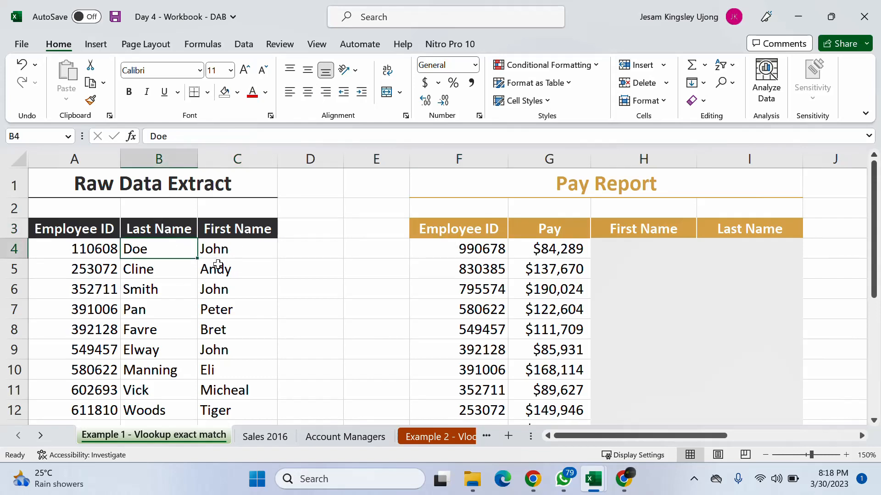
pyautogui.click(218, 265)
pyautogui.moveTo(599, 436); pyautogui.dragTo(554, 415)
pyautogui.click(622, 252)
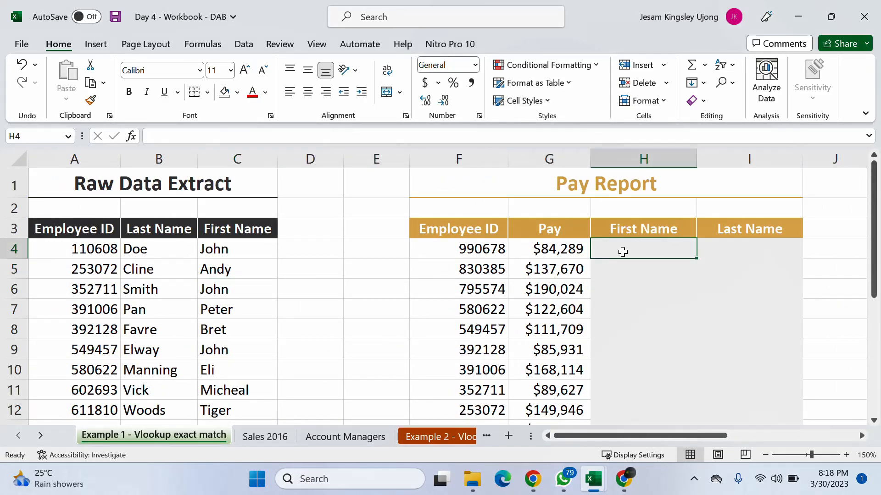
# - Switch to the Google Meet call to look through its participant list, return to the Excel workbook and dismiss the presenting notification
pyautogui.click(620, 477)
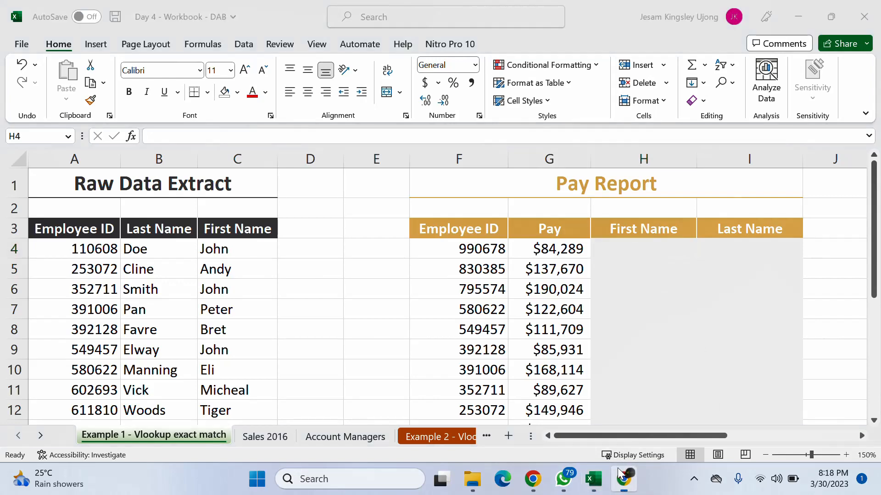
pyautogui.scroll(-6, 731, 267)
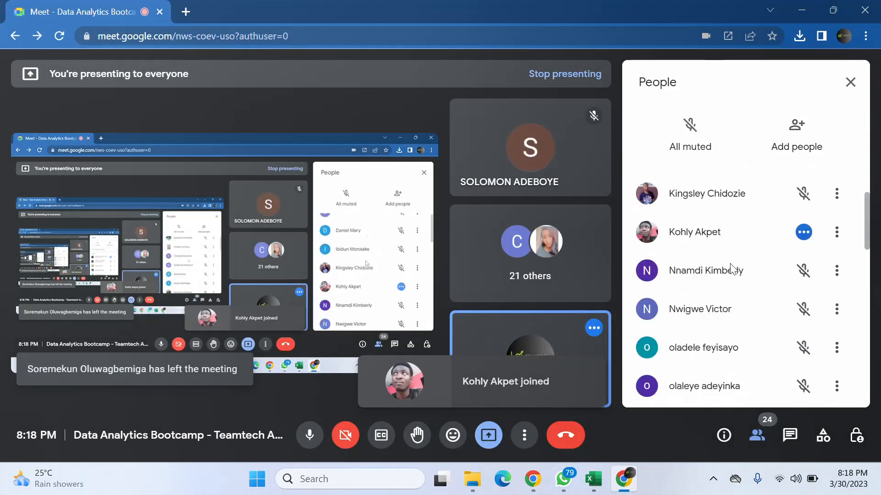
pyautogui.scroll(7, 731, 267)
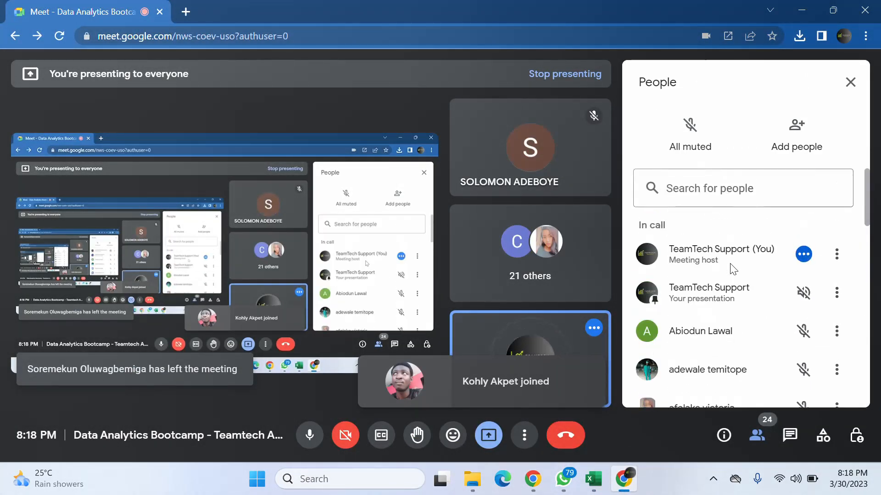
pyautogui.scroll(-10, 732, 269)
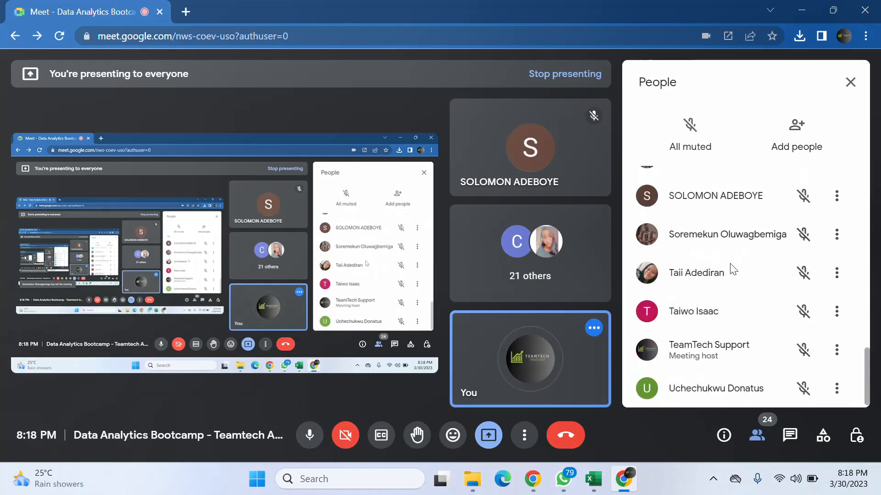
pyautogui.scroll(10, 731, 270)
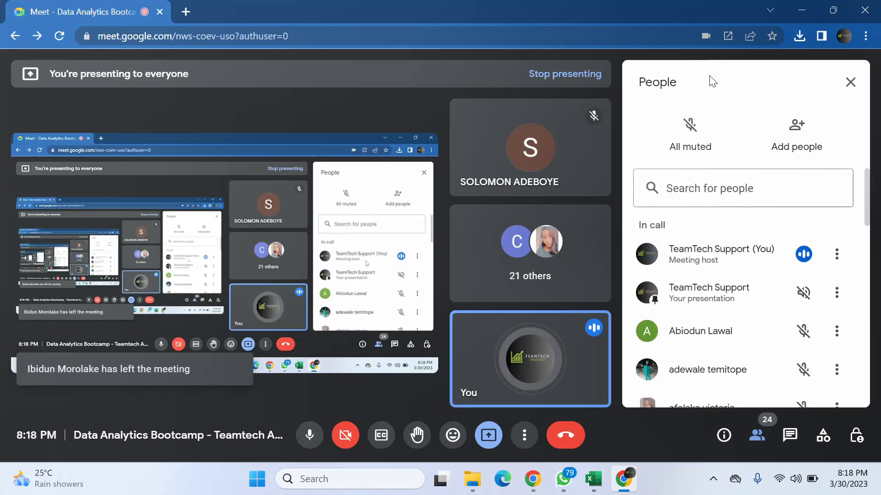
pyautogui.click(801, 10)
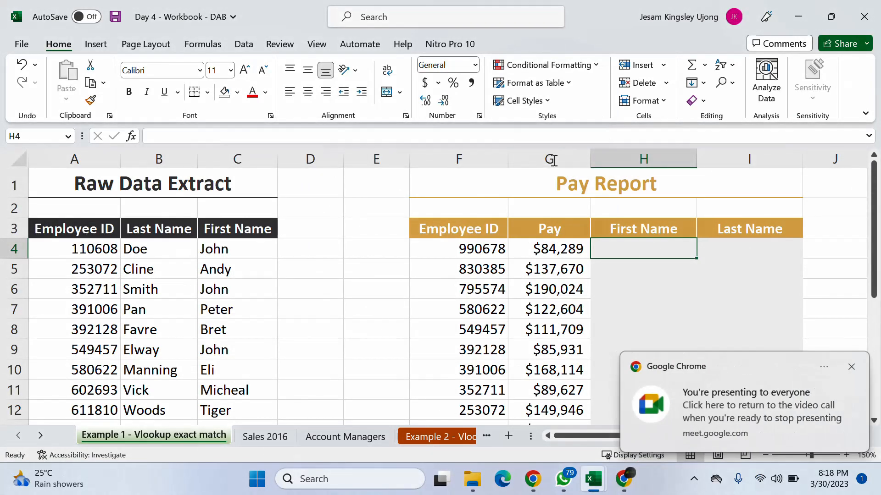
pyautogui.click(851, 367)
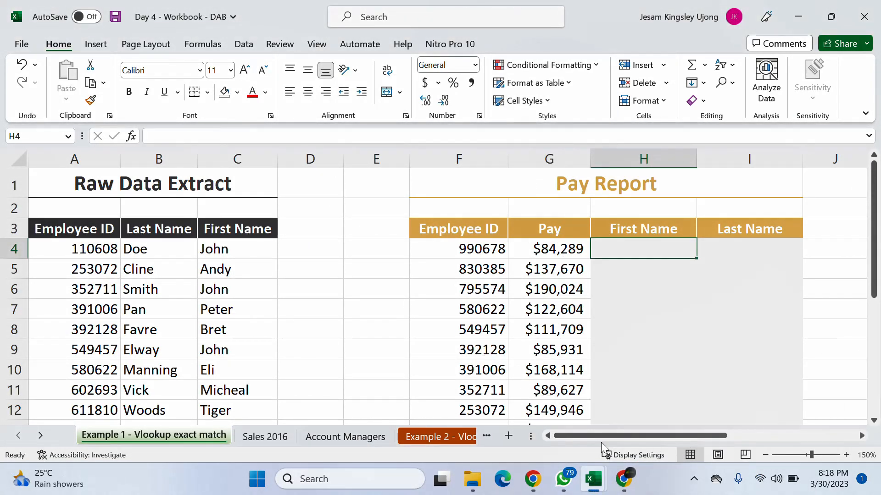
pyautogui.moveTo(594, 438); pyautogui.dragTo(594, 438)
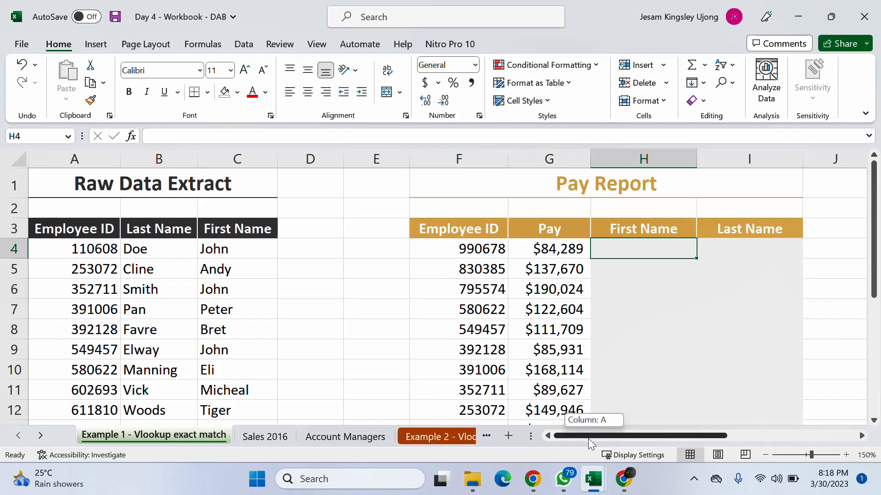
pyautogui.moveTo(588, 438); pyautogui.dragTo(589, 438)
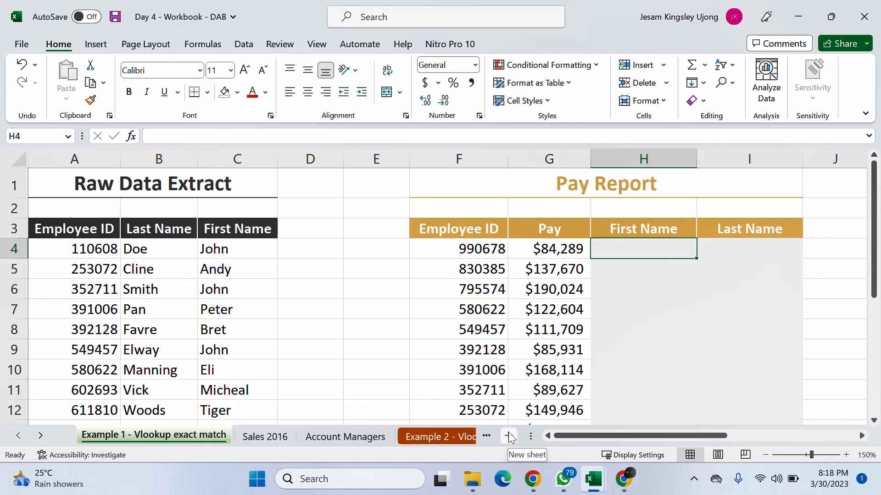
# - Narrow column K around the VLOOKUP arguments note and return to the Pay Report table
pyautogui.moveTo(560, 437); pyautogui.dragTo(687, 432)
pyautogui.click(376, 233)
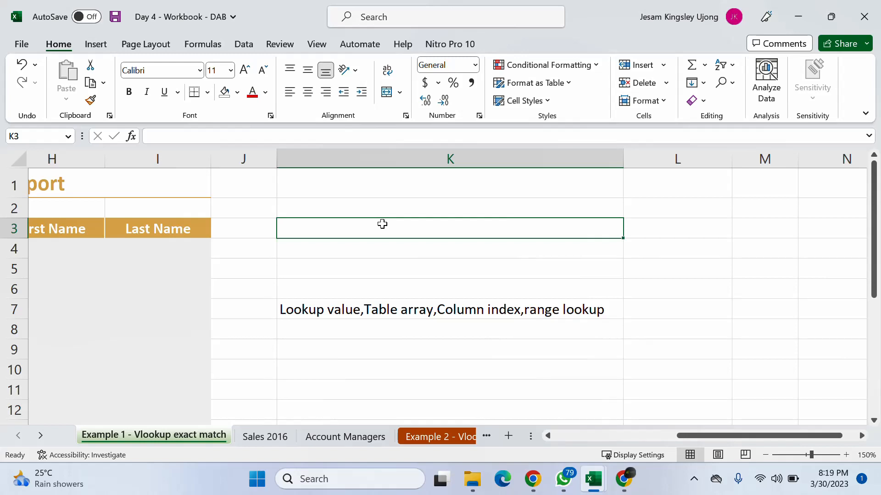
pyautogui.click(257, 235)
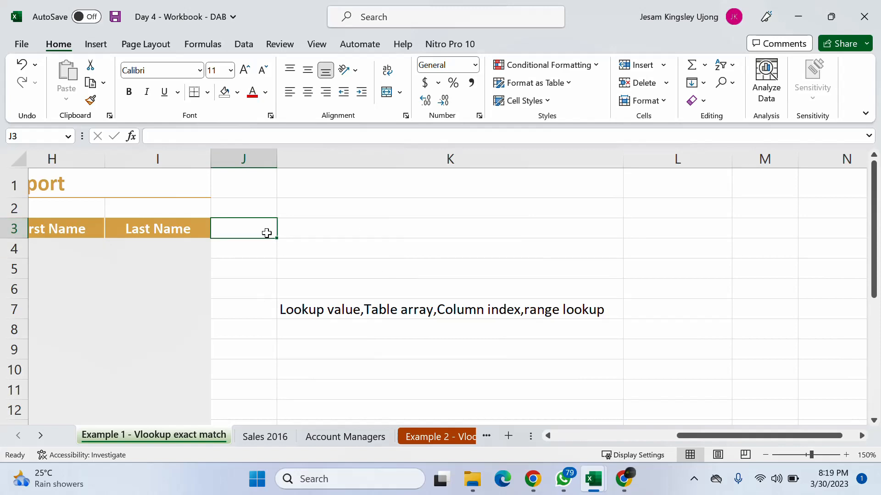
pyautogui.click(352, 223)
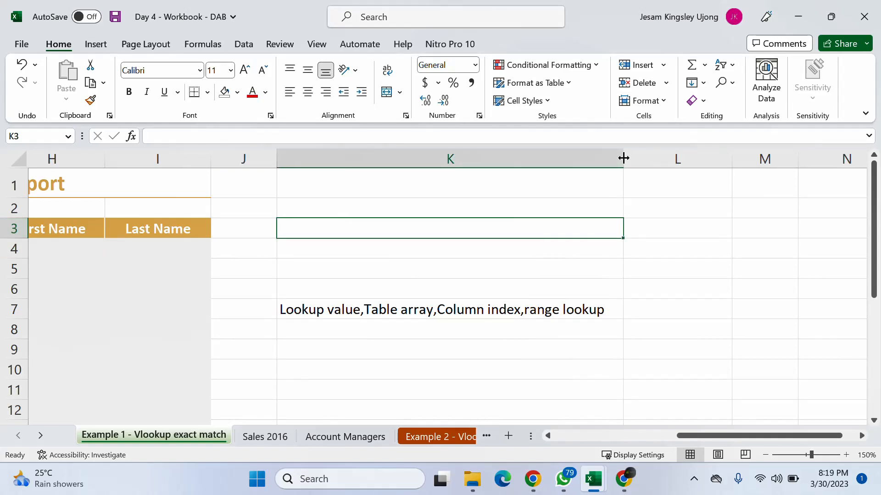
pyautogui.moveTo(624, 158); pyautogui.dragTo(414, 243)
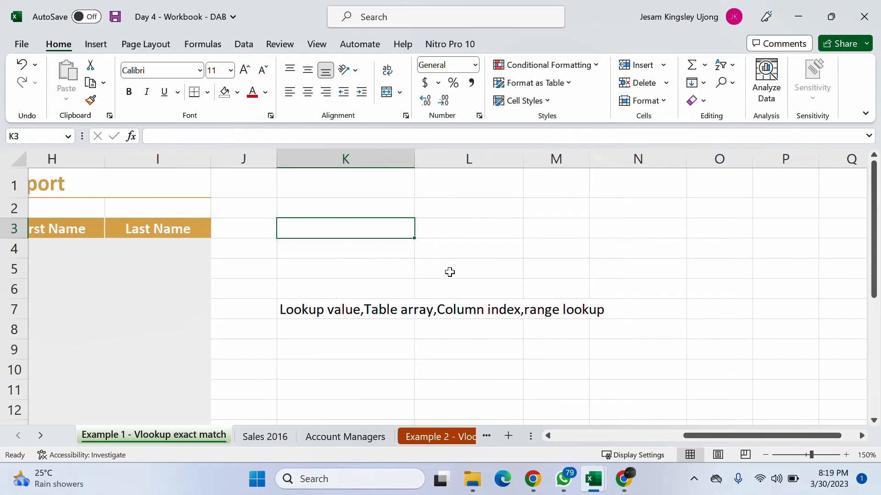
pyautogui.moveTo(744, 440); pyautogui.dragTo(687, 445)
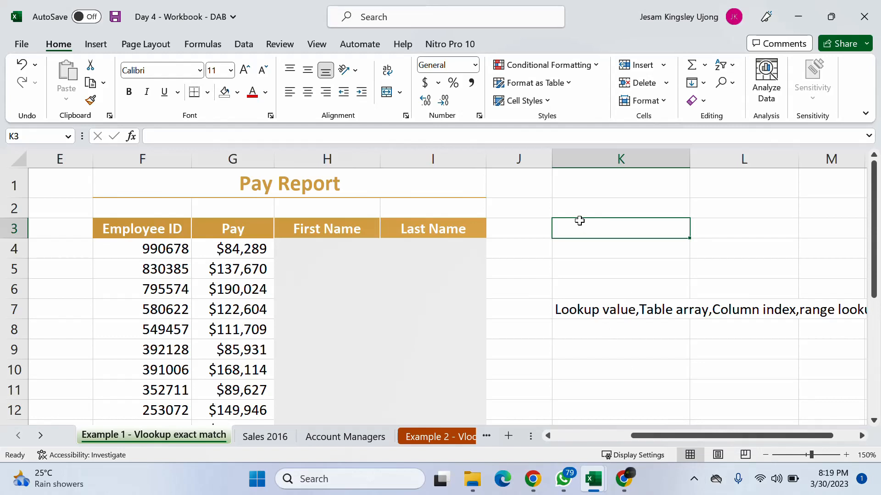
# - Look through the list of recent workbooks for an earlier lesson's file and return to the worksheet
pyautogui.click(13, 46)
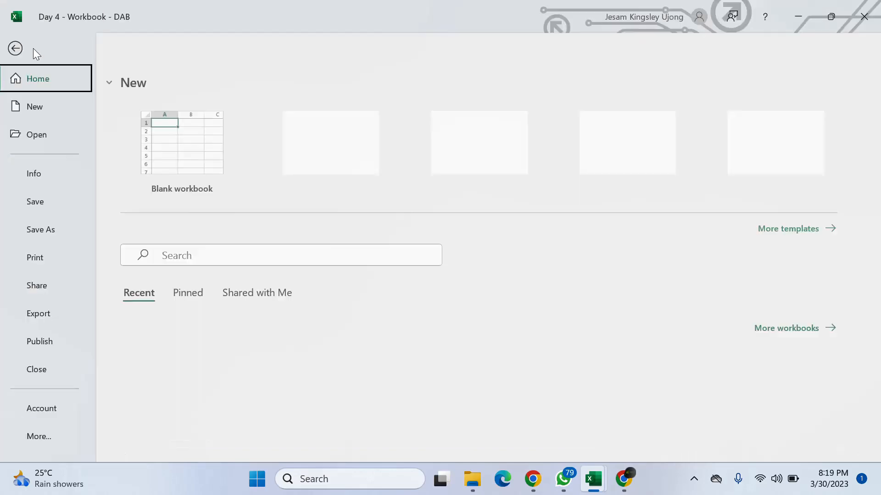
pyautogui.scroll(-2, 238, 349)
pyautogui.scroll(-2, 245, 354)
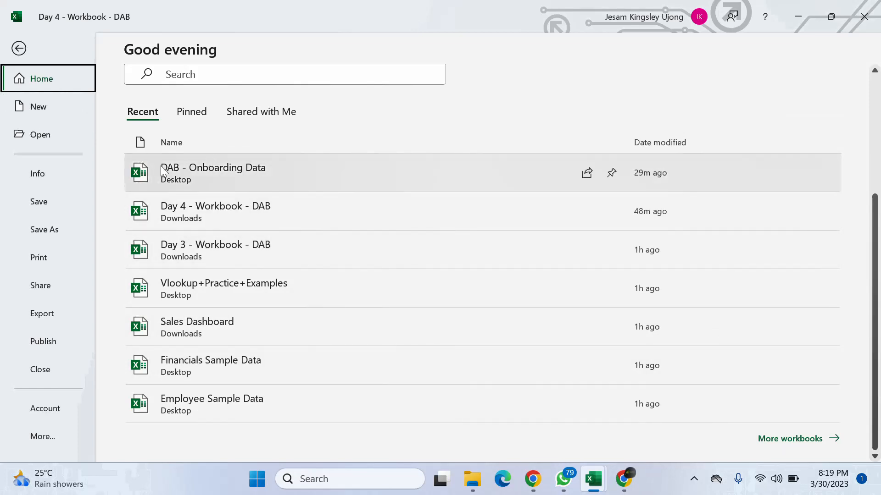
pyautogui.click(20, 48)
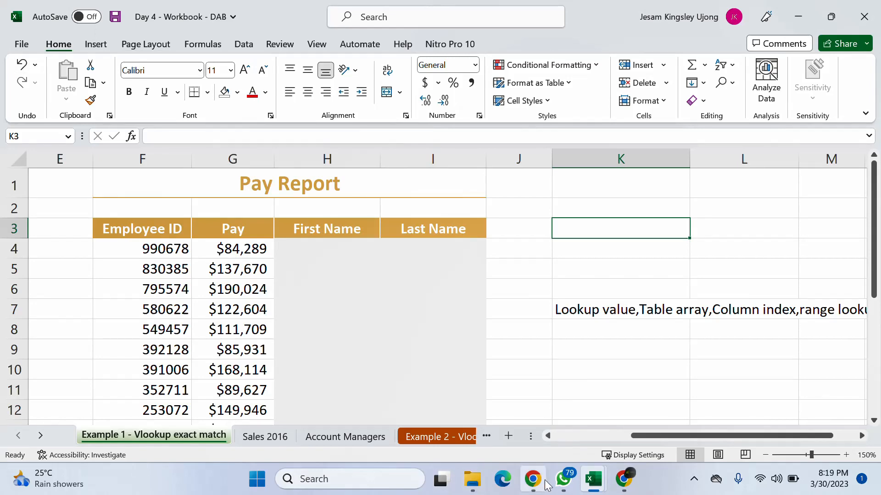
# - Browse the Desktop and Downloads folders in File Explorer and open the Day 2 - Hands on- Formulas & Functions workbook
pyautogui.click(472, 479)
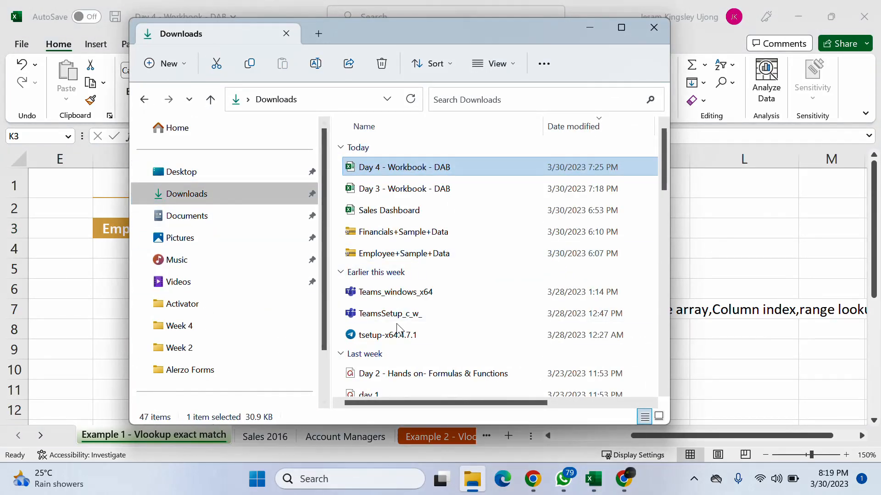
pyautogui.click(195, 171)
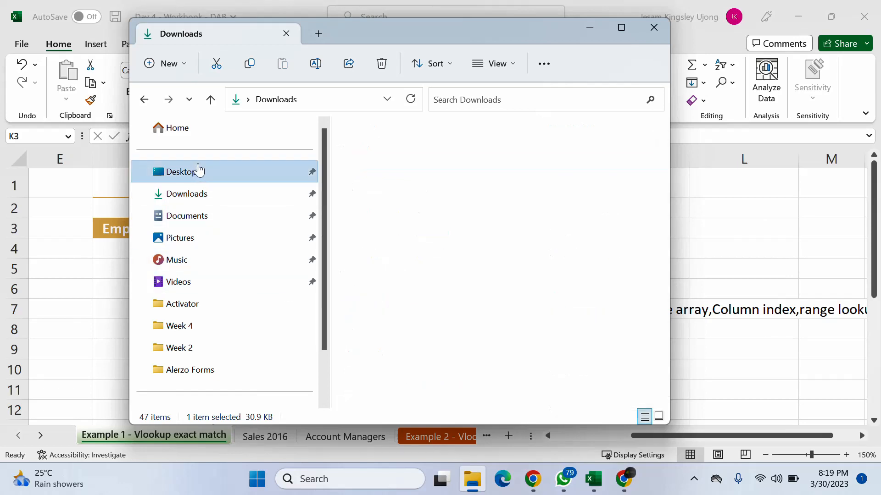
pyautogui.scroll(-3, 475, 272)
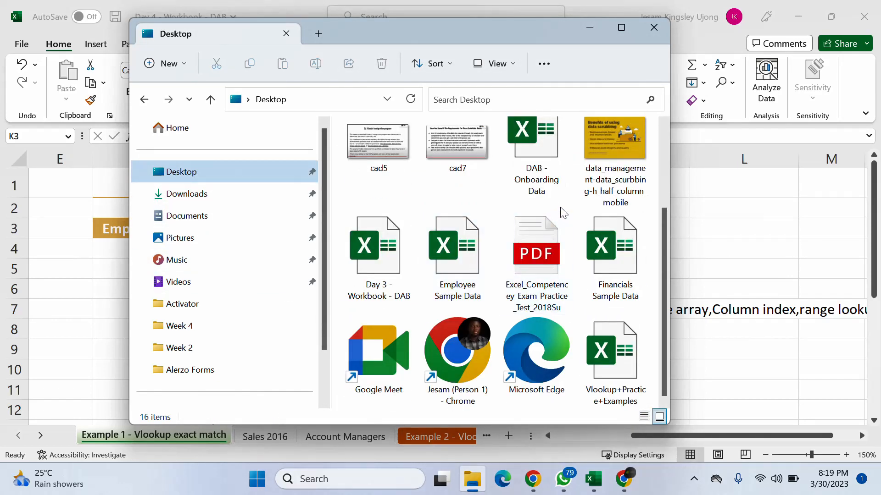
pyautogui.scroll(2, 566, 209)
pyautogui.click(204, 193)
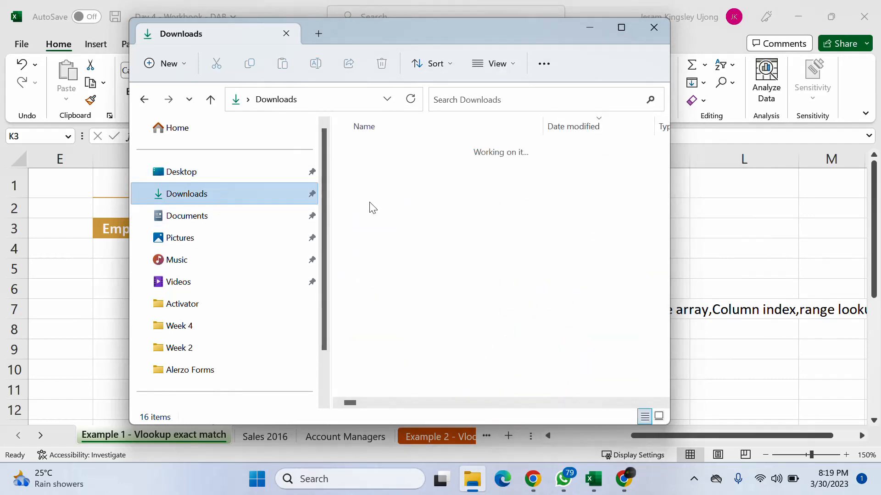
pyautogui.scroll(-5, 406, 206)
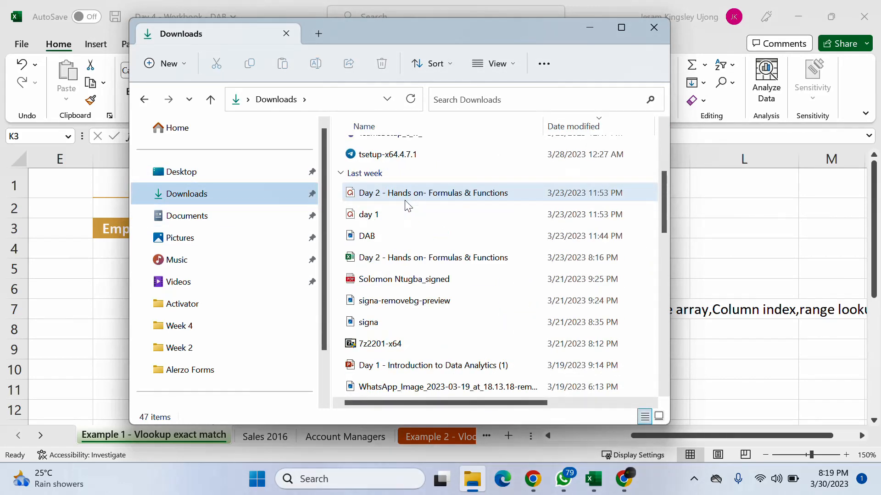
pyautogui.doubleClick(407, 198)
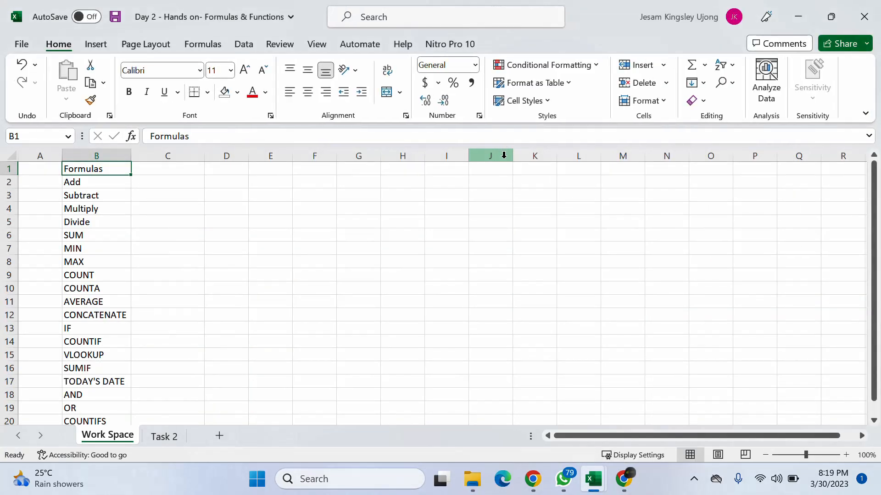
# - Look over the Gym Demo Data and operators on the Task 2 sheet, then close the Day 2 workbook
pyautogui.click(163, 437)
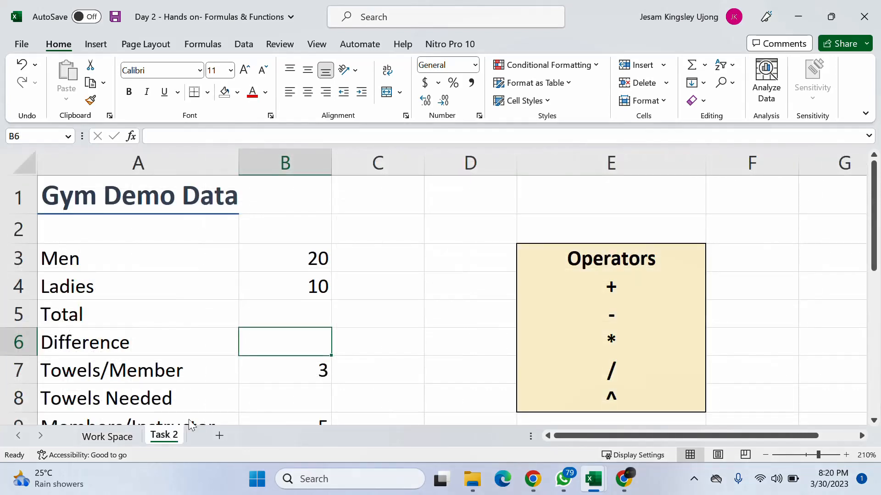
pyautogui.scroll(-4, 421, 344)
pyautogui.scroll(4, 422, 344)
pyautogui.moveTo(561, 436); pyautogui.dragTo(689, 441)
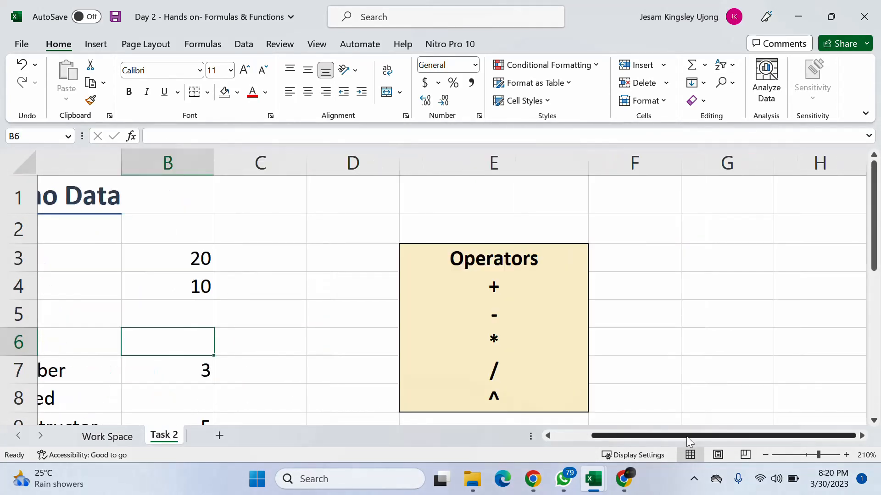
pyautogui.click(860, 10)
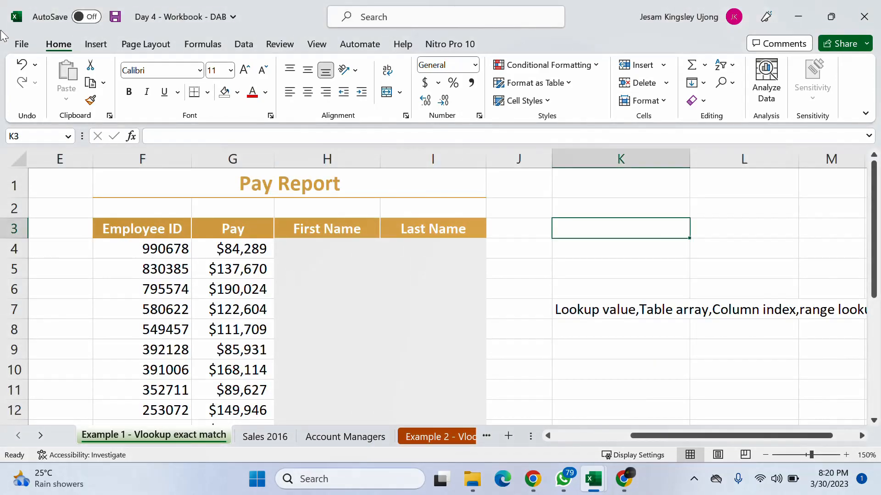
# - Try to open the Day 3 workbook from the list of recent workbooks
pyautogui.click(22, 44)
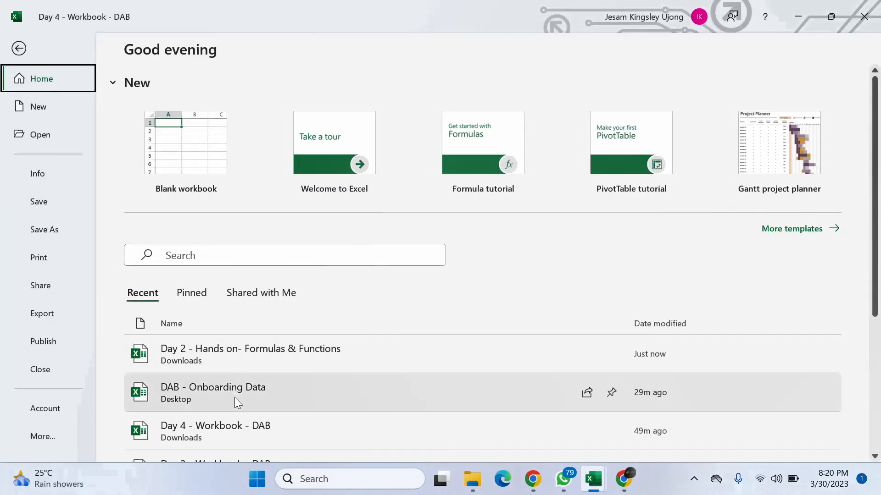
pyautogui.scroll(-1, 238, 342)
pyautogui.click(263, 419)
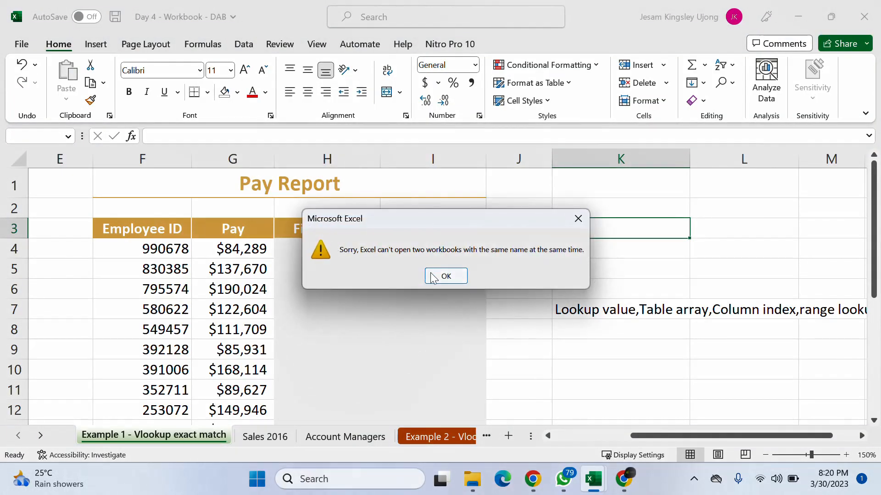
pyautogui.click(439, 276)
# - Try to open Day 3 - Workbook - DAB from the Downloads folder
pyautogui.click(472, 479)
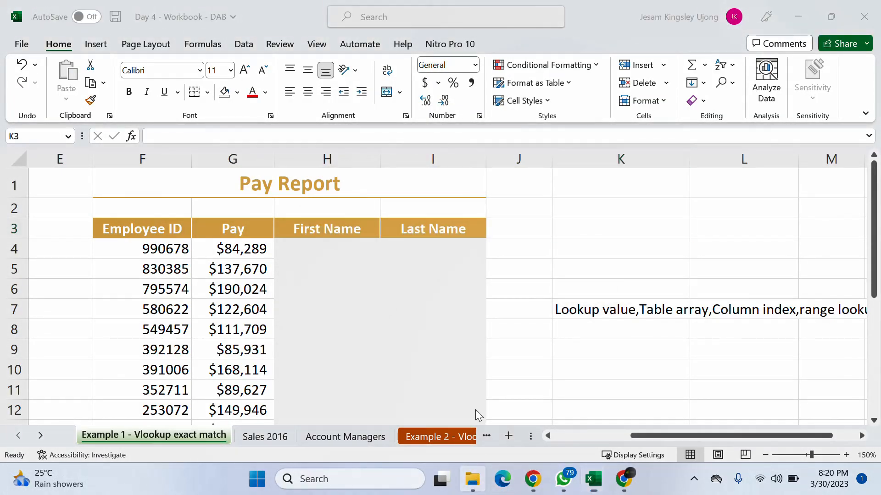
pyautogui.click(214, 201)
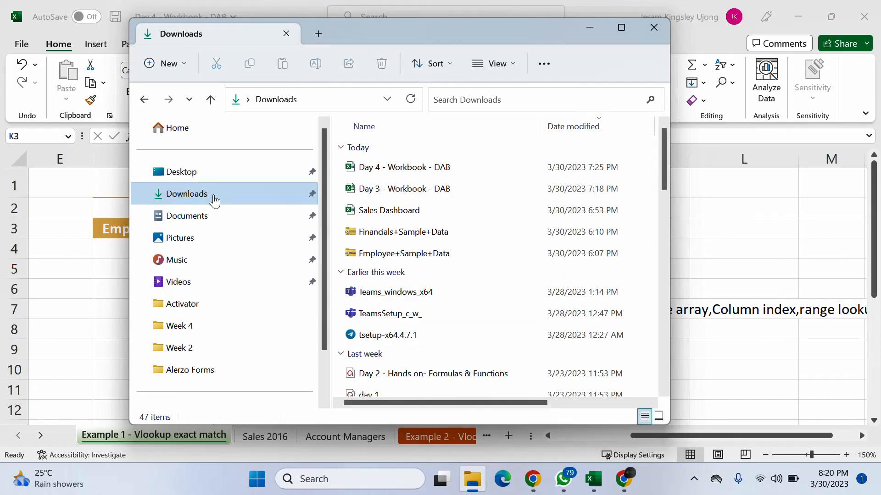
pyautogui.click(401, 188)
pyautogui.click(589, 27)
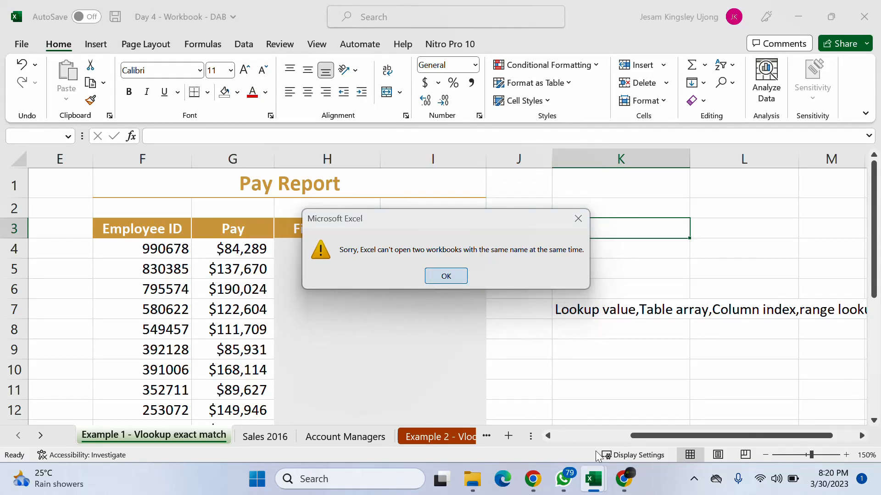
pyautogui.click(446, 276)
# - Switch to the already open Day 3 workbook and show the Monthly Limit table on its Day 3 sheet at 200% zoom
pyautogui.moveTo(594, 479)
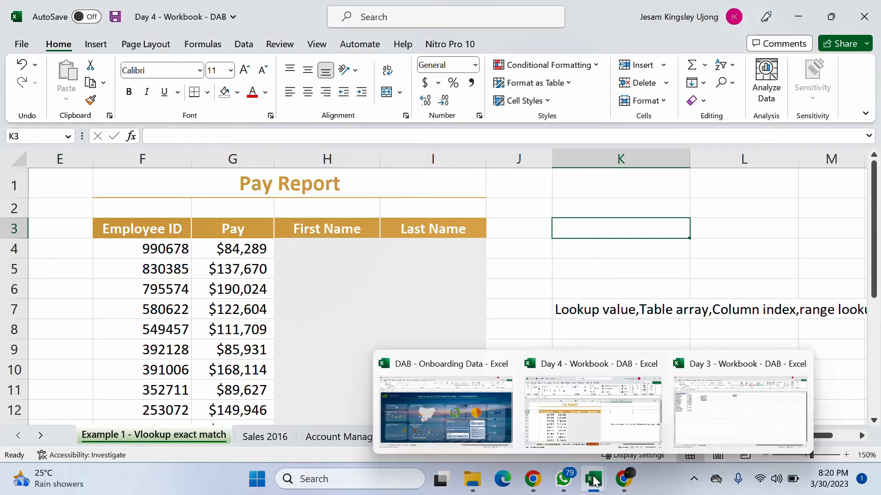
pyautogui.click(691, 391)
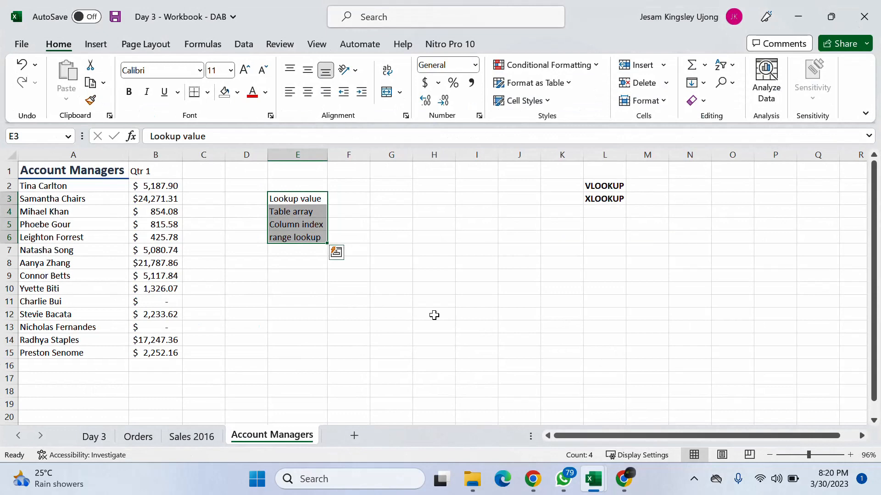
pyautogui.click(456, 224)
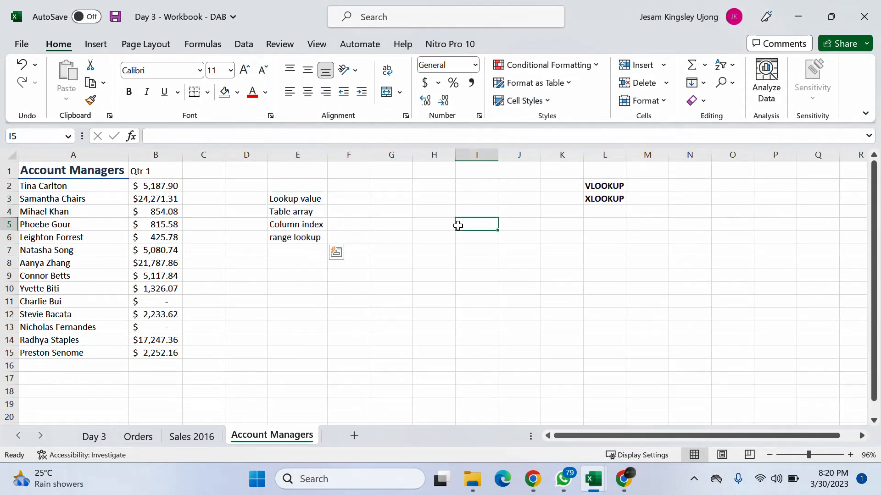
pyautogui.click(98, 436)
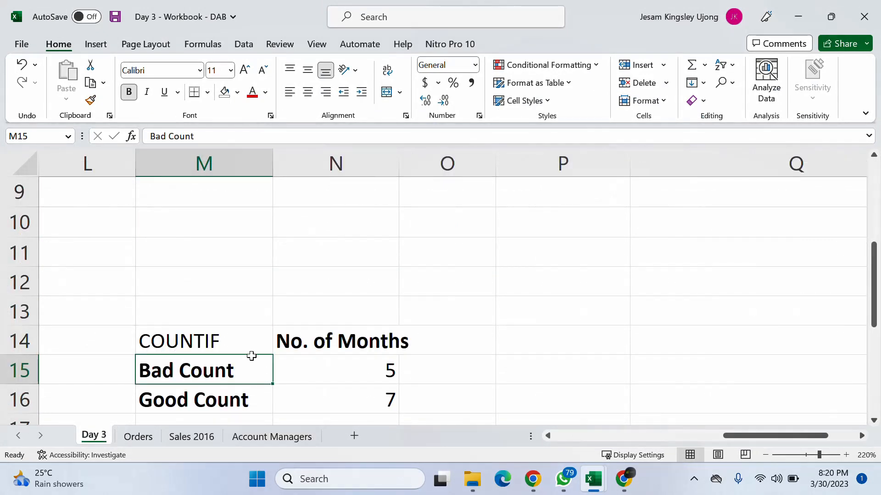
pyautogui.scroll(-3, 537, 276)
pyautogui.scroll(2, 536, 276)
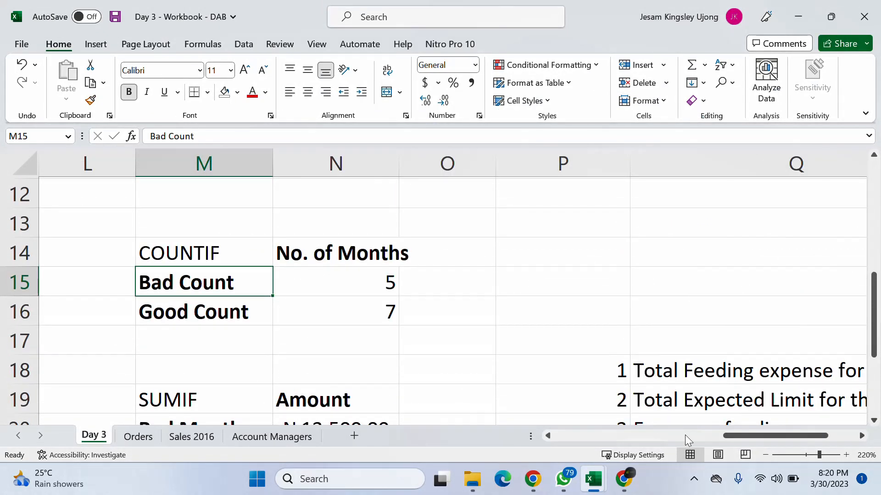
pyautogui.moveTo(802, 435); pyautogui.dragTo(656, 445)
pyautogui.scroll(2, 607, 402)
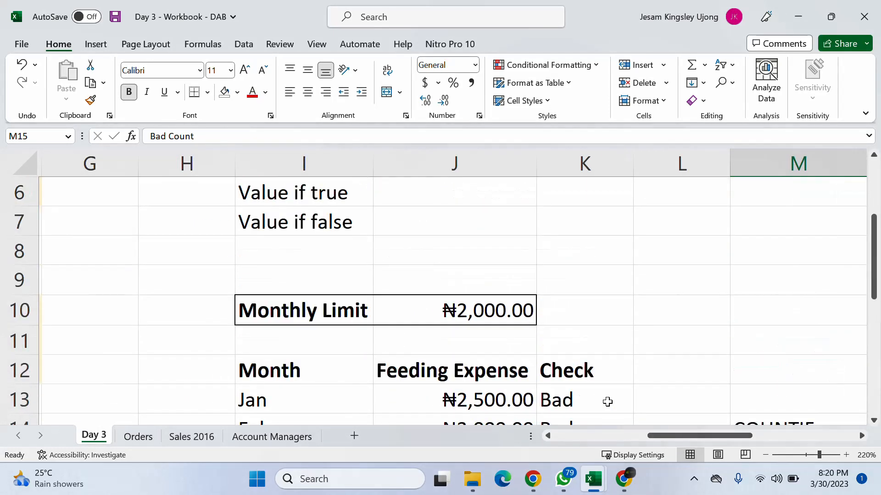
pyautogui.click(765, 460)
pyautogui.click(765, 459)
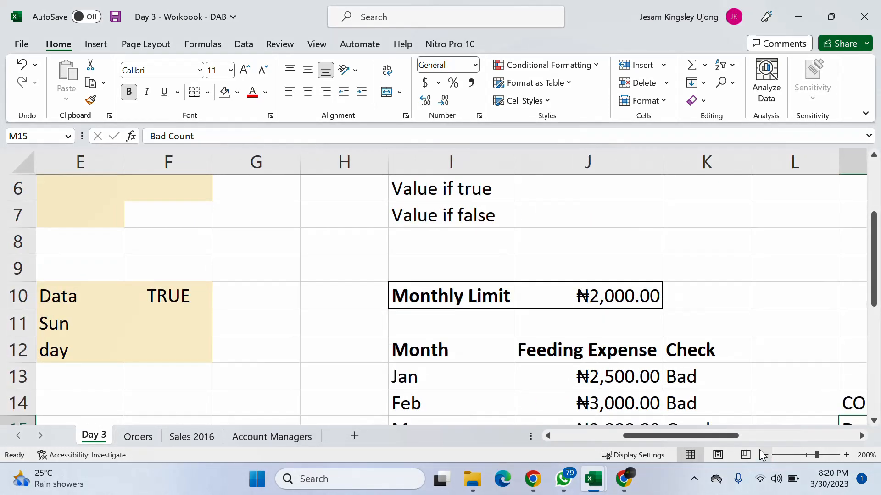
# - Enter the label "Absolute Referencing" in J8 above the Monthly Limit and widen column J to fit it
pyautogui.click(688, 244)
pyautogui.click(643, 249)
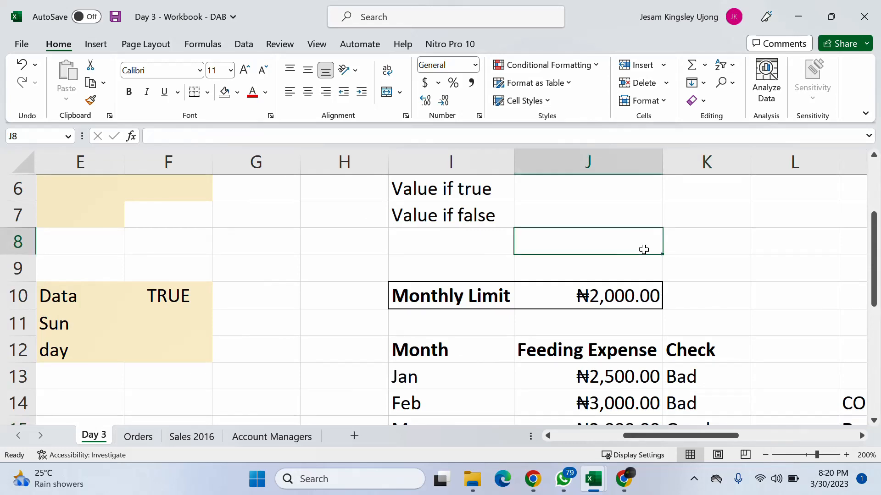
pyautogui.write('Ab')
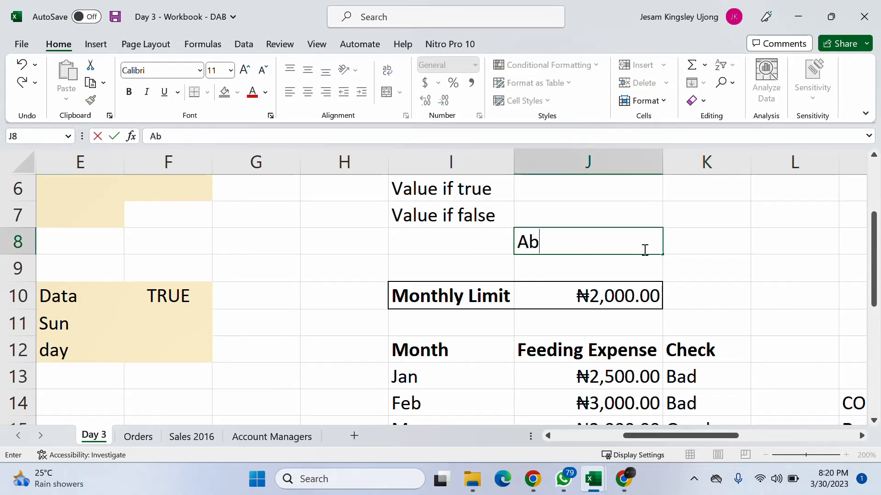
pyautogui.write('solute')
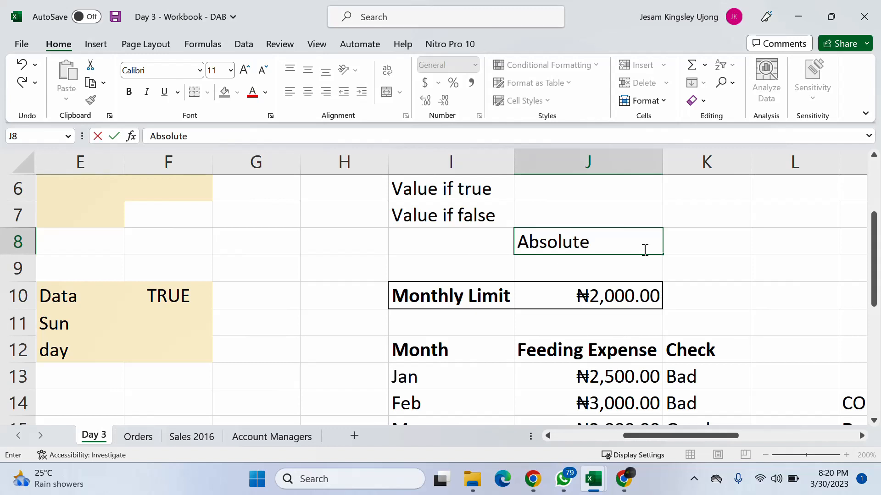
pyautogui.write(' Refre')
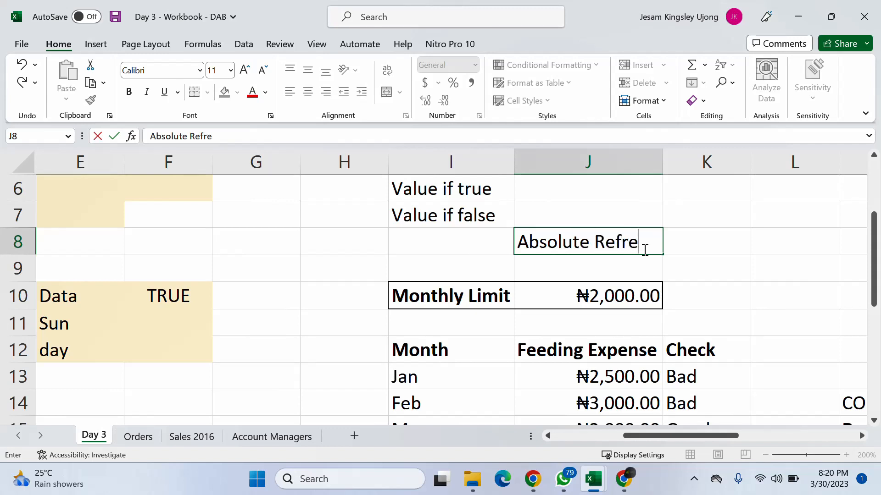
pyautogui.press('BackSpace')
pyautogui.press('BackSpace')
pyautogui.write('erencing')
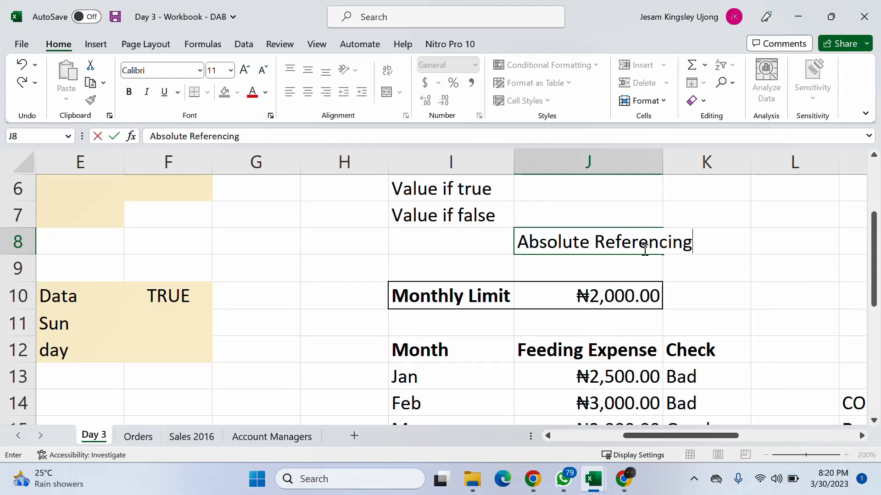
pyautogui.press('Tab')
pyautogui.doubleClick(664, 155)
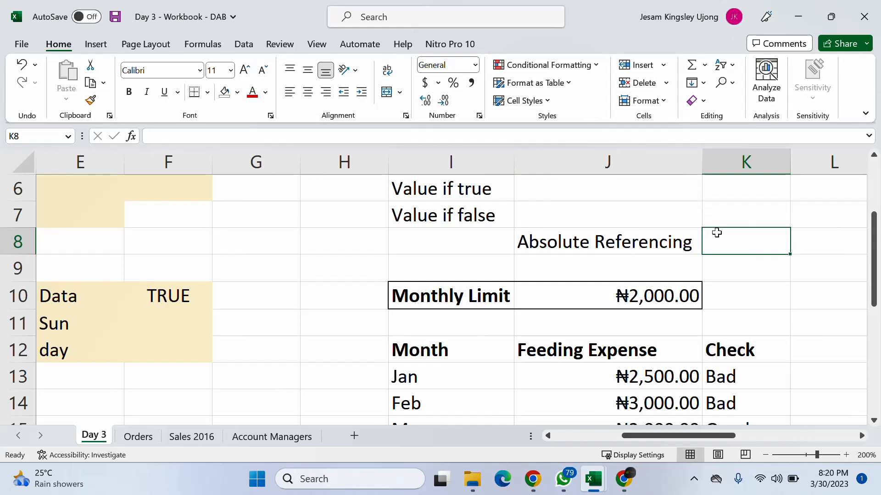
# - Enter a single dollar sign "$" in K8 beside the "Absolute Referencing" label
pyautogui.write('$')
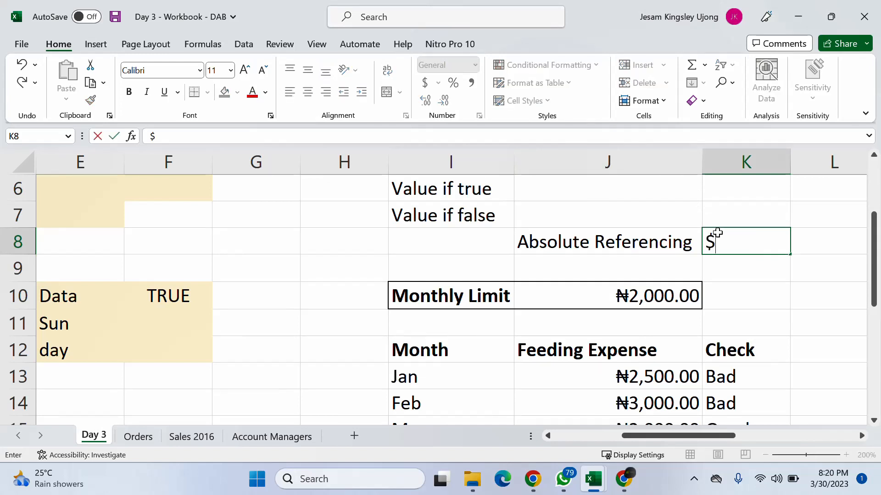
pyautogui.write('$')
pyautogui.click(724, 285)
pyautogui.click(718, 236)
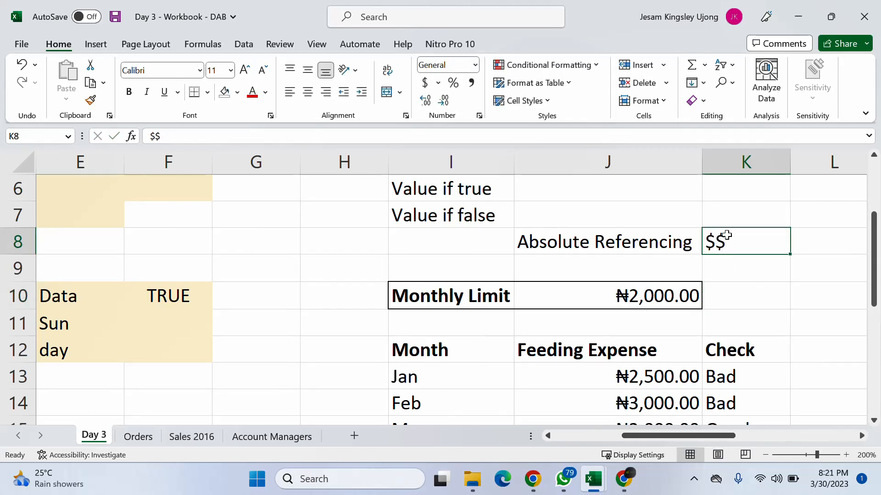
pyautogui.doubleClick(728, 235)
pyautogui.press('BackSpace')
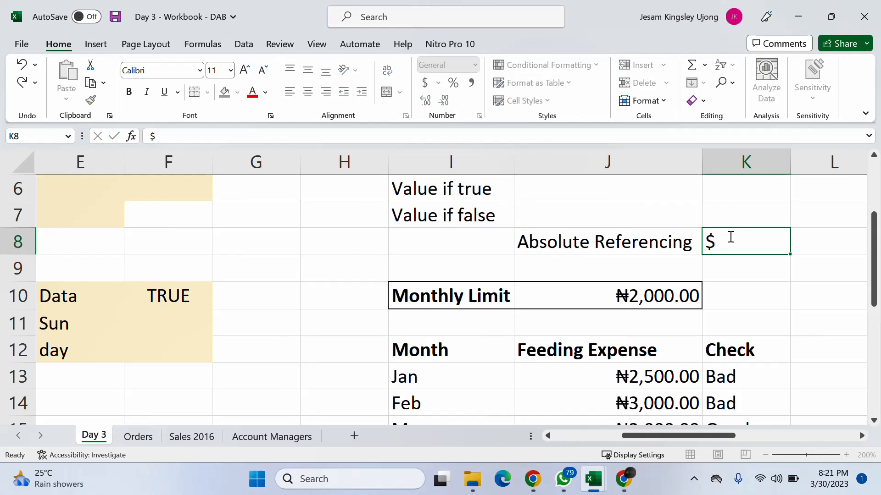
pyautogui.press('Return')
# - Review the COUNTIF and SUMIF tables beside the Feeding Expense list, including the Bad Count formula in N15
pyautogui.moveTo(699, 438); pyautogui.dragTo(733, 435)
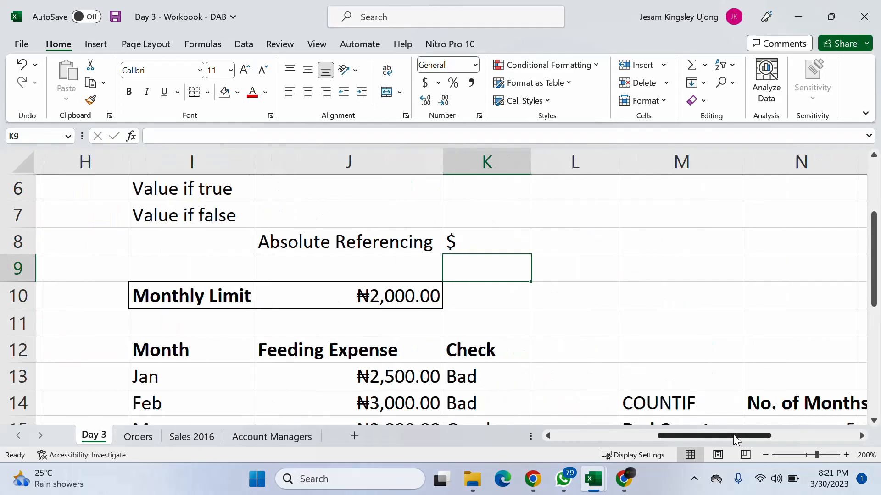
pyautogui.scroll(-2, 652, 336)
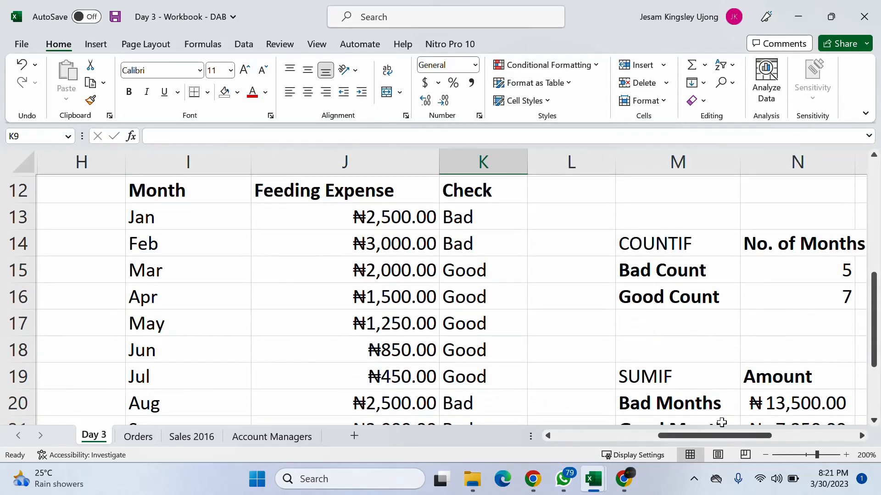
pyautogui.click(765, 455)
pyautogui.hscroll(-3, 671, 384)
pyautogui.scroll(2, 670, 330)
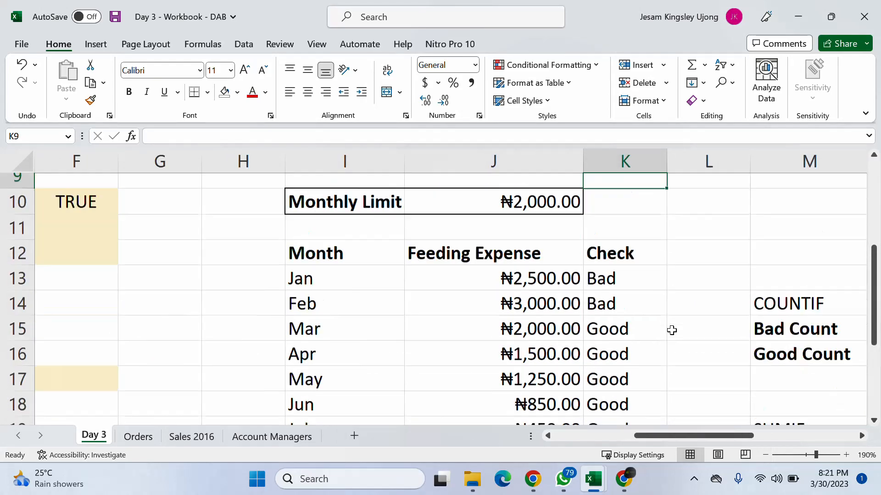
pyautogui.click(568, 293)
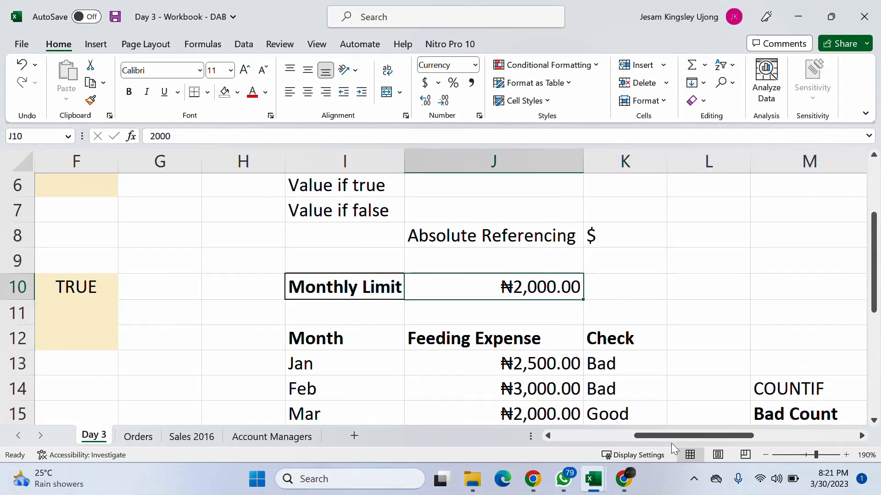
pyautogui.moveTo(674, 436); pyautogui.dragTo(696, 438)
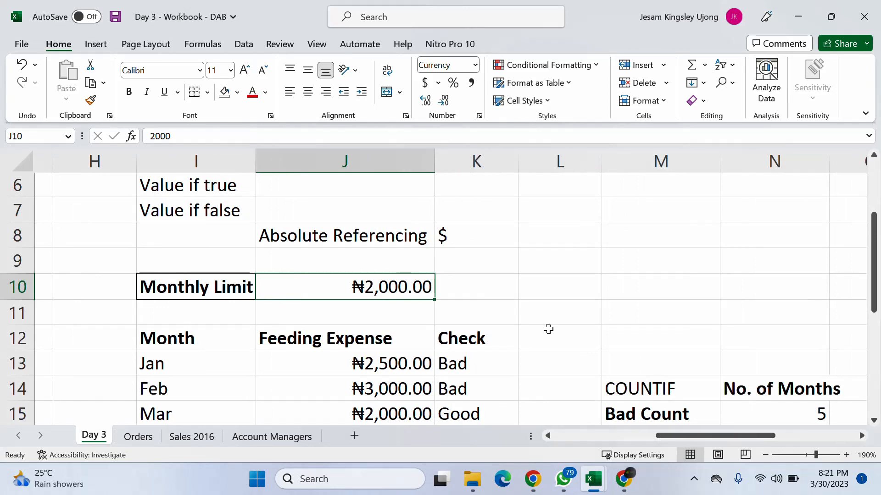
pyautogui.scroll(-1, 548, 328)
pyautogui.click(662, 323)
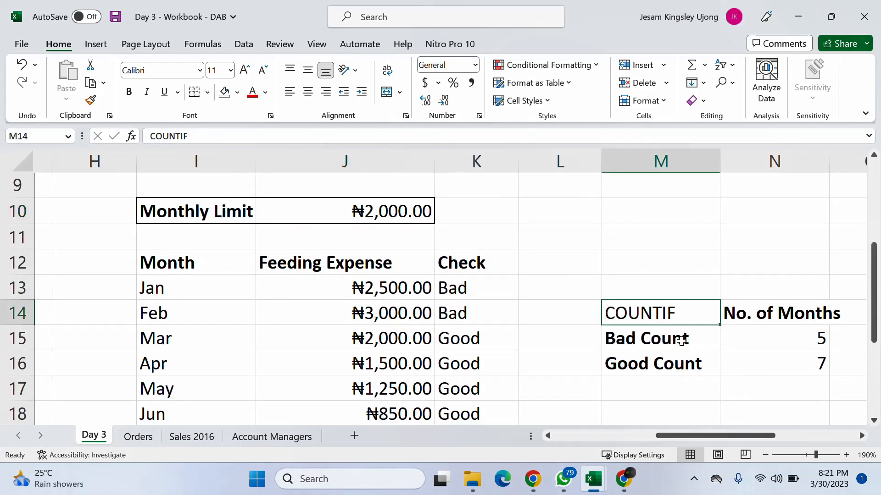
pyautogui.scroll(-2, 690, 405)
pyautogui.click(627, 280)
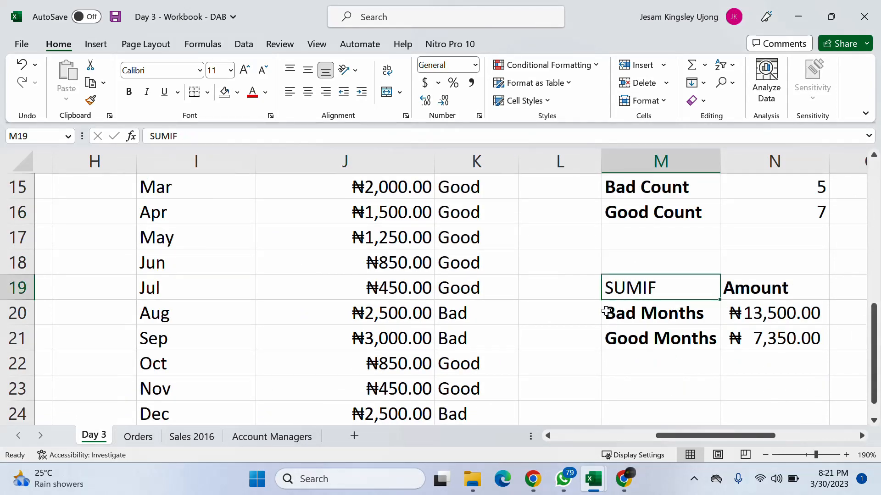
pyautogui.scroll(2, 606, 312)
pyautogui.scroll(-1, 647, 275)
pyautogui.scroll(1, 626, 249)
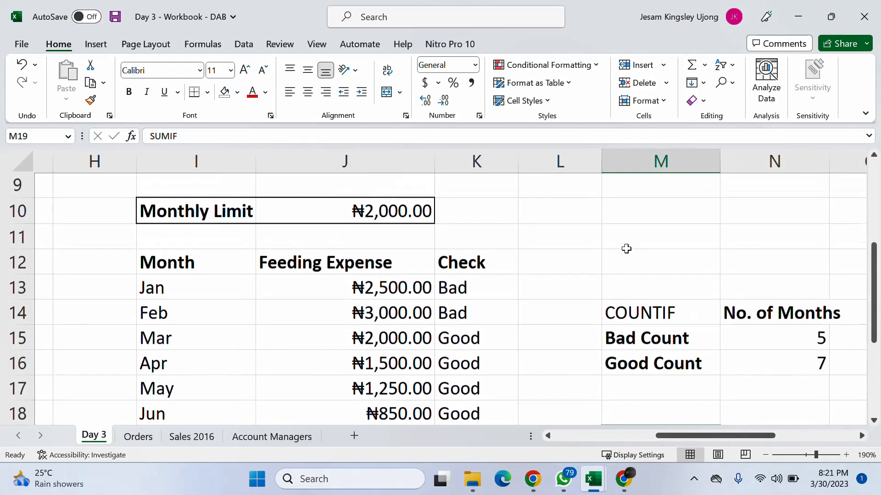
pyautogui.click(771, 334)
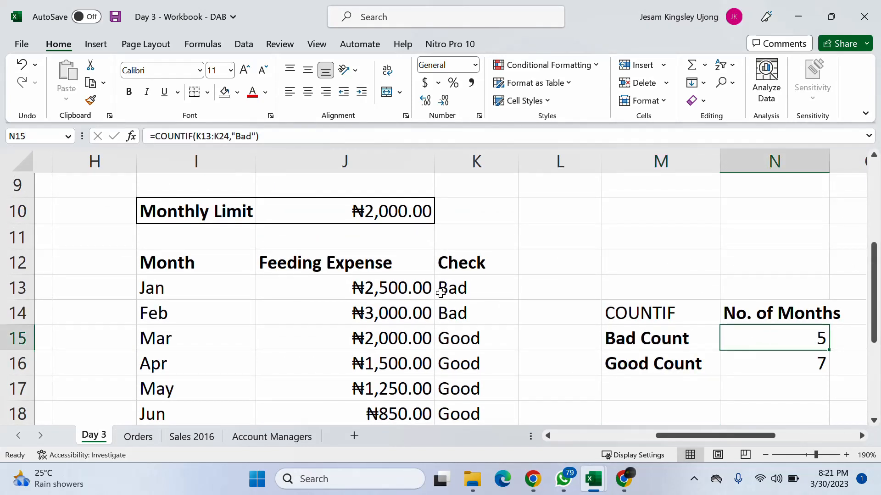
# - Examine the IF formula in K13 and how it compares January's feeding expense in J13 with the Monthly Limit
pyautogui.click(467, 283)
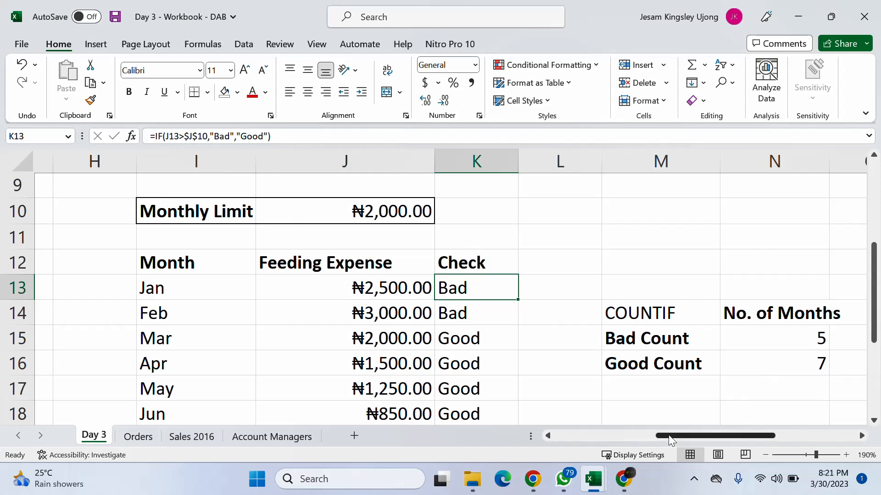
pyautogui.moveTo(671, 438); pyautogui.dragTo(644, 438)
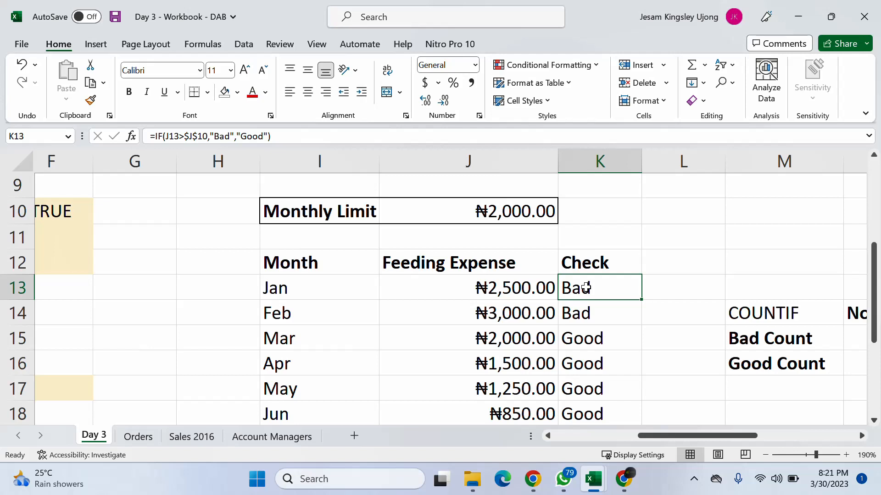
pyautogui.click(510, 283)
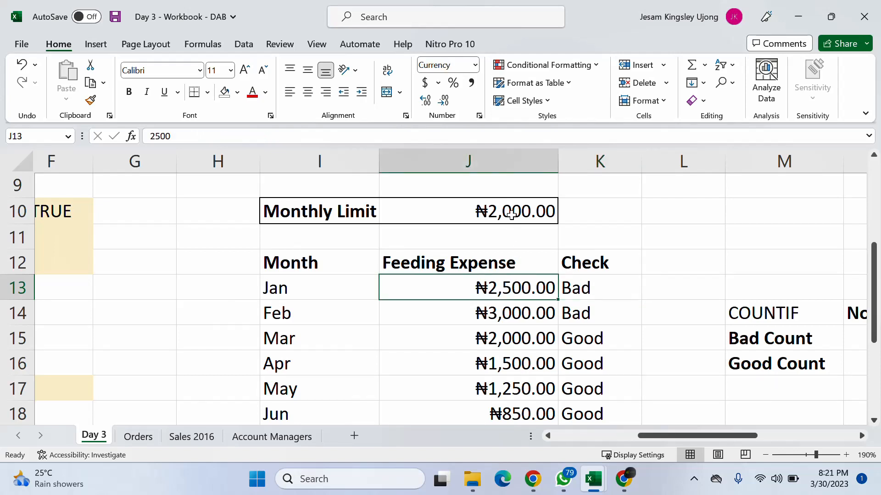
pyautogui.click(573, 289)
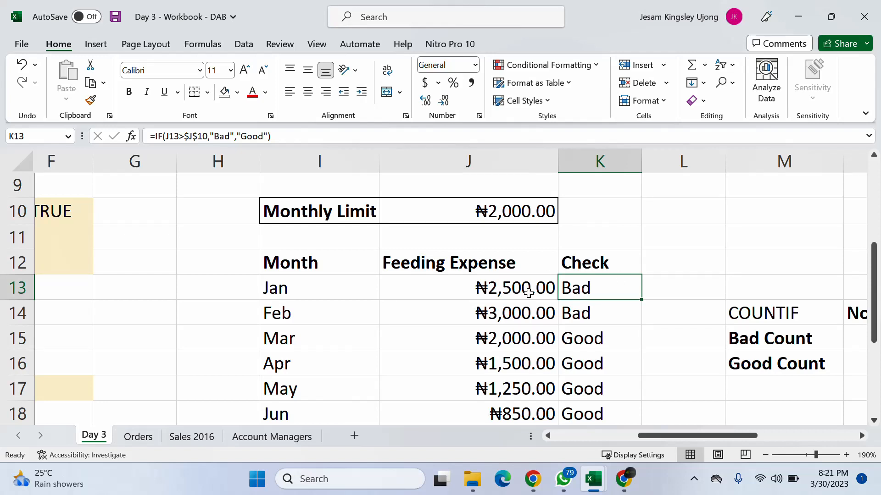
pyautogui.click(527, 290)
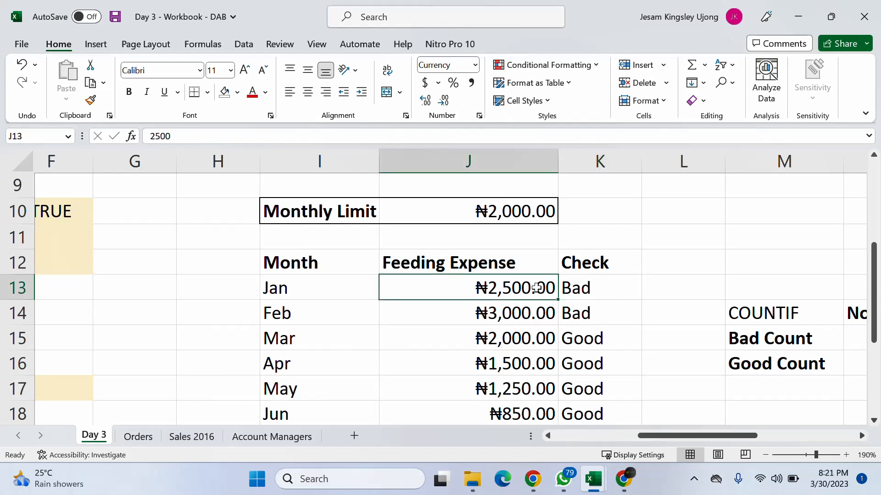
pyautogui.click(587, 287)
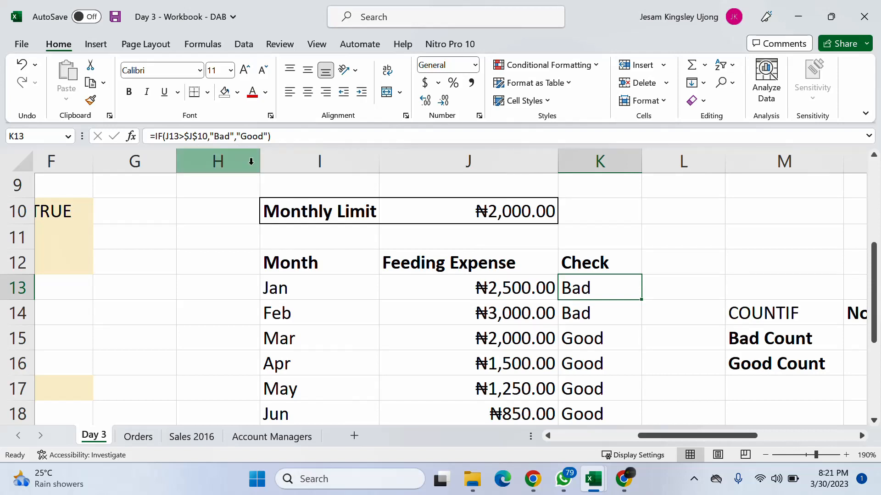
pyautogui.click(205, 137)
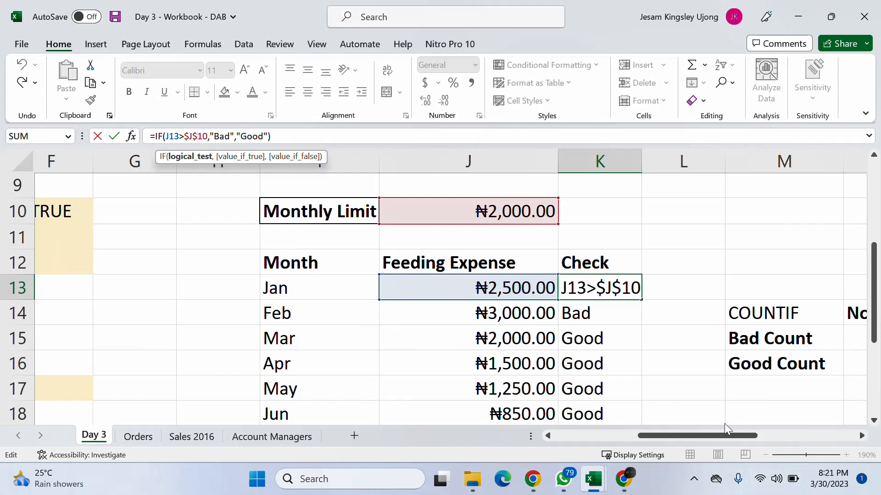
pyautogui.press('Escape')
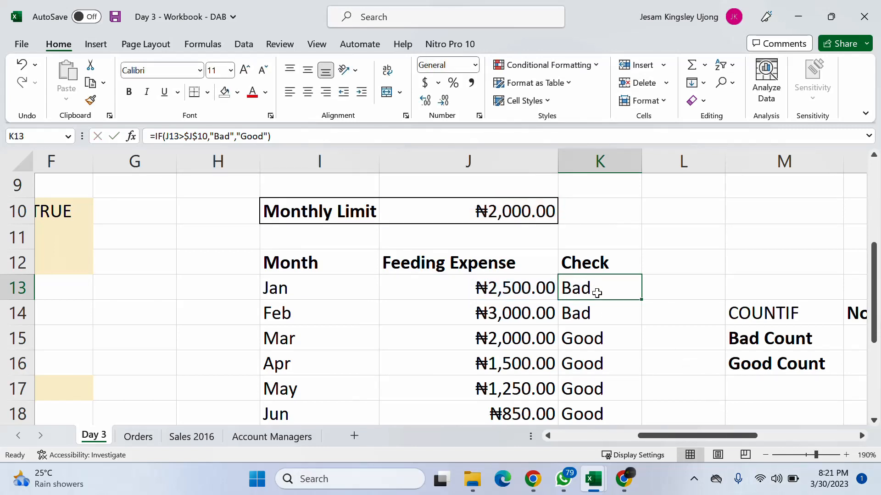
# - Fill the Check formula from K13 down to K24 for all months through December
pyautogui.moveTo(641, 300); pyautogui.dragTo(614, 389)
pyautogui.scroll(5, 610, 366)
pyautogui.scroll(-3, 611, 367)
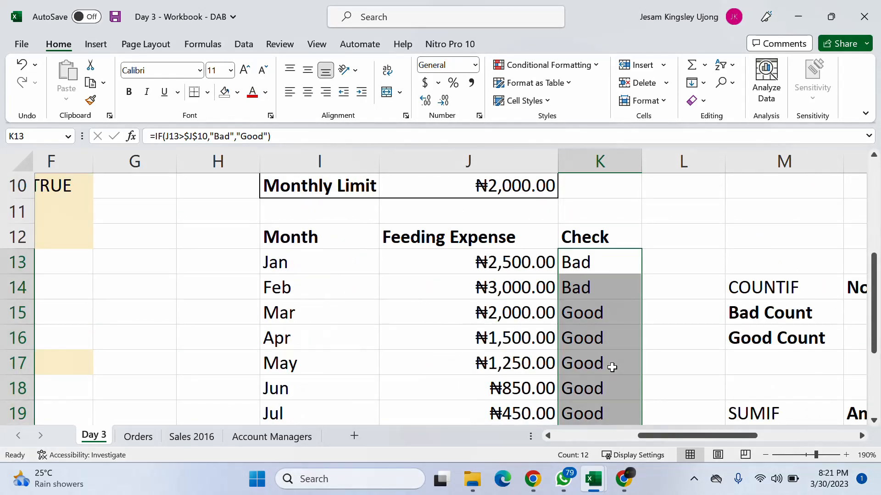
pyautogui.click(584, 288)
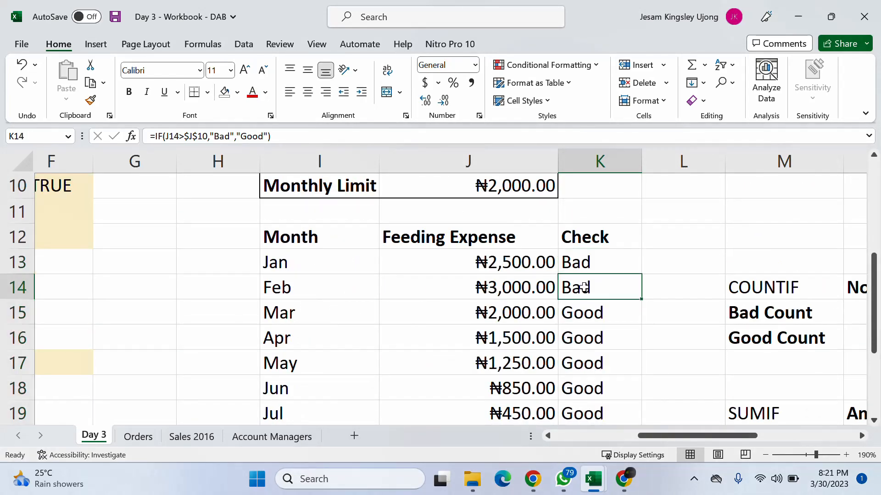
pyautogui.click(596, 265)
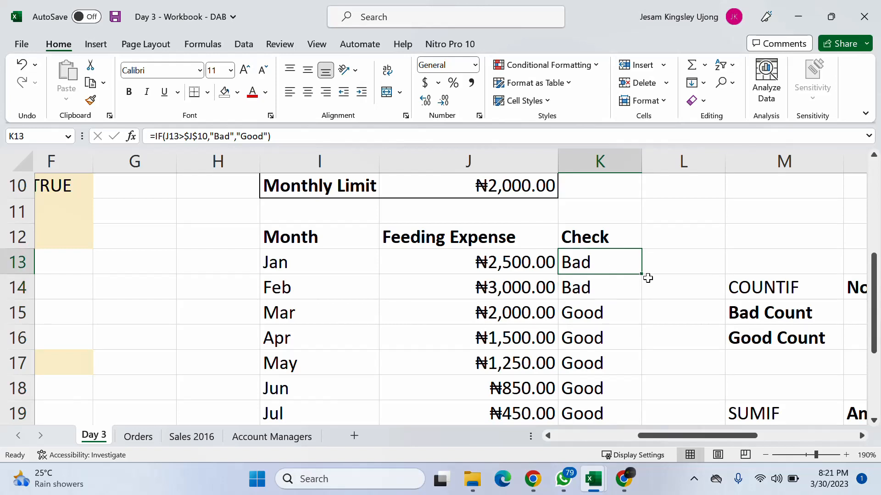
pyautogui.click(644, 274)
pyautogui.click(633, 267)
pyautogui.moveTo(642, 274); pyautogui.dragTo(604, 397)
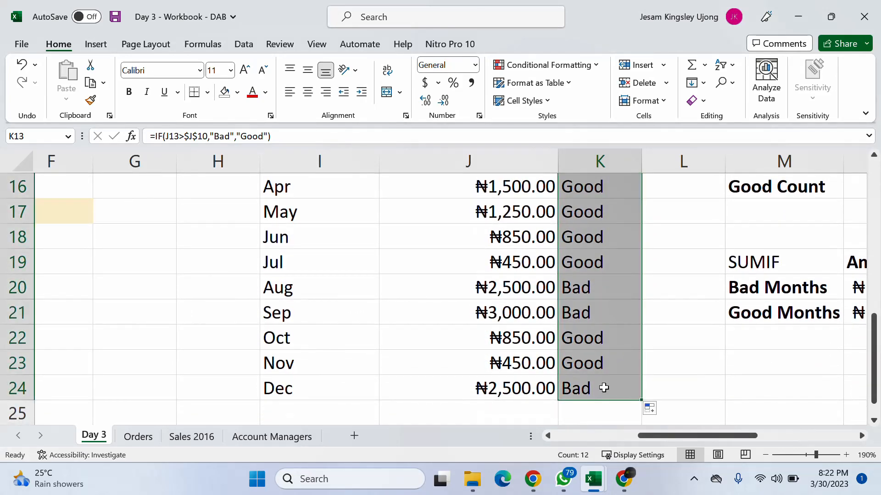
# - Compare the filled Check formulas in K24, K23 and K13 to examine their cell references
pyautogui.scroll(3, 603, 373)
pyautogui.scroll(-1, 603, 373)
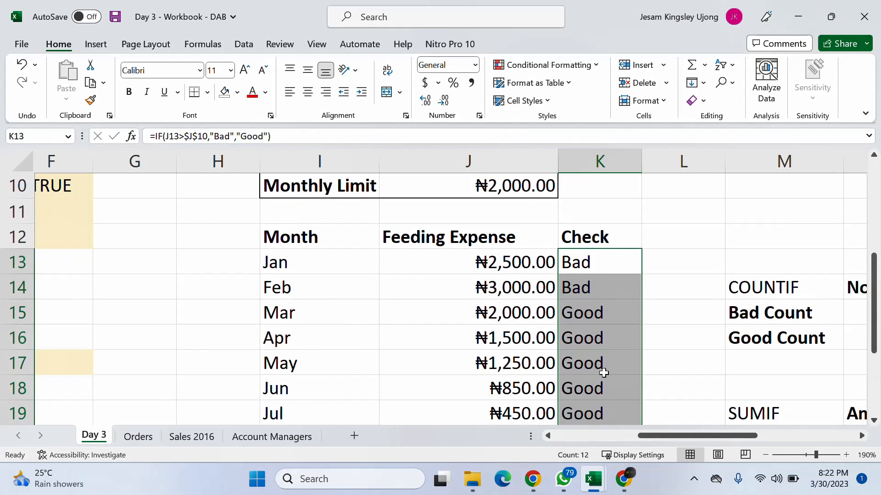
pyautogui.scroll(-1, 603, 373)
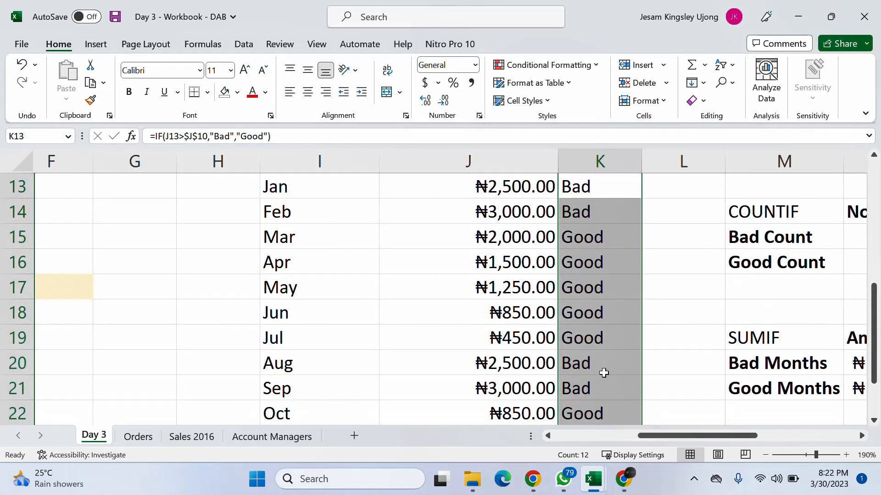
pyautogui.scroll(-1, 603, 373)
pyautogui.click(595, 382)
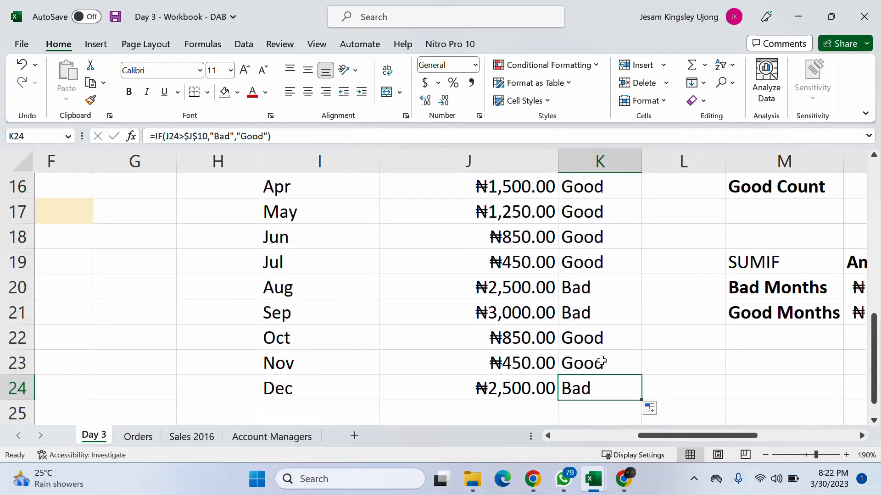
pyautogui.click(601, 361)
pyautogui.scroll(2, 592, 282)
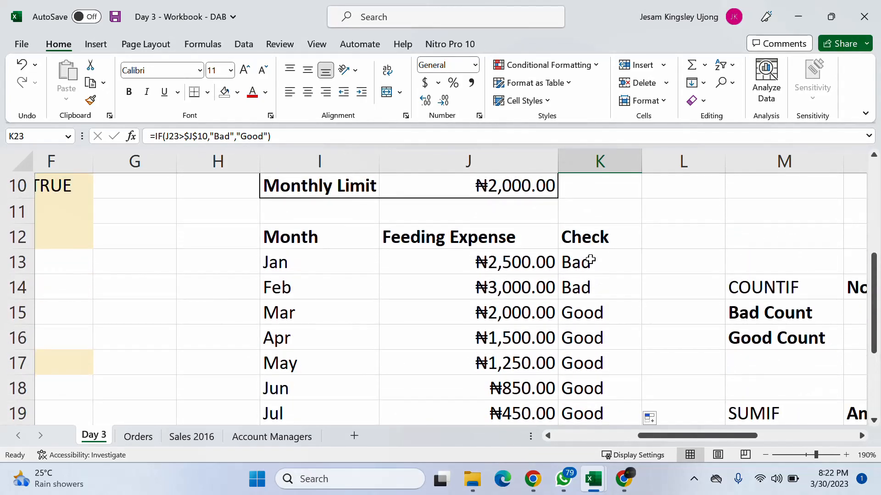
pyautogui.click(591, 259)
pyautogui.scroll(1, 595, 261)
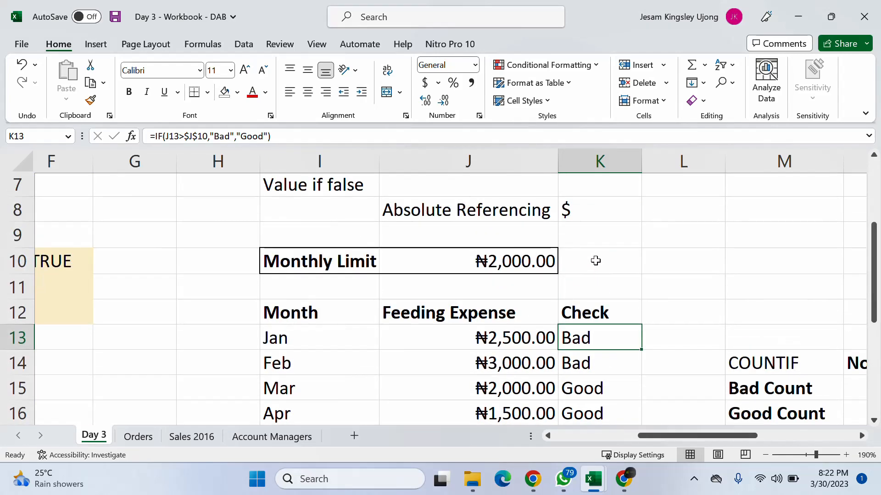
pyautogui.scroll(-2, 596, 261)
pyautogui.scroll(2, 595, 261)
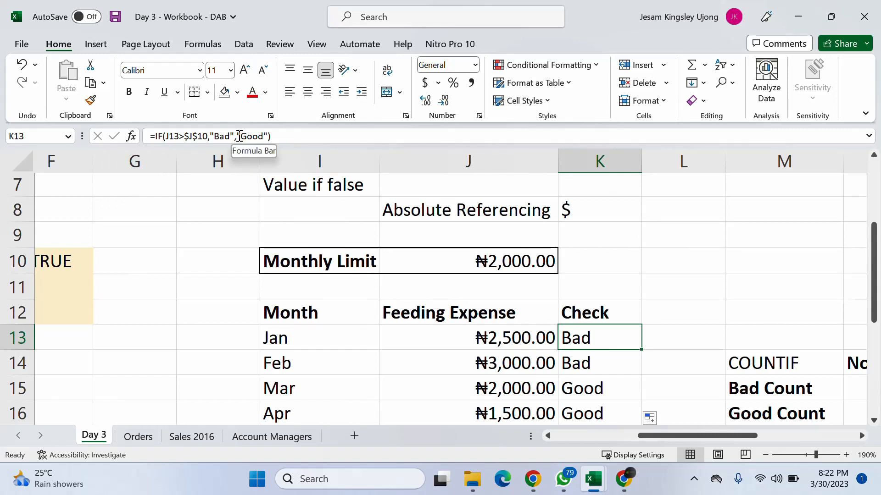
# - Inspect the Monthly Limit in J10 and the absolute reference $J$10 inside the IF formula in K13
pyautogui.click(532, 260)
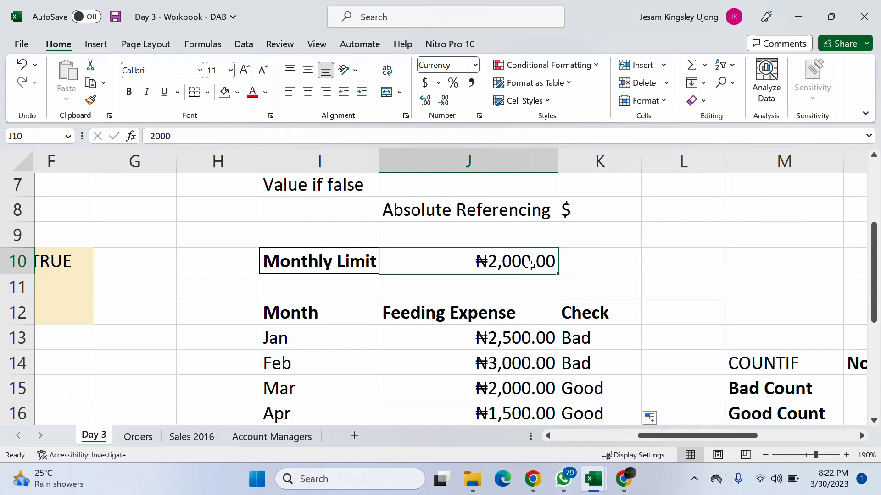
pyautogui.click(596, 341)
pyautogui.click(511, 253)
pyautogui.doubleClick(493, 261)
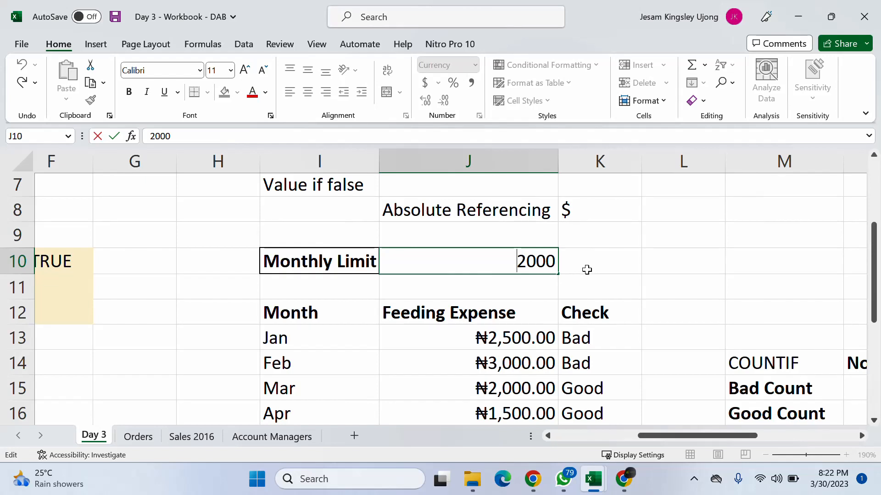
pyautogui.press('Return')
pyautogui.click(601, 329)
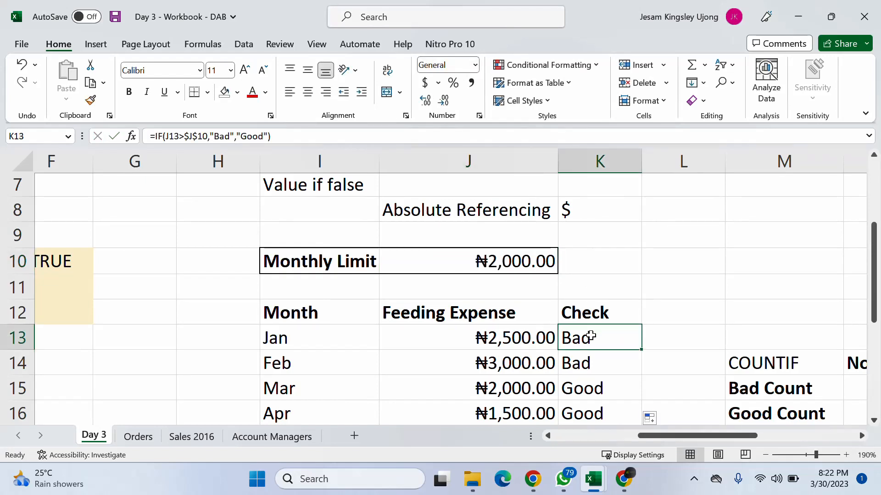
pyautogui.doubleClick(592, 335)
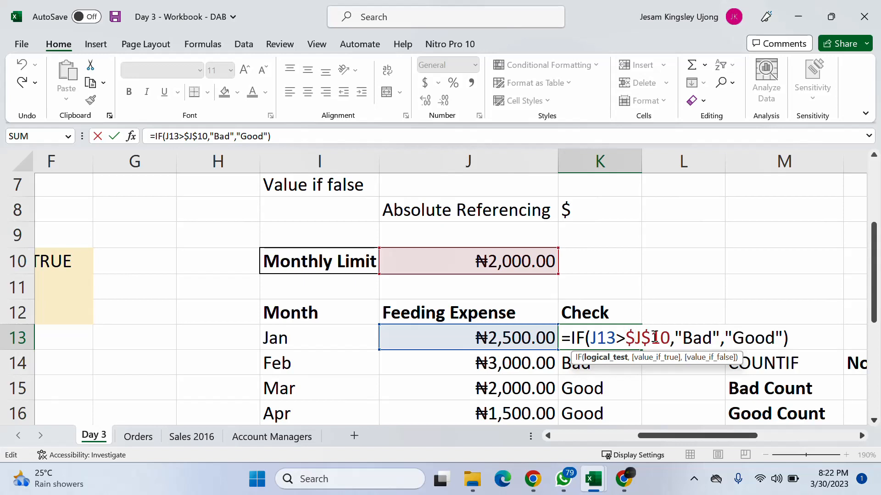
pyautogui.click(636, 336)
pyautogui.click(650, 338)
pyautogui.click(637, 338)
pyautogui.hotkey('ctrl', 'Return')
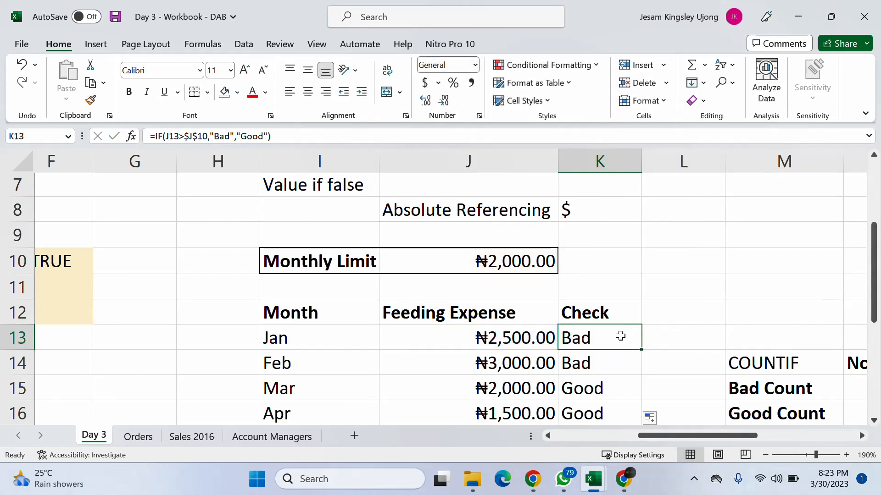
# - Refill the Check formula from K13 down to K24 and inspect the absolute reference $J$10 in December's formula
pyautogui.moveTo(641, 349); pyautogui.dragTo(624, 390)
pyautogui.scroll(5, 599, 301)
pyautogui.scroll(-5, 599, 301)
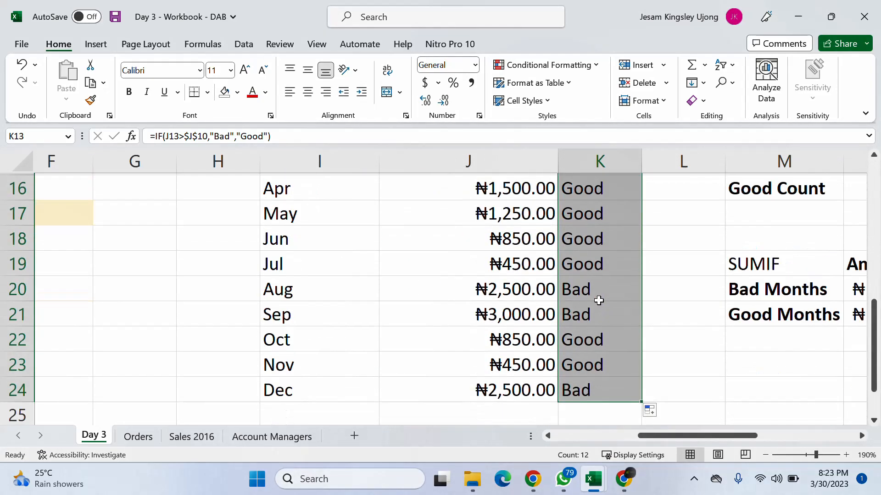
pyautogui.click(590, 393)
pyautogui.click(197, 136)
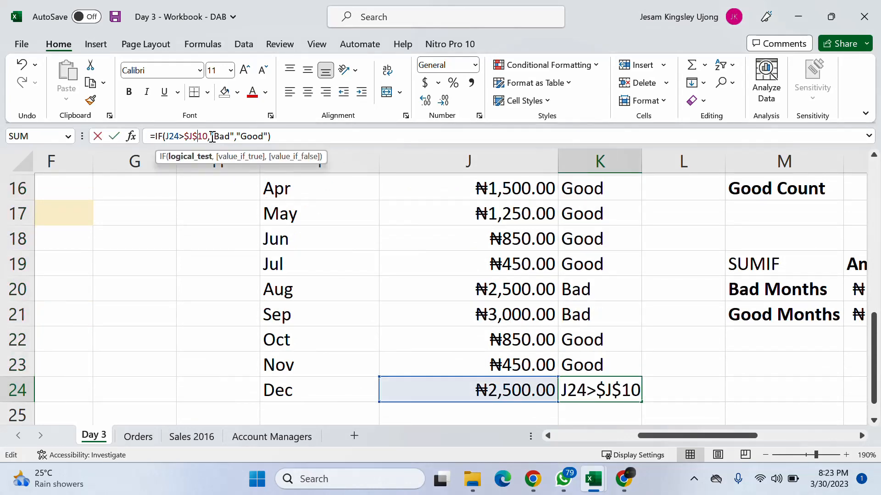
pyautogui.press('Escape')
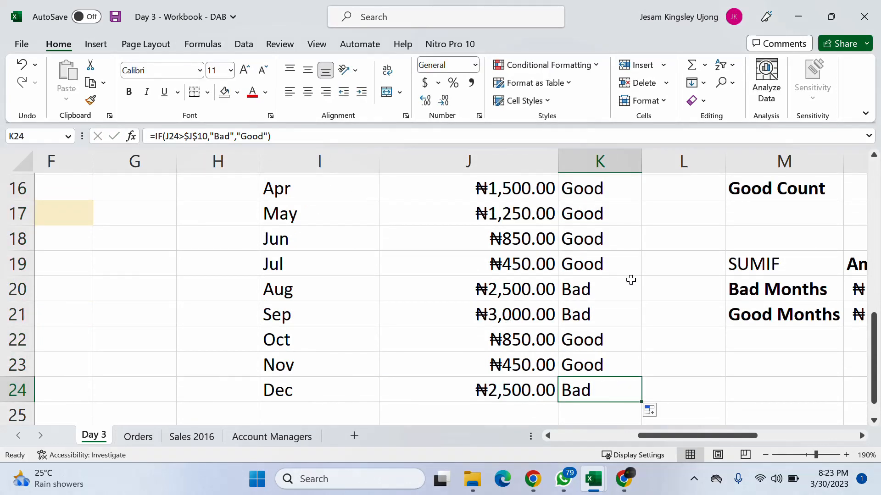
# - Switch from the Day 3 workbook back to the Day 4 workbook and show the Raw Data Extract beside the Pay Report
pyautogui.scroll(5, 638, 275)
pyautogui.click(603, 282)
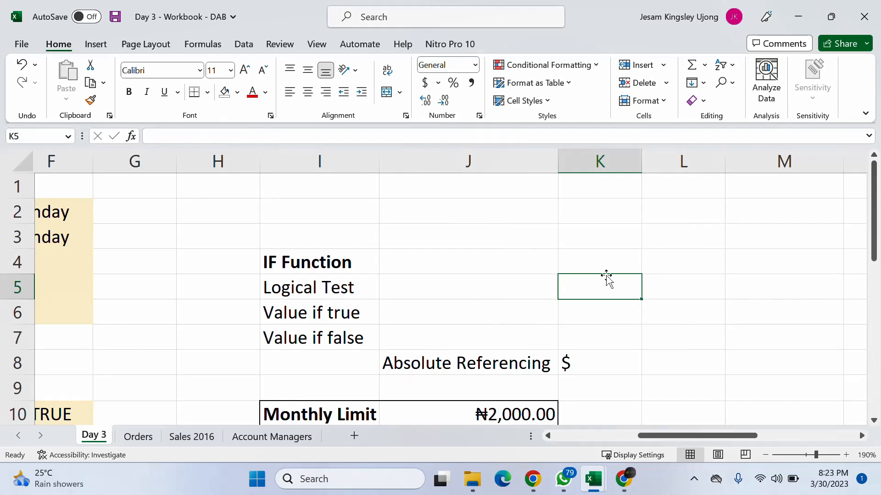
pyautogui.click(798, 16)
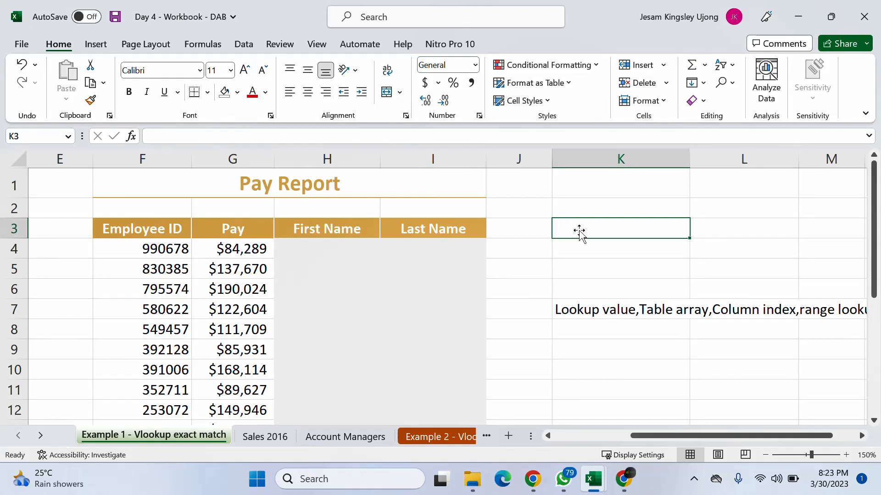
pyautogui.scroll(-1, 579, 235)
pyautogui.scroll(1, 579, 235)
pyautogui.moveTo(666, 441); pyautogui.dragTo(580, 436)
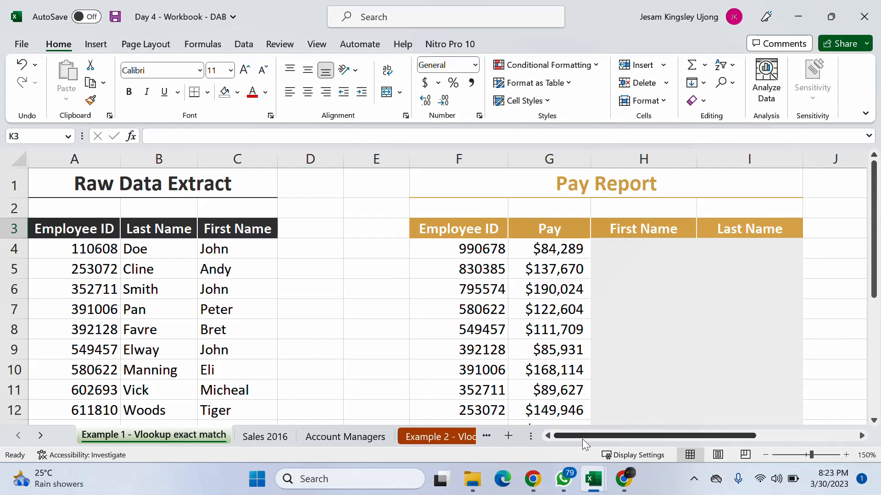
# - Start a VLOOKUP formula in the Pay Report's first First Name cell, H4, with the employee ID in F4 as lookup value
pyautogui.click(634, 251)
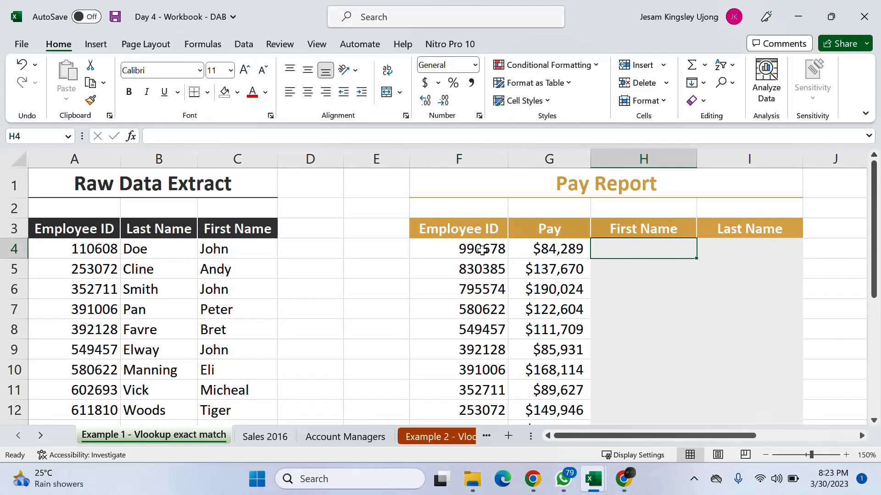
pyautogui.click(472, 261)
pyautogui.click(478, 251)
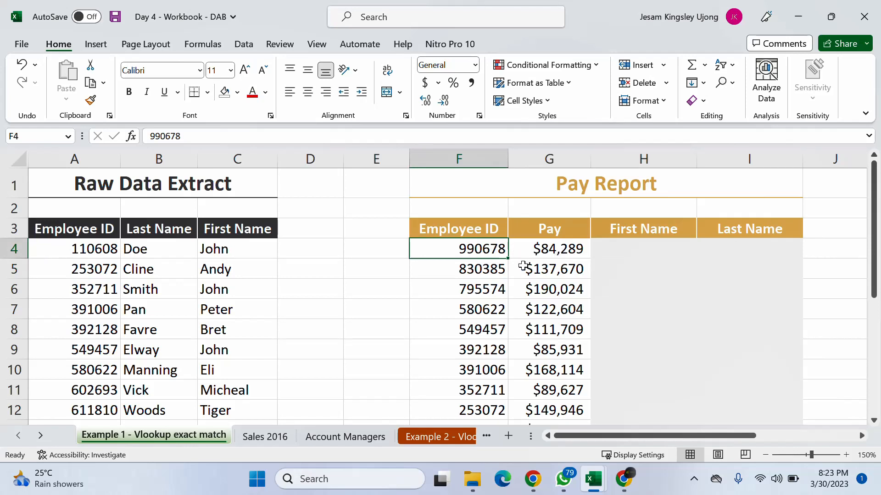
pyautogui.click(640, 254)
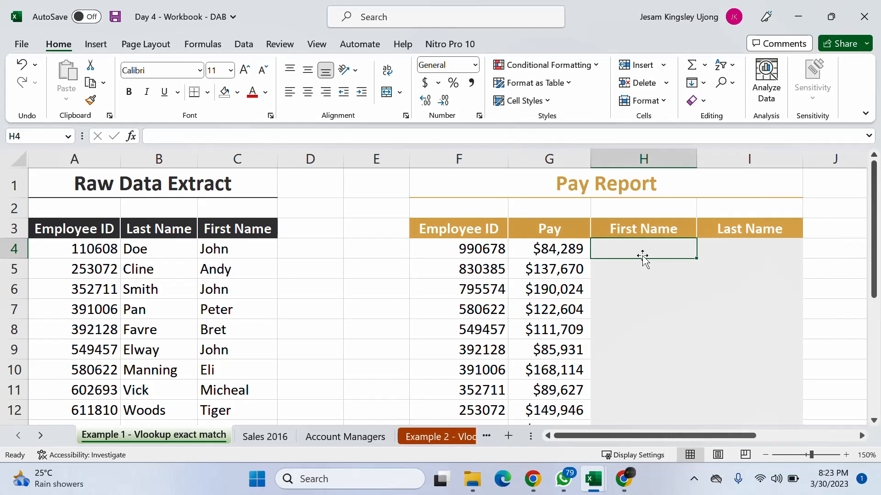
pyautogui.write('=')
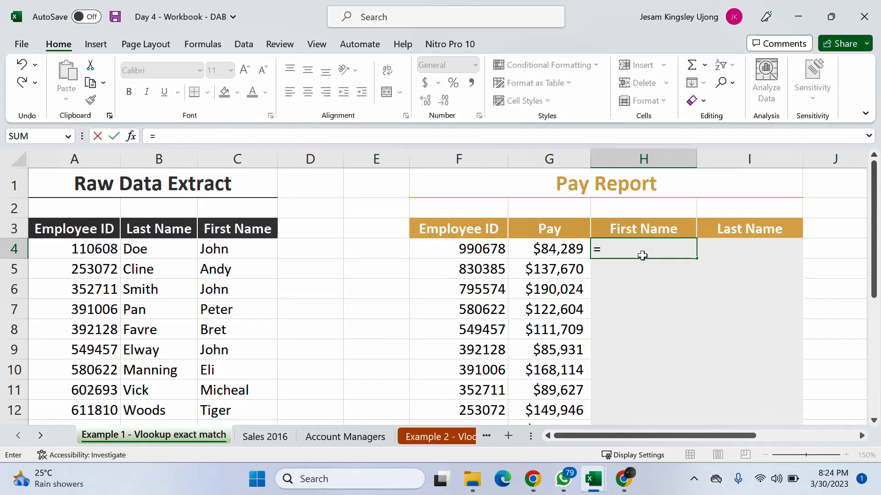
pyautogui.write('vlo')
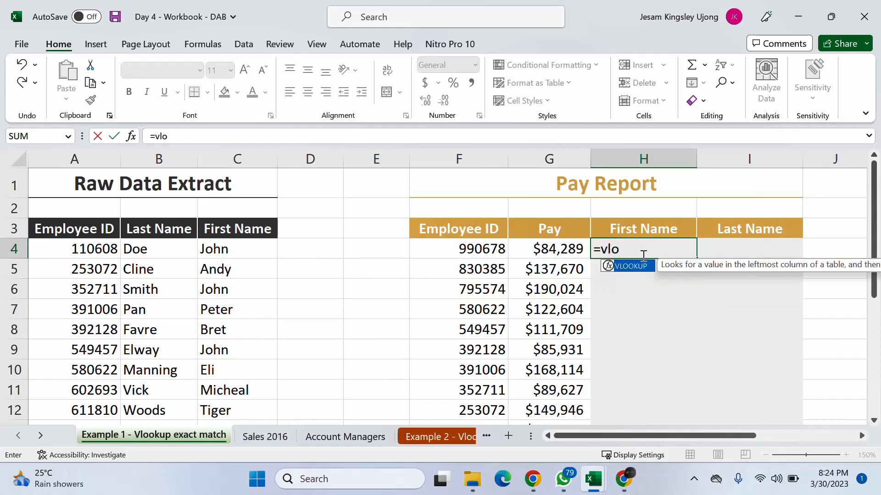
pyautogui.press('Tab')
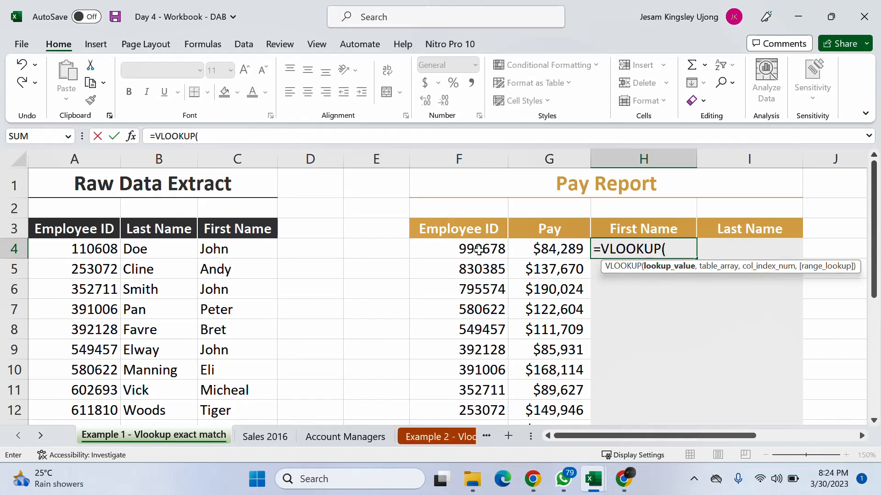
pyautogui.click(478, 250)
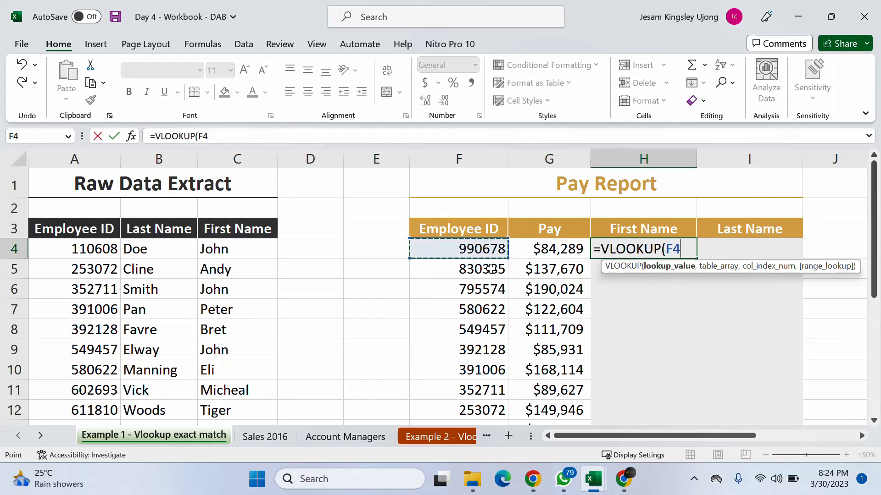
pyautogui.write(',')
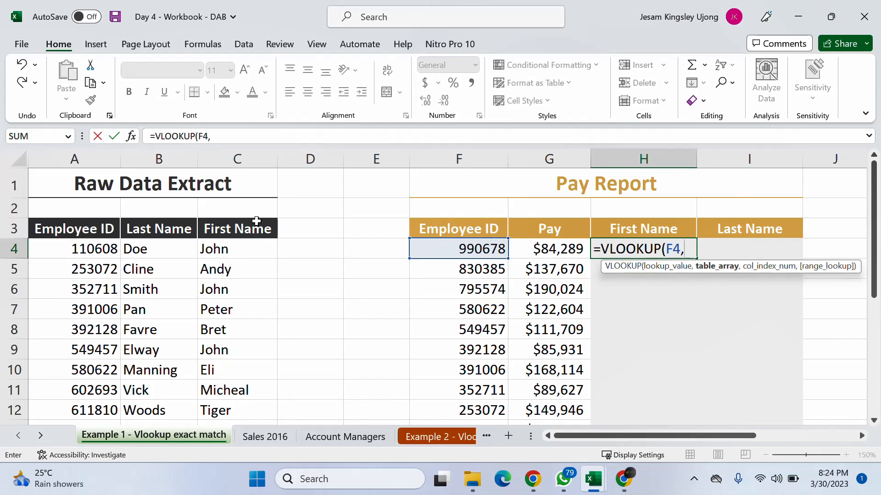
# - Set the VLOOKUP's table array to the full Raw Data Extract columns A:C and advance to the column index argument
pyautogui.moveTo(74, 159); pyautogui.dragTo(221, 160)
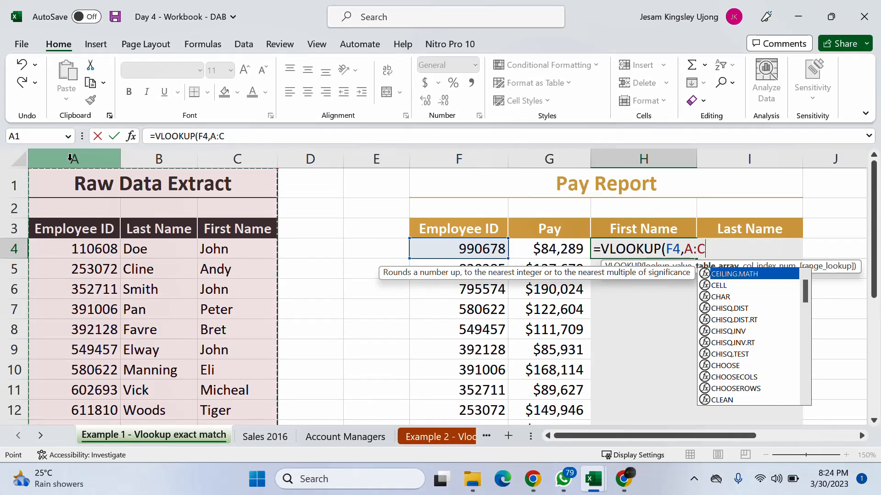
pyautogui.scroll(-10, 188, 343)
pyautogui.scroll(10, 188, 343)
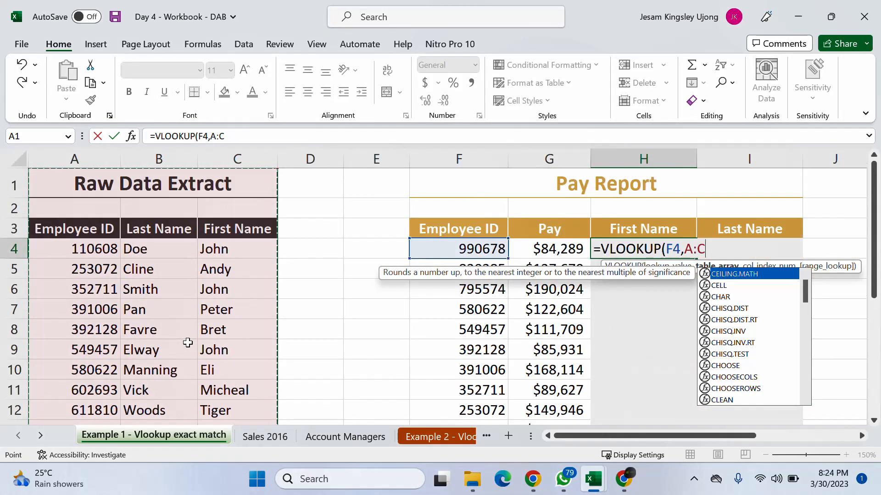
pyautogui.moveTo(70, 152); pyautogui.dragTo(210, 154)
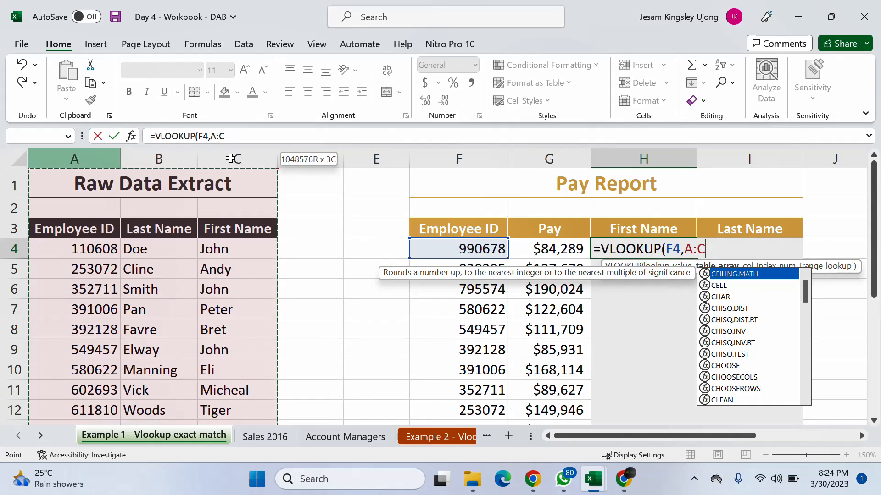
pyautogui.moveTo(230, 158); pyautogui.dragTo(231, 158)
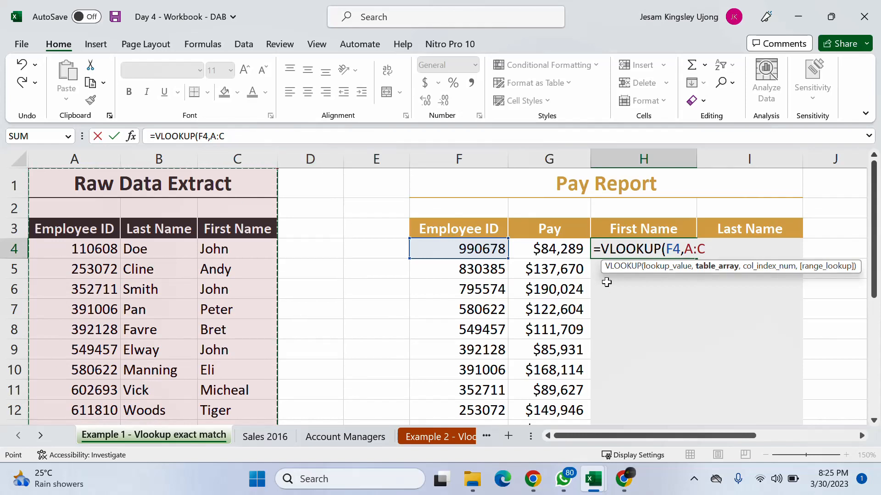
pyautogui.click(726, 248)
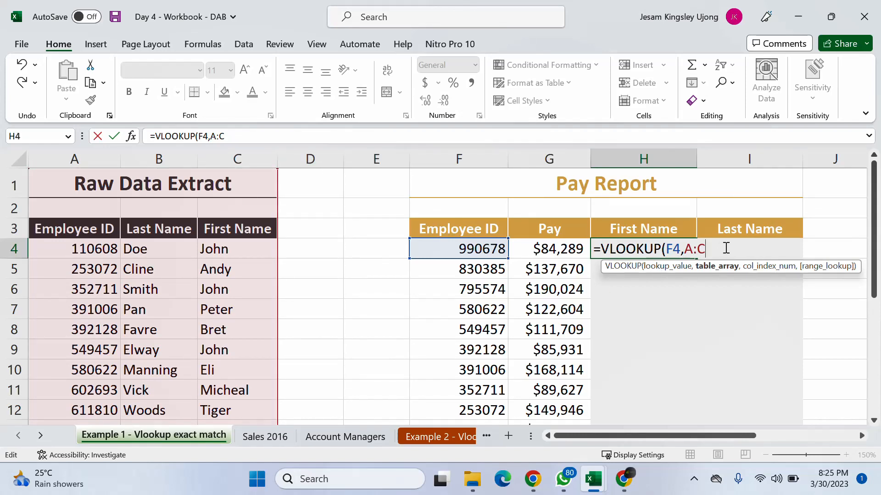
pyautogui.write(',3,')
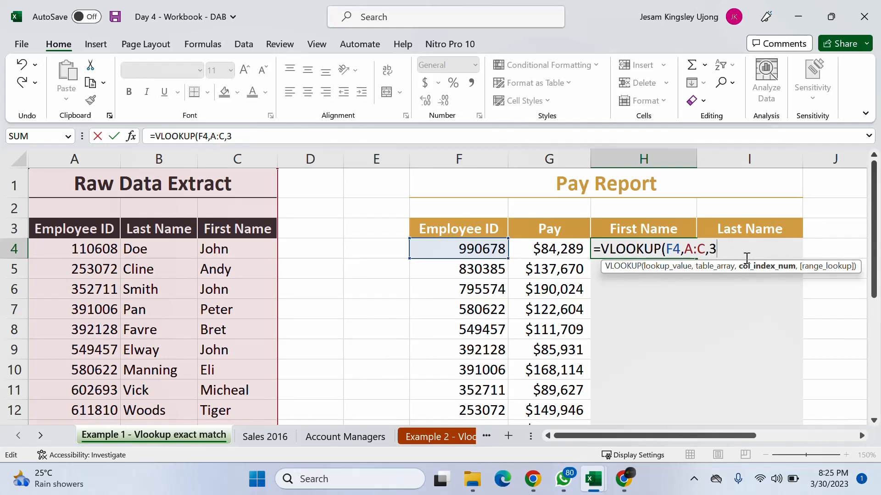
# - Complete the VLOOKUP in H4 with column index 3 and FALSE for an exact match, and enter the formula
pyautogui.write(',')
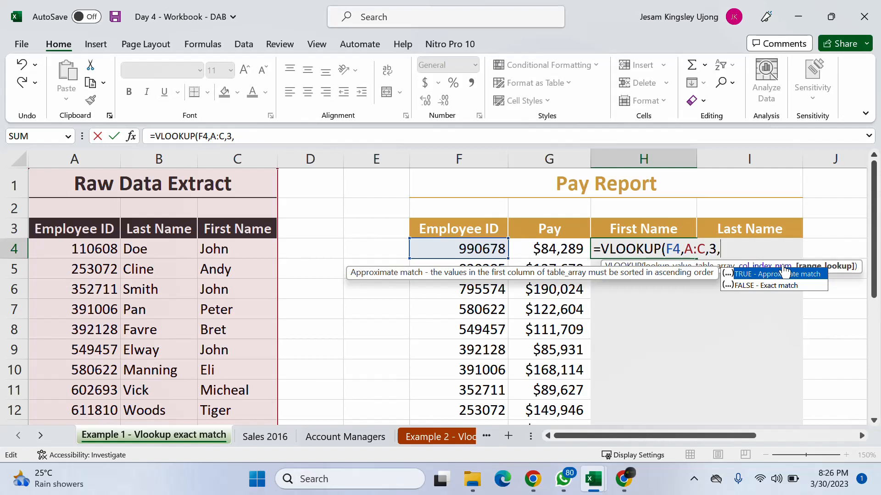
pyautogui.doubleClick(767, 286)
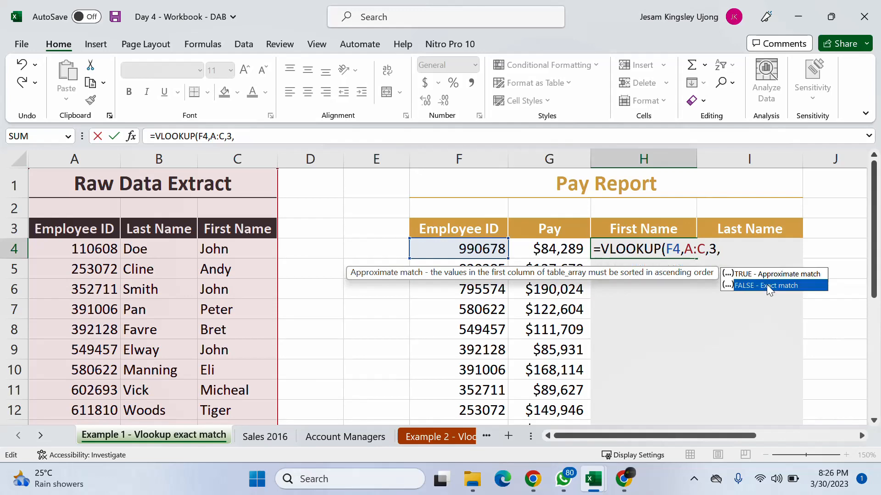
pyautogui.click(767, 285)
pyautogui.click(642, 254)
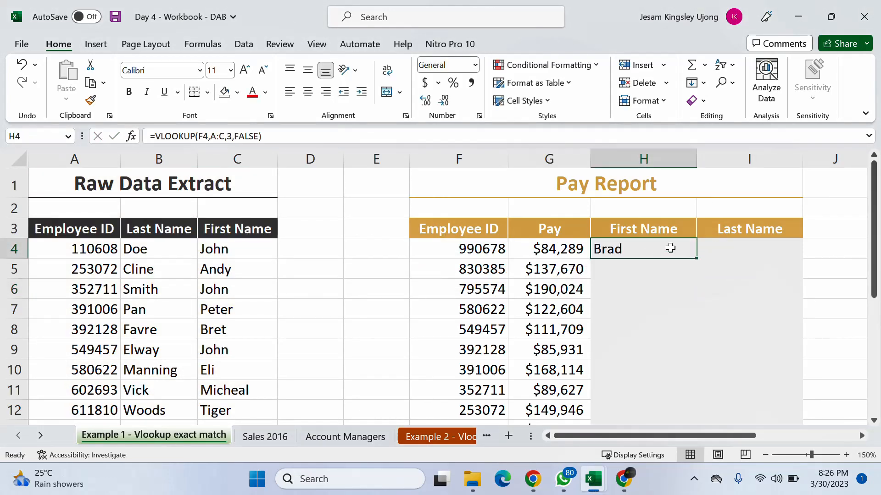
# - Reopen the finished VLOOKUP formula in H4 to review its arguments, and close it without changes
pyautogui.click(285, 135)
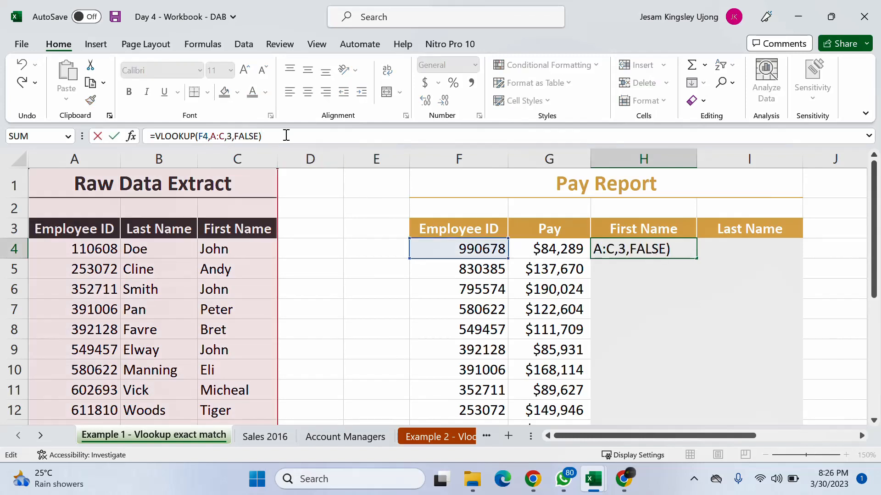
pyautogui.click(697, 249)
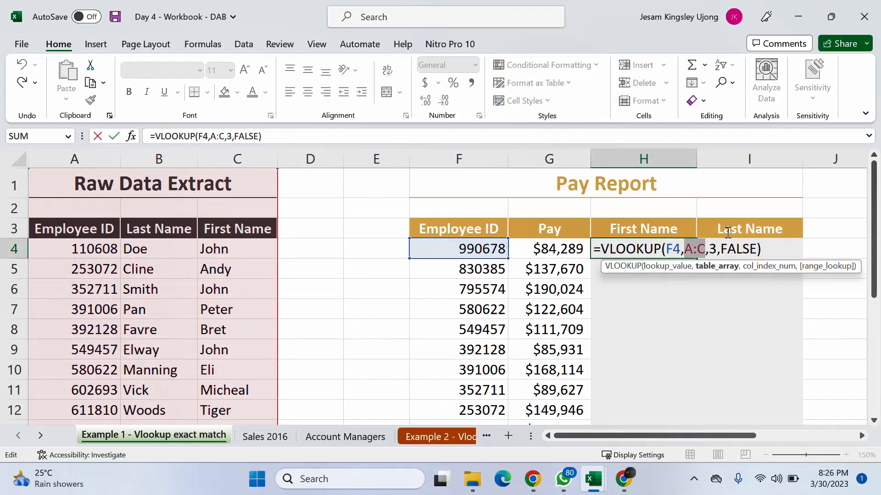
pyautogui.click(777, 257)
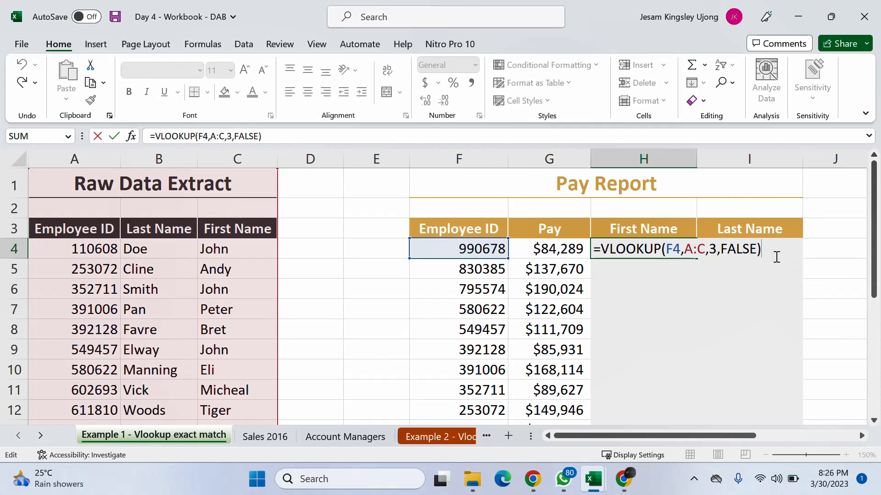
pyautogui.press('Return')
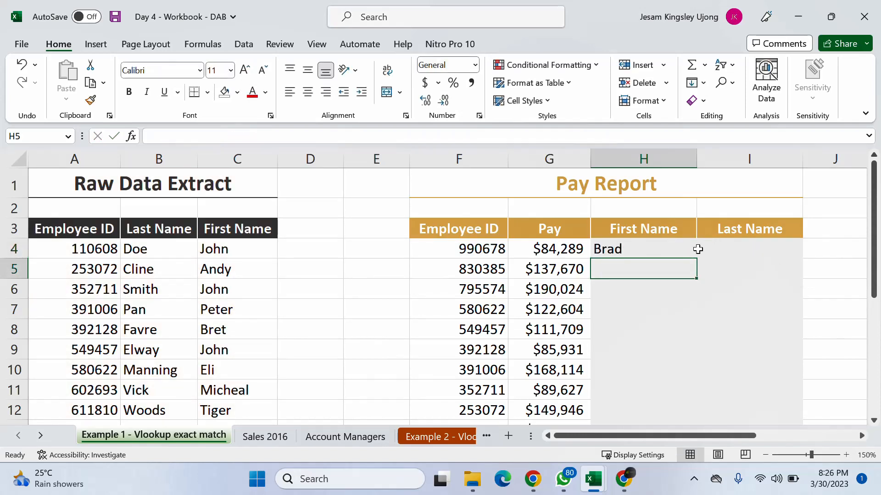
pyautogui.click(643, 248)
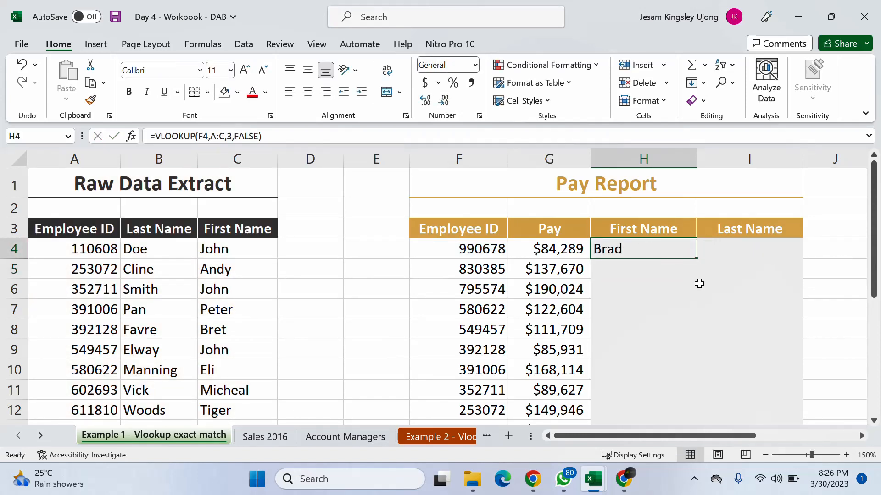
# - Check H4's first name by locating the employee ID from F4 in the Raw Data Extract and reading its First Name entry
pyautogui.click(451, 246)
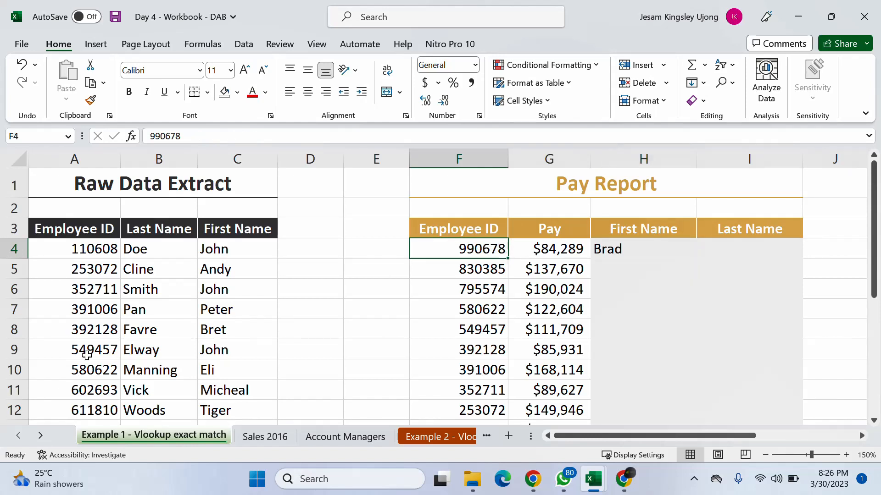
pyautogui.scroll(-3, 87, 353)
pyautogui.click(110, 311)
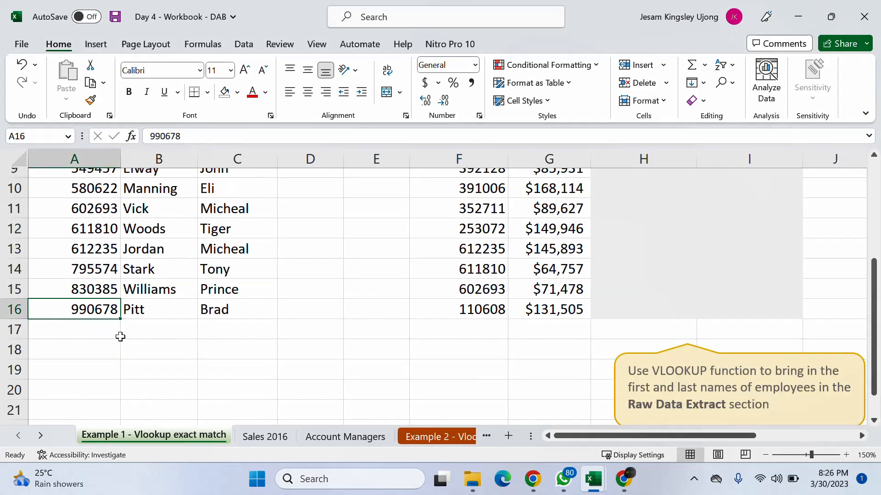
pyautogui.scroll(3, 174, 298)
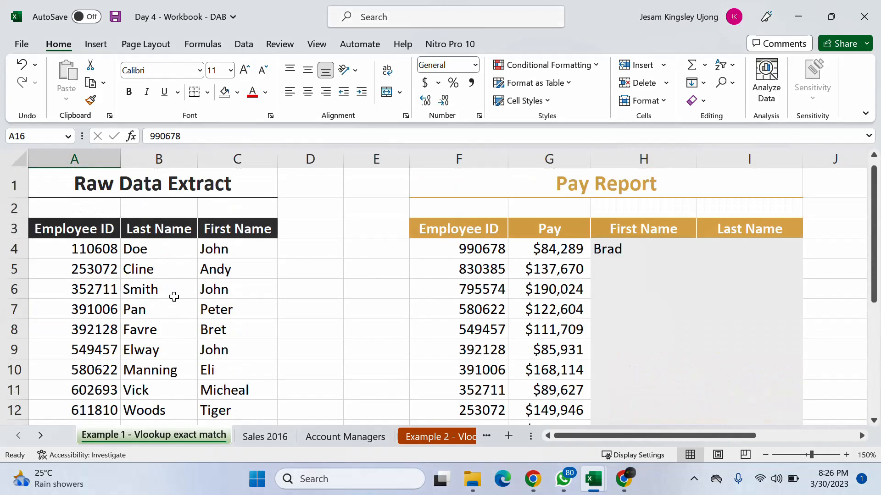
pyautogui.click(228, 228)
pyautogui.scroll(-1, 197, 355)
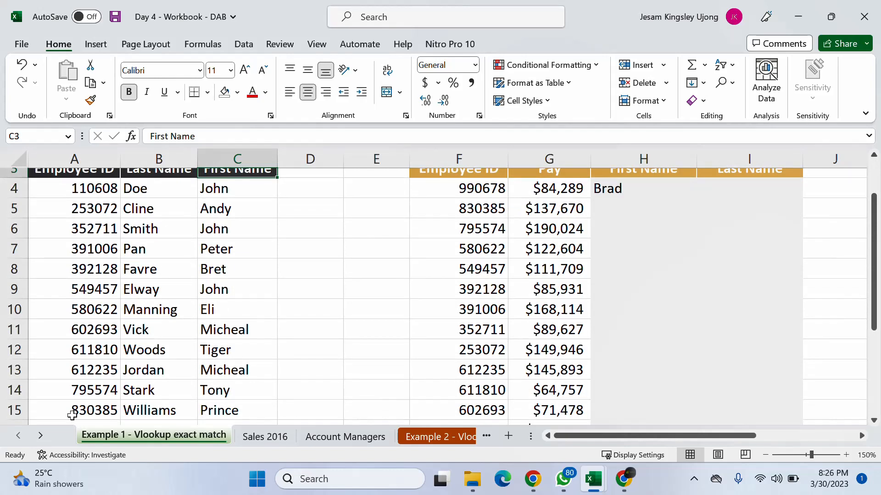
pyautogui.scroll(-1, 73, 410)
pyautogui.click(99, 356)
pyautogui.click(90, 375)
pyautogui.click(226, 370)
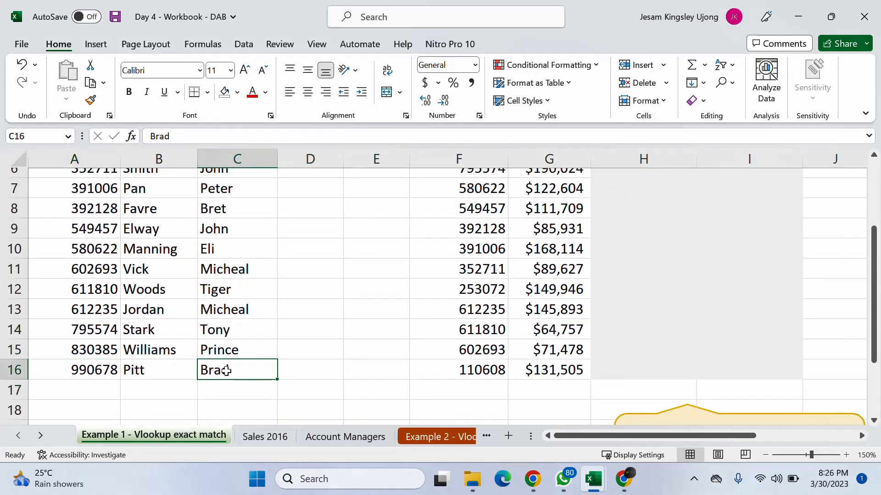
pyautogui.scroll(2, 419, 384)
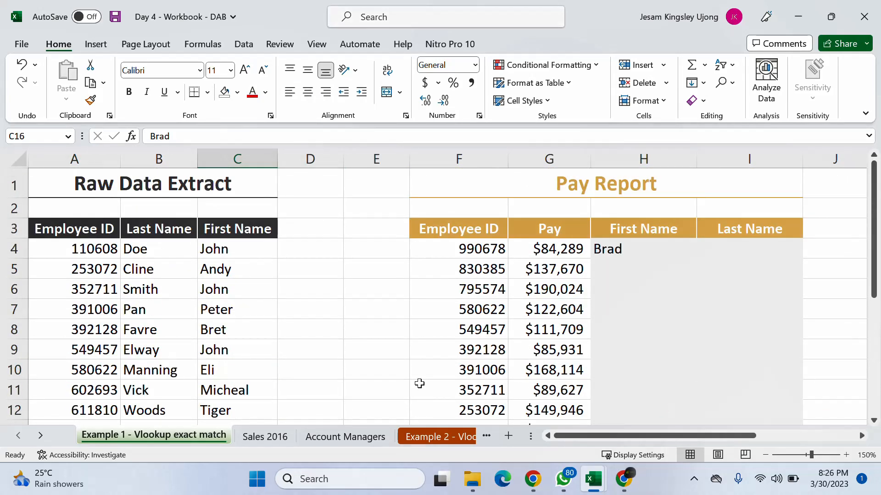
# - Start a VLOOKUP formula in the second First Name cell, H5, with the employee ID in F5 as lookup value
pyautogui.click(627, 271)
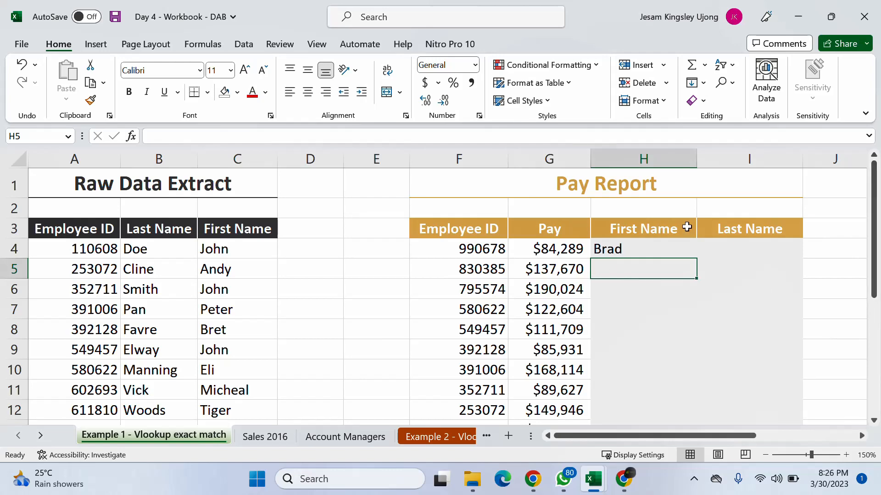
pyautogui.scroll(-3, 668, 224)
pyautogui.scroll(2, 668, 223)
pyautogui.scroll(1, 670, 223)
pyautogui.write('=')
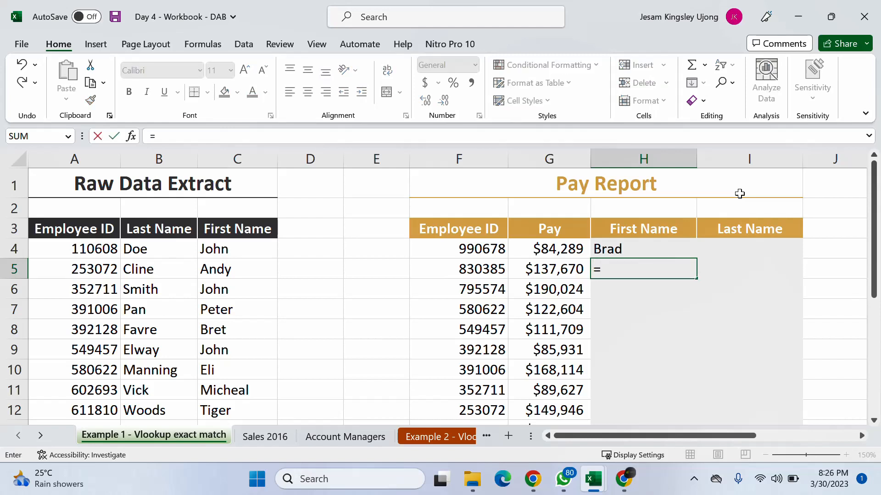
pyautogui.write('vl')
pyautogui.press('Tab')
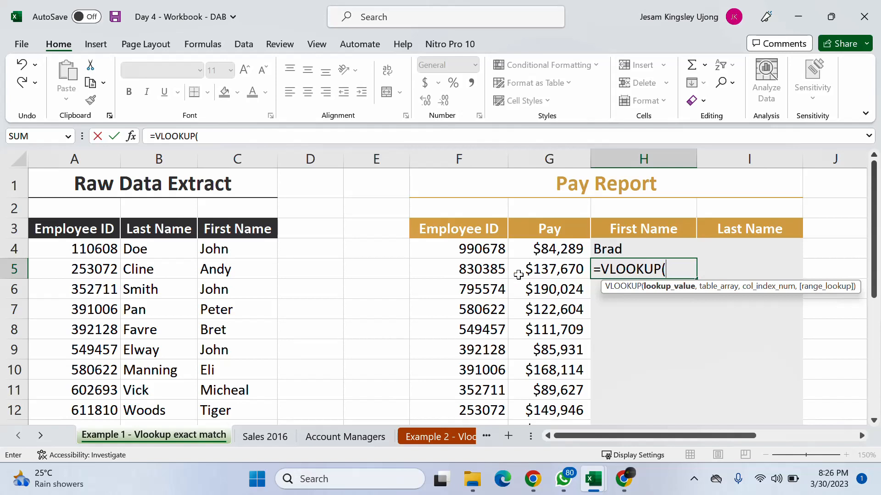
pyautogui.click(501, 272)
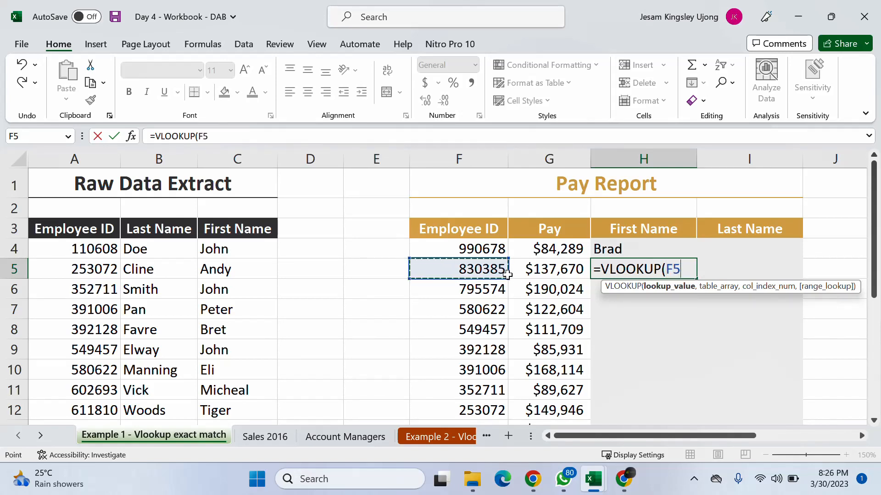
pyautogui.write(',')
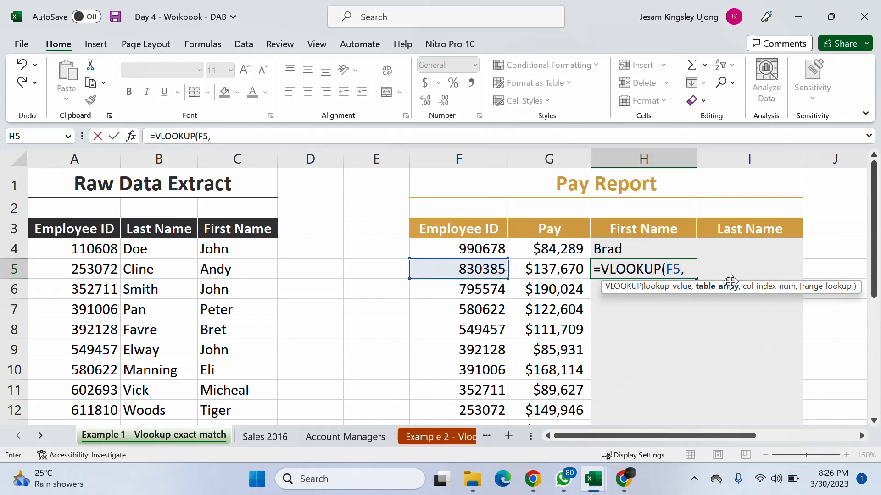
# - Complete H5's VLOOKUP with table array A:C, column index 3 and FALSE for an exact match, and enter it
pyautogui.moveTo(69, 160); pyautogui.dragTo(220, 153)
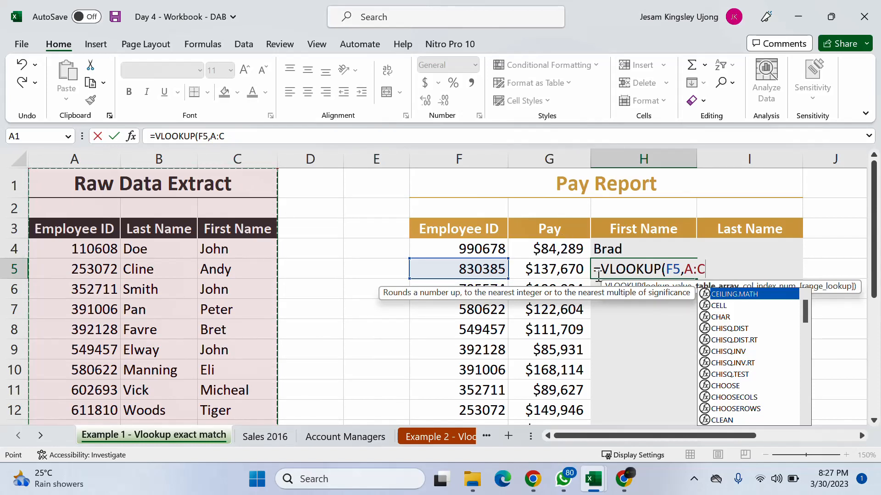
pyautogui.write(',')
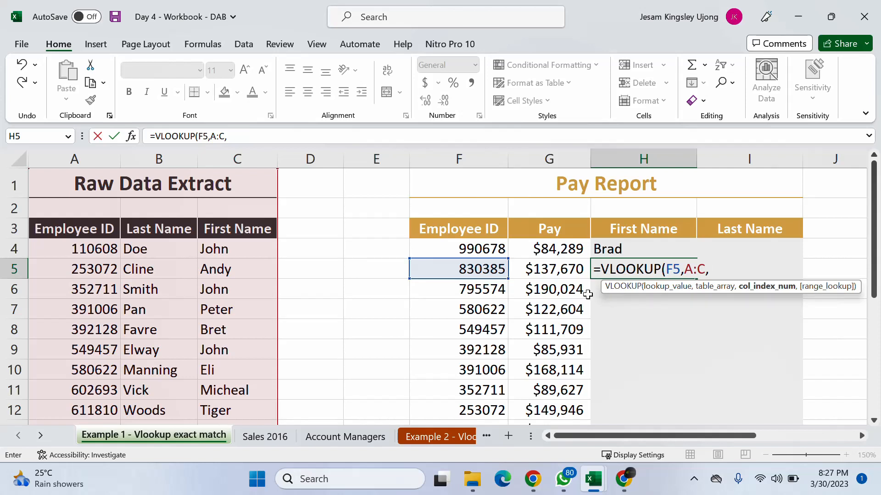
pyautogui.write('3,')
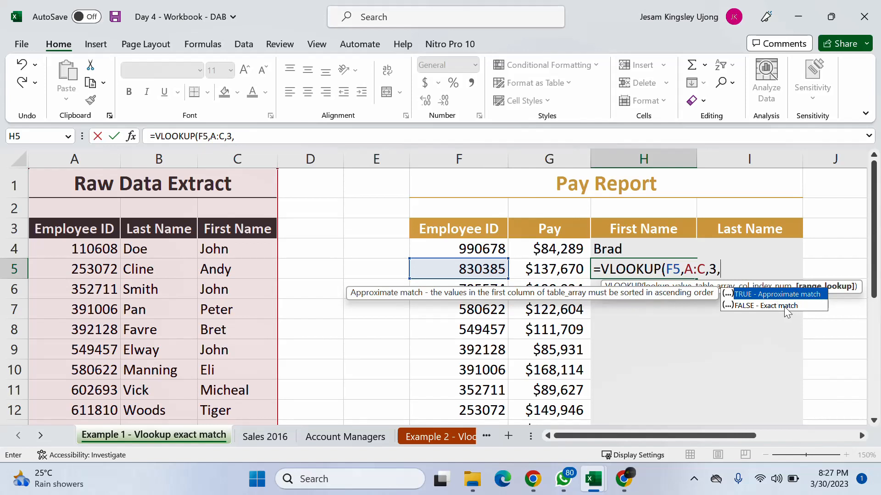
pyautogui.click(754, 307)
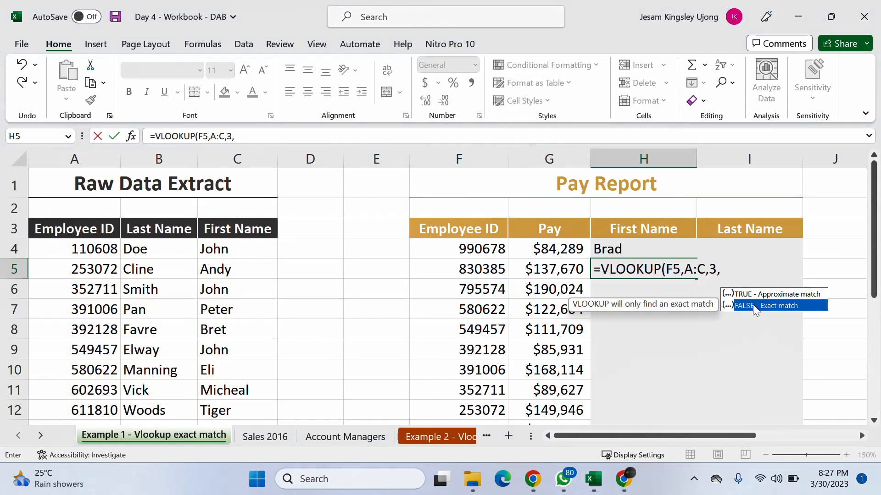
pyautogui.doubleClick(755, 307)
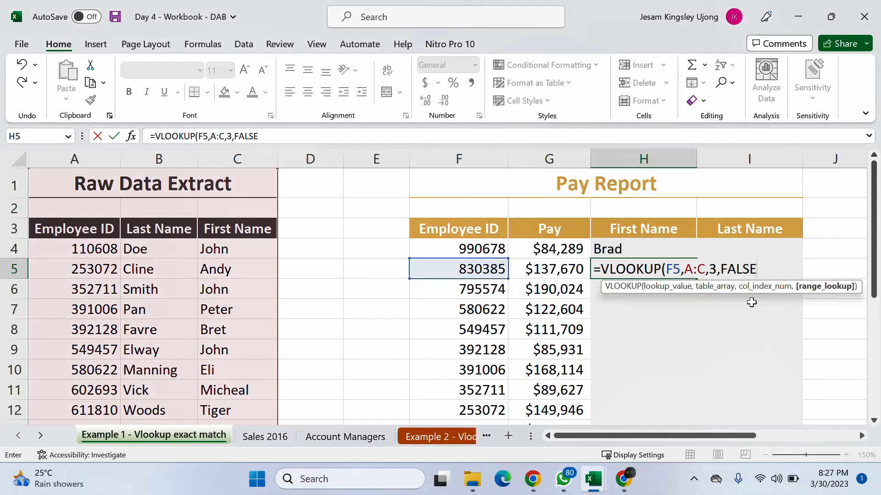
pyautogui.write(')')
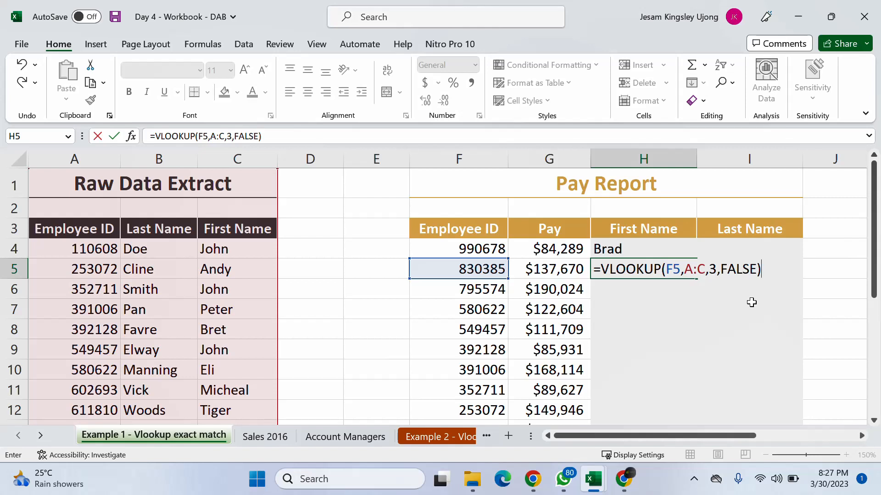
pyautogui.press('Return')
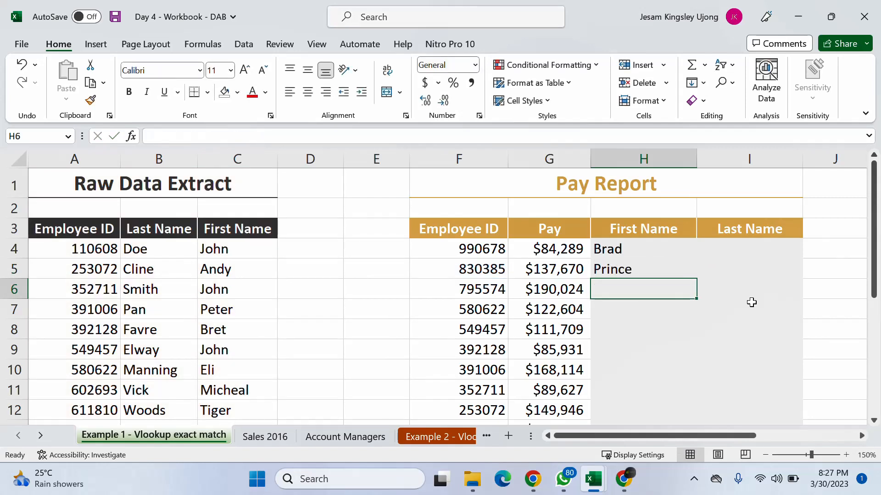
# - Check H5's first name against the matching employee ID row in the Raw Data Extract
pyautogui.scroll(-1, 95, 289)
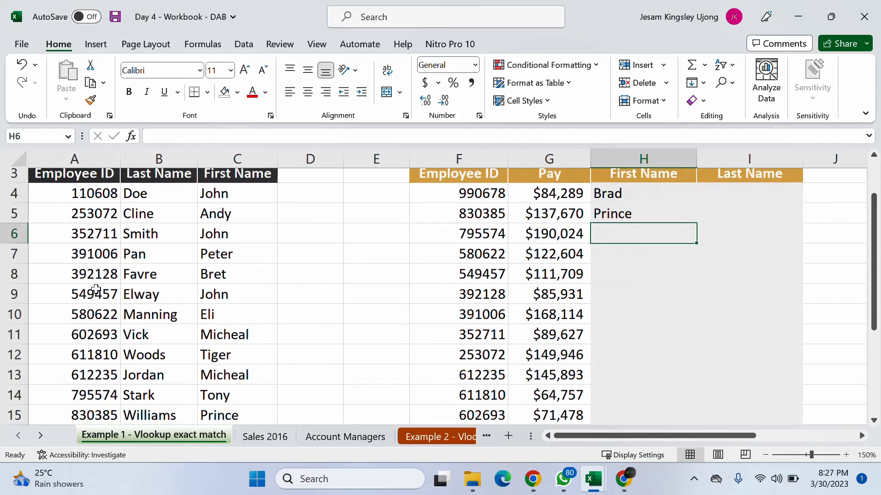
pyautogui.scroll(-1, 96, 289)
pyautogui.click(103, 351)
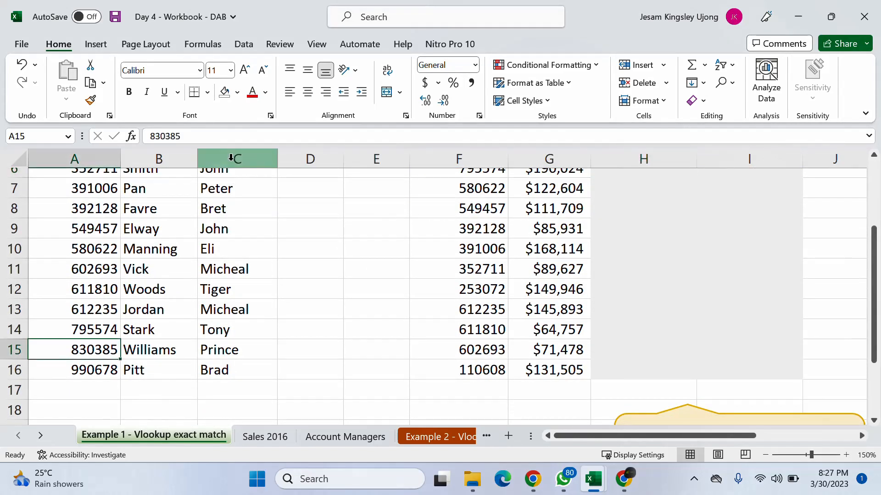
pyautogui.click(236, 350)
pyautogui.scroll(2, 625, 254)
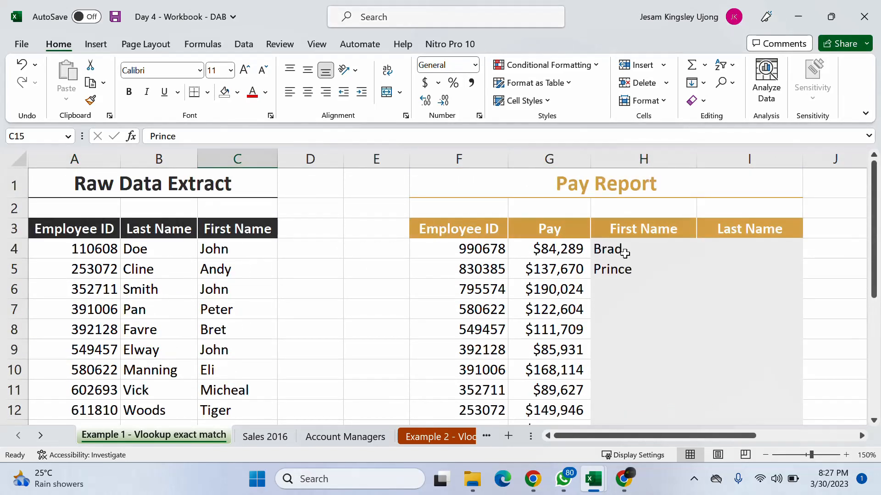
pyautogui.click(625, 254)
# - Start a VLOOKUP formula in the first Last Name cell, I4, with the employee ID in F4 as lookup value
pyautogui.click(735, 251)
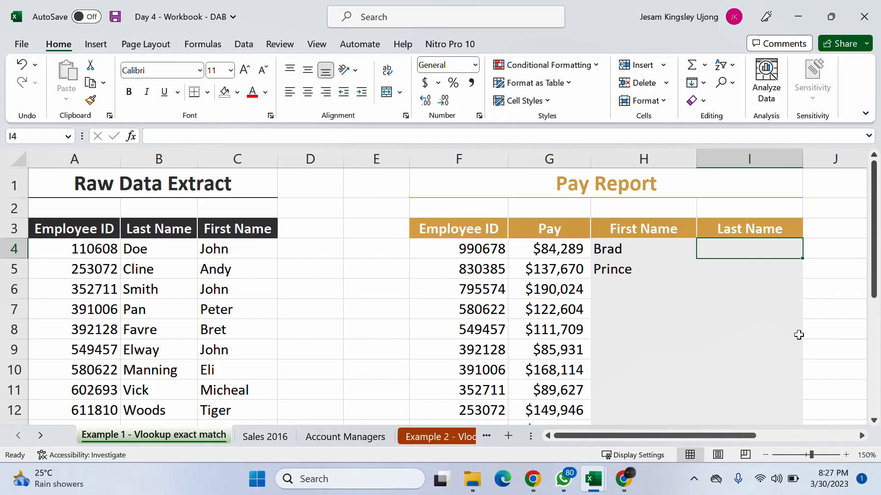
pyautogui.write('=')
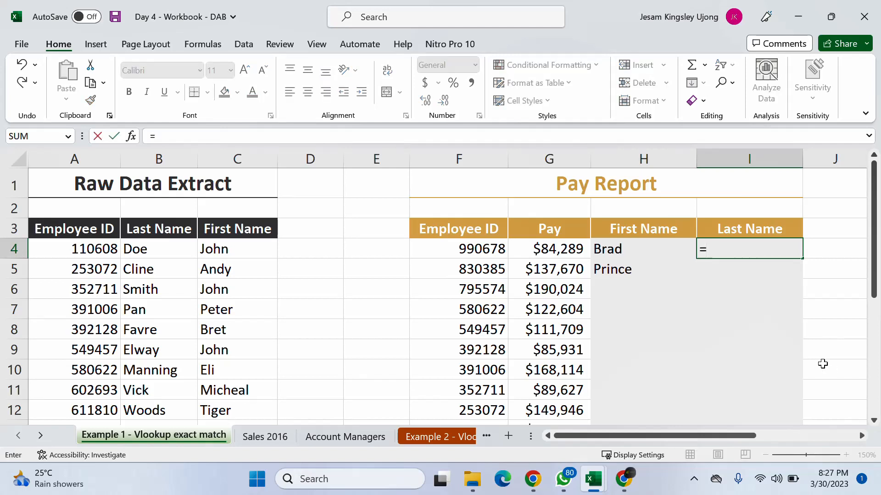
pyautogui.write('vl')
pyautogui.press('Tab')
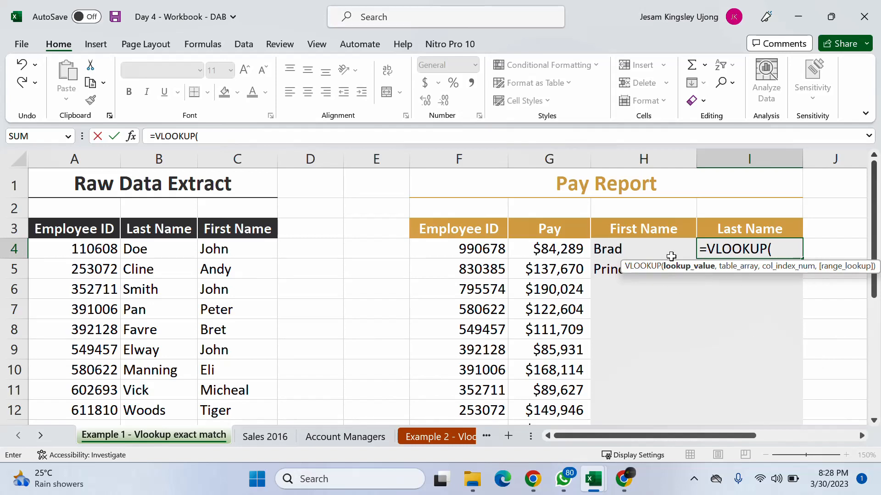
pyautogui.click(489, 249)
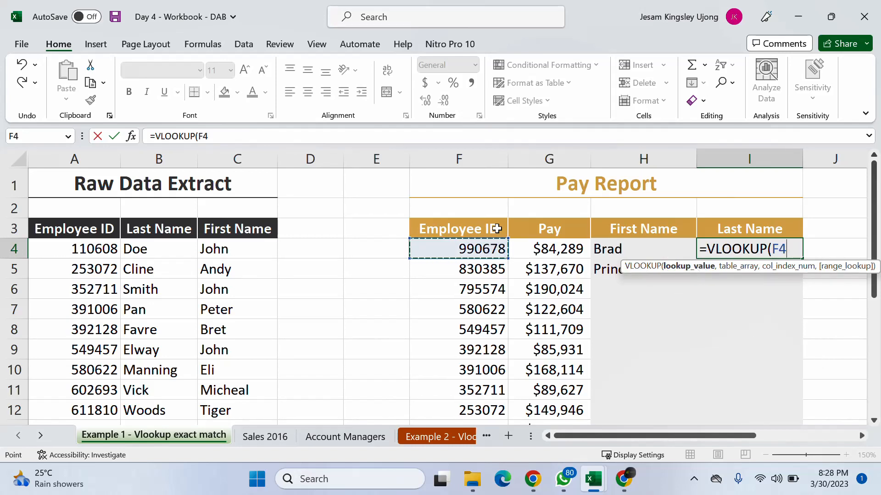
pyautogui.write(',')
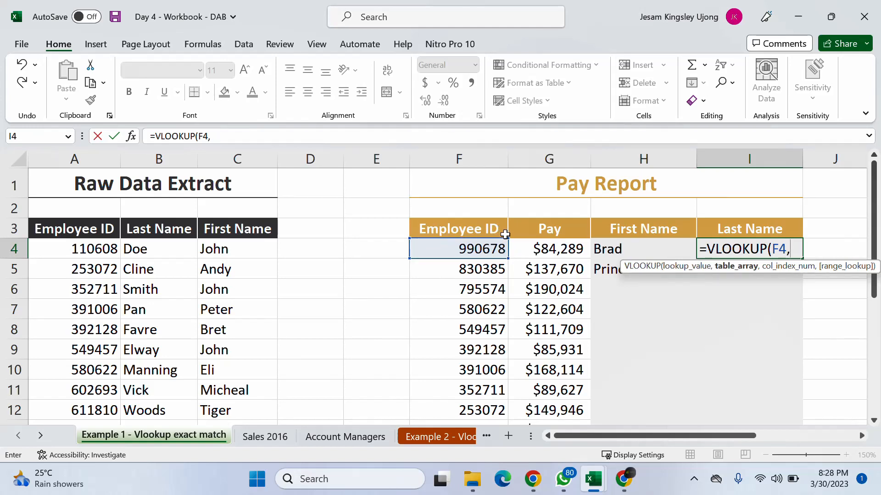
# - Complete I4's VLOOKUP with table array A:C, column index 2 and FALSE for an exact match, and enter it
pyautogui.click(72, 158)
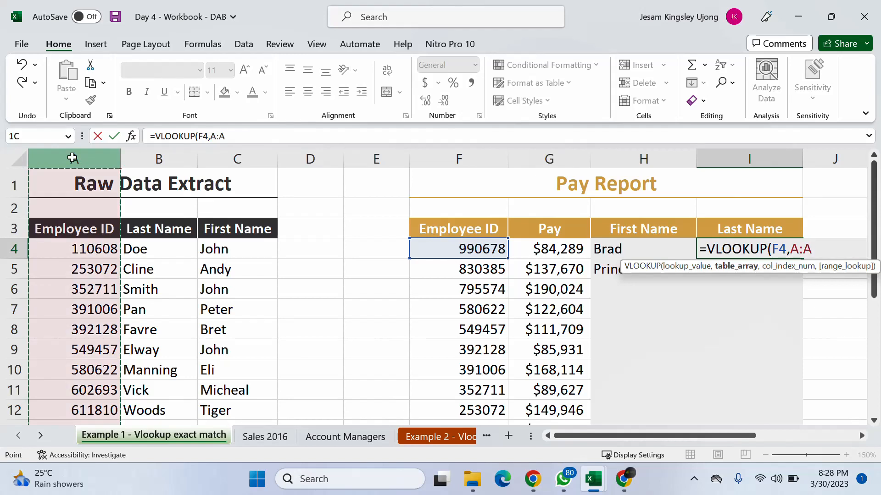
pyautogui.moveTo(72, 158); pyautogui.dragTo(237, 135)
pyautogui.write(',')
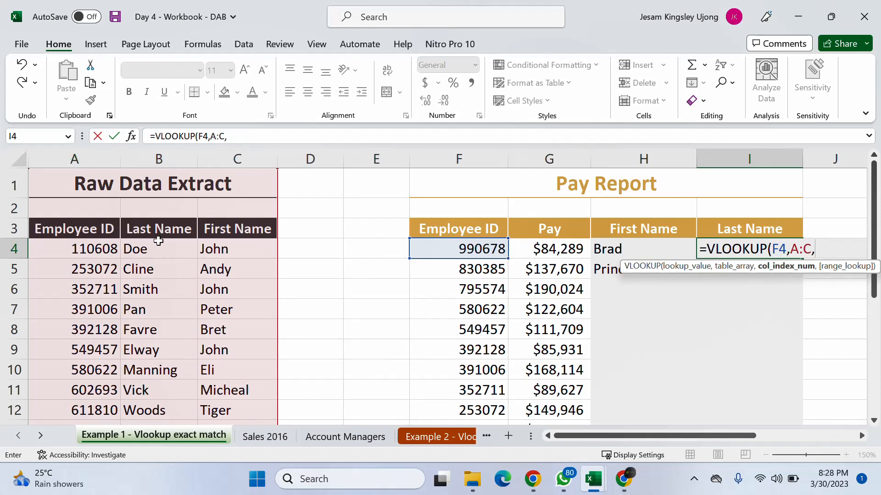
pyautogui.write('2,')
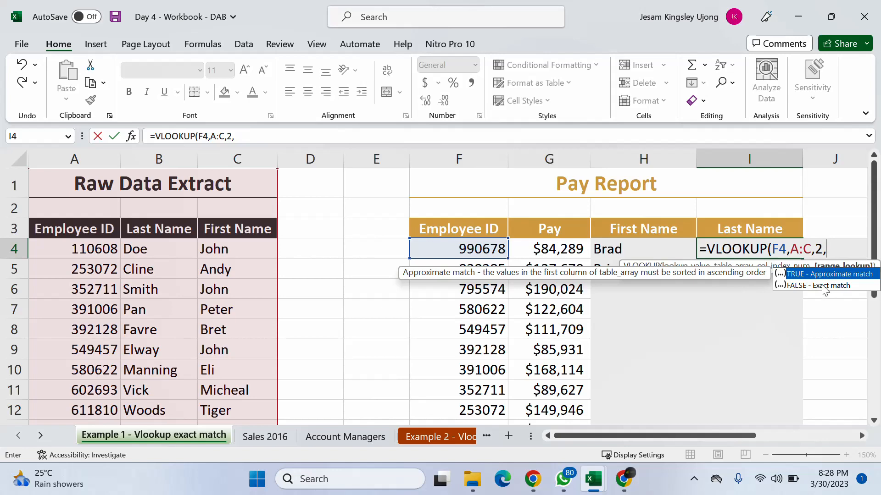
pyautogui.click(797, 286)
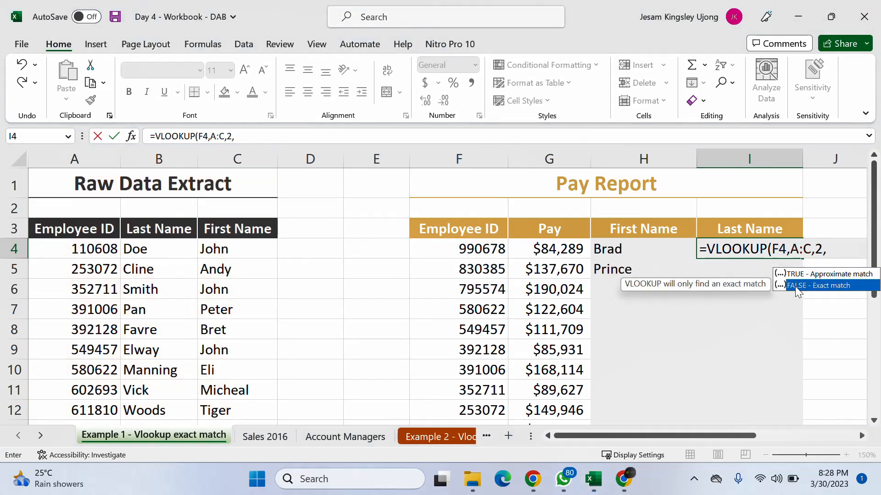
pyautogui.doubleClick(795, 286)
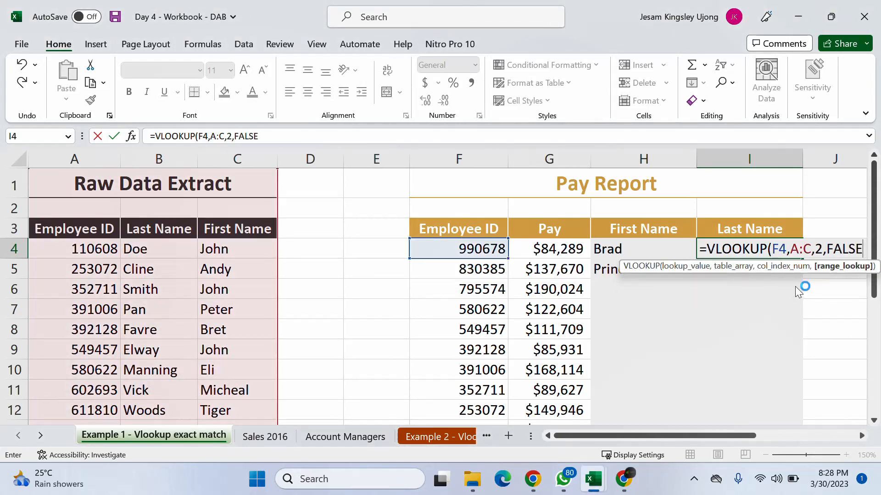
pyautogui.write(')')
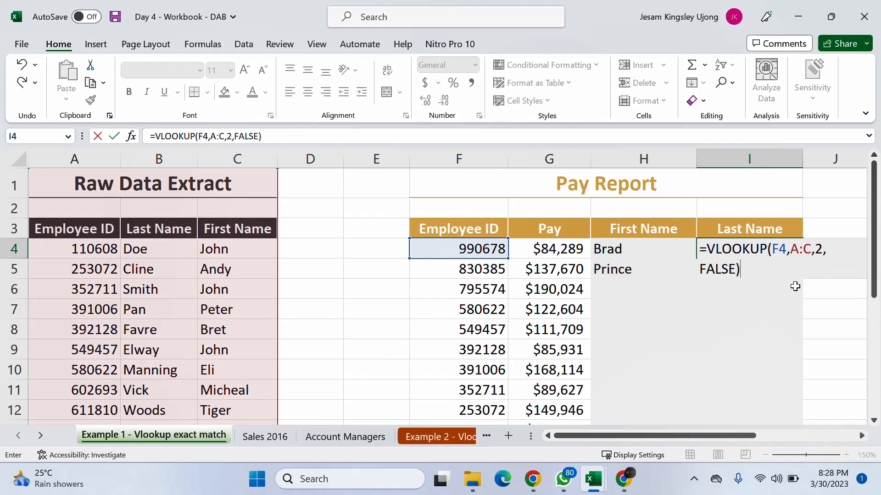
pyautogui.press('Return')
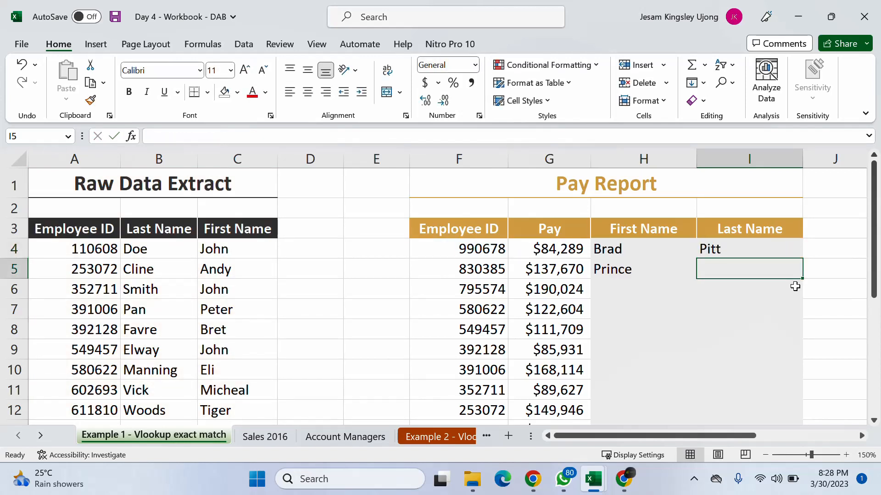
# - Enter the formula =VLOOKUP(F5,A:C,2,0) in the second Last Name cell, I5
pyautogui.write('=vl')
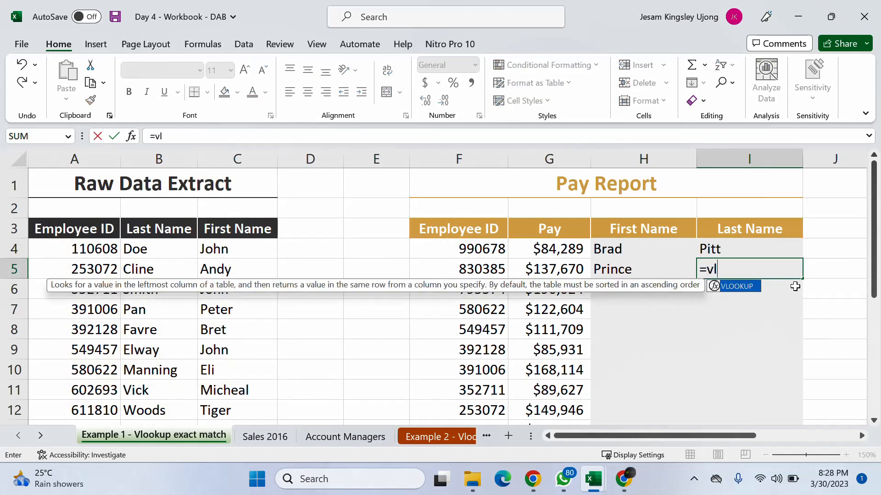
pyautogui.press('Tab')
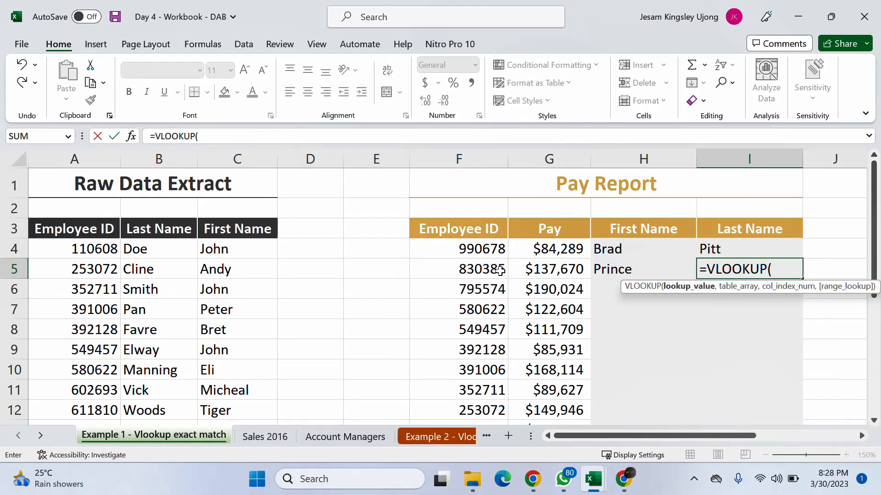
pyautogui.click(500, 271)
pyautogui.write(',')
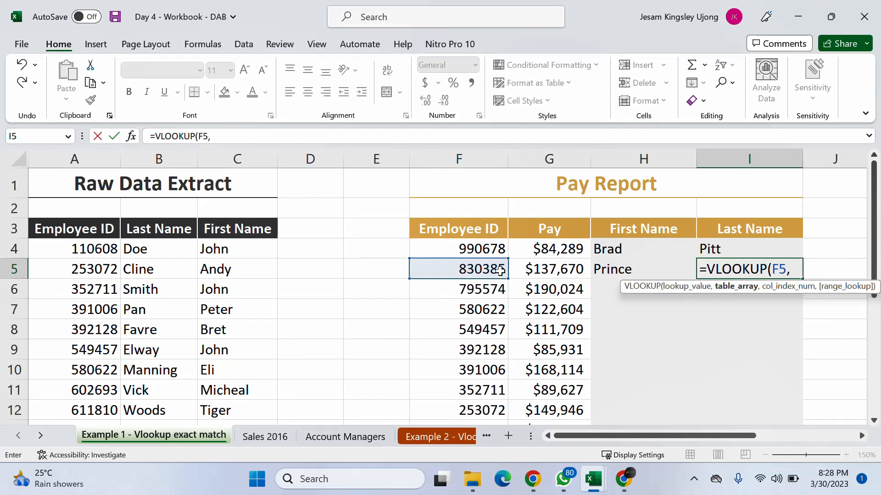
pyautogui.moveTo(69, 158); pyautogui.dragTo(241, 161)
pyautogui.write(',')
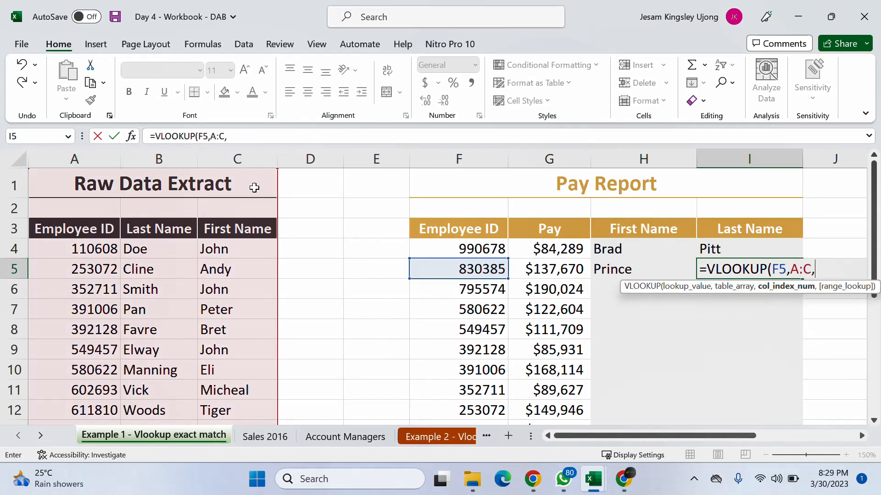
pyautogui.write('2,')
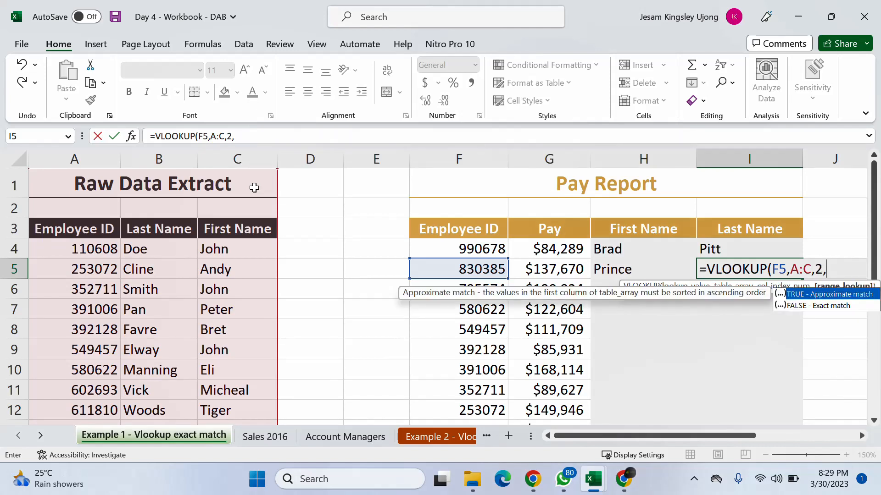
pyautogui.write('0)')
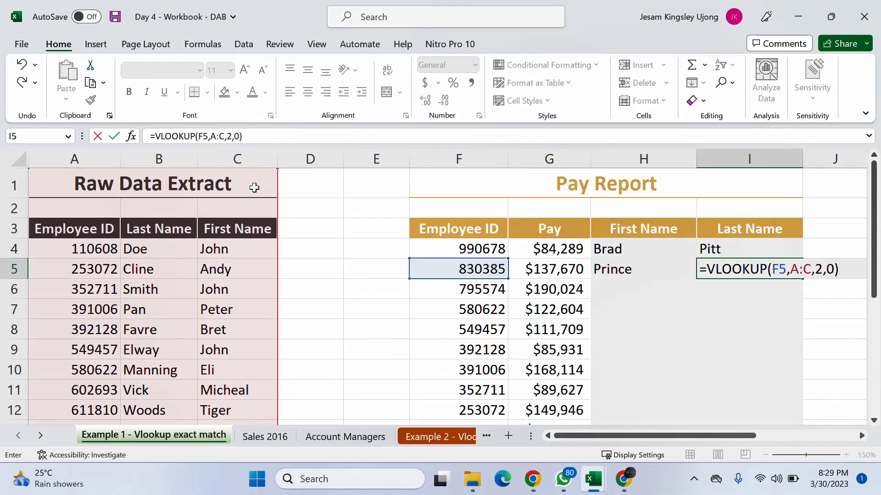
pyautogui.press('Return')
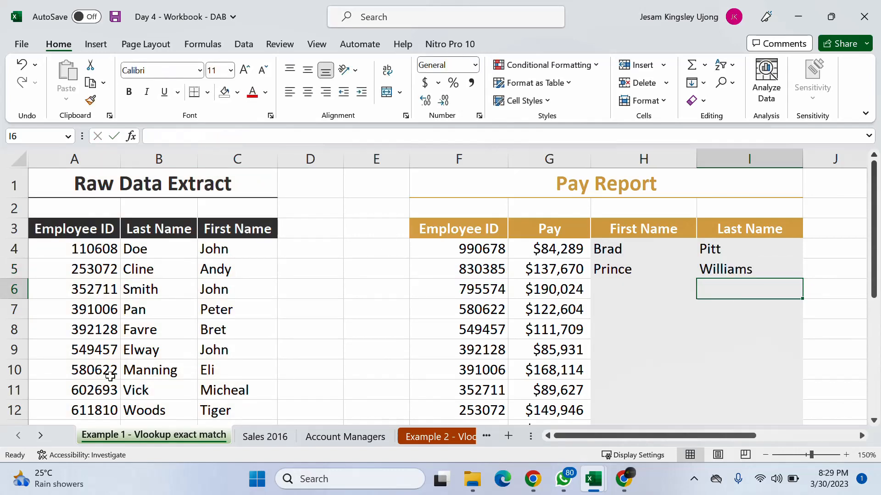
# - Check I5's last name against the matching employee ID row in the Raw Data Extract
pyautogui.scroll(-3, 78, 385)
pyautogui.click(95, 290)
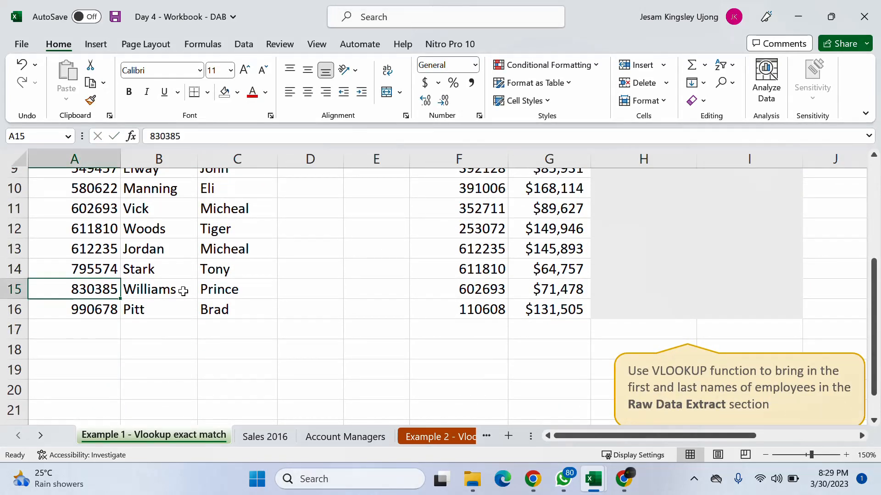
pyautogui.click(209, 290)
pyautogui.scroll(3, 743, 222)
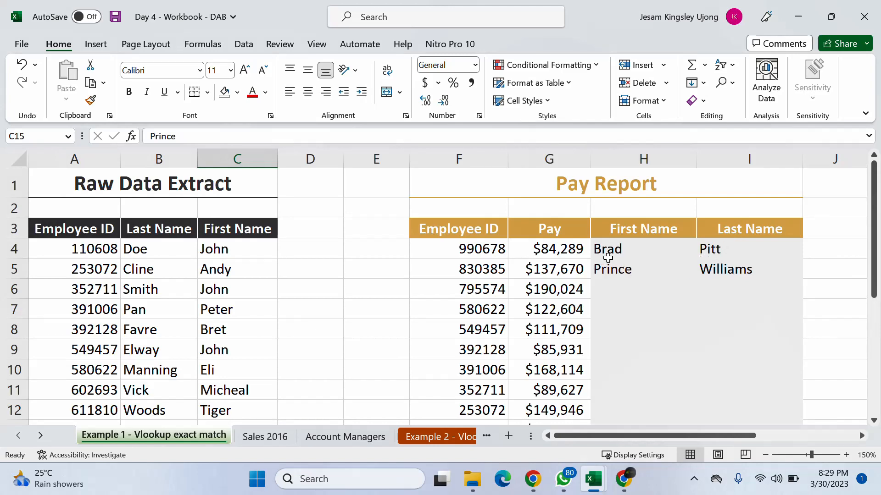
# - Fill the First Name and Last Name formulas in H5:I5 down through row 16 of the Pay Report
pyautogui.click(615, 248)
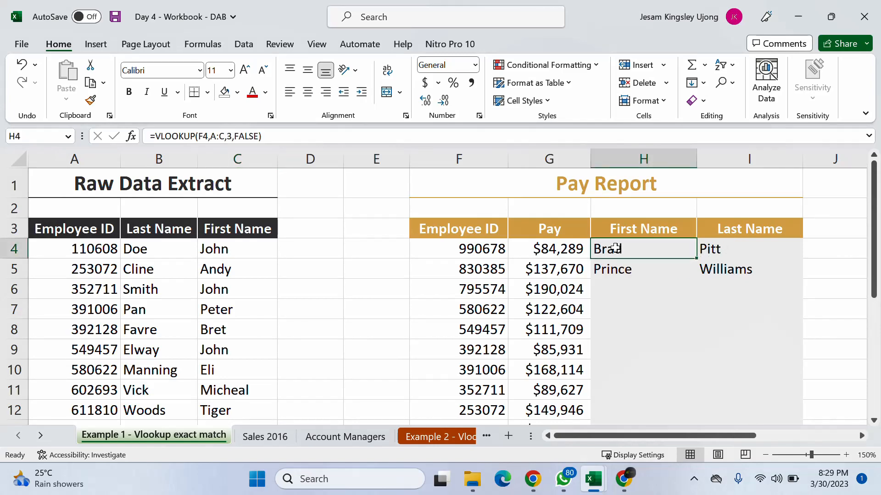
pyautogui.click(605, 268)
pyautogui.keyDown('shift'); pyautogui.click(701, 267); pyautogui.keyUp('shift')
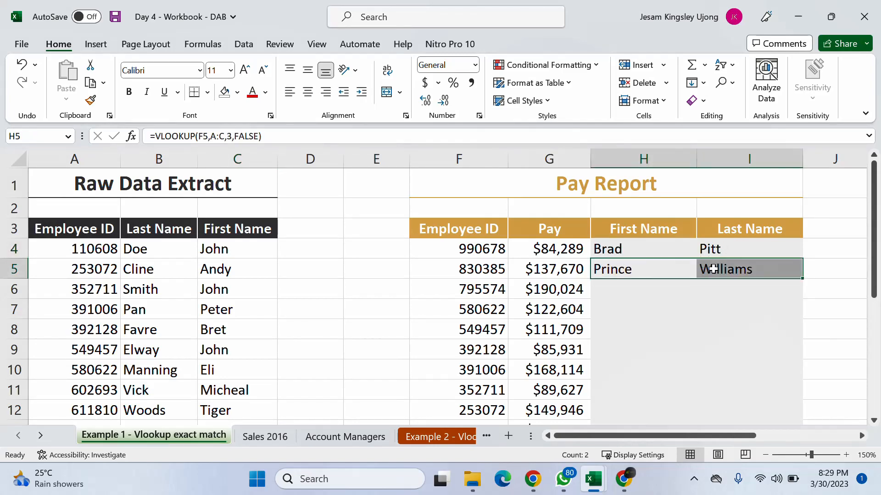
pyautogui.scroll(-2, 715, 268)
pyautogui.scroll(1, 718, 264)
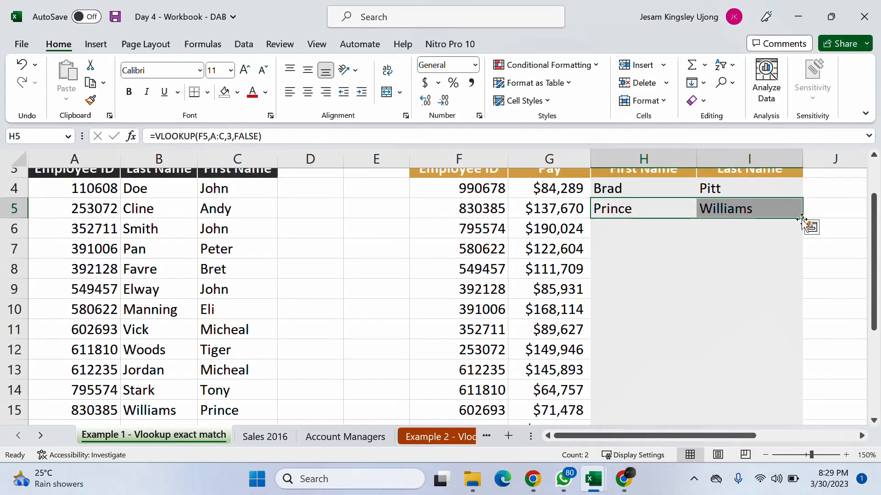
pyautogui.moveTo(802, 219); pyautogui.dragTo(777, 398)
pyautogui.scroll(1, 731, 388)
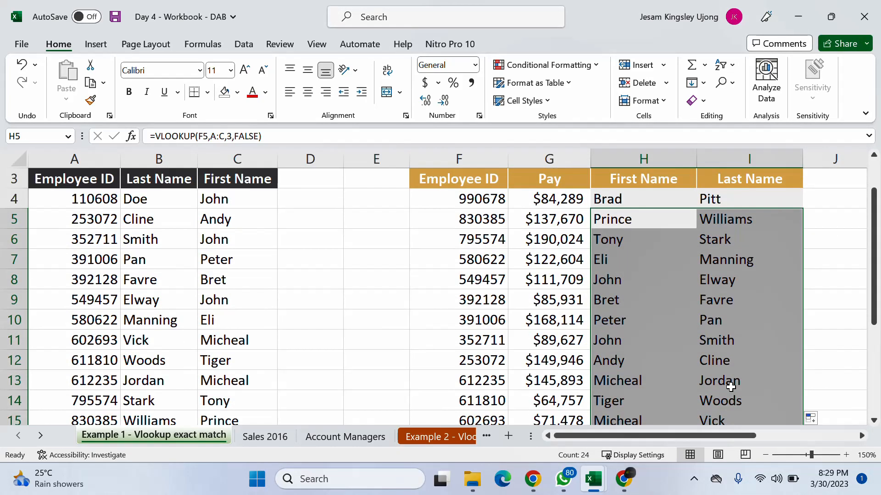
# - Review the filled First Name and Last Name columns of the Pay Report down to row 16
pyautogui.click(572, 274)
pyautogui.click(648, 334)
pyautogui.scroll(-2, 619, 354)
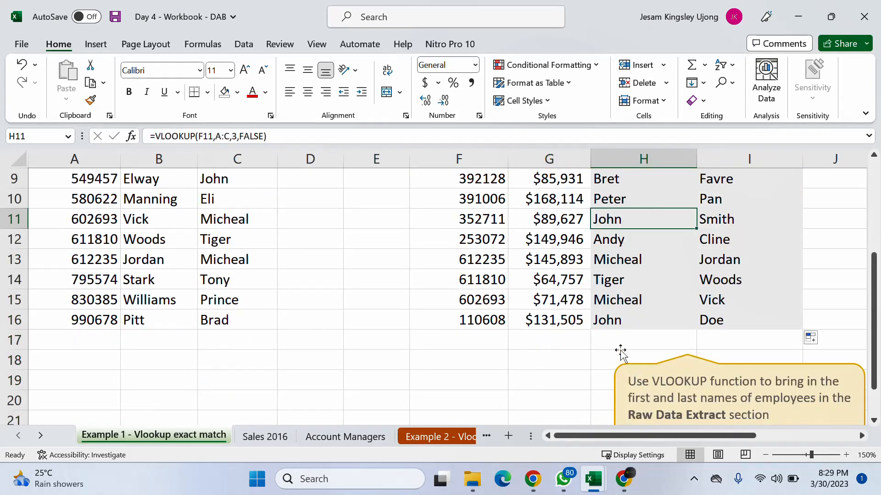
pyautogui.click(619, 323)
pyautogui.click(754, 317)
pyautogui.click(638, 334)
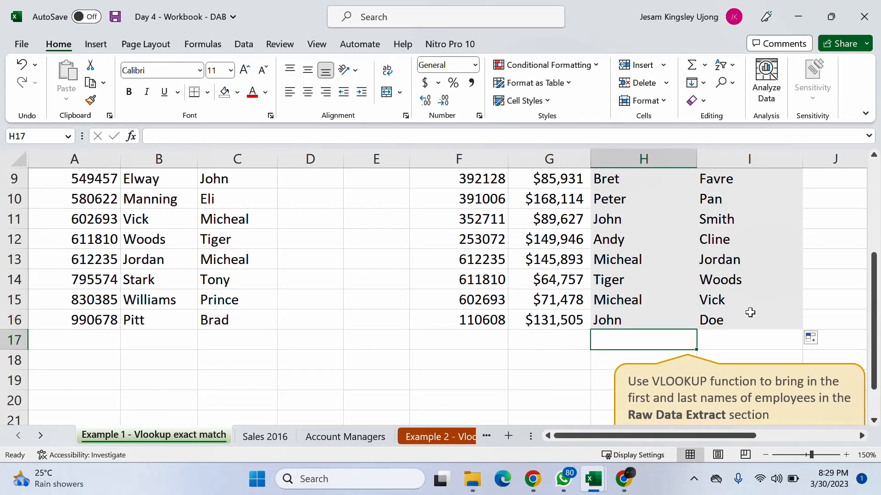
pyautogui.click(748, 305)
pyautogui.click(648, 277)
pyautogui.scroll(3, 640, 277)
pyautogui.scroll(-1, 640, 277)
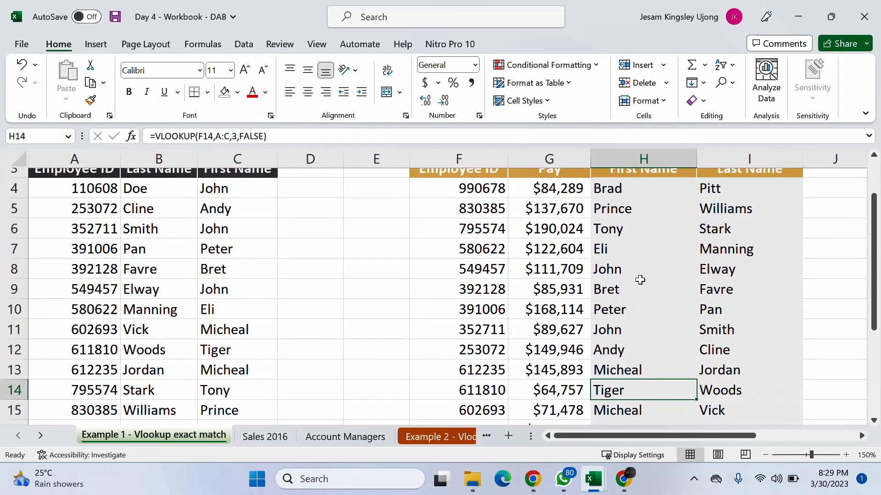
# - Compare the Pay Report's employee IDs in column F with the retrieved names and inspect the formula in I7
pyautogui.click(497, 408)
pyautogui.click(498, 327)
pyautogui.click(481, 282)
pyautogui.click(485, 243)
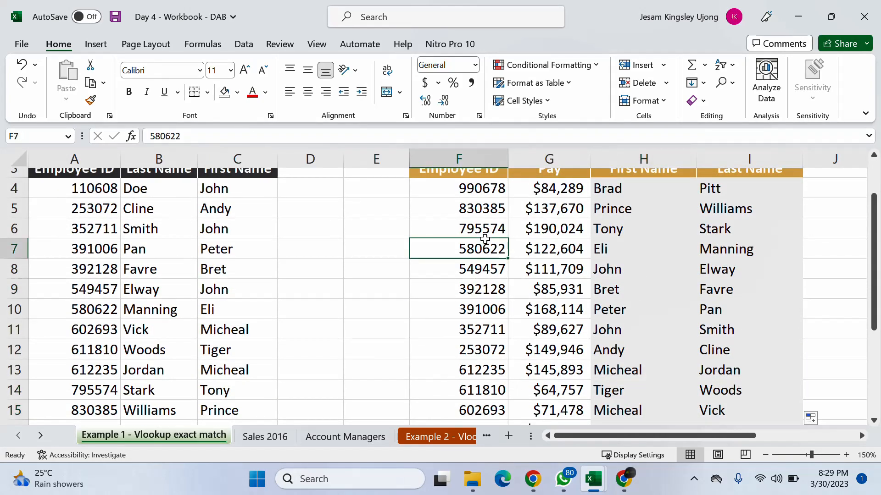
pyautogui.scroll(-1, 492, 243)
pyautogui.click(497, 382)
pyautogui.click(493, 349)
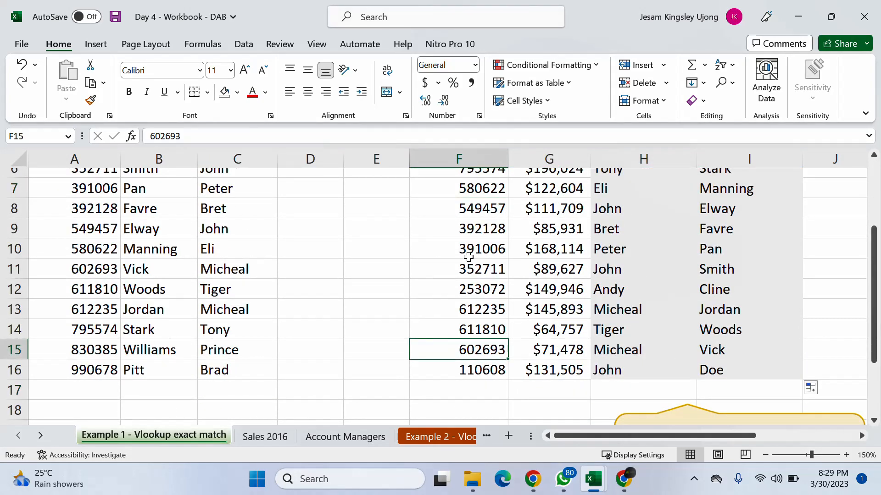
pyautogui.scroll(2, 470, 245)
pyautogui.click(477, 229)
pyautogui.click(737, 304)
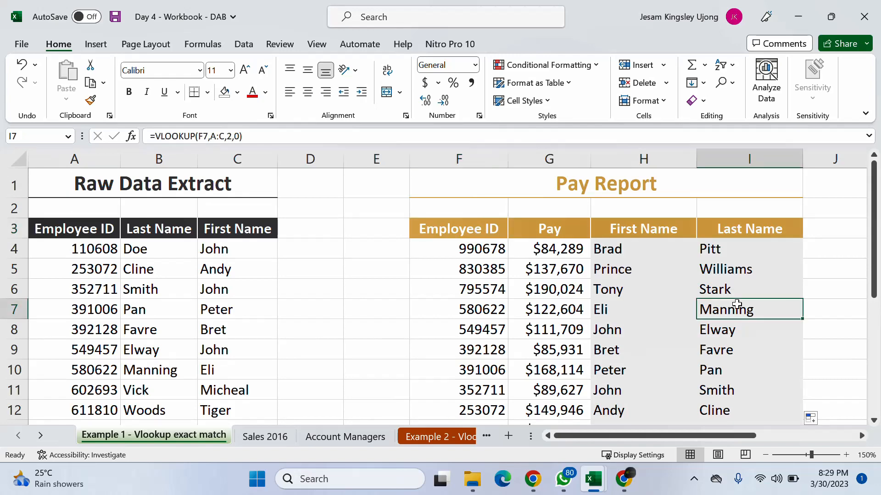
pyautogui.scroll(-1, 733, 300)
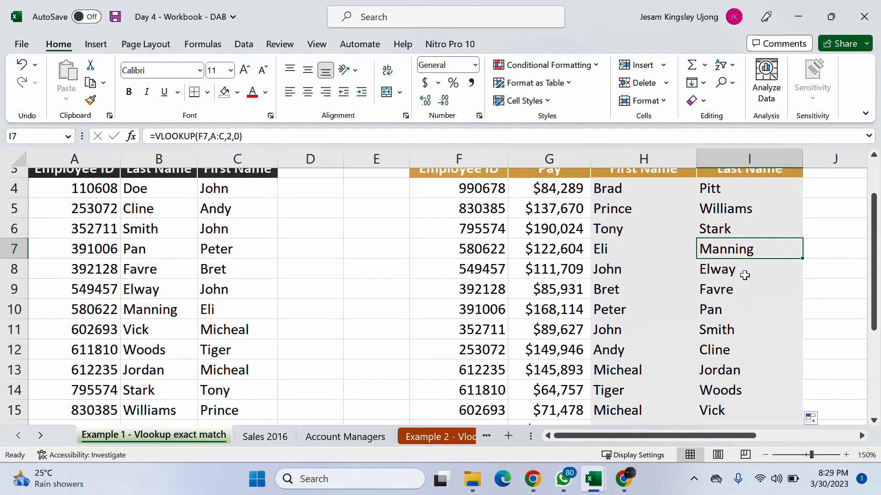
pyautogui.click(818, 273)
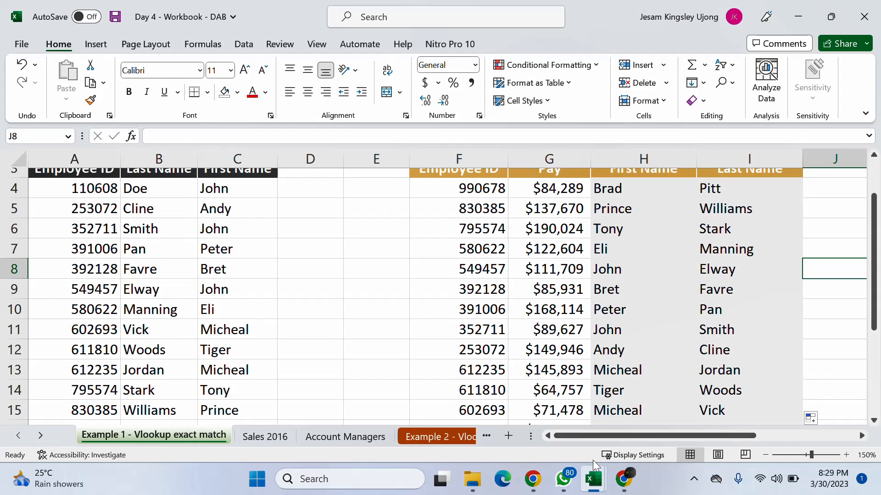
# - Check the Google Meet call, close the Day 3 workbook without saving its changes and dismiss the presenting notification over the Day 4 workbook
pyautogui.click(623, 480)
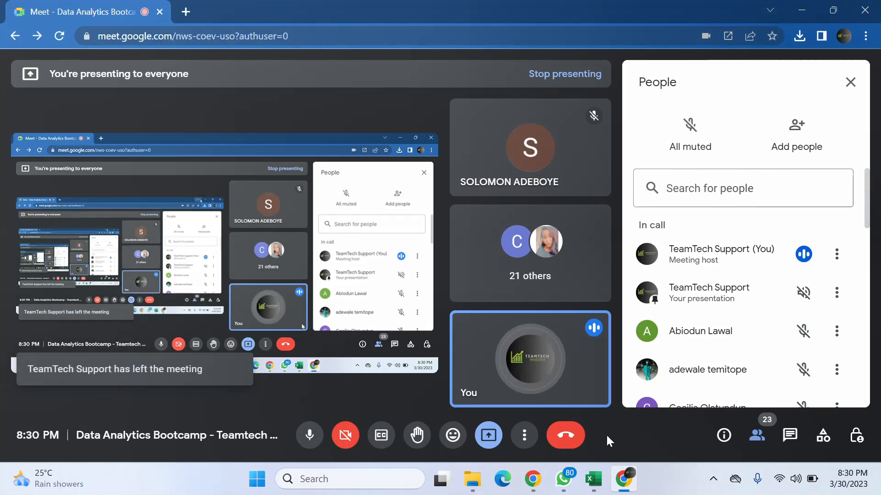
pyautogui.moveTo(597, 475)
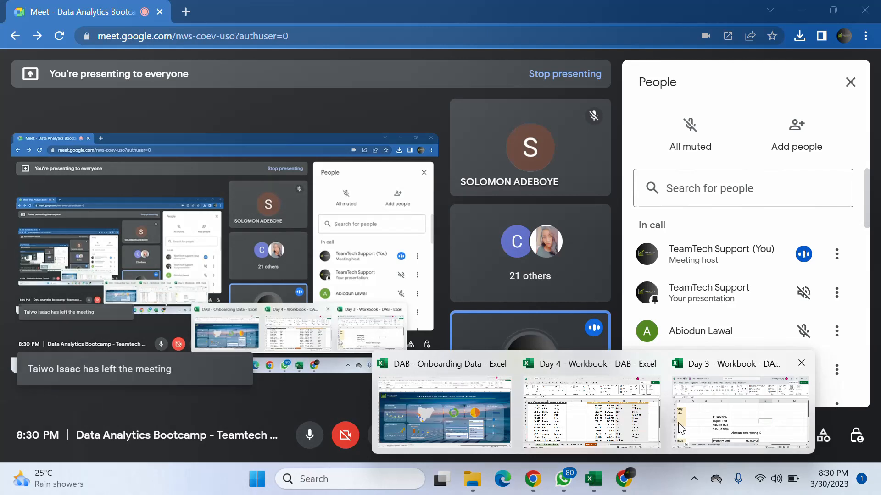
pyautogui.click(689, 418)
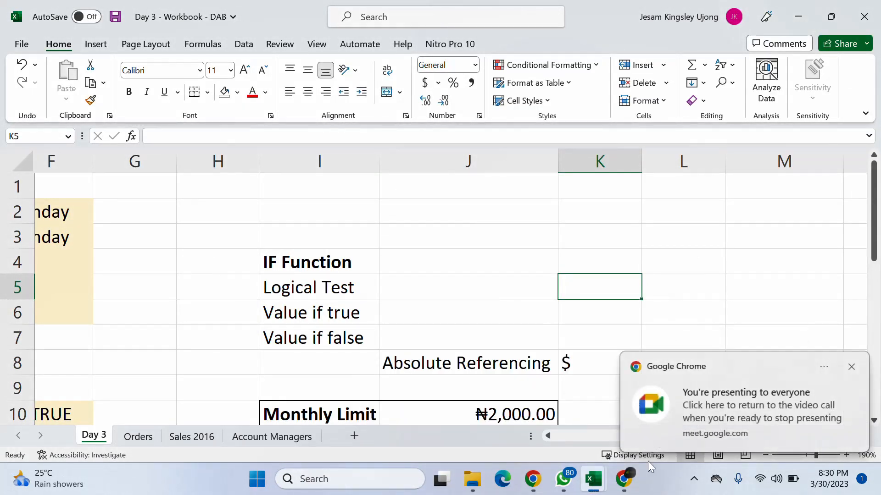
pyautogui.click(871, 16)
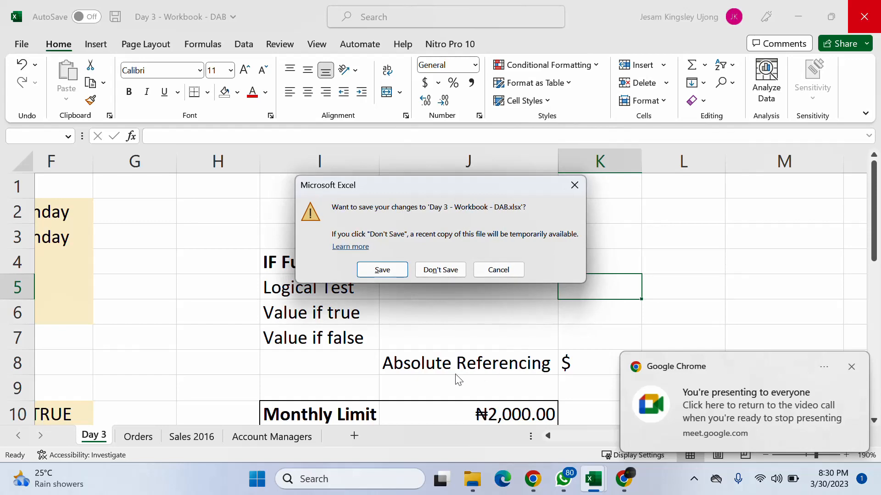
pyautogui.click(448, 270)
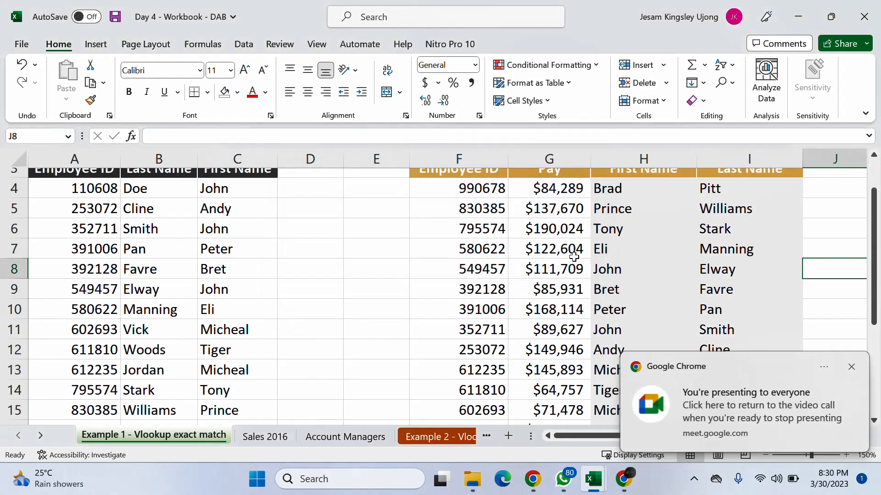
pyautogui.click(851, 367)
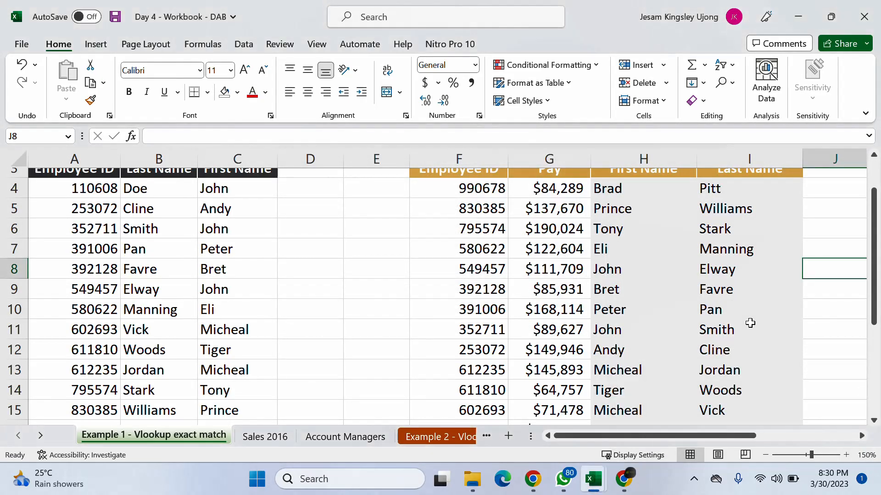
# - Reduce the worksheet zoom to 130% and look over the Raw Data Extract and Pay Report tables
pyautogui.click(766, 455)
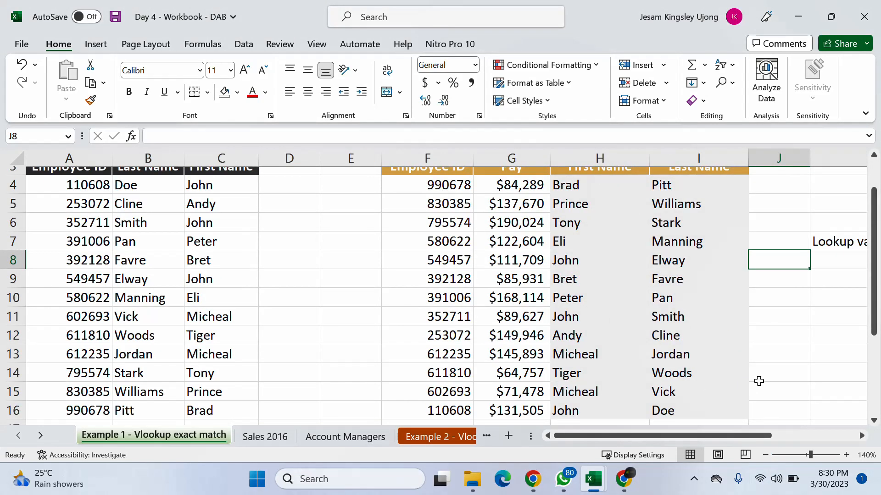
pyautogui.scroll(-1, 639, 328)
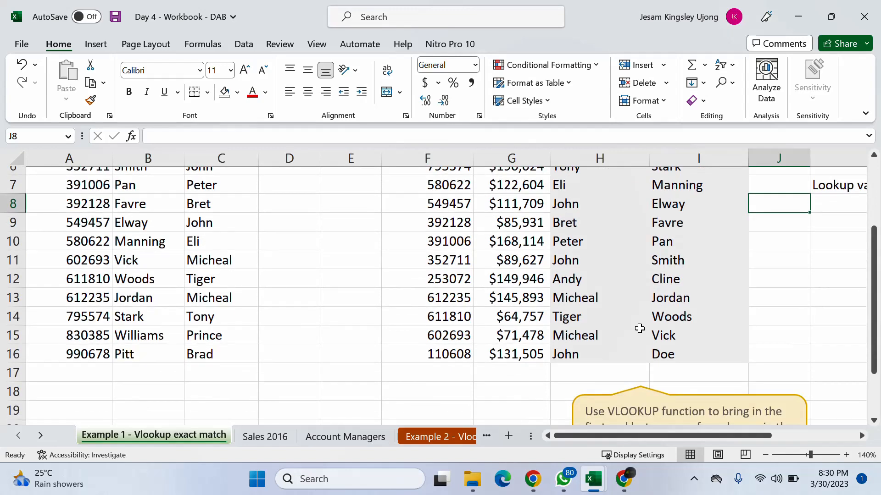
pyautogui.scroll(1, 640, 329)
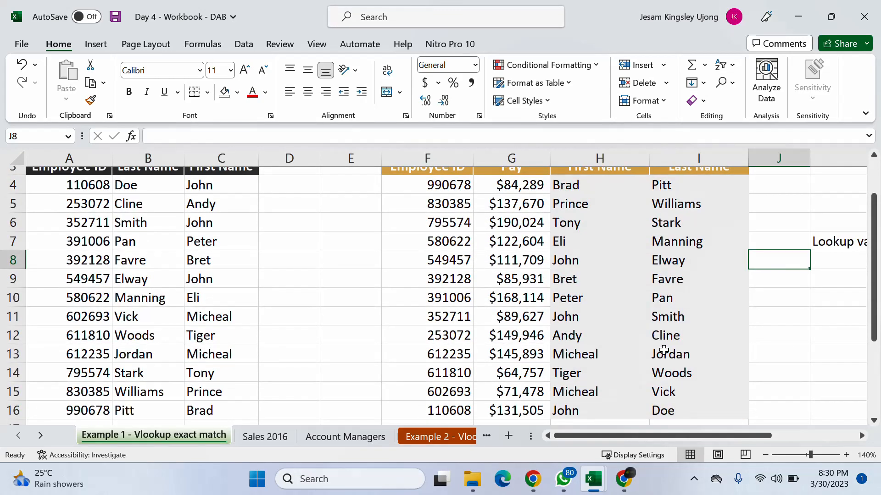
pyautogui.click(765, 455)
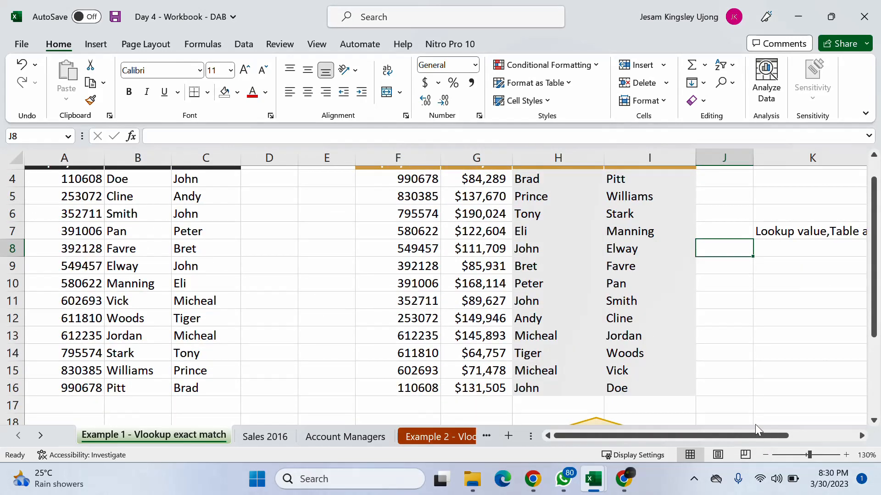
pyautogui.scroll(1, 755, 424)
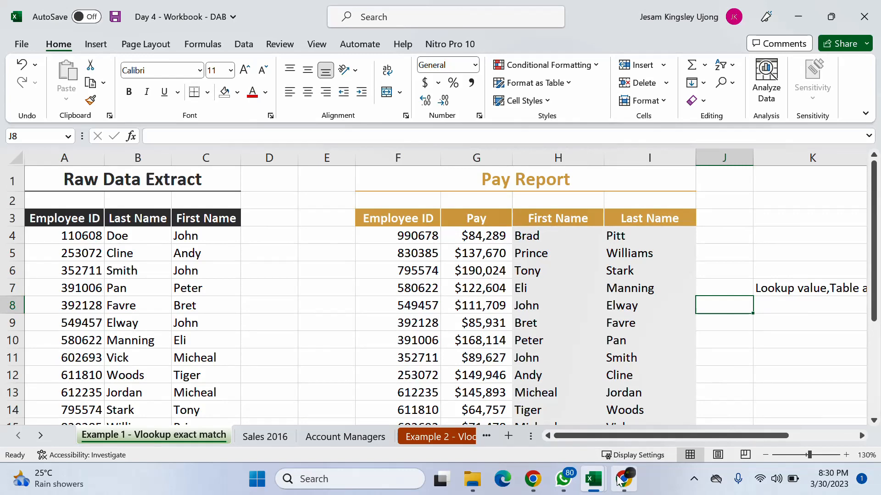
# - Check the Google Meet call for participant messages, return to the Day 4 workbook and dismiss the presenting notification
pyautogui.moveTo(619, 480)
pyautogui.click(605, 435)
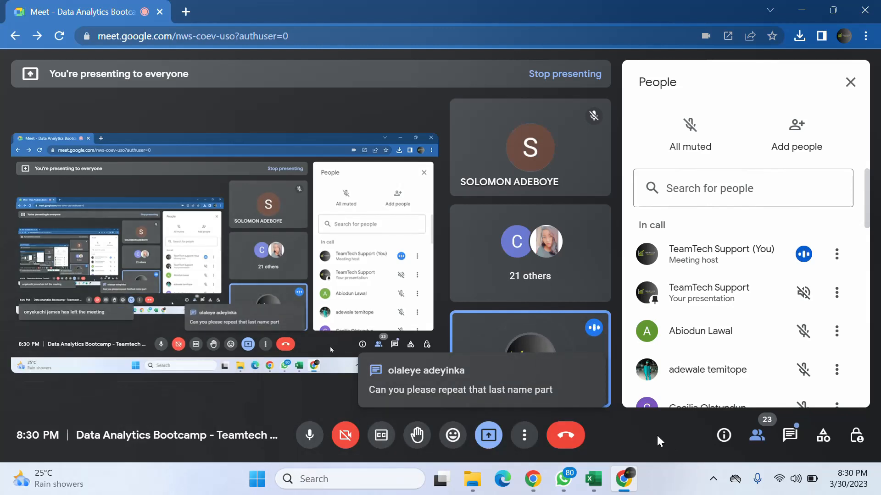
pyautogui.click(801, 9)
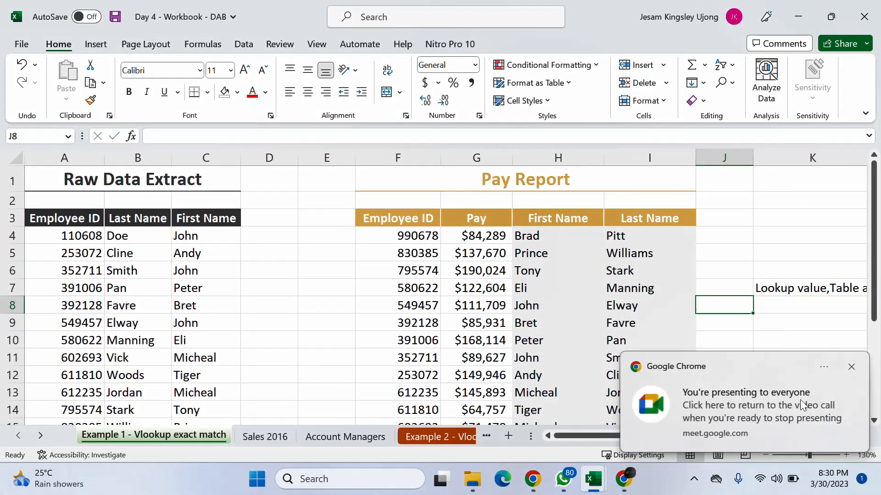
pyautogui.click(849, 364)
# - Clear the Last Name formulas in I4:I16 of the Pay Report
pyautogui.click(615, 253)
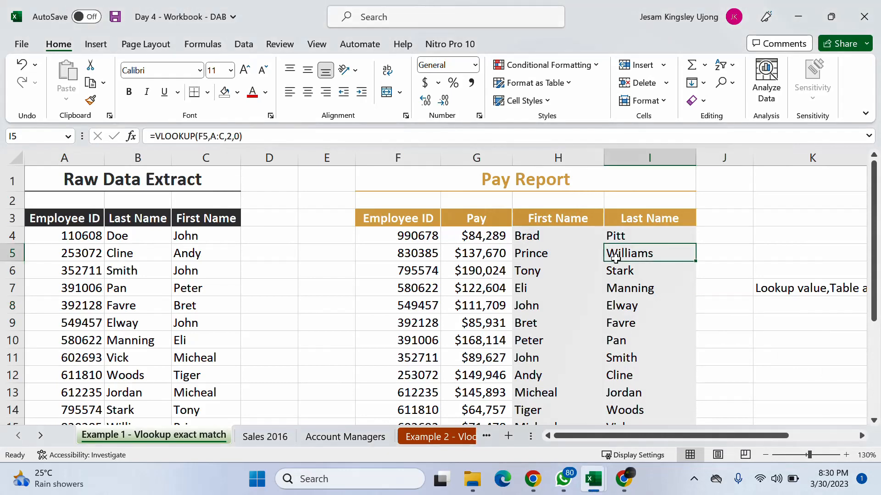
pyautogui.click(632, 235)
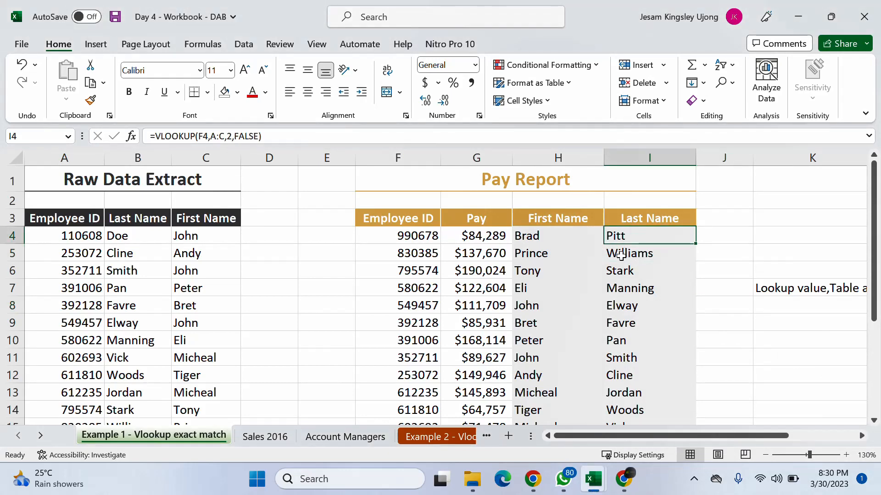
pyautogui.moveTo(621, 236); pyautogui.dragTo(625, 389)
pyautogui.scroll(1, 627, 384)
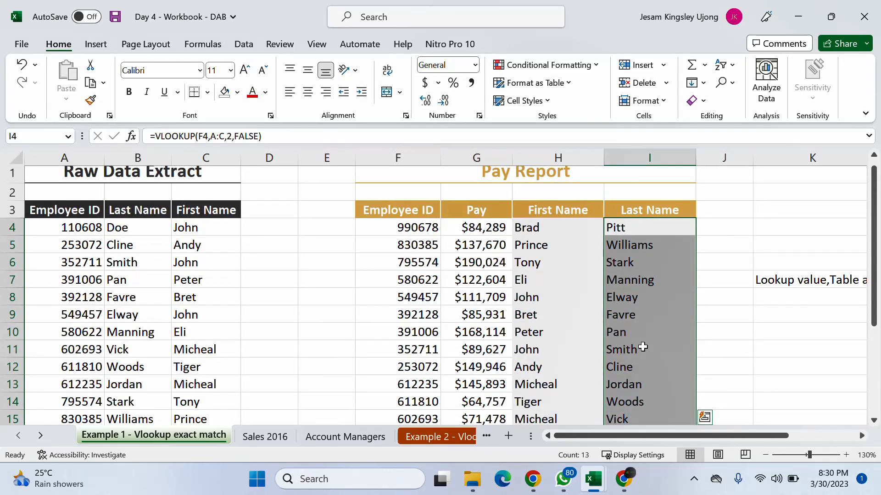
pyautogui.press('Delete')
# - Enter =VLOOKUP(F4,A:C,2,0) in I4 to retrieve the last name for the employee ID in F4
pyautogui.click(648, 230)
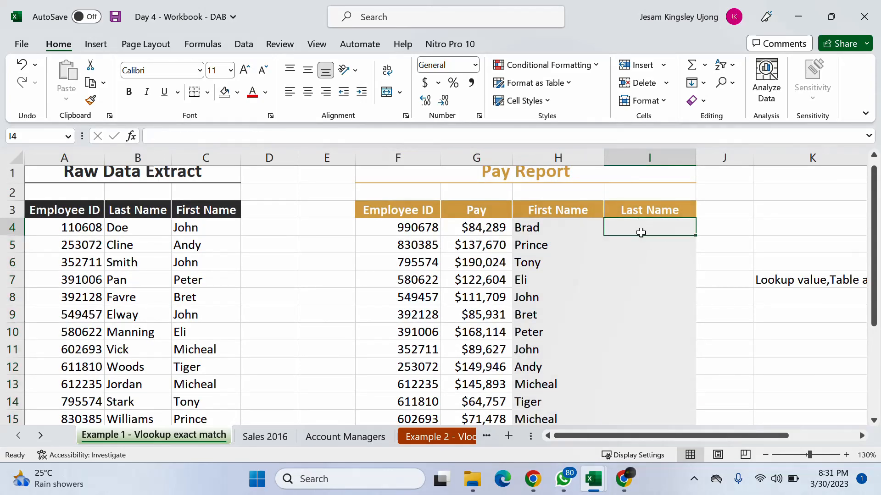
pyautogui.scroll(1, 620, 283)
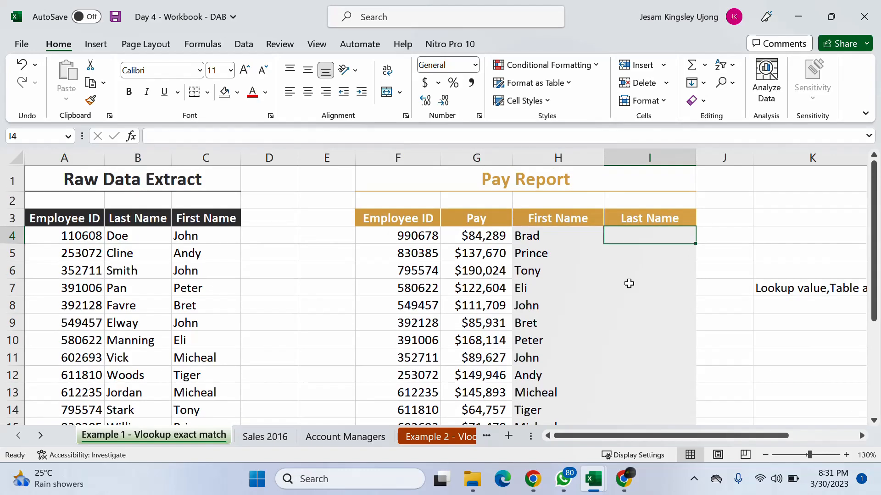
pyautogui.write('=vl')
pyautogui.press('Tab')
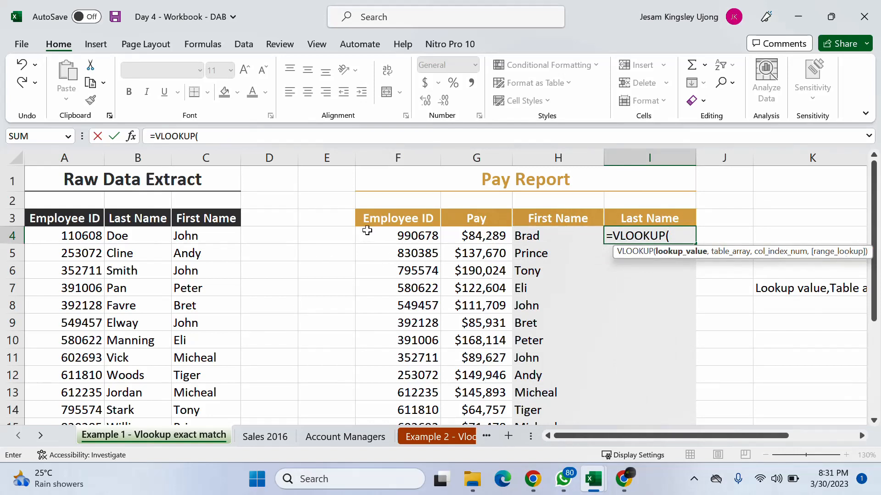
pyautogui.click(418, 237)
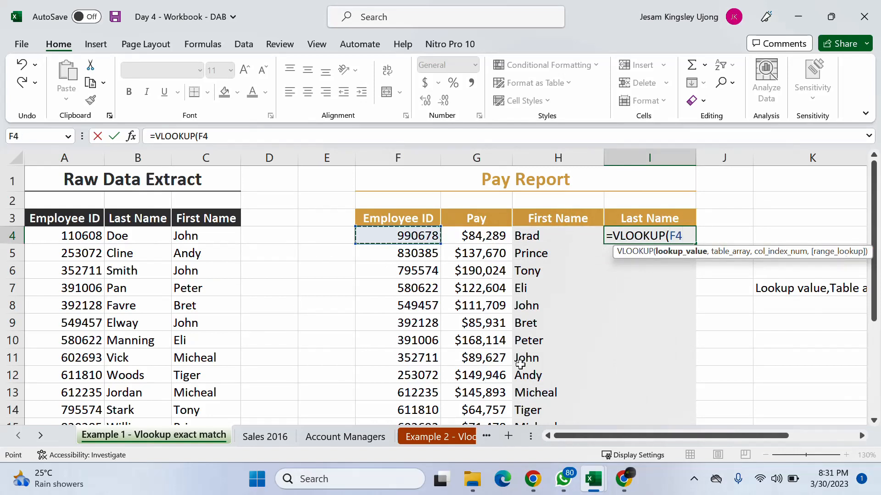
pyautogui.write(',')
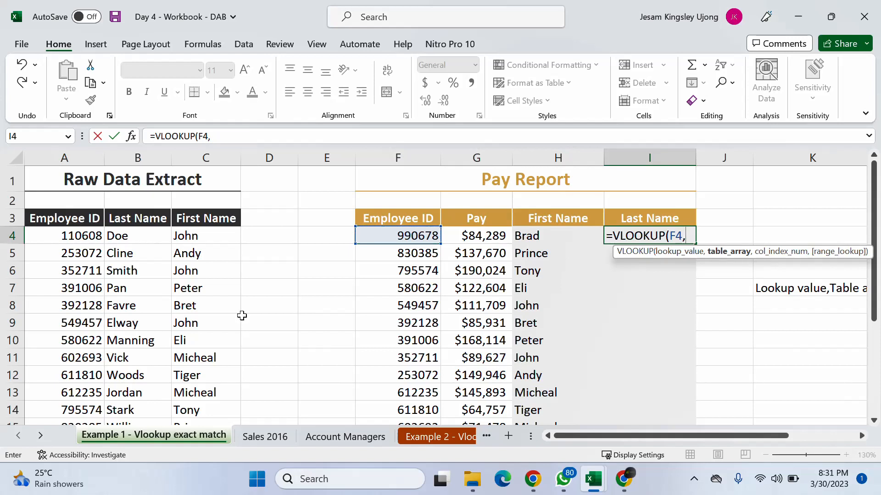
pyautogui.moveTo(53, 157); pyautogui.dragTo(200, 149)
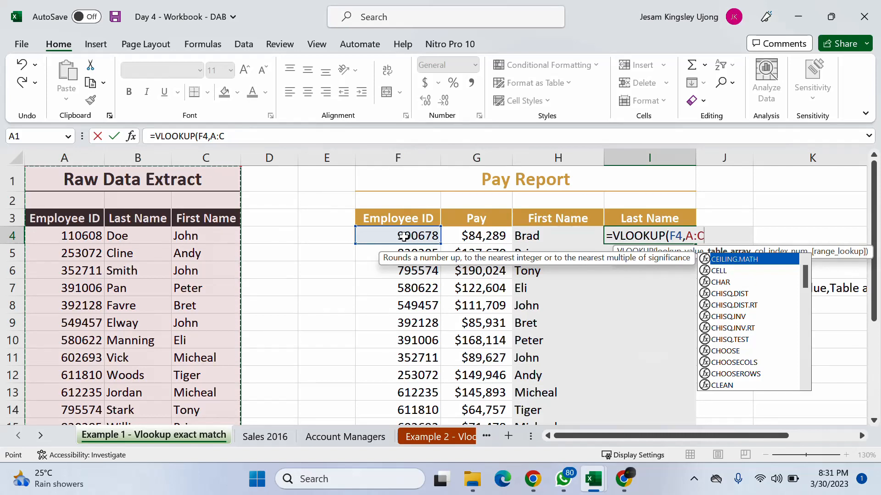
pyautogui.write(',')
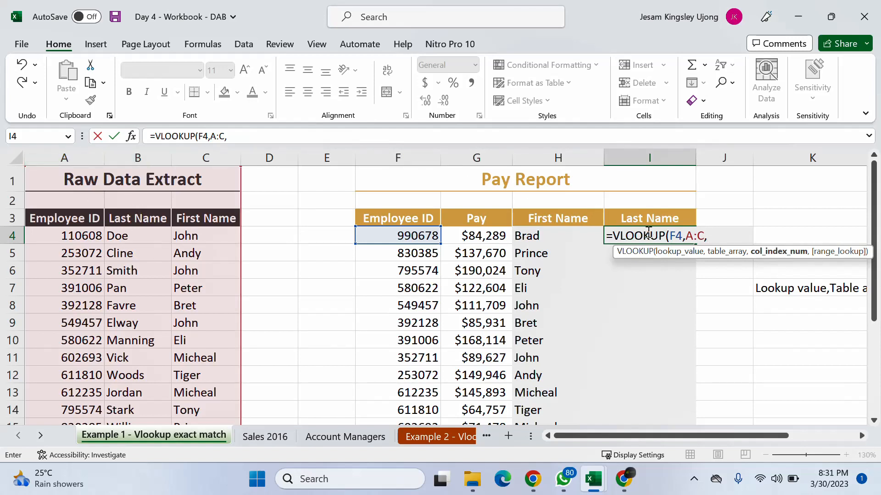
pyautogui.write('2,')
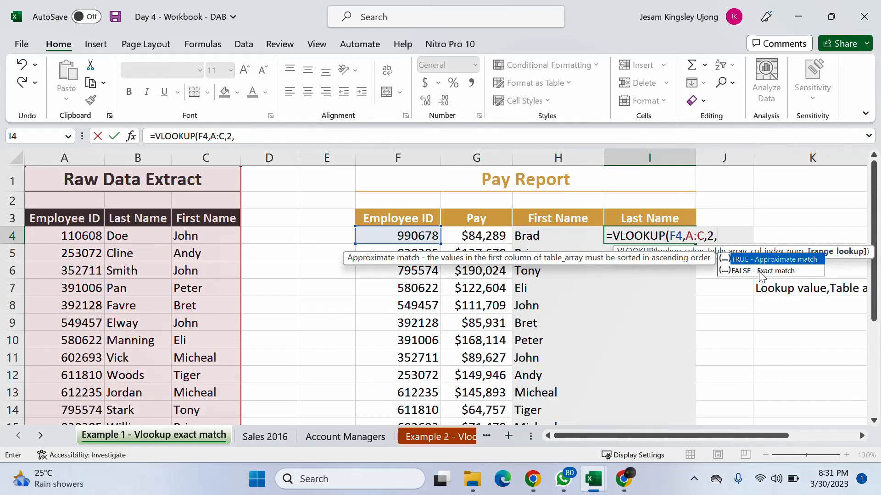
pyautogui.write('0)')
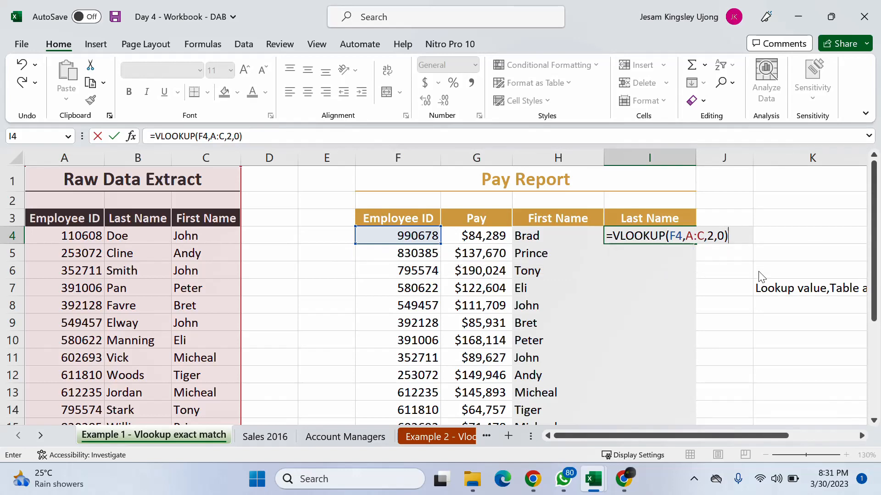
pyautogui.press('Return')
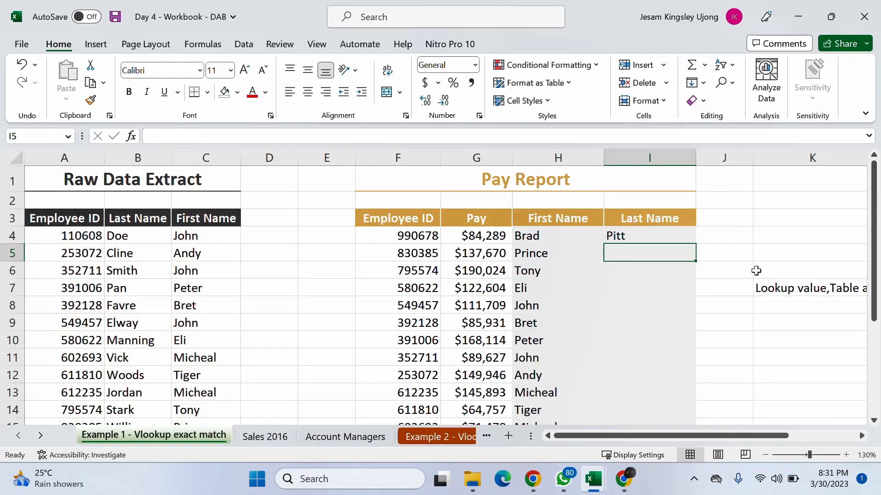
# - Fill the Last Name formula from I4 down through I16 of the Pay Report
pyautogui.scroll(-1, 730, 276)
pyautogui.click(650, 184)
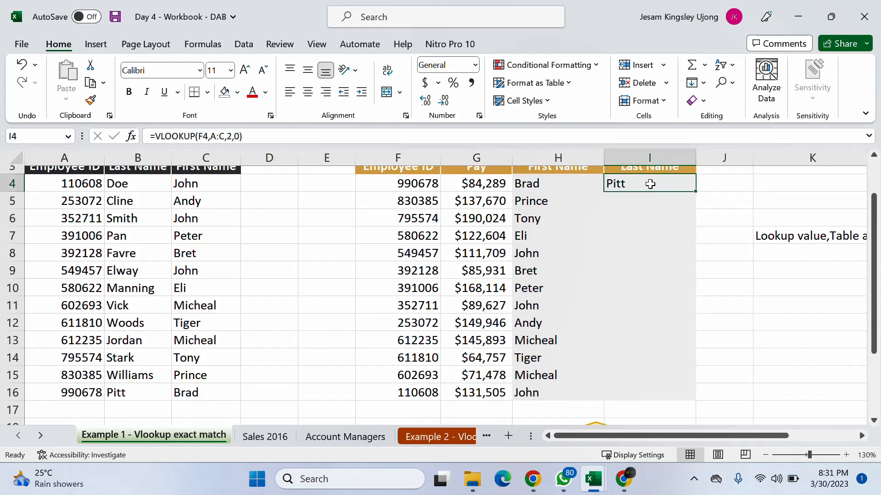
pyautogui.moveTo(695, 190); pyautogui.dragTo(688, 398)
# - Inspect several filled Last Name formulas in column I and the employee IDs they look up in column F
pyautogui.click(614, 392)
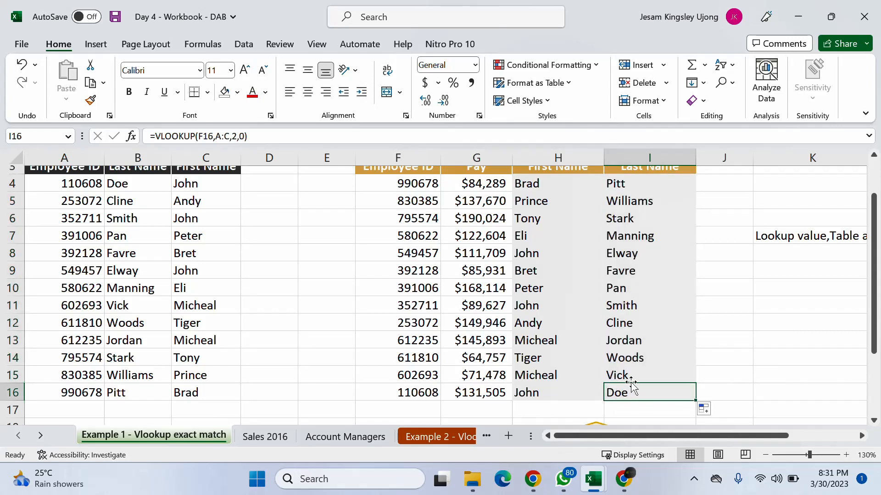
pyautogui.click(628, 374)
pyautogui.click(628, 322)
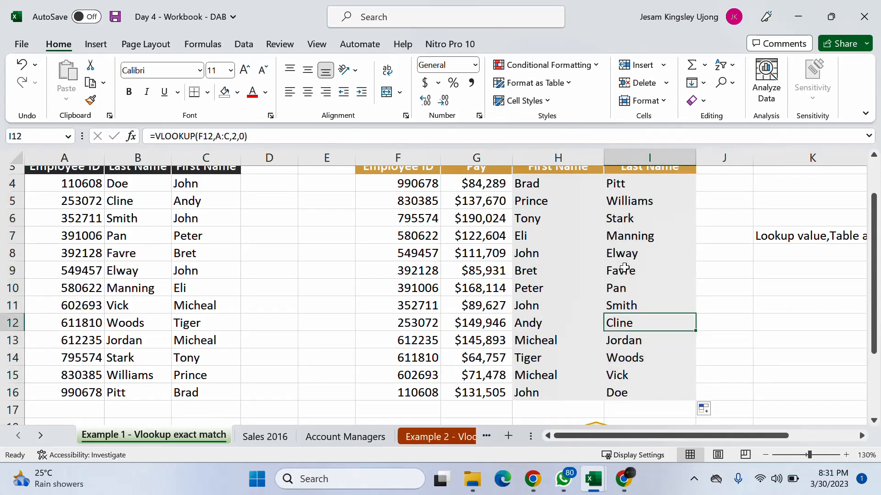
pyautogui.click(620, 252)
pyautogui.click(636, 184)
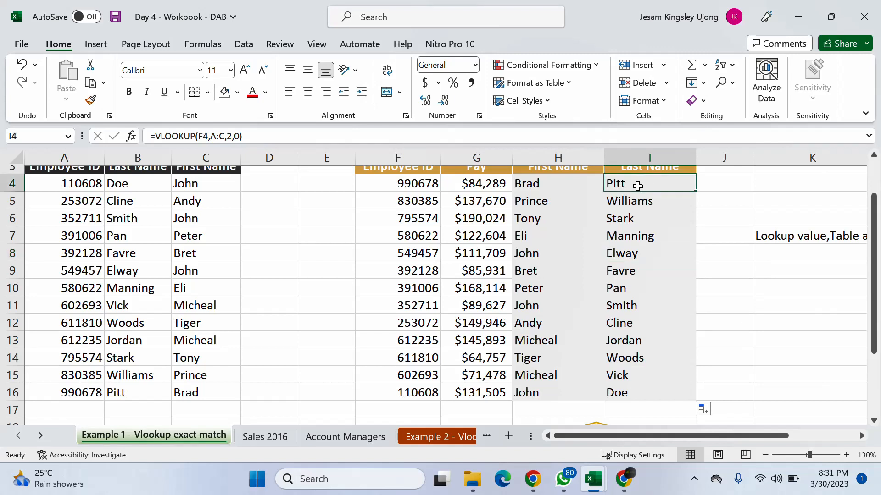
pyautogui.click(633, 205)
pyautogui.click(422, 207)
pyautogui.click(426, 254)
pyautogui.click(418, 289)
pyautogui.click(418, 323)
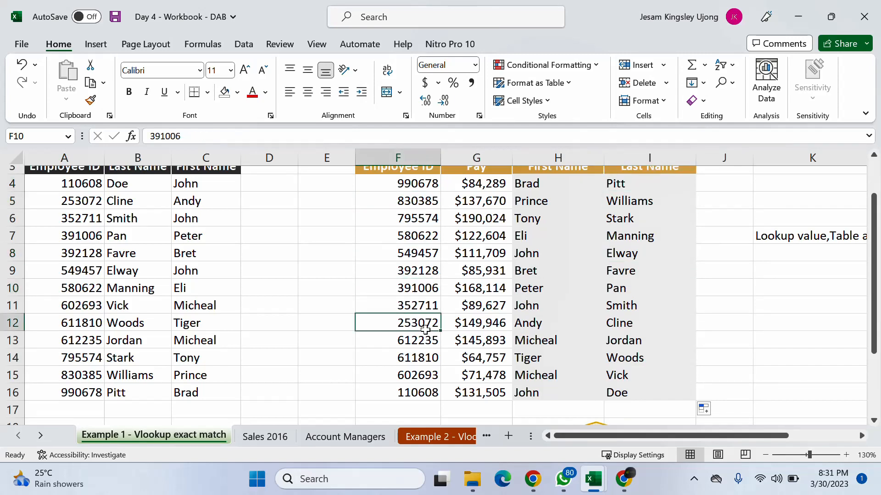
pyautogui.click(415, 392)
# - Review the retrieved last names from I4 down to I16, then view the whole Pay Report again
pyautogui.click(670, 187)
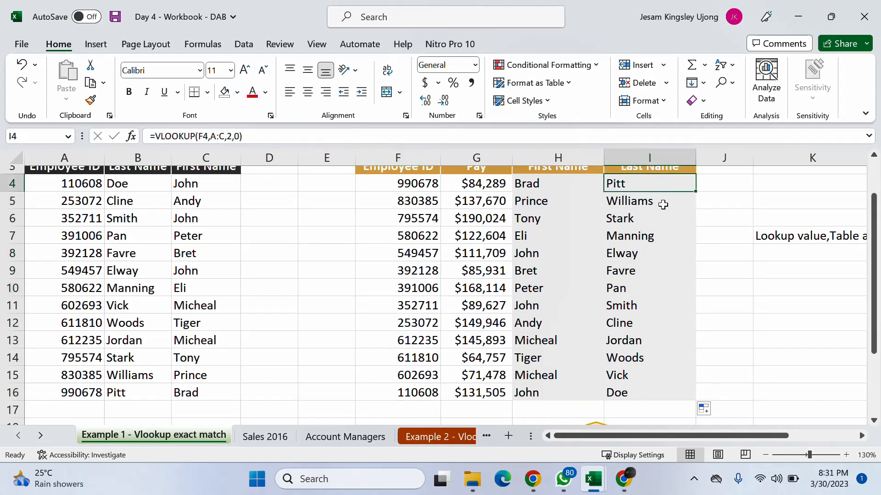
pyautogui.click(660, 234)
pyautogui.click(657, 273)
pyautogui.click(647, 359)
pyautogui.click(644, 380)
pyautogui.click(637, 395)
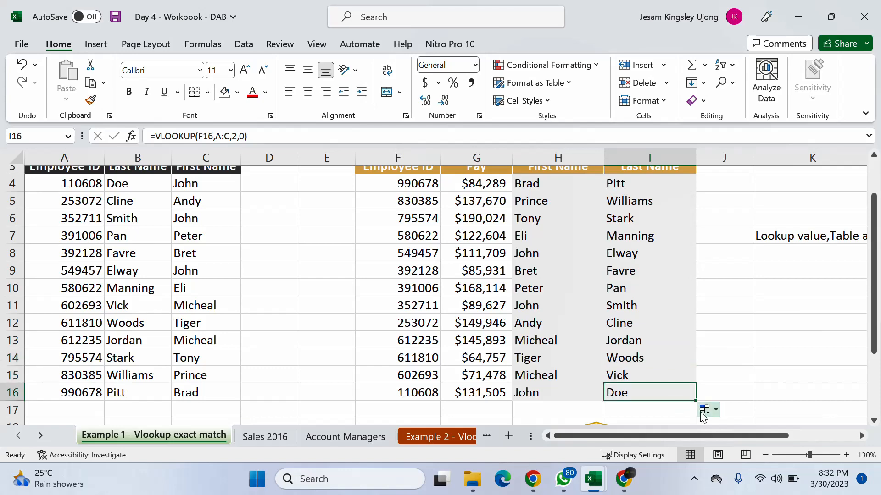
pyautogui.click(747, 301)
pyautogui.scroll(1, 734, 301)
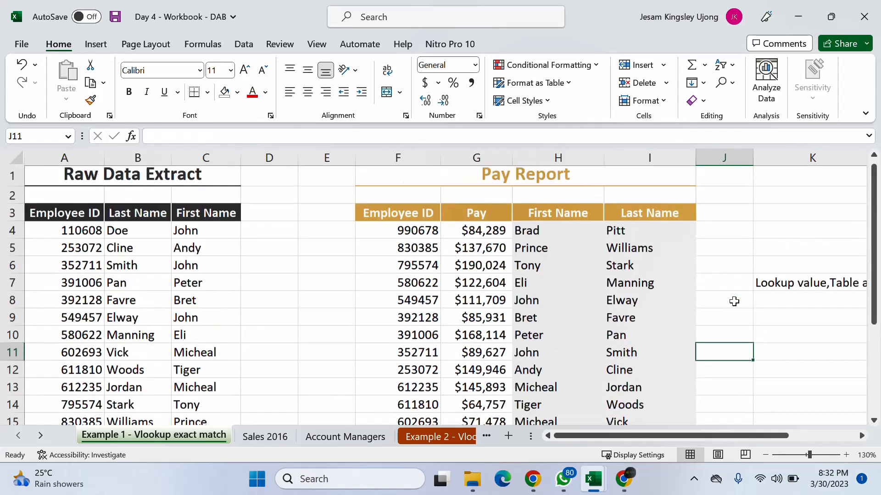
pyautogui.scroll(-1, 729, 308)
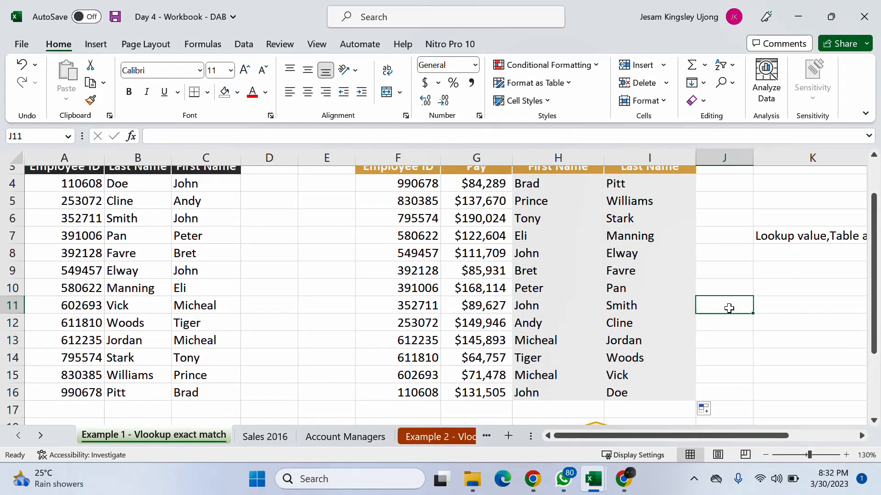
pyautogui.click(766, 454)
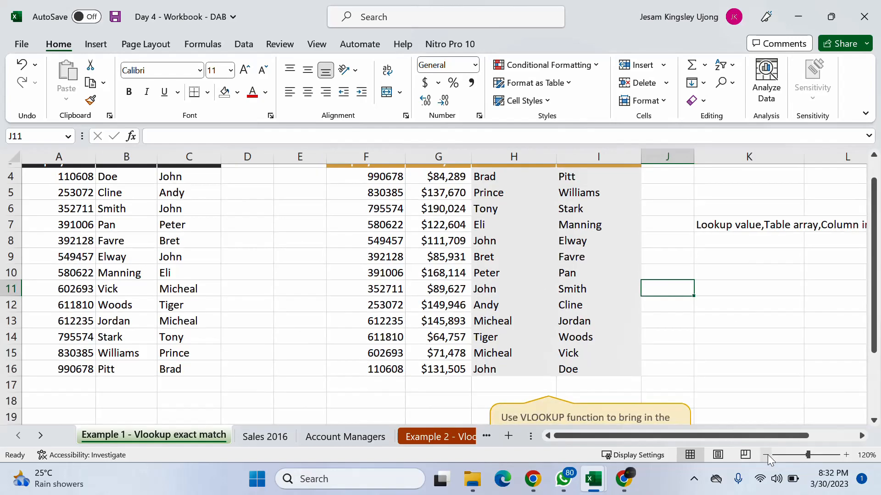
pyautogui.scroll(1, 734, 381)
pyautogui.scroll(-1, 715, 348)
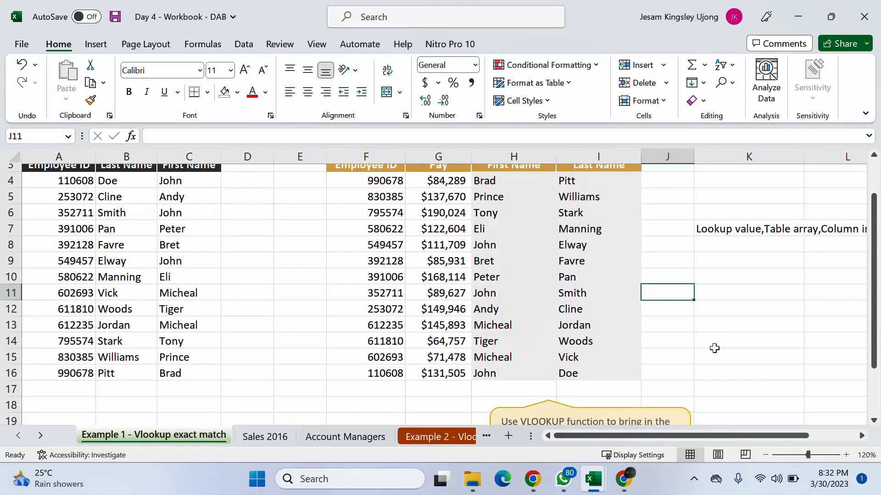
pyautogui.scroll(1, 715, 348)
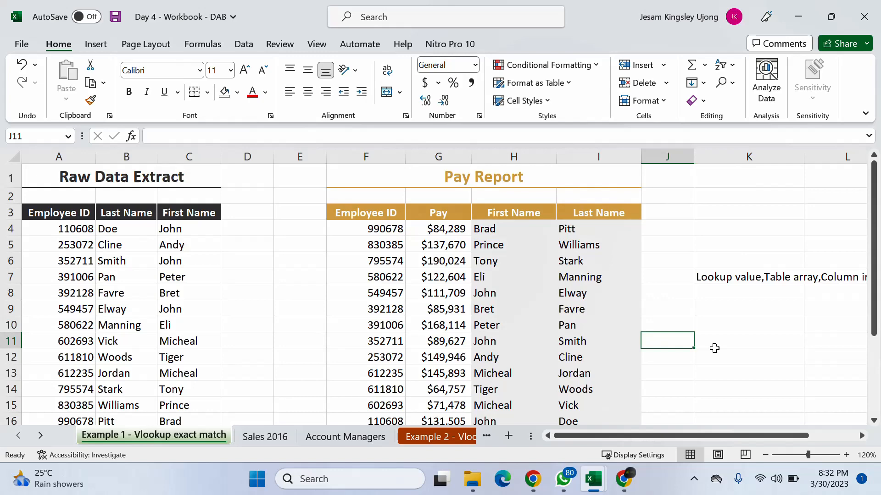
# - Switch to the Google Meet call to read the in-call messages and participant list, and return to the workbook
pyautogui.click(622, 479)
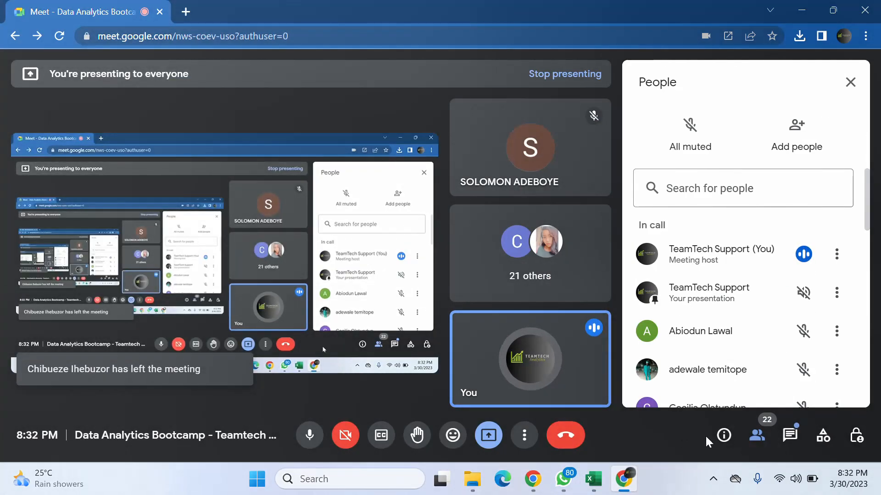
pyautogui.click(793, 438)
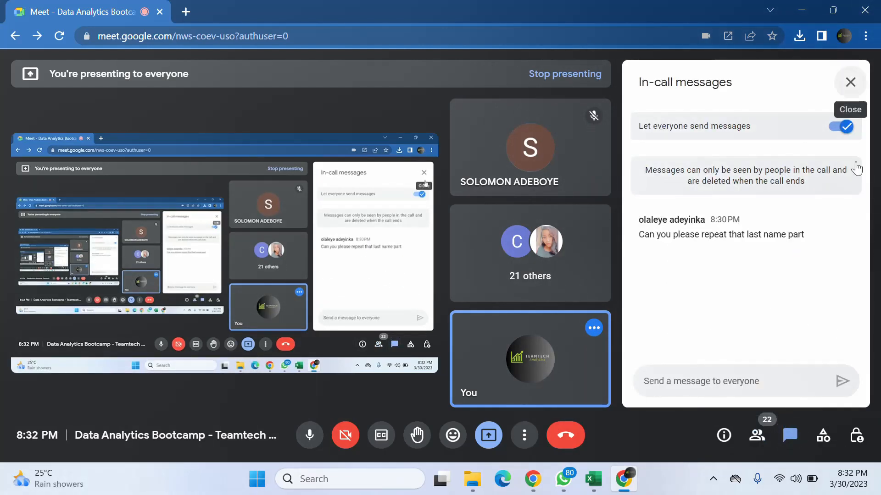
pyautogui.click(757, 435)
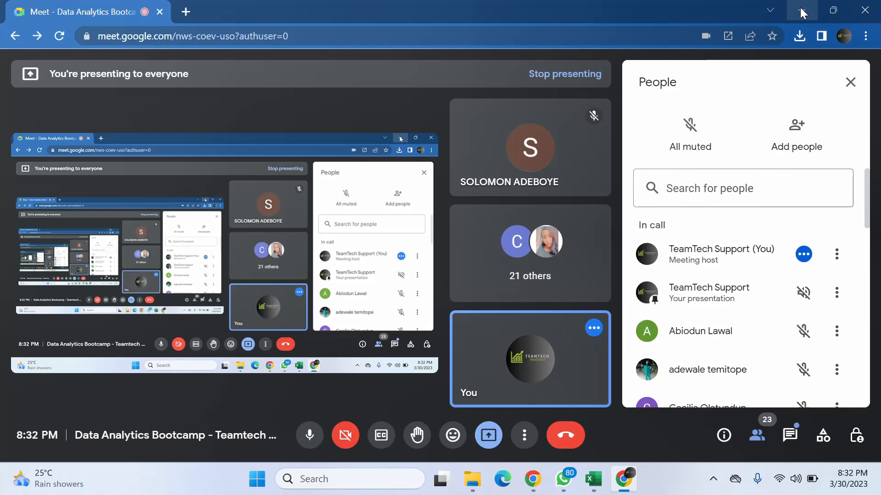
pyautogui.click(800, 7)
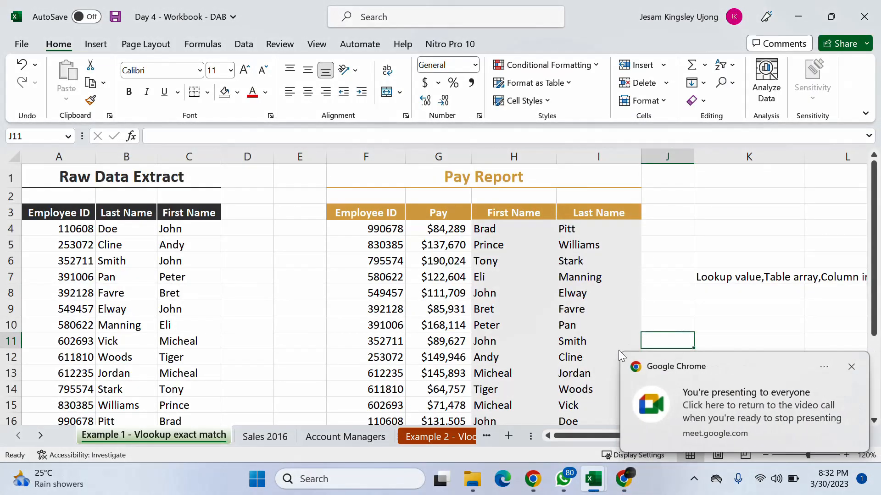
pyautogui.click(851, 367)
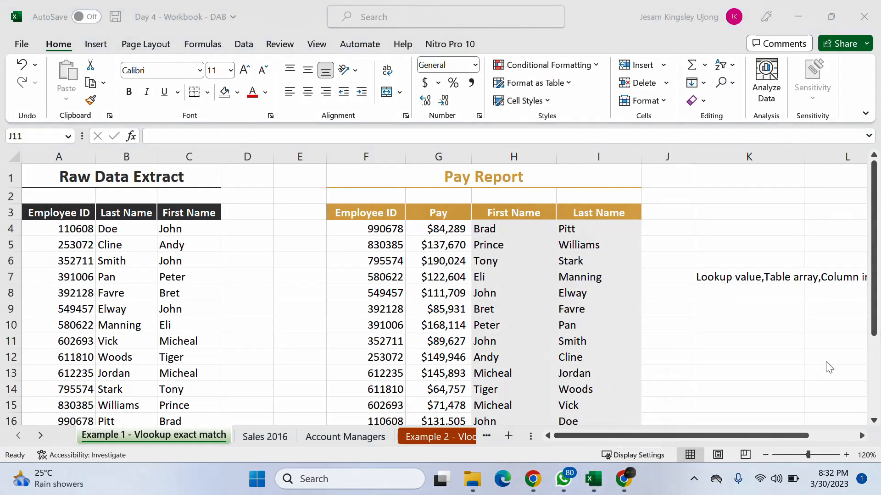
# - Look over the Sales 2016 summary sheet, comparing it with the exact-match example sheet and the Account Managers sheet
pyautogui.click(265, 438)
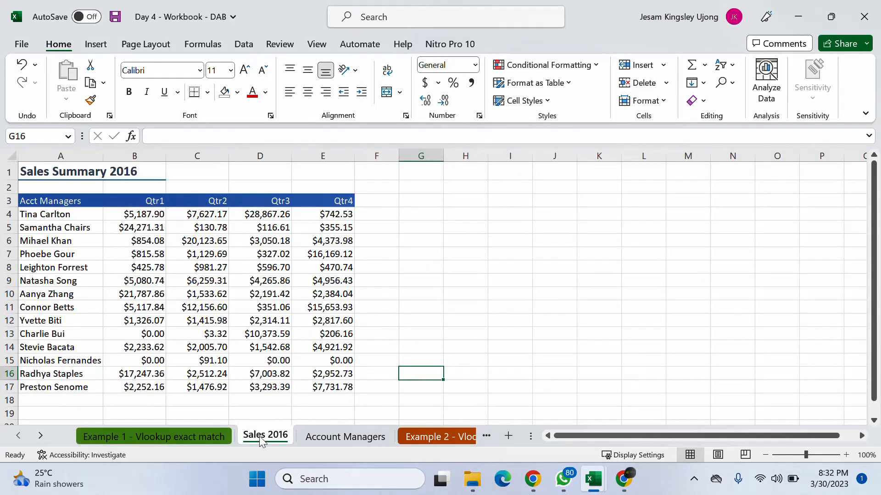
pyautogui.click(215, 435)
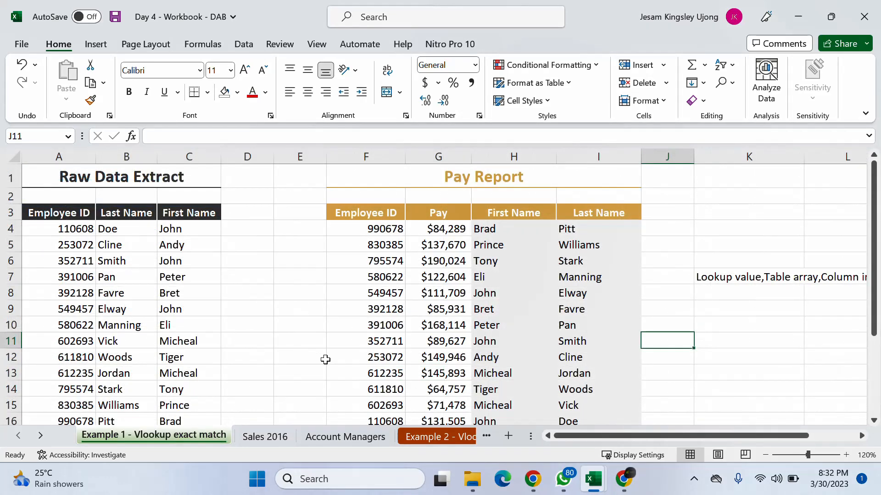
pyautogui.scroll(-4, 325, 358)
pyautogui.scroll(2, 325, 359)
pyautogui.scroll(4, 326, 359)
pyautogui.click(266, 436)
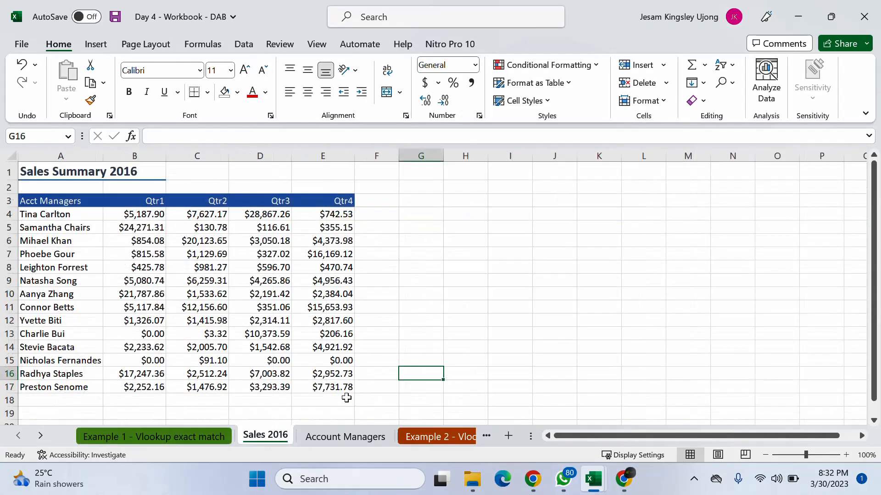
pyautogui.click(321, 437)
pyautogui.click(277, 440)
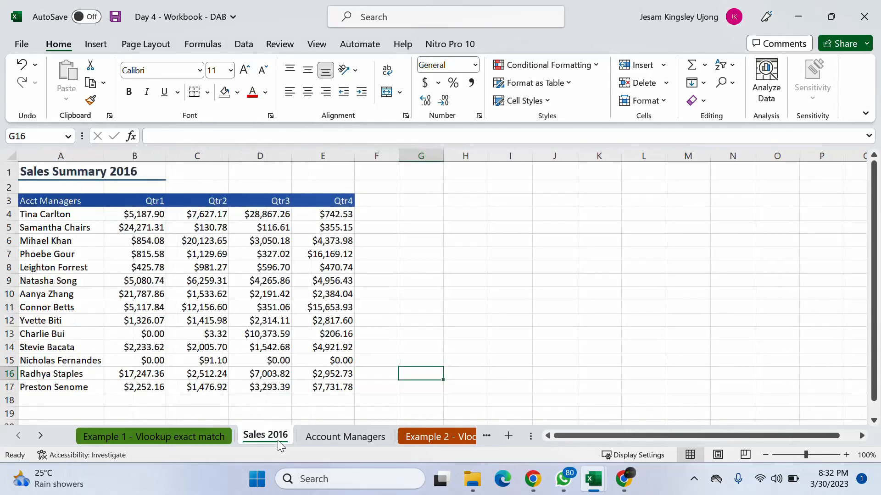
# - On the Account Managers sheet, enter the heading Qtr 1 in B1 and fill the series across to Qtr 4 in E1
pyautogui.click(361, 438)
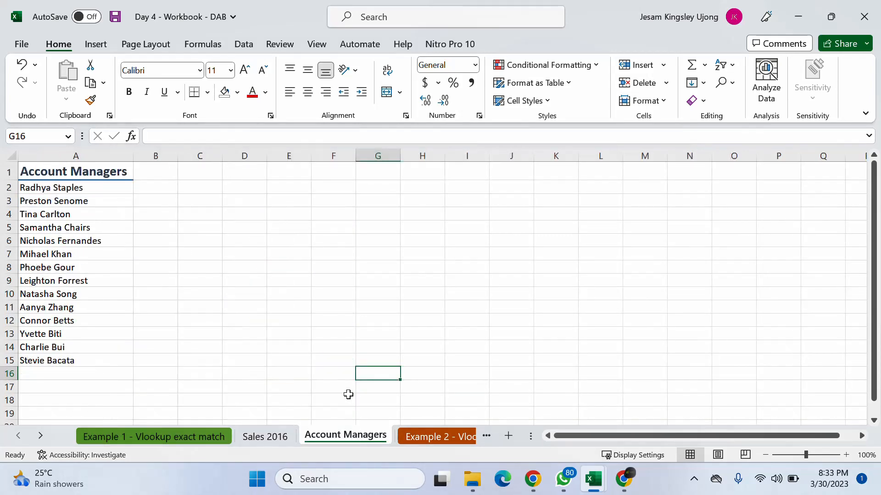
pyautogui.click(184, 178)
pyautogui.click(157, 173)
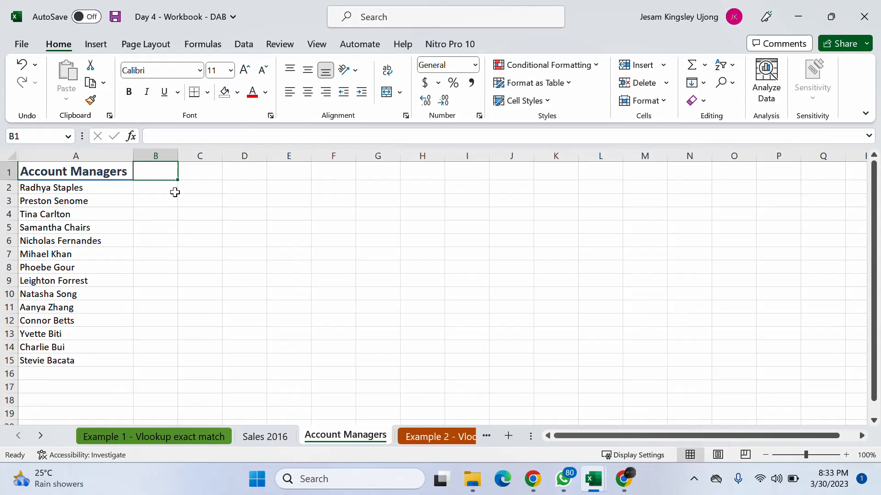
pyautogui.write('Q')
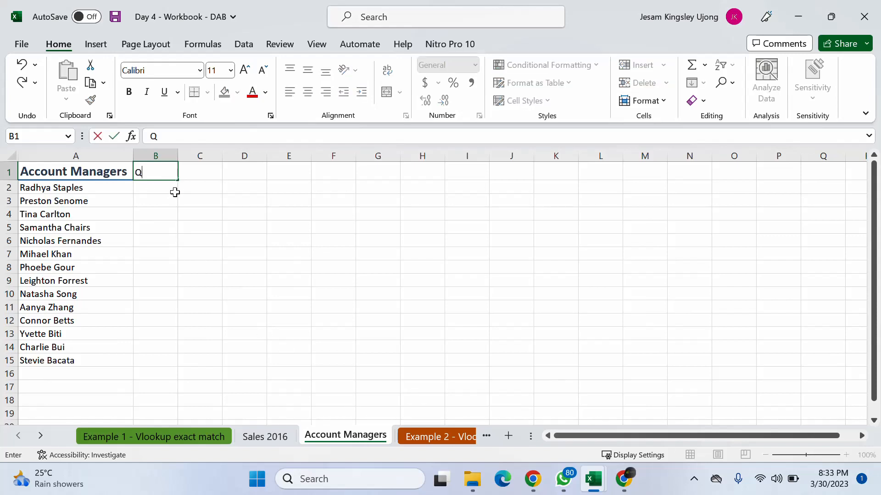
pyautogui.write('tr 1')
pyautogui.click(180, 171)
pyautogui.click(163, 174)
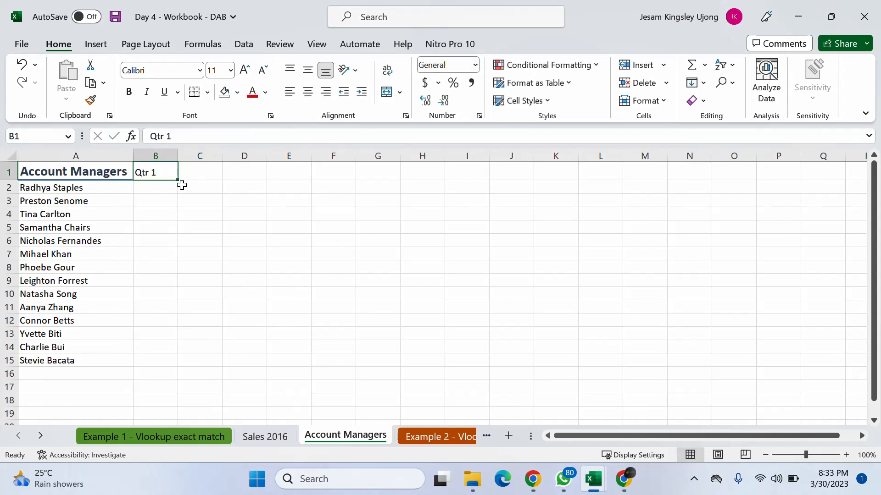
pyautogui.moveTo(179, 181); pyautogui.dragTo(287, 181)
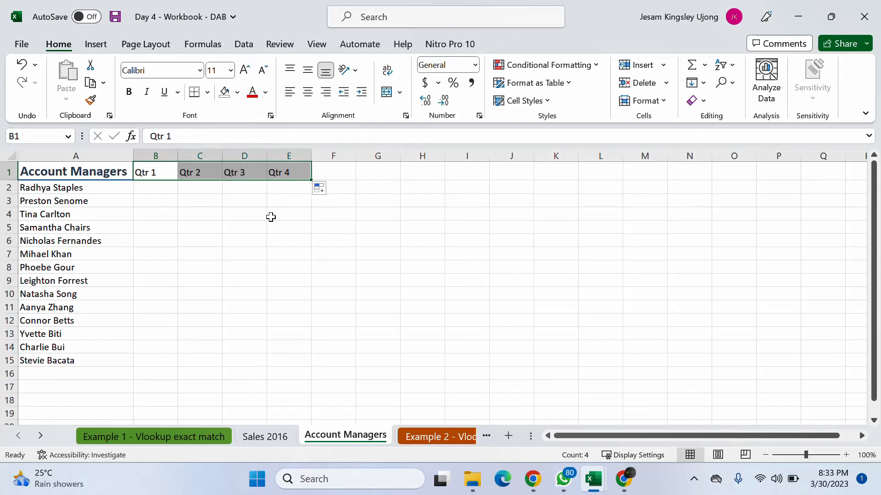
# - Copy the formatting of the Account Managers heading in A1 onto the quarter headings in B1:E1 with Format Painter
pyautogui.click(115, 176)
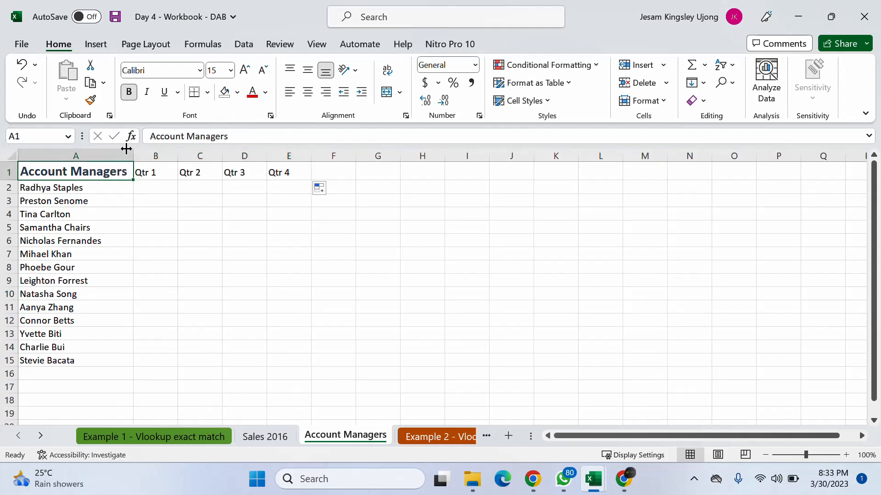
pyautogui.click(129, 91)
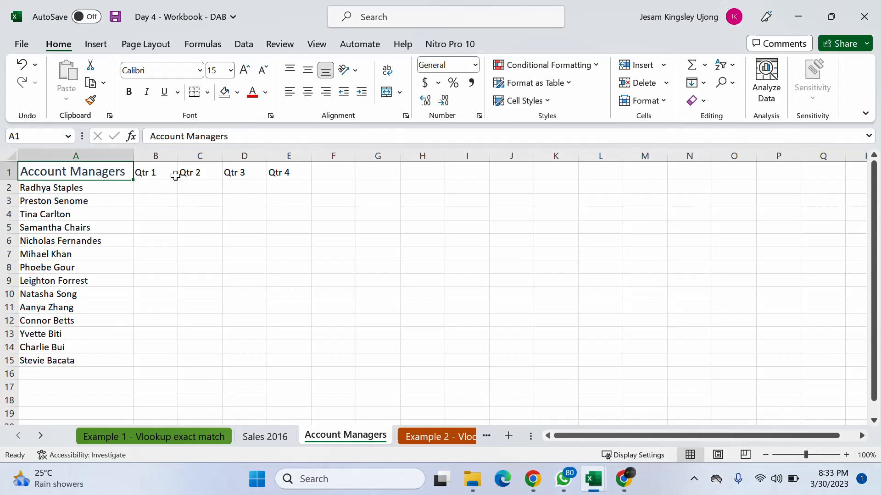
pyautogui.hotkey('ctrl', 'b')
pyautogui.click(90, 100)
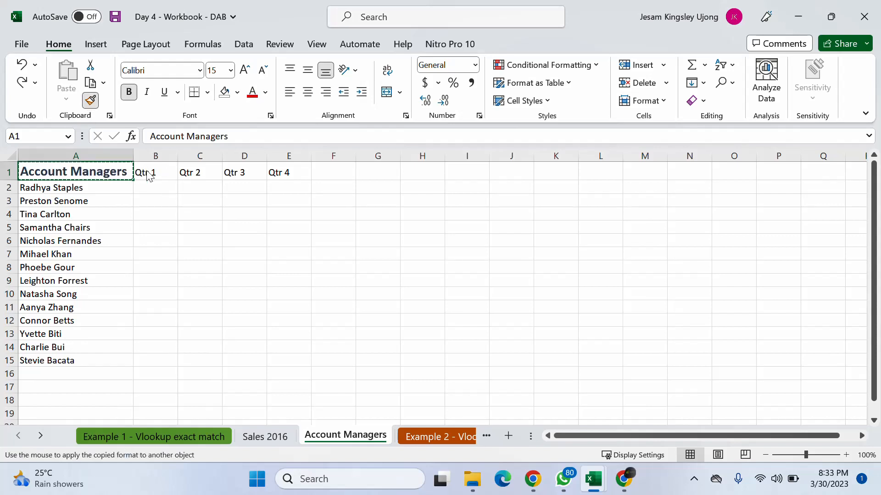
pyautogui.moveTo(149, 172)
pyautogui.mouseDown()
pyautogui.moveTo(196, 163)
pyautogui.moveTo(306, 166)
pyautogui.mouseUp()
pyautogui.click(342, 226)
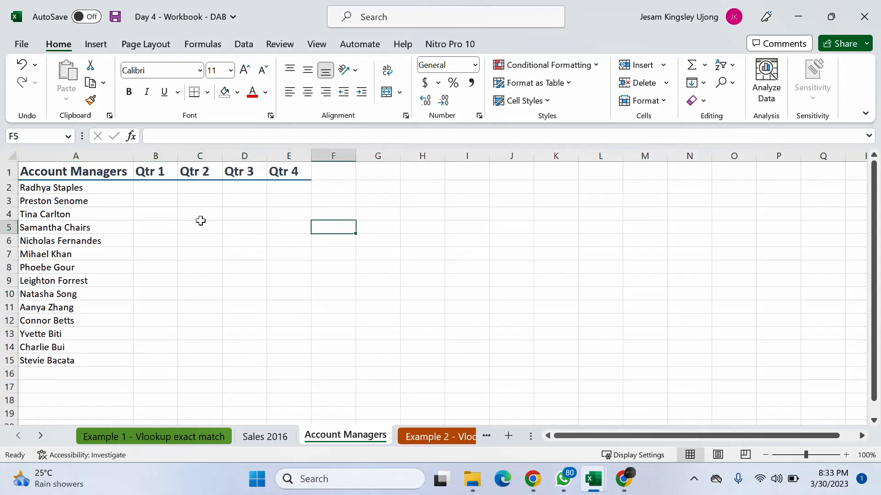
pyautogui.click(171, 229)
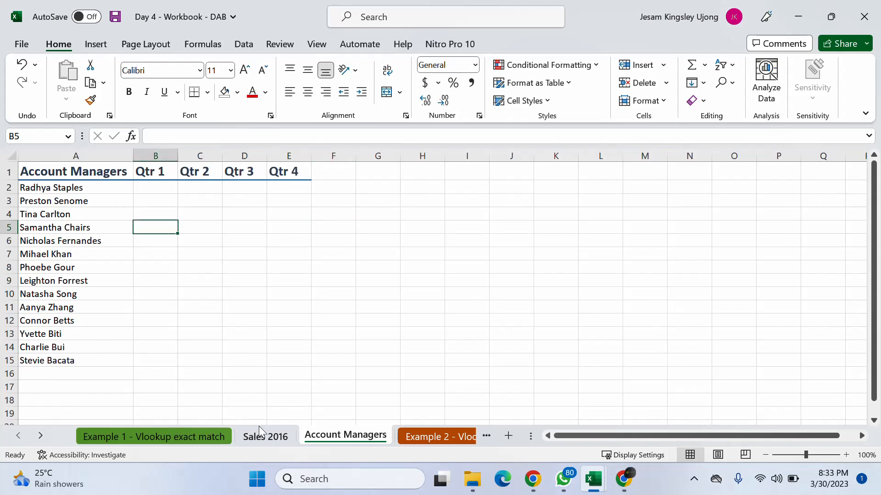
pyautogui.click(172, 437)
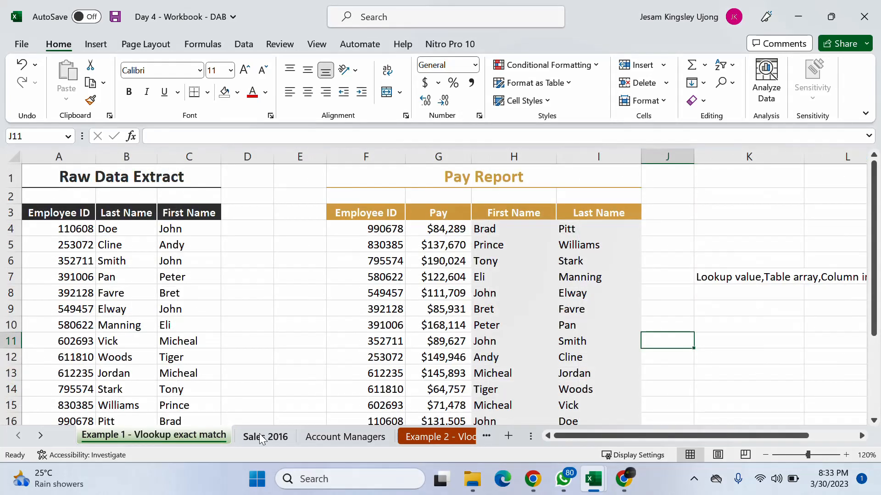
pyautogui.click(272, 437)
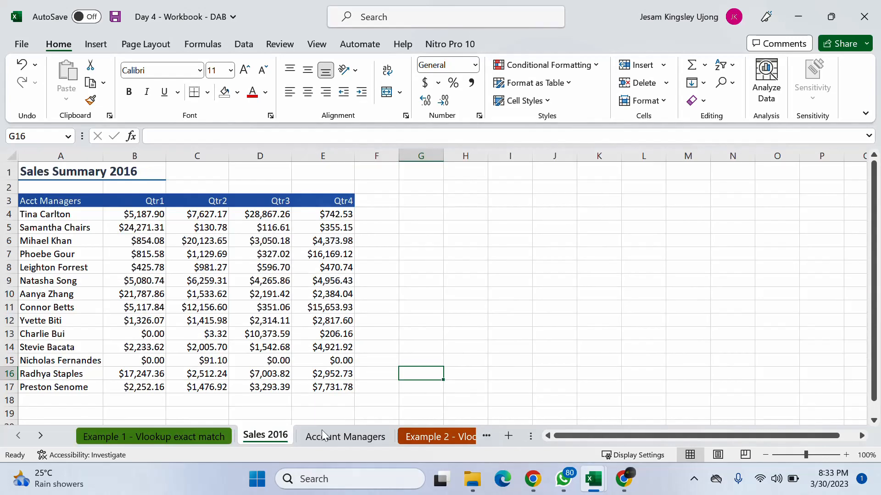
pyautogui.click(335, 438)
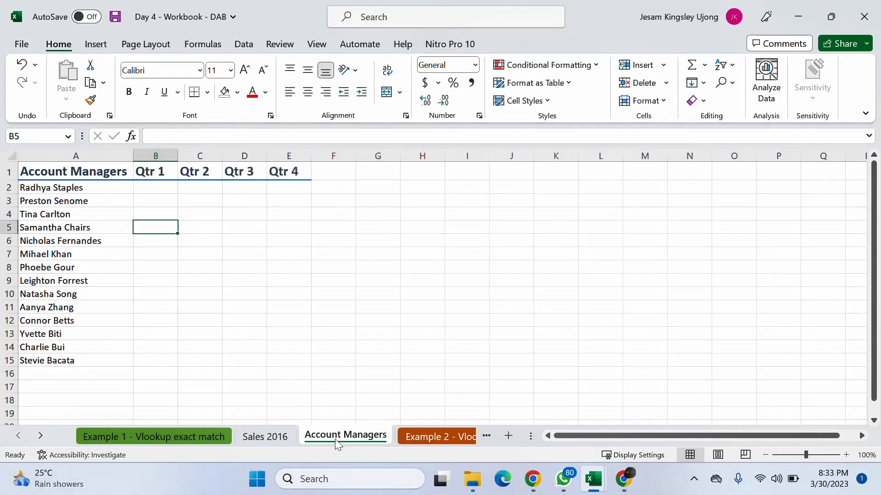
# - Highlight the account manager names in A4, A7, A10 and A13 with a yellow fill
pyautogui.click(80, 202)
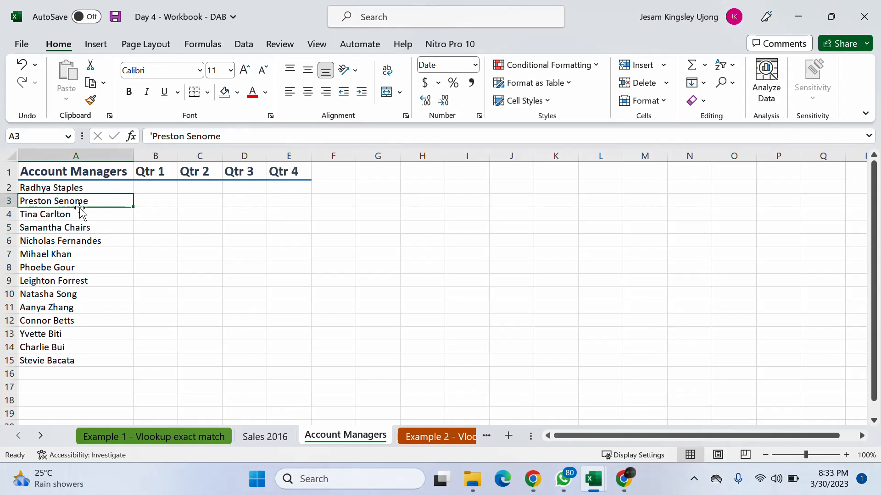
pyautogui.click(81, 215)
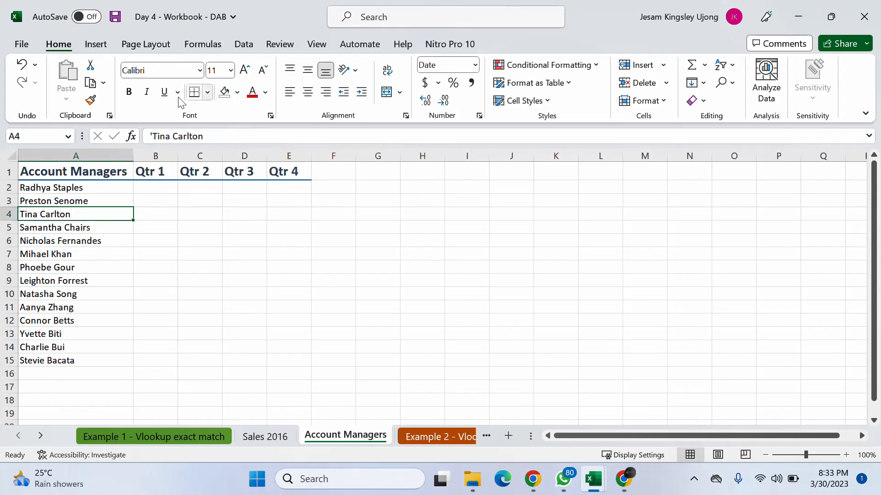
pyautogui.click(237, 92)
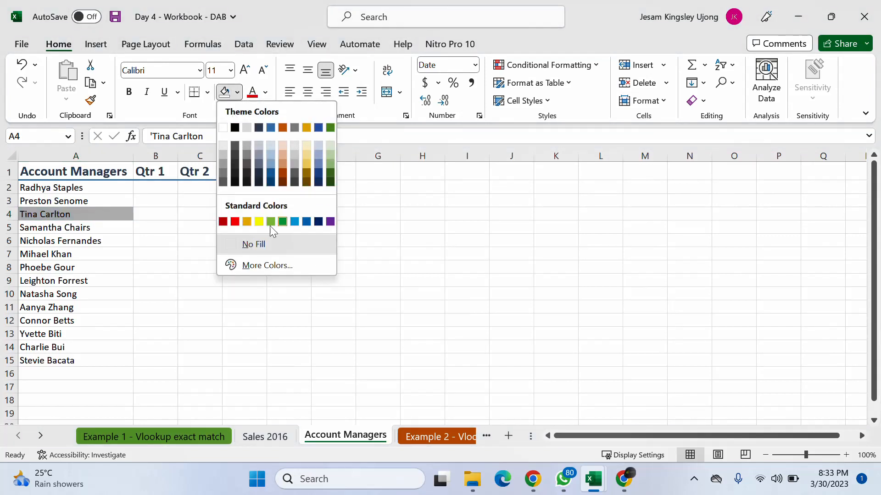
pyautogui.click(258, 223)
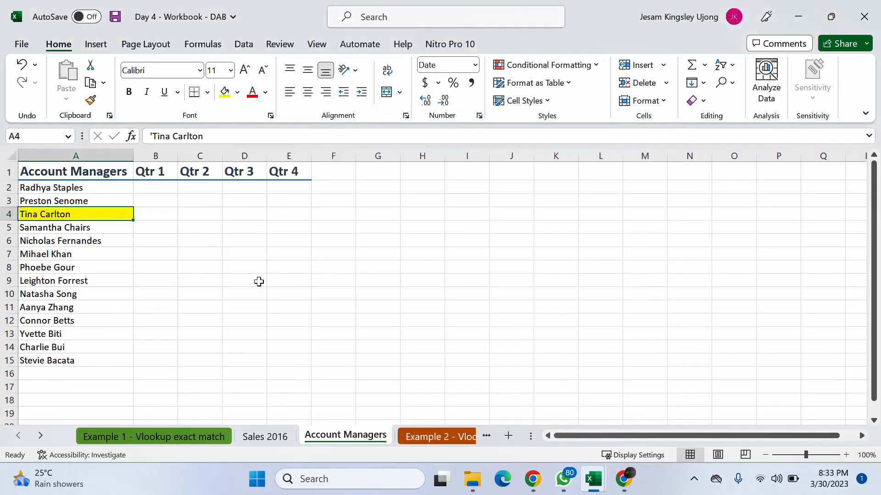
pyautogui.click(81, 256)
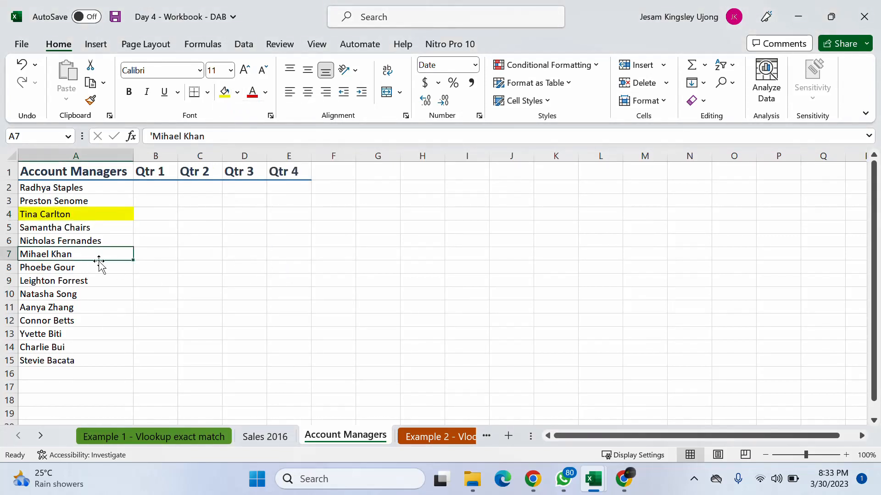
pyautogui.click(222, 93)
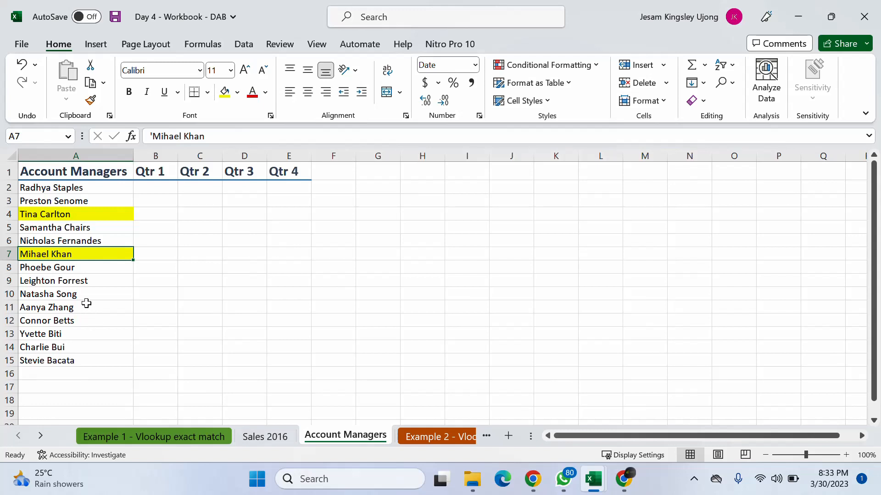
pyautogui.click(110, 300)
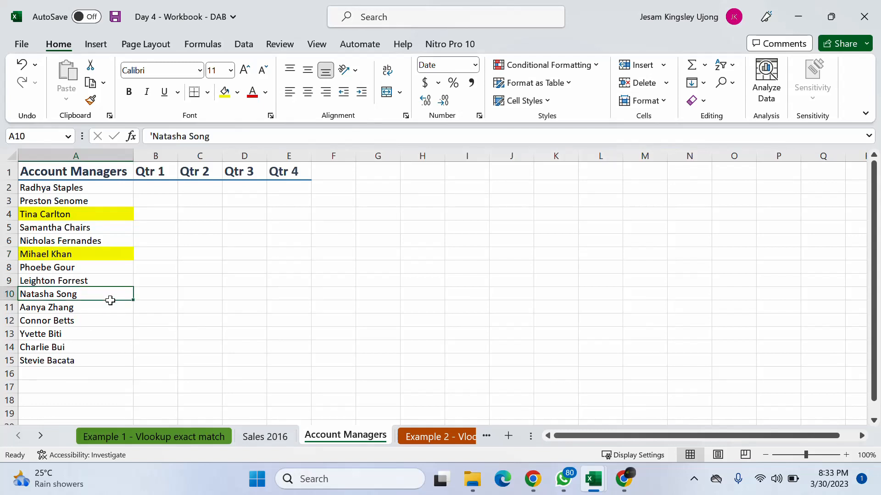
pyautogui.click(224, 92)
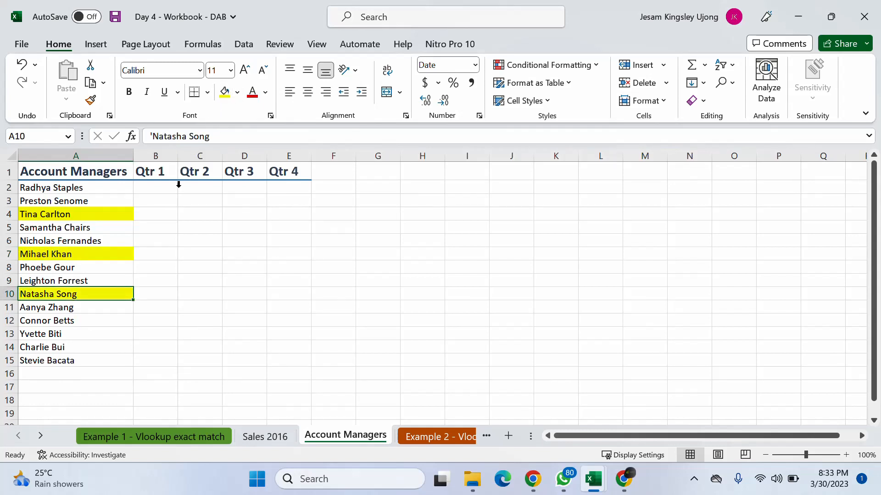
pyautogui.click(113, 339)
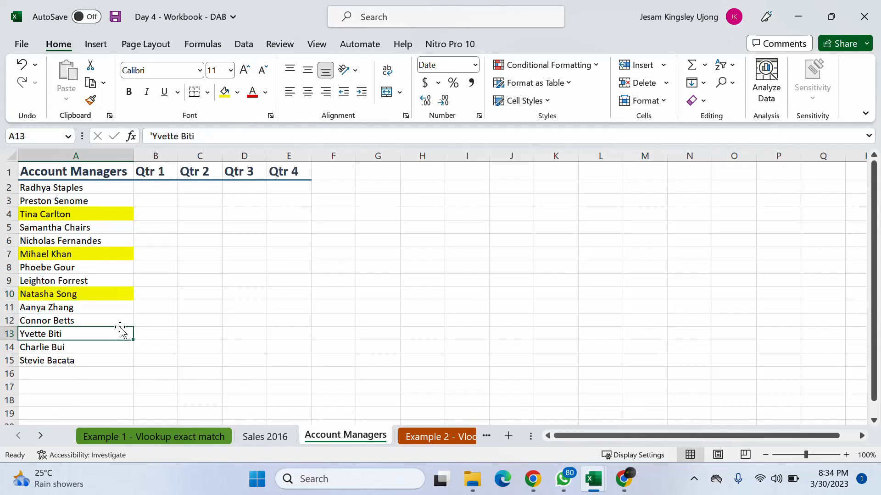
pyautogui.click(224, 93)
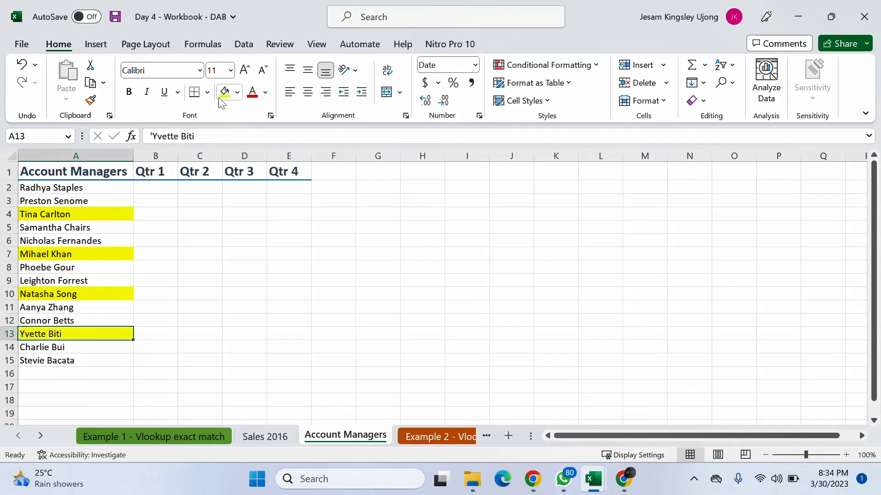
# - Review the quarter cells beside the highlighted account managers against the quarterly figures on the Sales 2016 sheet
pyautogui.click(151, 217)
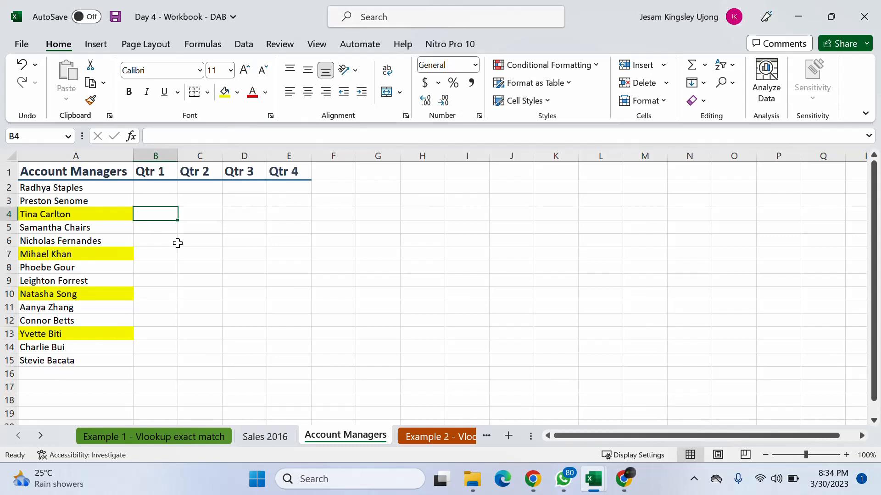
pyautogui.click(266, 437)
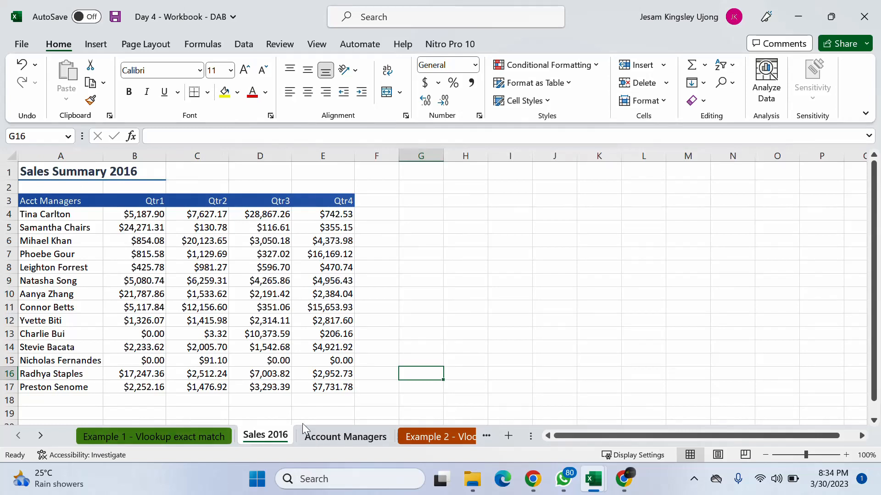
pyautogui.click(311, 437)
pyautogui.click(167, 192)
pyautogui.click(166, 172)
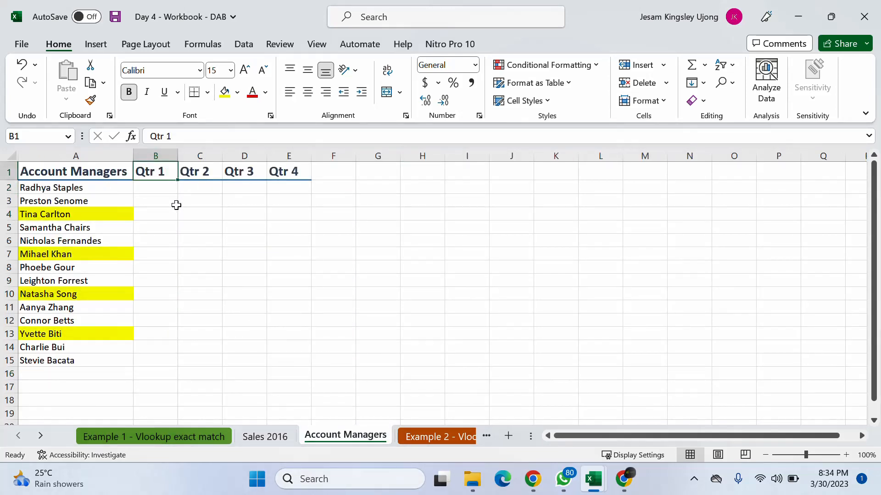
pyautogui.click(174, 212)
pyautogui.click(202, 210)
pyautogui.click(238, 210)
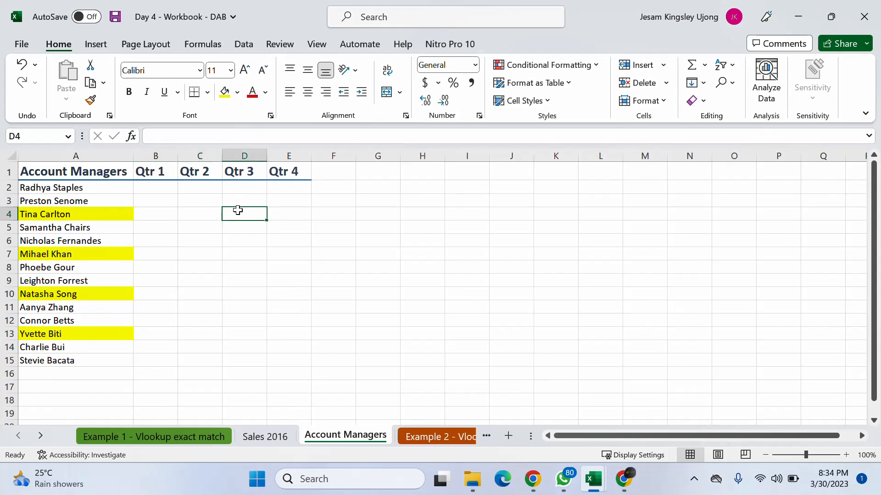
pyautogui.click(300, 212)
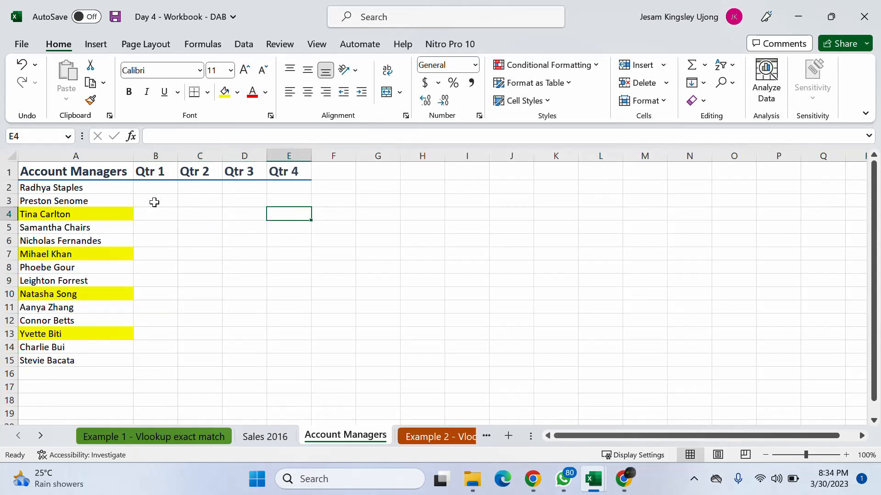
pyautogui.click(156, 259)
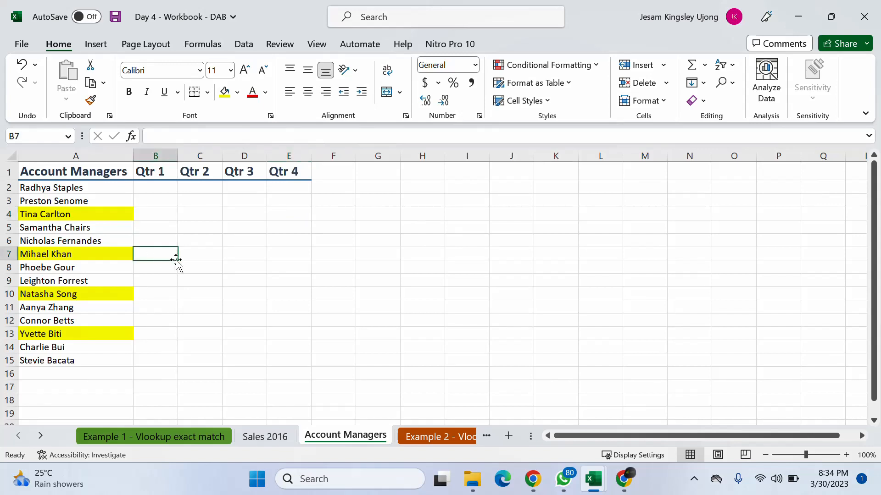
pyautogui.click(224, 267)
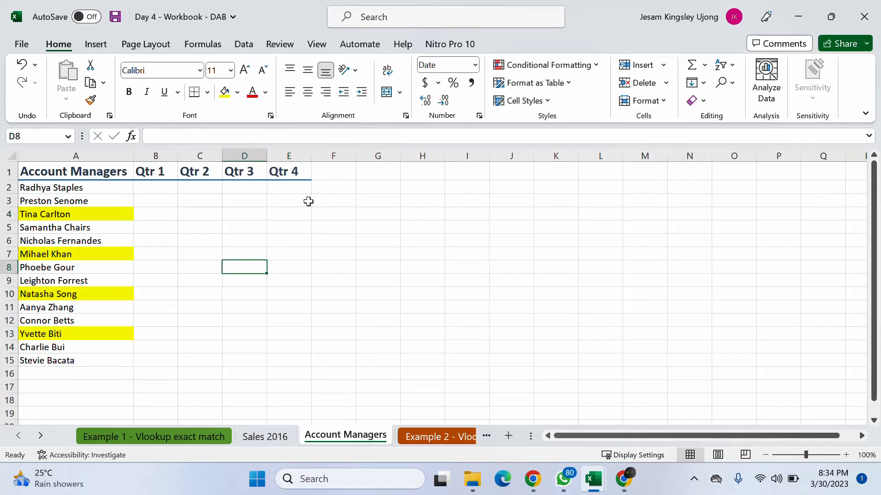
# - Enter the heading Average in F1 of the Account Managers sheet
pyautogui.click(334, 202)
pyautogui.click(337, 169)
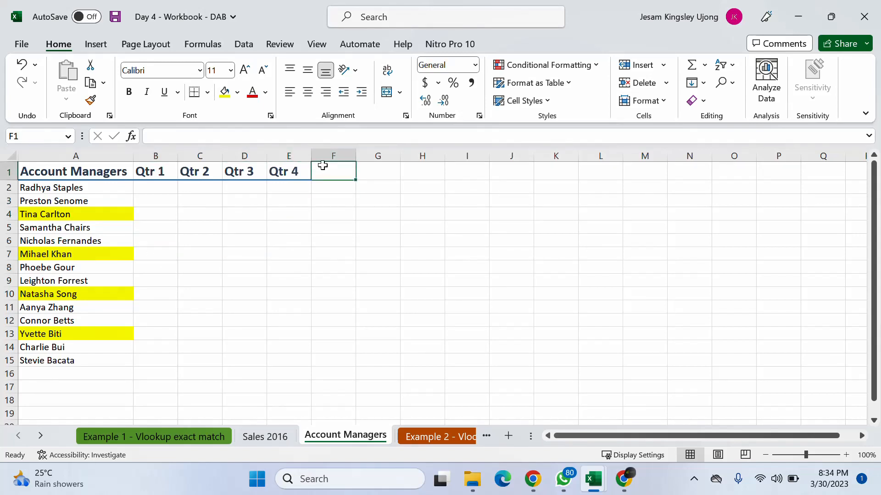
pyautogui.write('Aver')
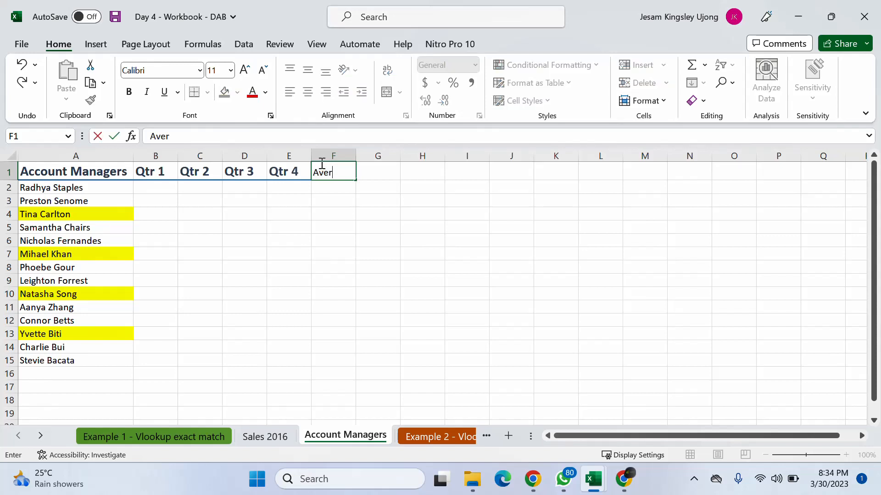
pyautogui.write('agwe')
pyautogui.press('BackSpace')
pyautogui.write('e')
pyautogui.press('Return')
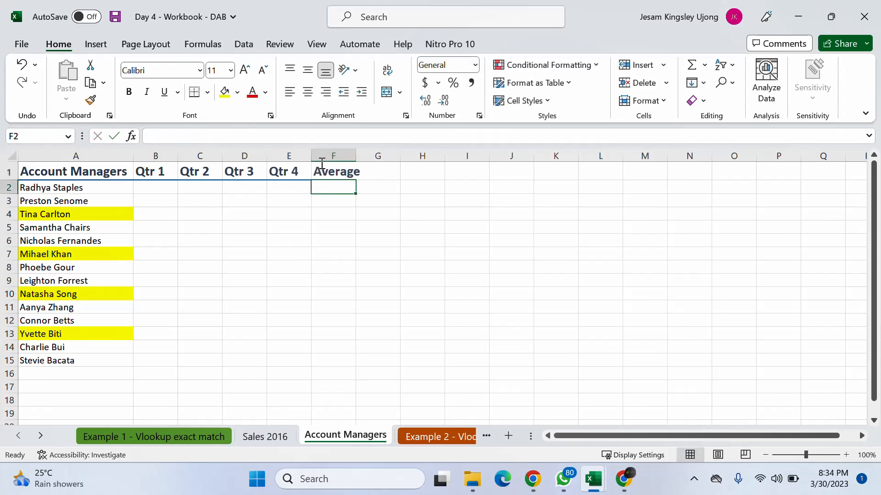
# - Copy the formatting of the Qtr 4 heading in E1 onto the Average heading in F1 with Format Painter
pyautogui.click(324, 173)
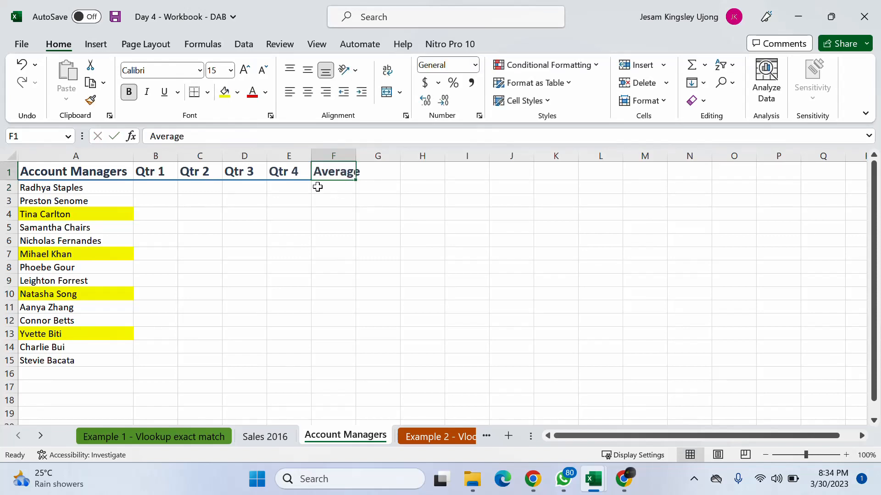
pyautogui.click(291, 177)
pyautogui.doubleClick(91, 100)
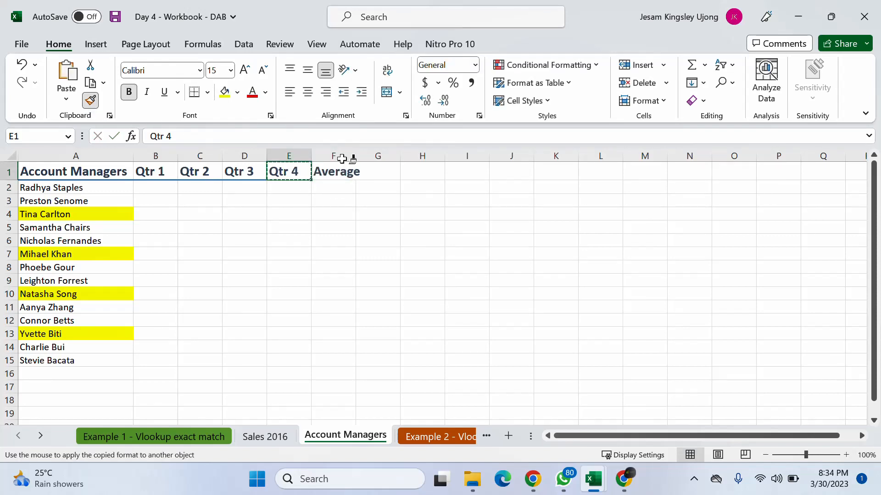
pyautogui.click(335, 172)
pyautogui.press('Escape')
pyautogui.click(321, 202)
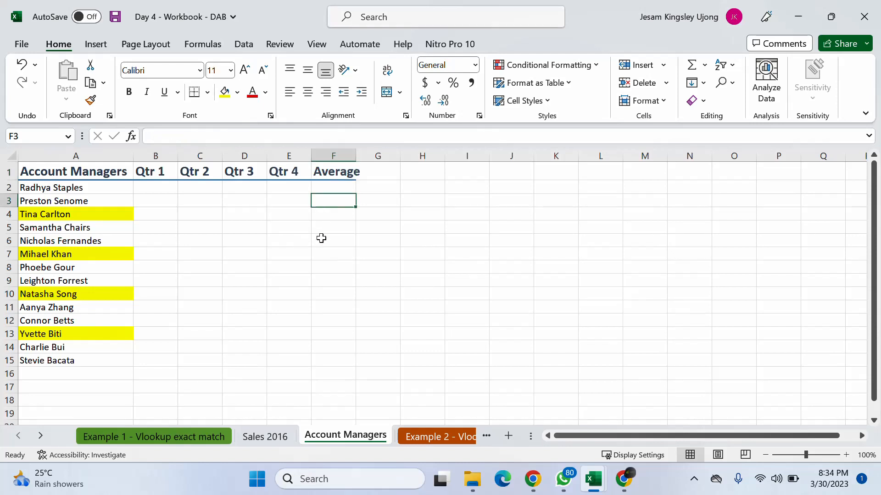
# - Apply outside borders around the empty Average cells F2:F15, without a fill colour
pyautogui.moveTo(330, 189); pyautogui.dragTo(324, 366)
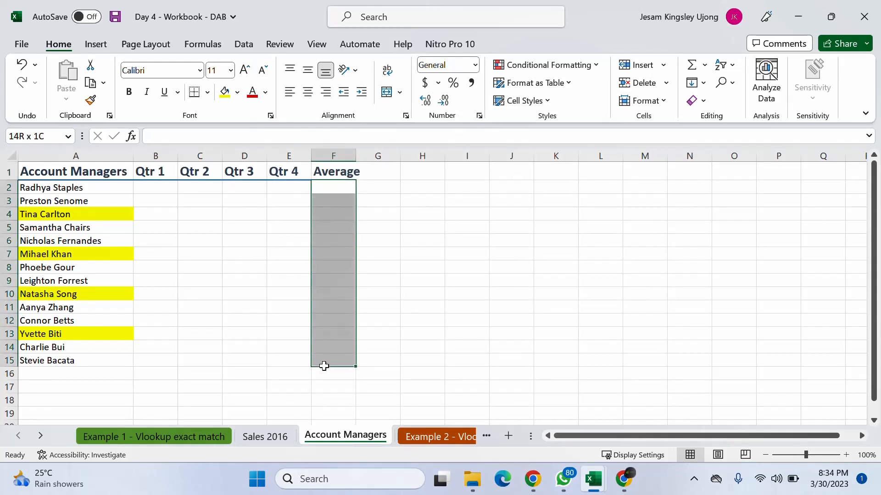
pyautogui.click(225, 91)
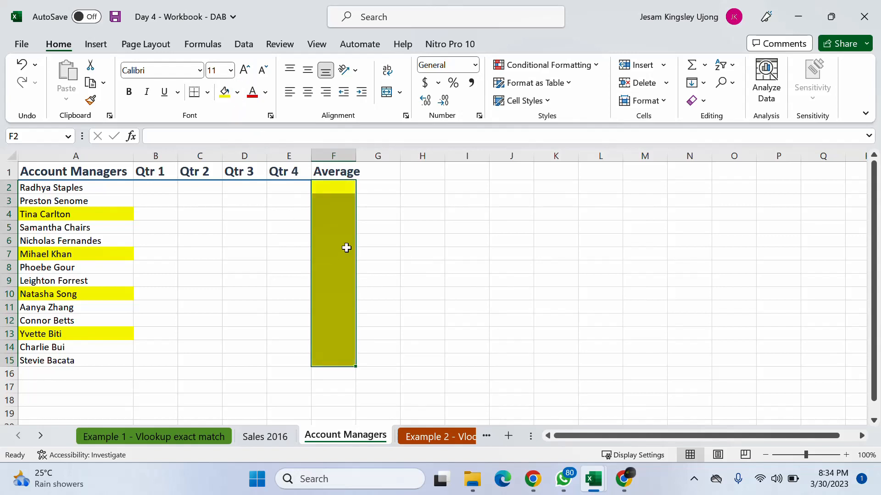
pyautogui.hotkey('ctrl', 'z')
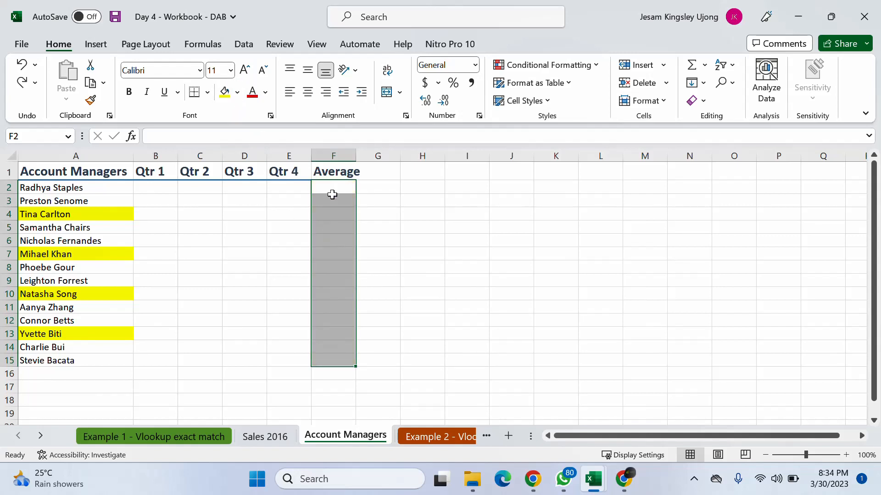
pyautogui.click(207, 92)
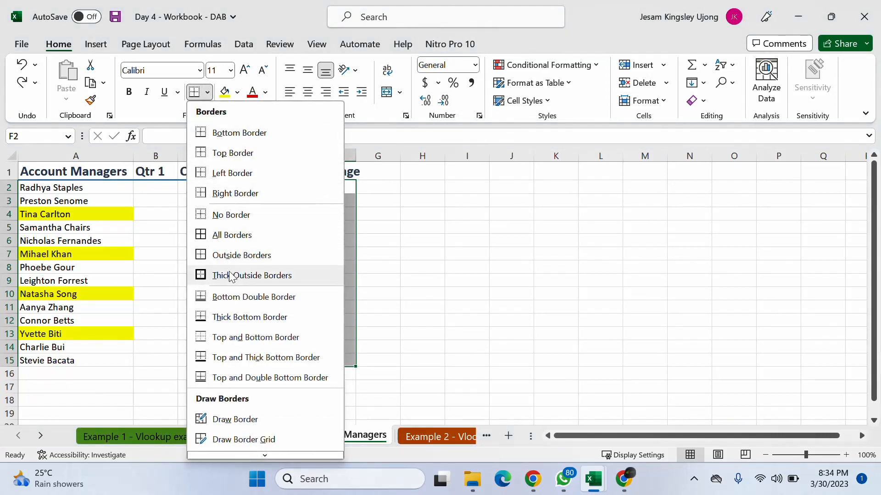
pyautogui.click(222, 263)
pyautogui.click(427, 204)
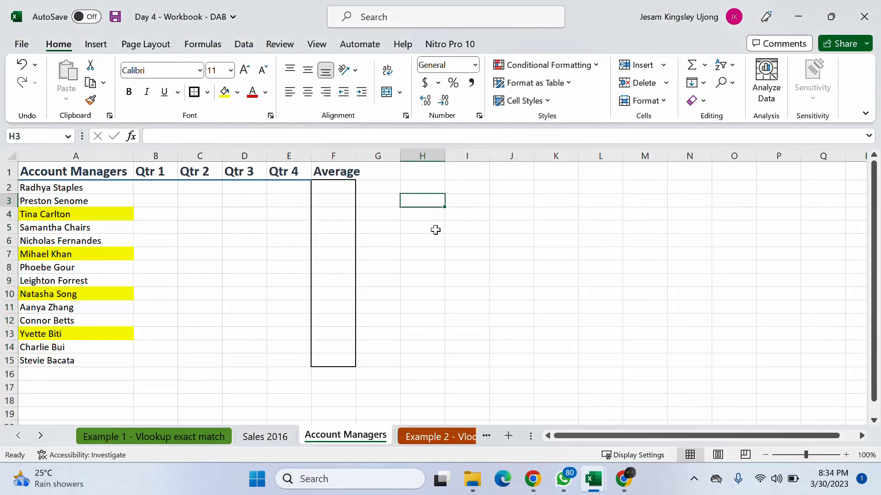
# - In B4, enter =VLOOKUP(A4,'Sales 2016'!A:E,2,0) to bring in the Qtr 1 figure by exact match
pyautogui.click(163, 214)
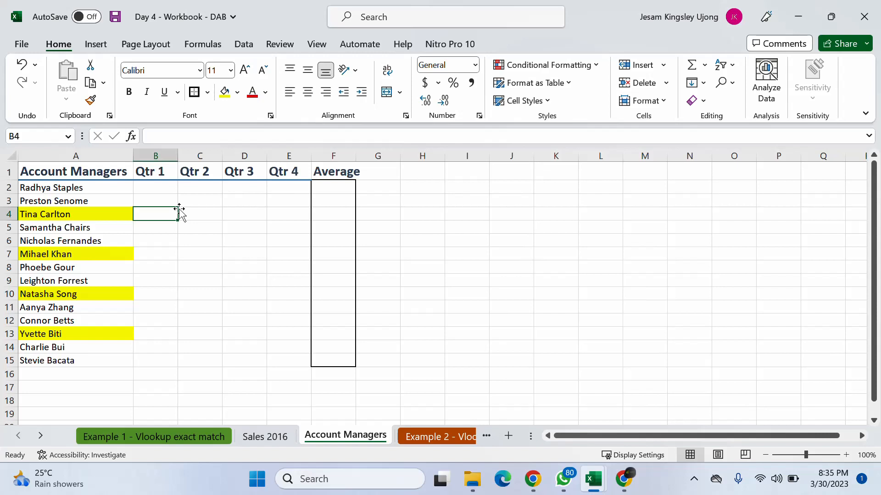
pyautogui.write('=vl')
pyautogui.press('Tab')
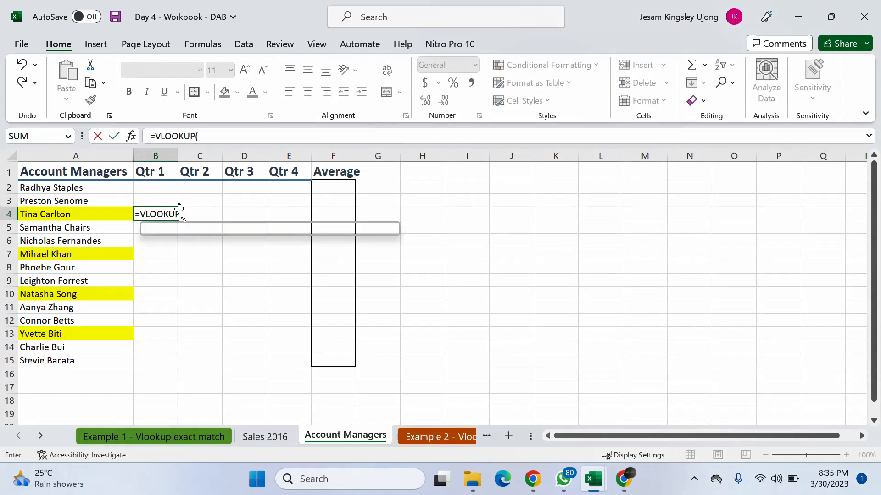
pyautogui.click(86, 212)
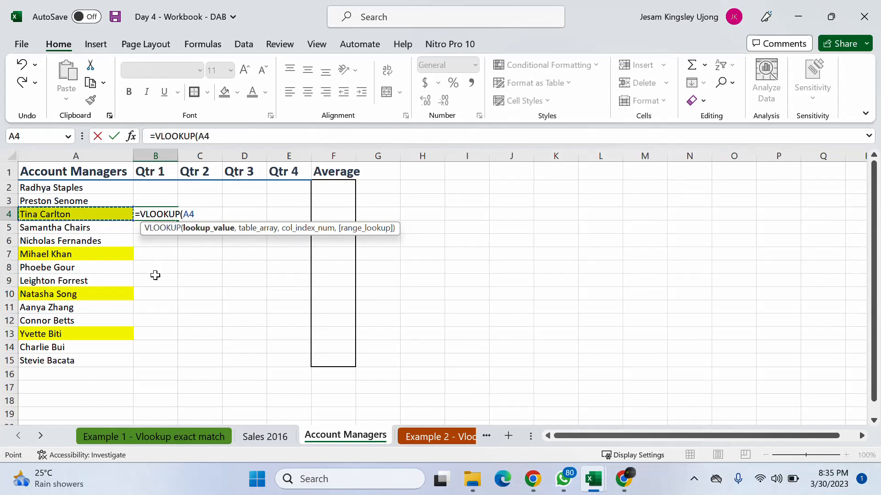
pyautogui.write(',')
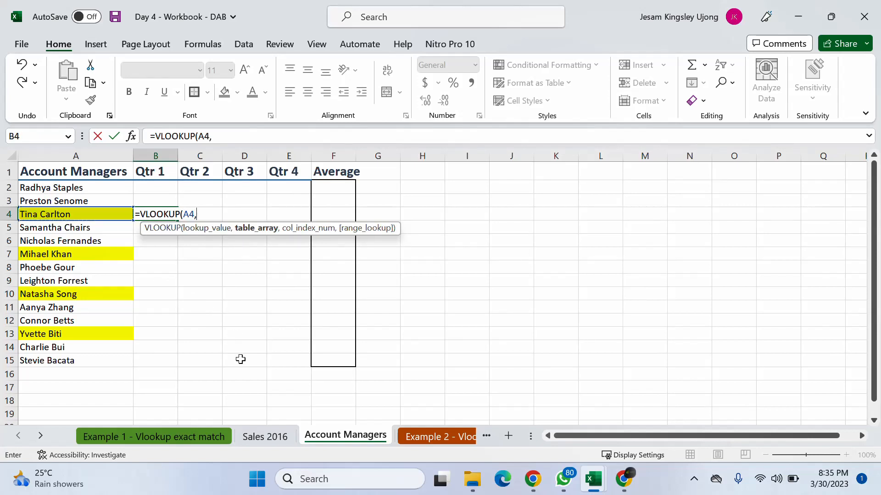
pyautogui.click(268, 436)
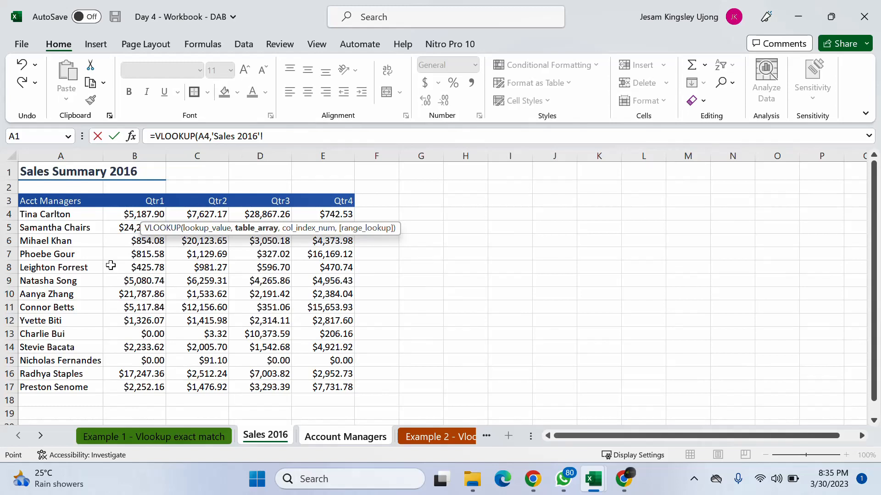
pyautogui.moveTo(60, 156); pyautogui.dragTo(330, 154)
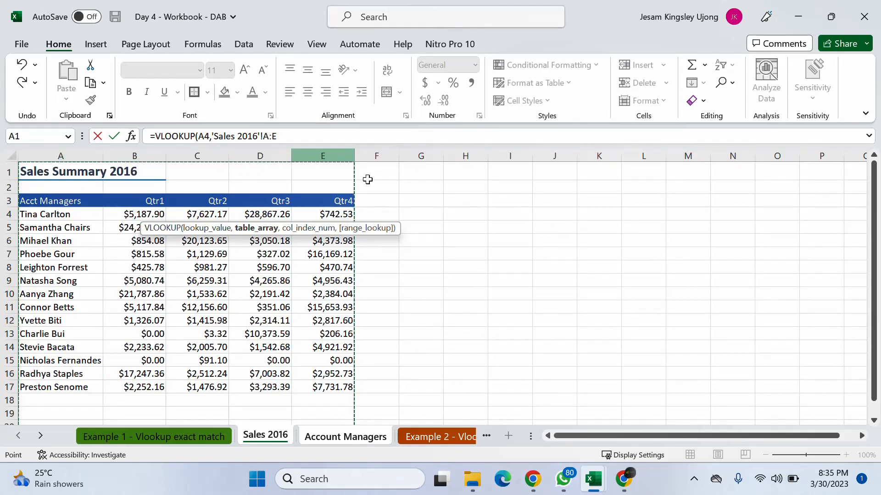
pyautogui.write(',2')
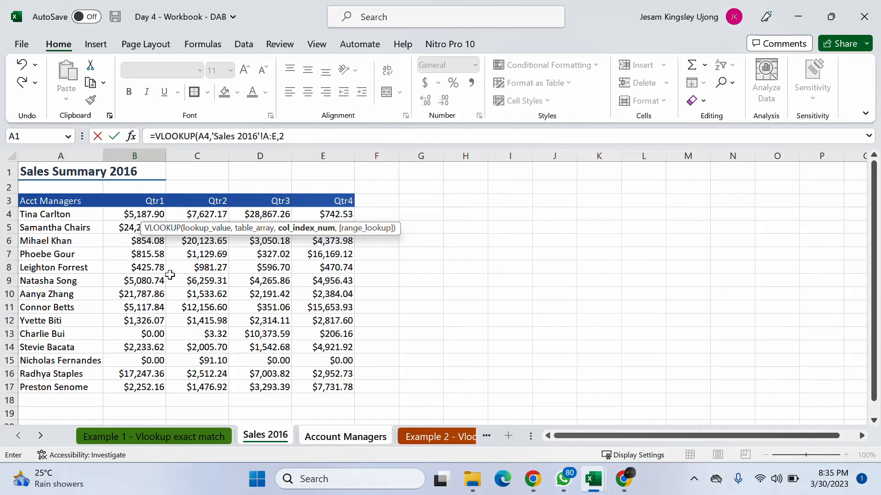
pyautogui.write(',')
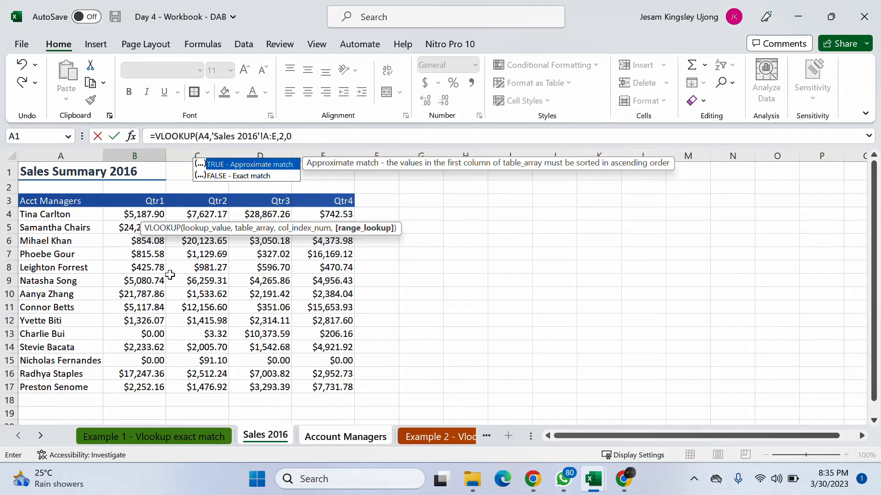
pyautogui.write('0)')
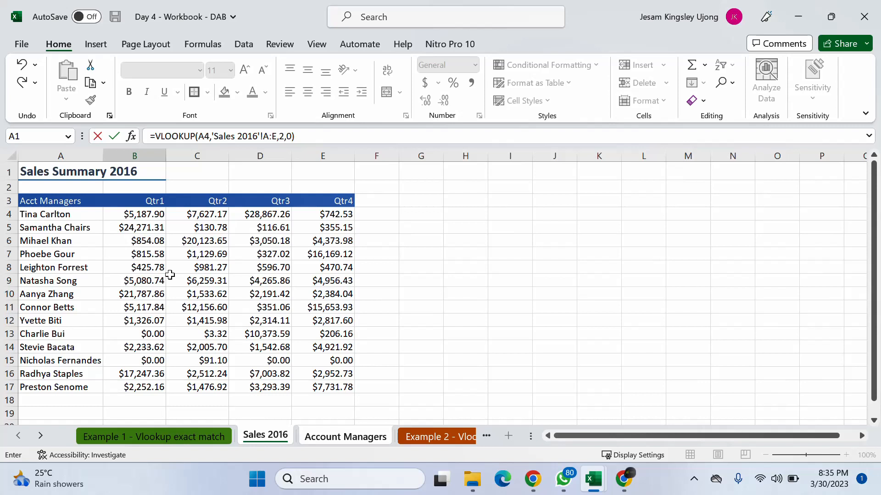
pyautogui.press('Return')
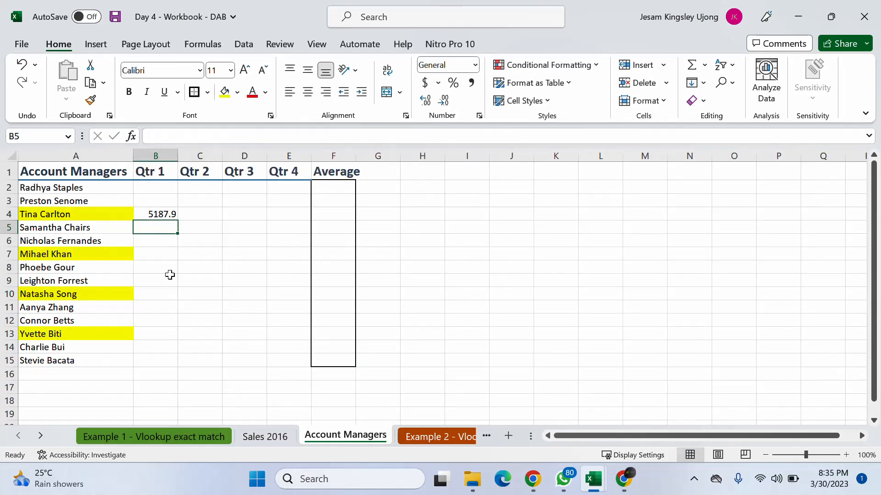
pyautogui.click(169, 218)
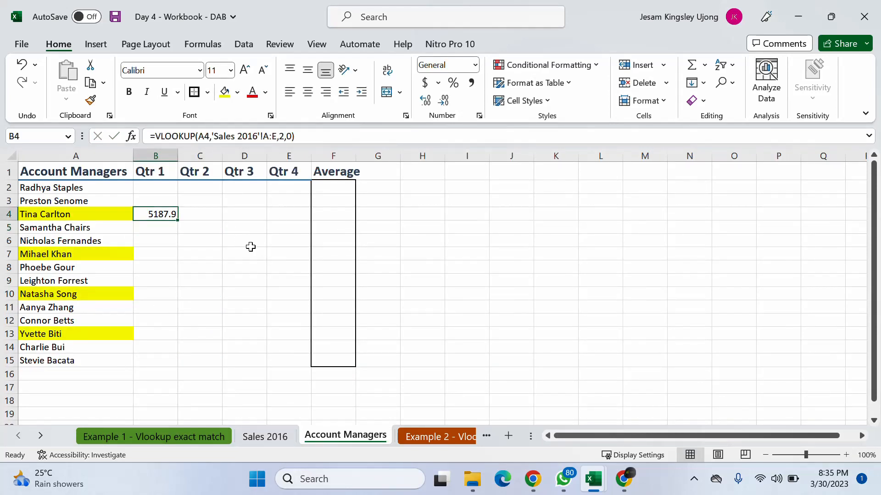
pyautogui.click(198, 217)
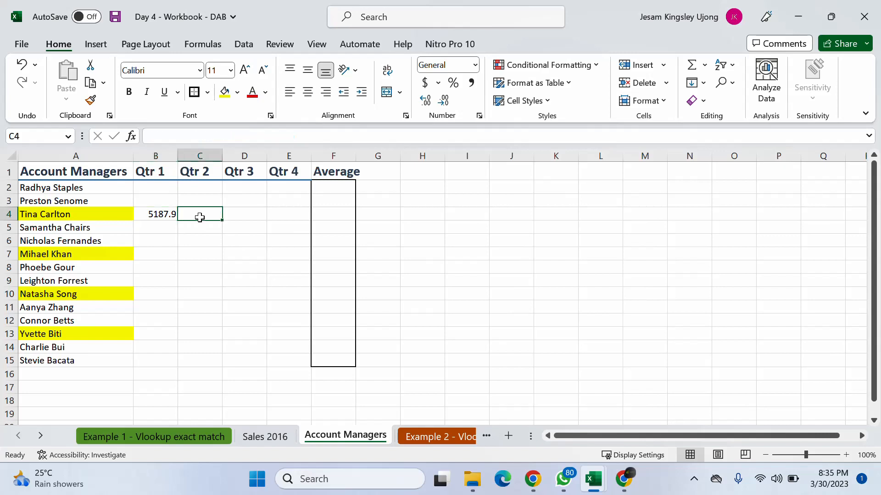
pyautogui.write('=')
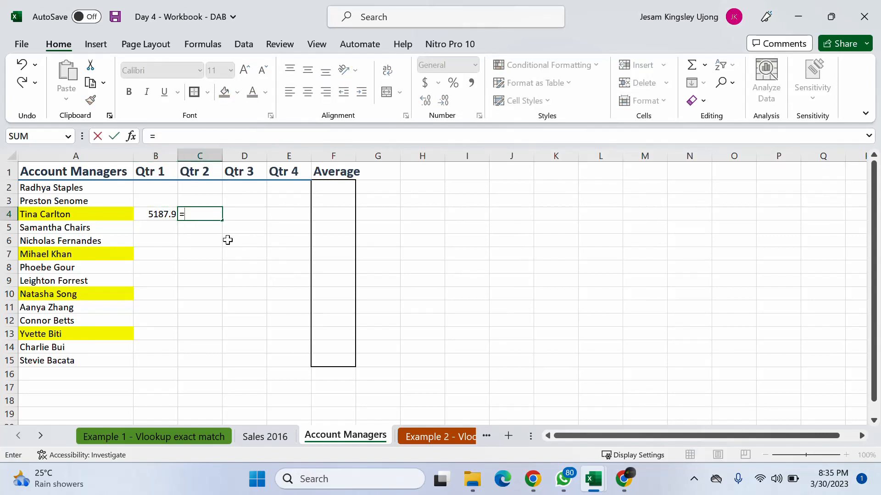
pyautogui.write('xl')
pyautogui.press('Tab')
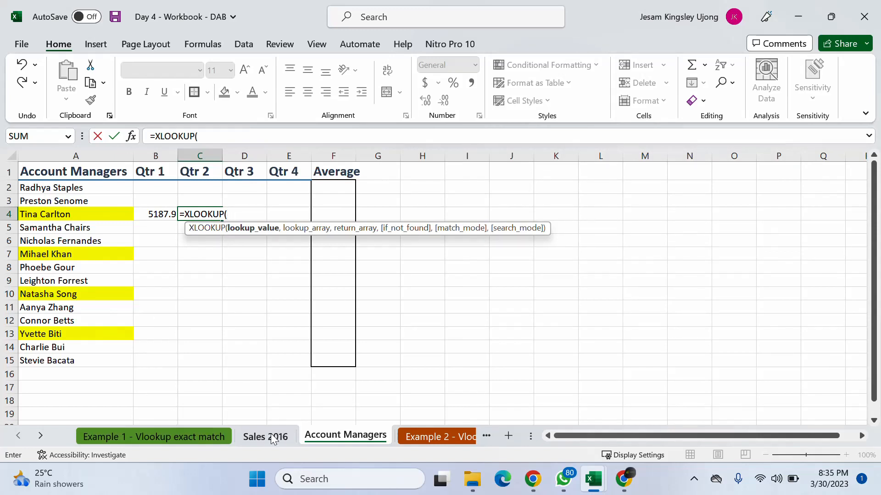
pyautogui.click(77, 214)
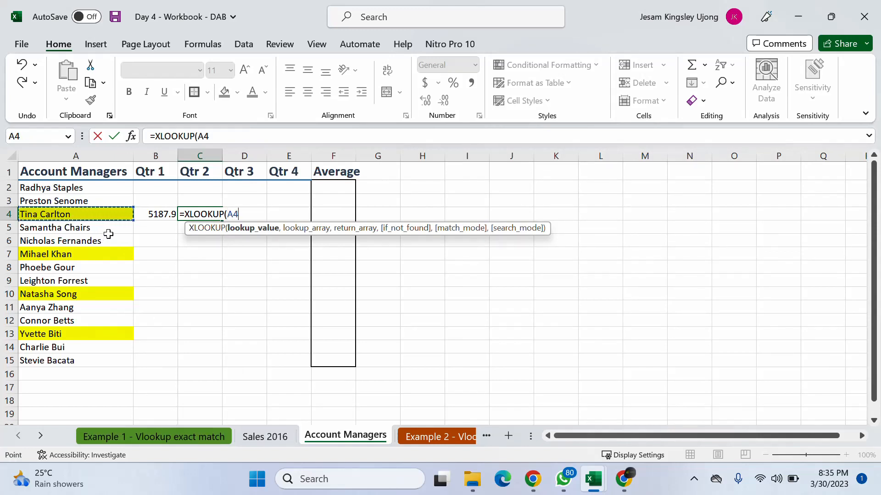
pyautogui.write(',')
pyautogui.click(283, 439)
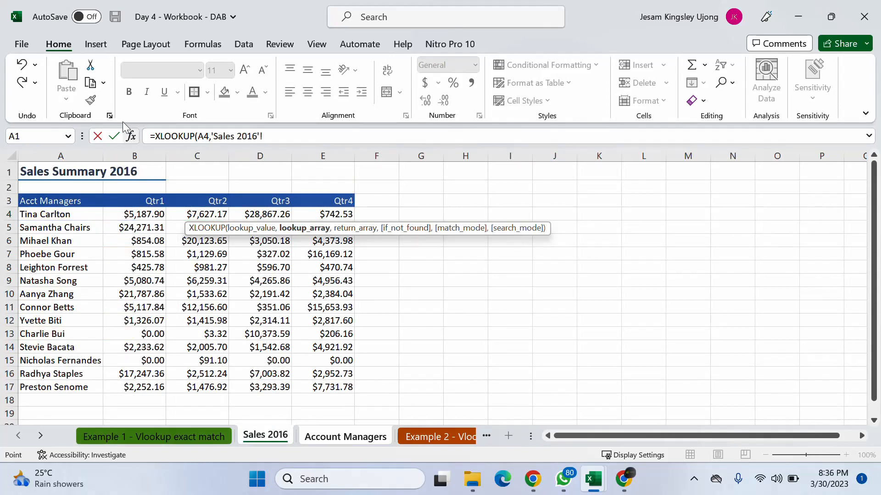
pyautogui.moveTo(61, 156); pyautogui.dragTo(354, 169)
pyautogui.write(',')
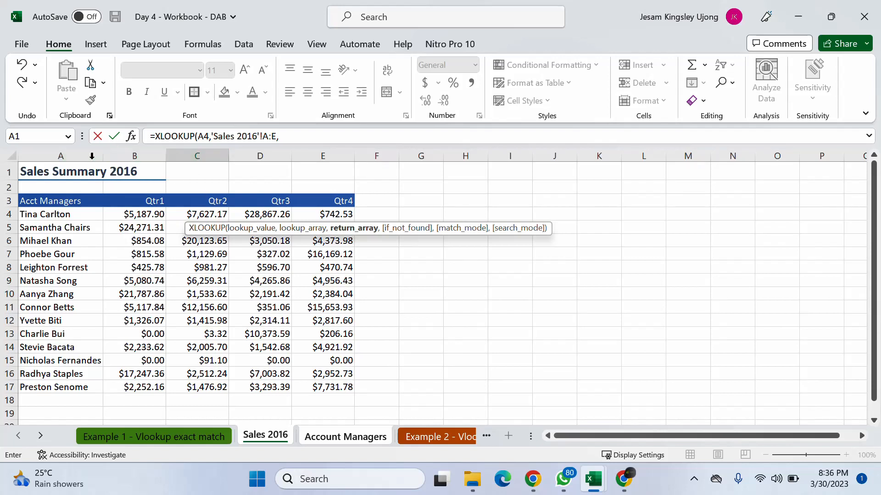
pyautogui.write('3,')
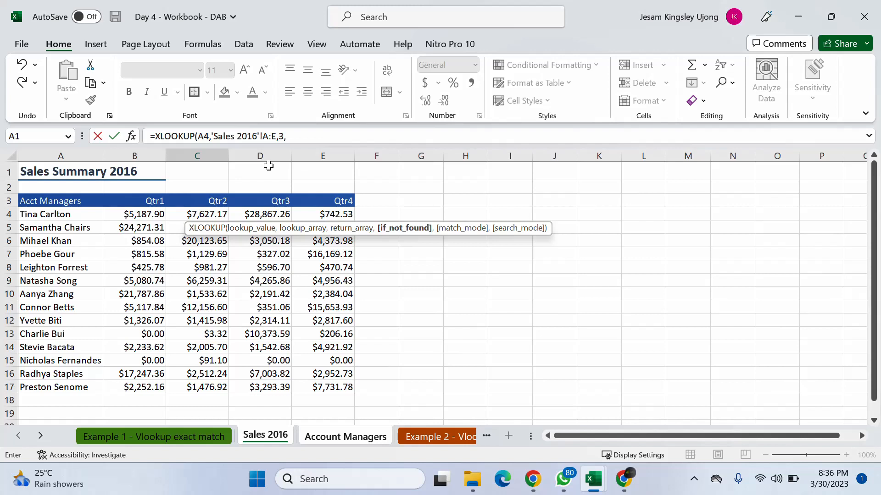
pyautogui.click(300, 132)
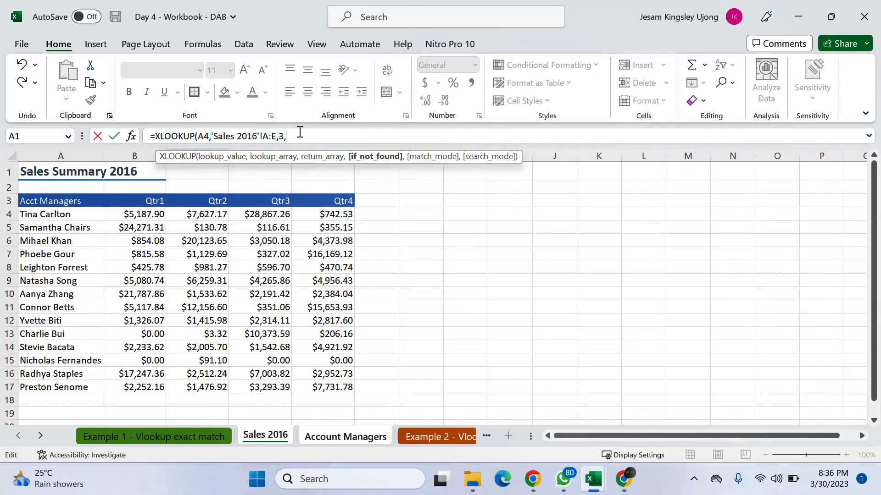
pyautogui.moveTo(300, 132); pyautogui.dragTo(159, 143)
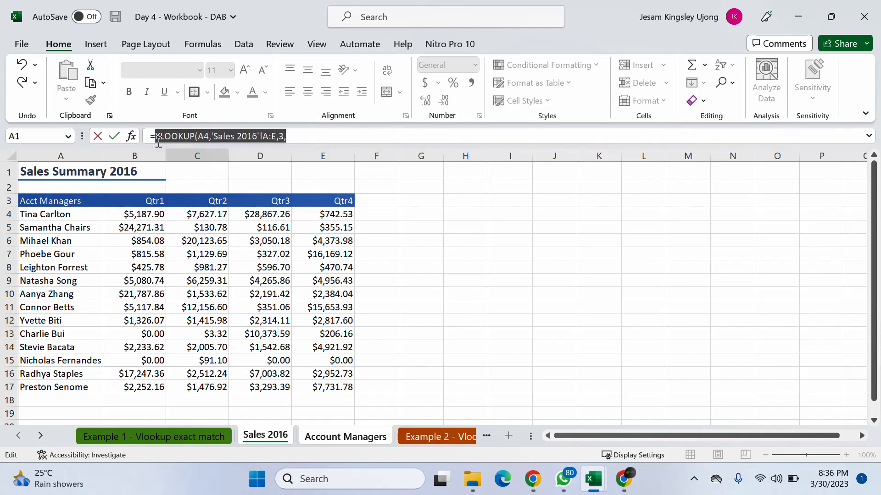
pyautogui.press('BackSpace')
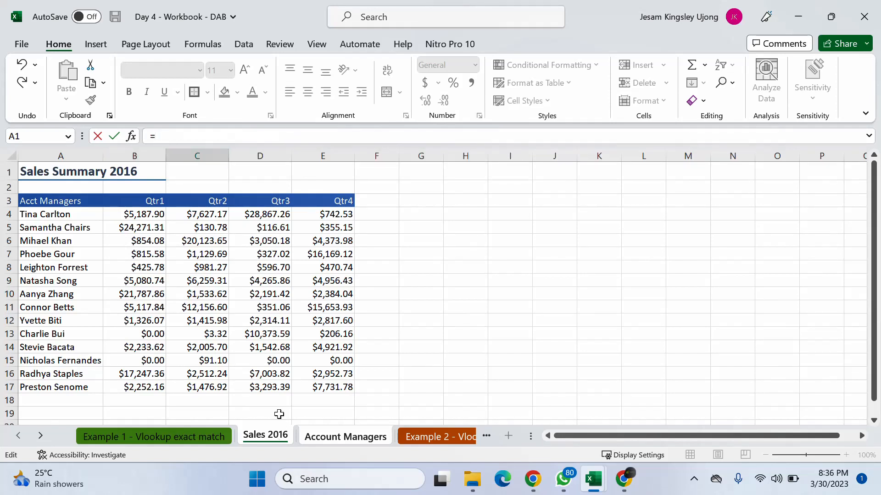
pyautogui.press('Escape')
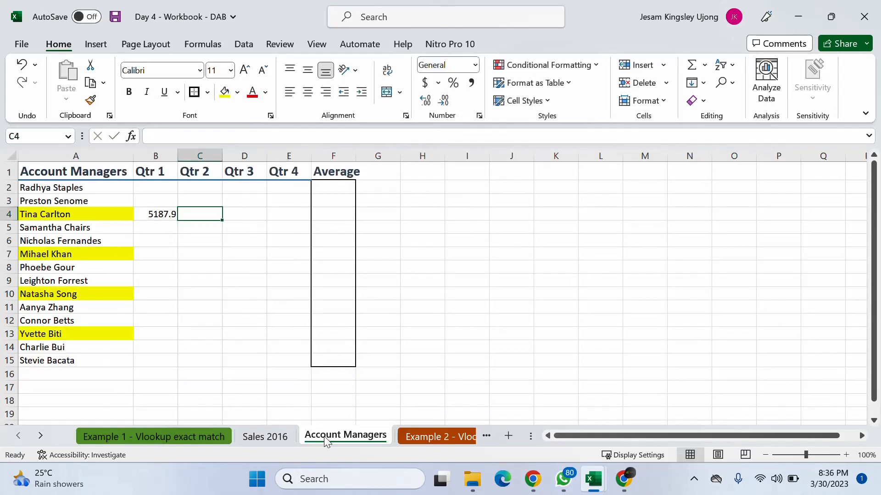
# - In C4, enter =VLOOKUP(A4,'Sales 2016'!A:E,3,0) to bring in the Qtr 2 figure by exact match
pyautogui.write('=')
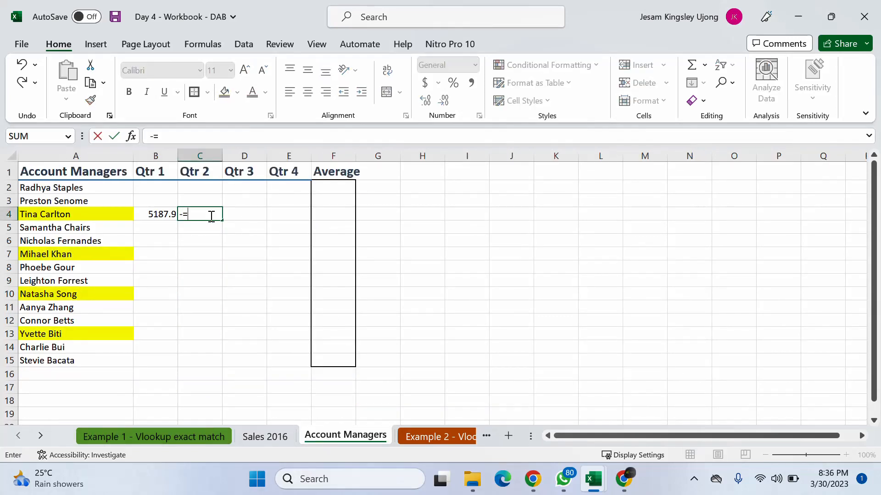
pyautogui.write('vl')
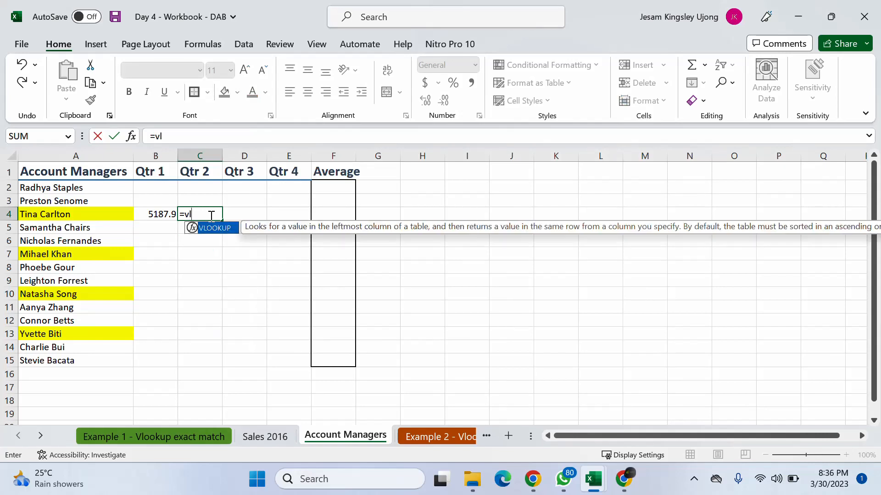
pyautogui.press('Tab')
pyautogui.click(102, 214)
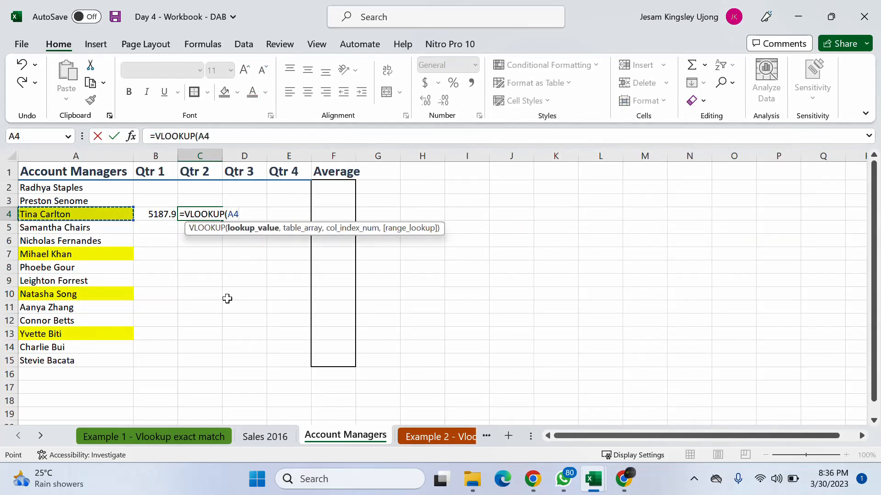
pyautogui.write(',')
pyautogui.click(257, 438)
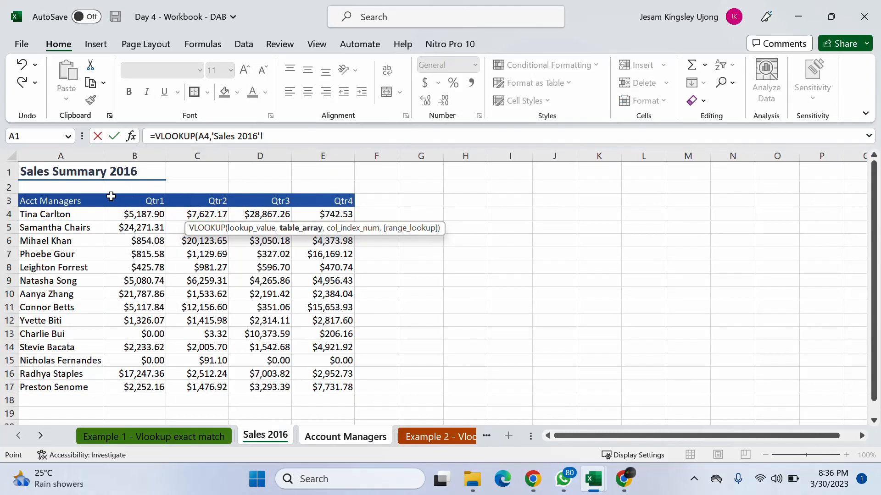
pyautogui.moveTo(61, 156); pyautogui.dragTo(315, 141)
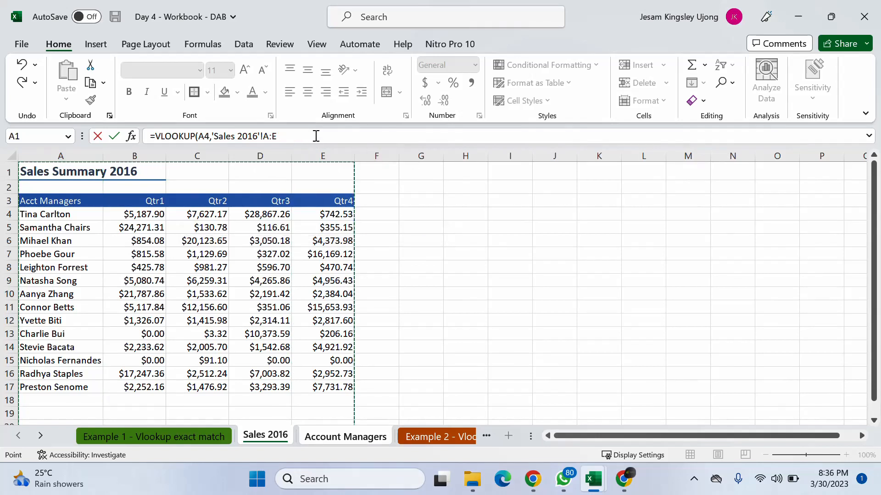
pyautogui.write(',')
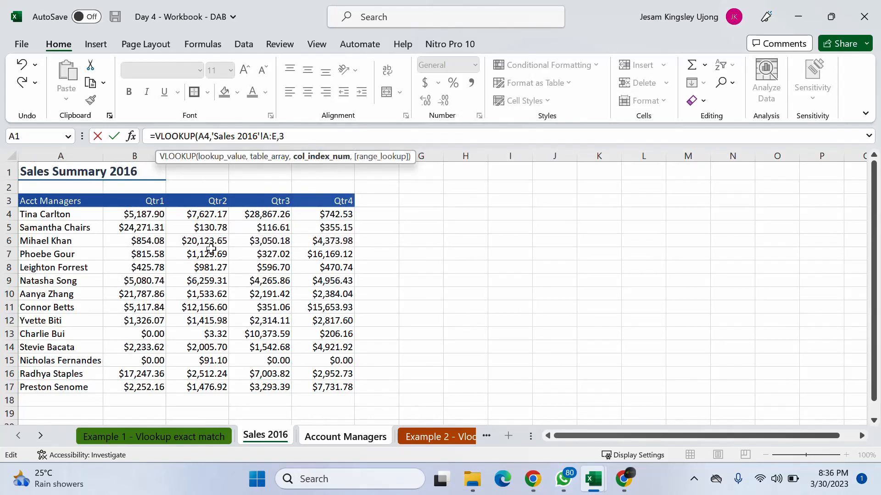
pyautogui.write('3,')
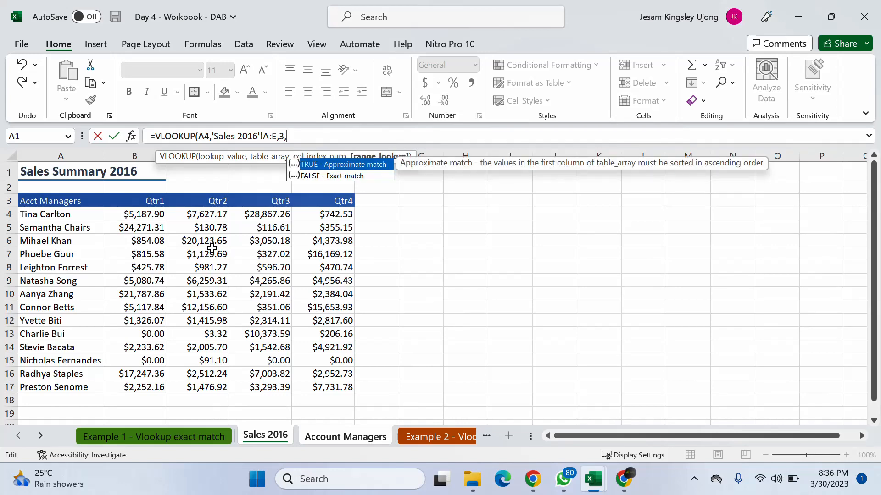
pyautogui.write('0)')
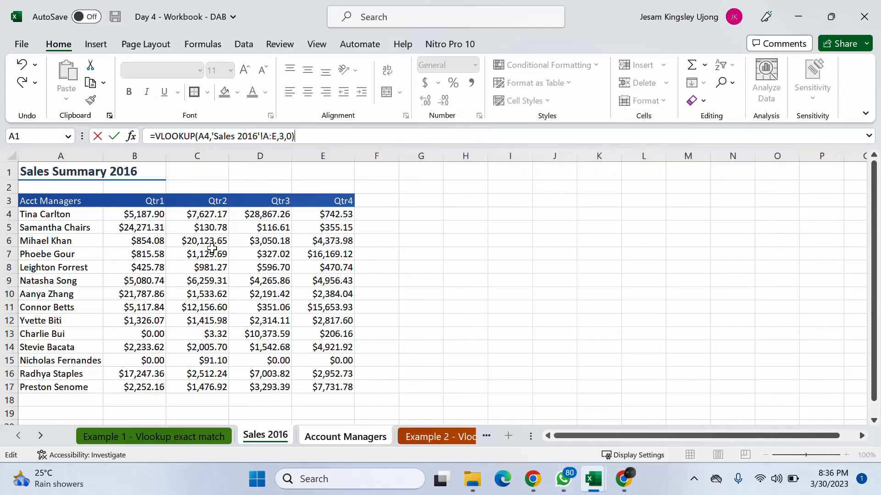
pyautogui.press('Return')
# - Compose =VLOOKUP(A4,'Sales 2016'!A:E,4,0) in D4, copy the formula text, and leave the cell without entering it
pyautogui.click(244, 224)
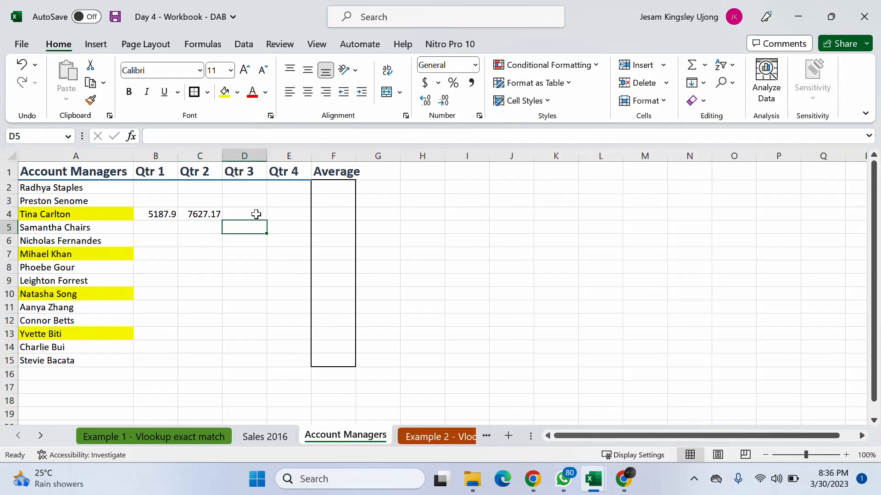
pyautogui.click(257, 213)
pyautogui.write('=xl')
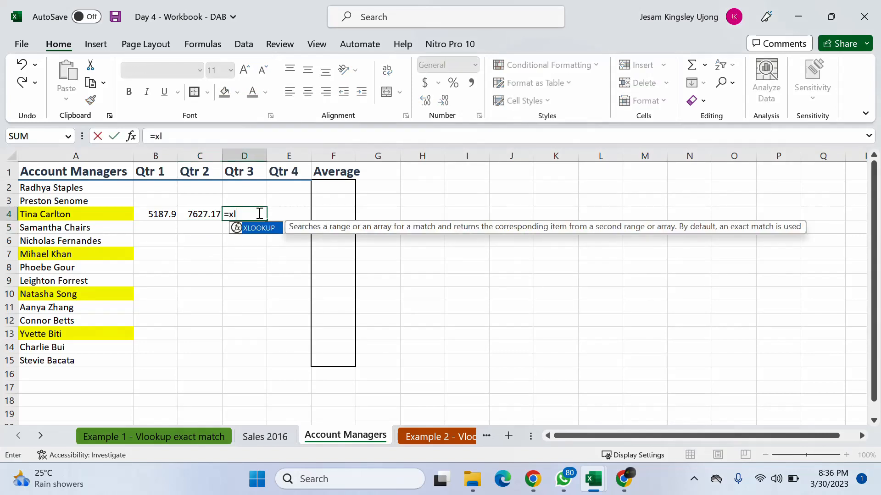
pyautogui.press('Tab')
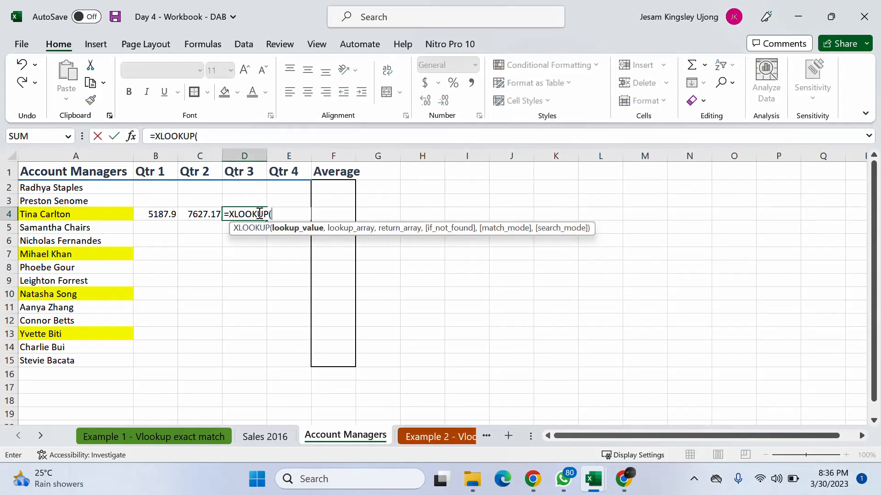
pyautogui.press('BackSpace')
pyautogui.press('BackSpace')
pyautogui.press('BackSpace')
pyautogui.press('BackSpace')
pyautogui.press('BackSpace')
pyautogui.press('BackSpace')
pyautogui.press('BackSpace')
pyautogui.press('BackSpace')
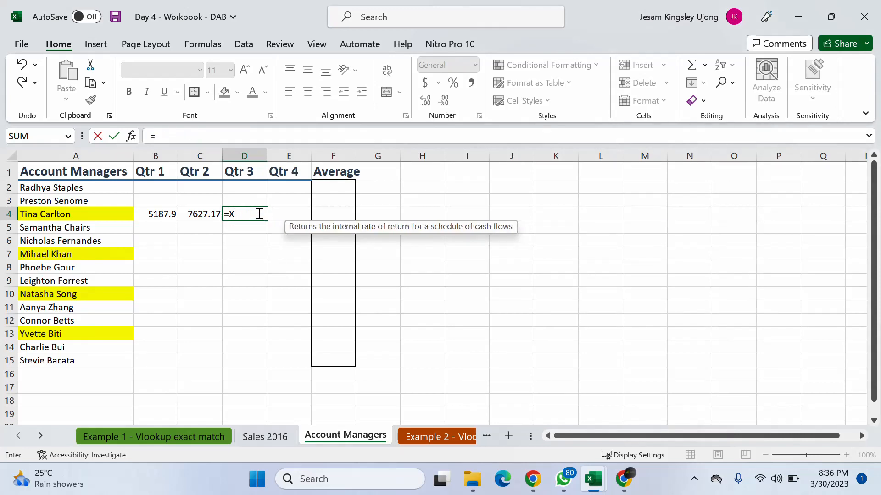
pyautogui.write('vlo')
pyautogui.press('Tab')
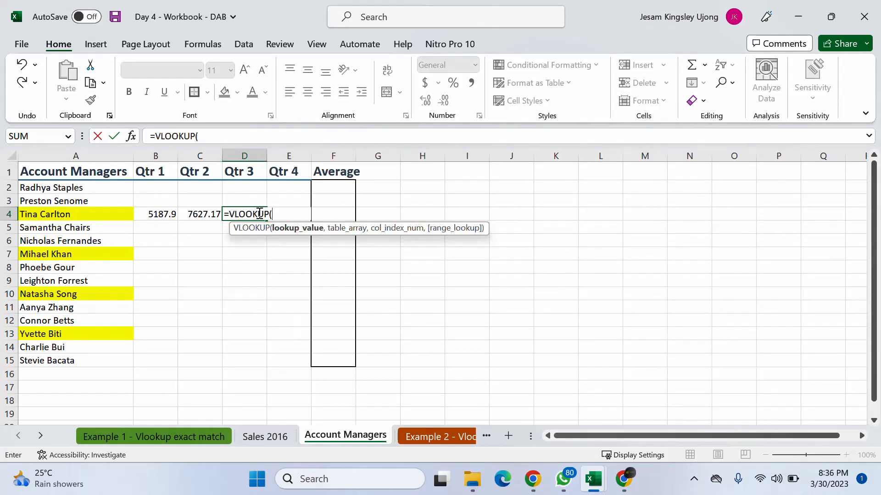
pyautogui.click(97, 213)
pyautogui.write(',')
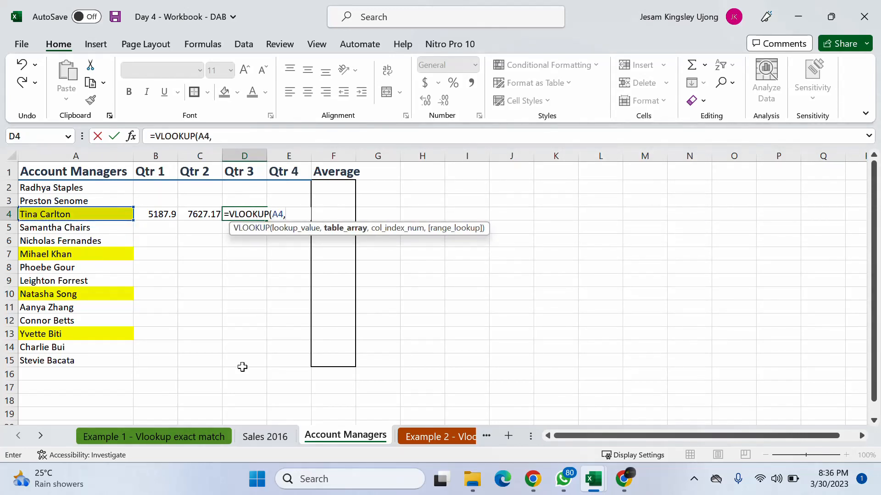
pyautogui.click(266, 437)
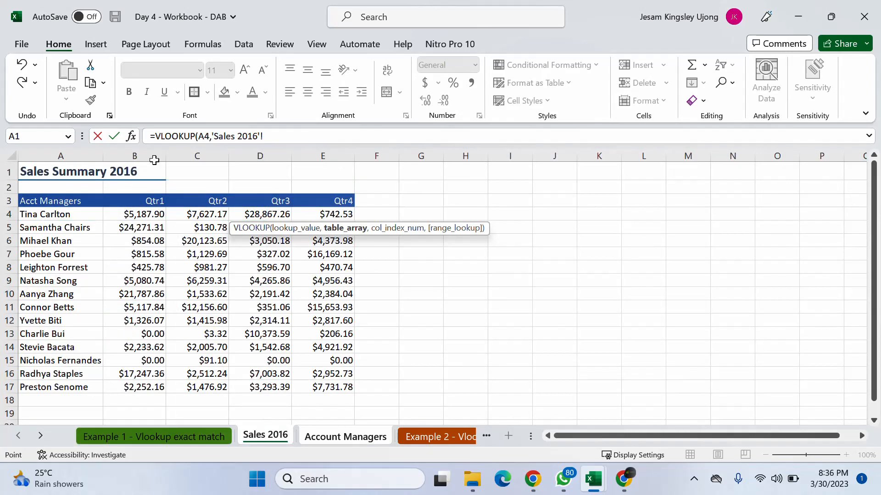
pyautogui.moveTo(94, 156); pyautogui.dragTo(342, 163)
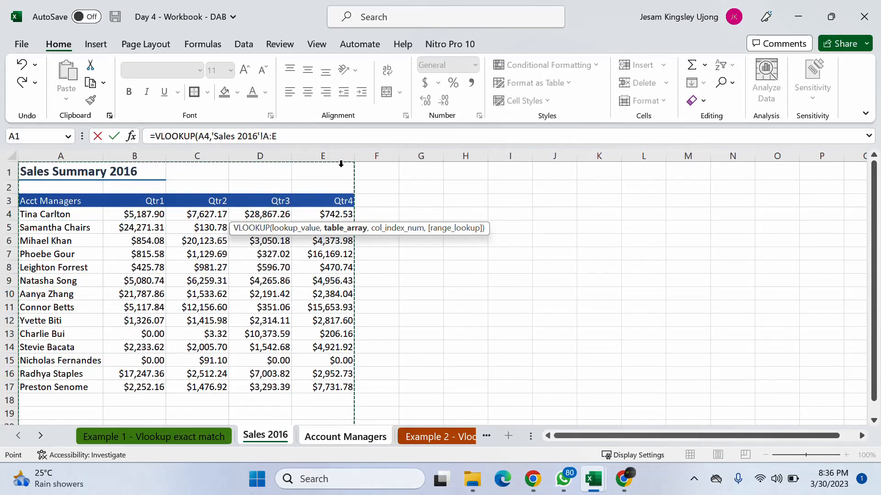
pyautogui.write(',')
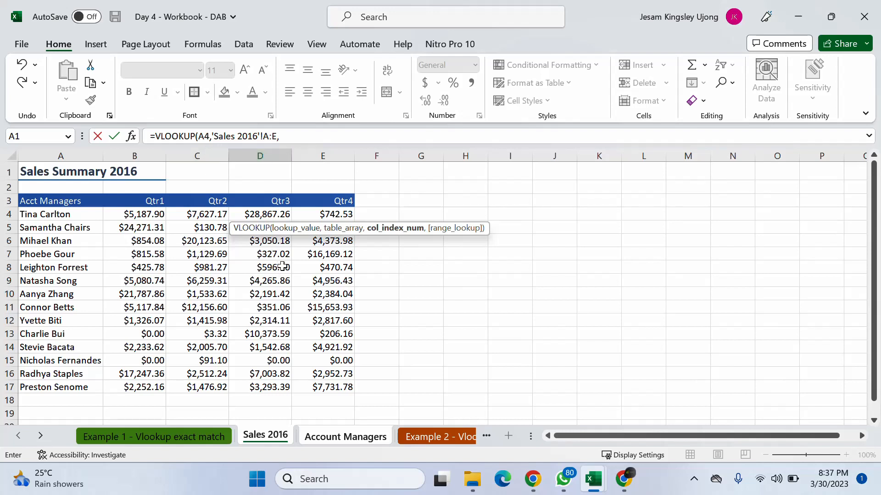
pyautogui.write('4,')
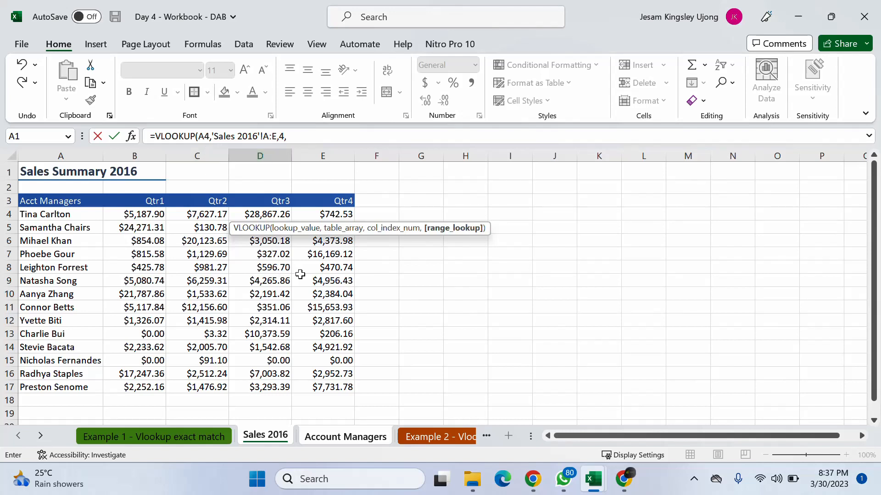
pyautogui.write('0')
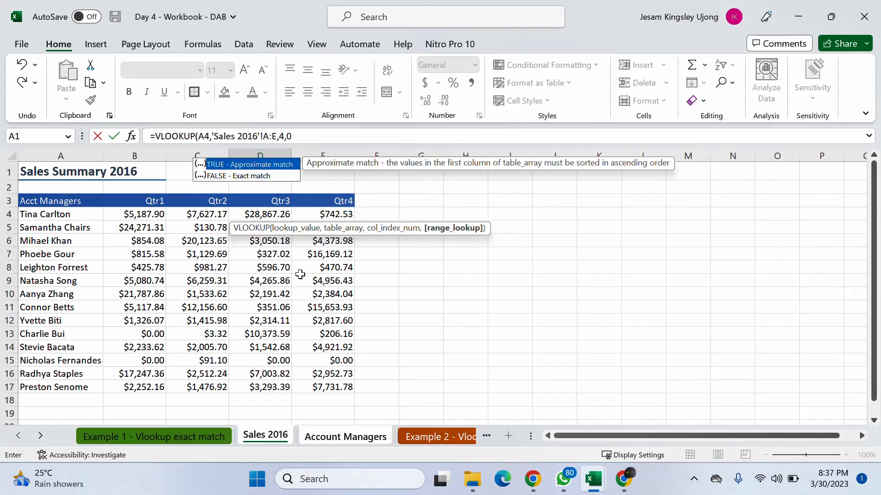
pyautogui.write(')')
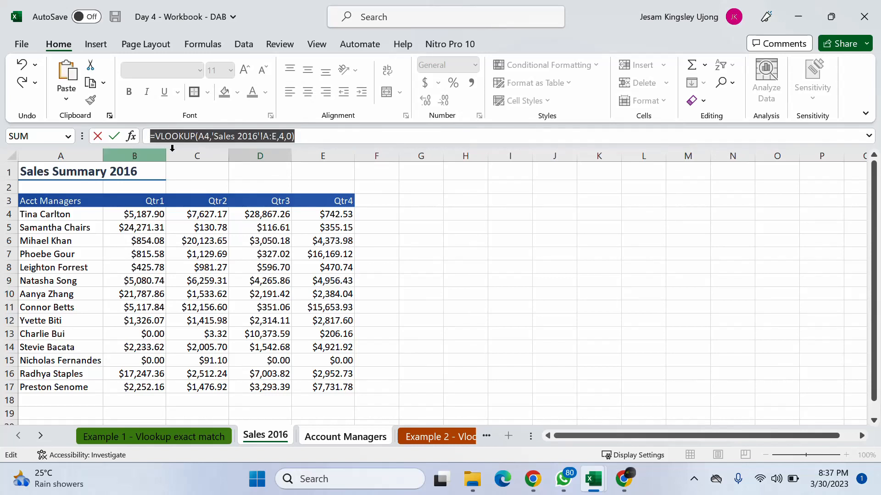
pyautogui.press('Return')
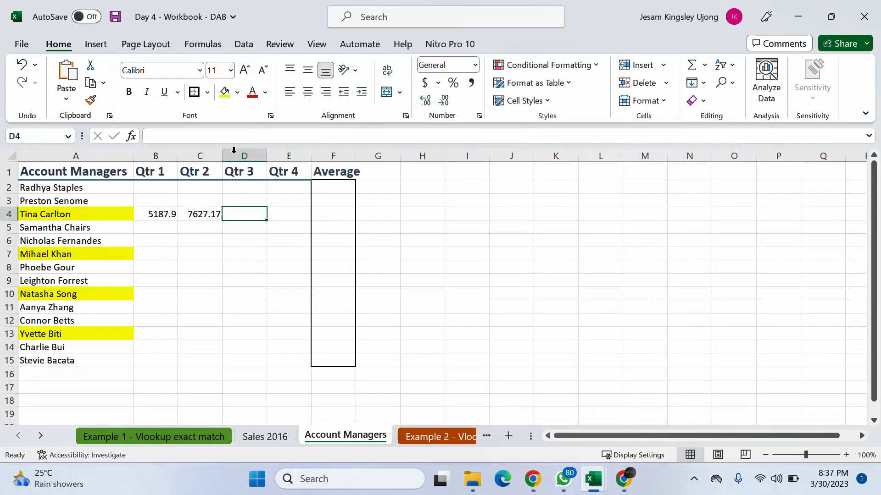
# - Paste the copied VLOOKUP formula into D4 and enter it to bring in the Qtr 3 figure
pyautogui.click(231, 141)
pyautogui.hotkey('ctrl', 'v')
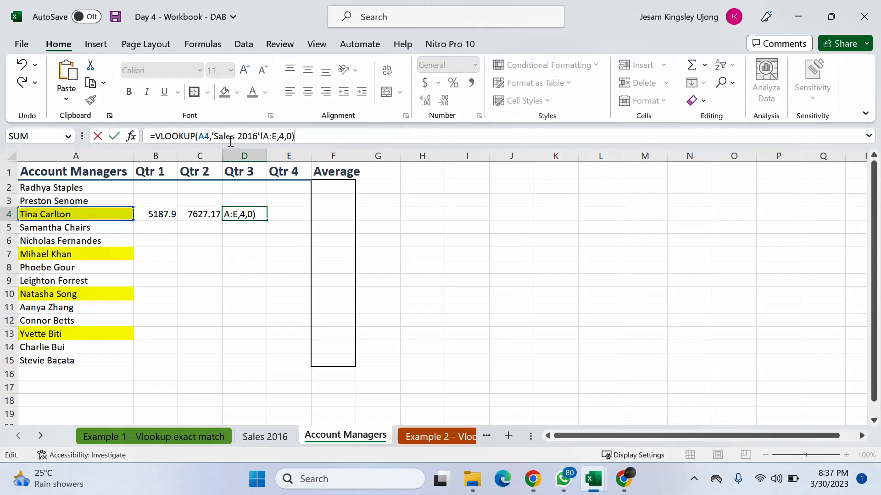
pyautogui.press('Return')
# - In E4, paste the copied VLOOKUP and change its column index to 5 to bring in the Qtr 4 figure
pyautogui.click(281, 222)
pyautogui.click(284, 215)
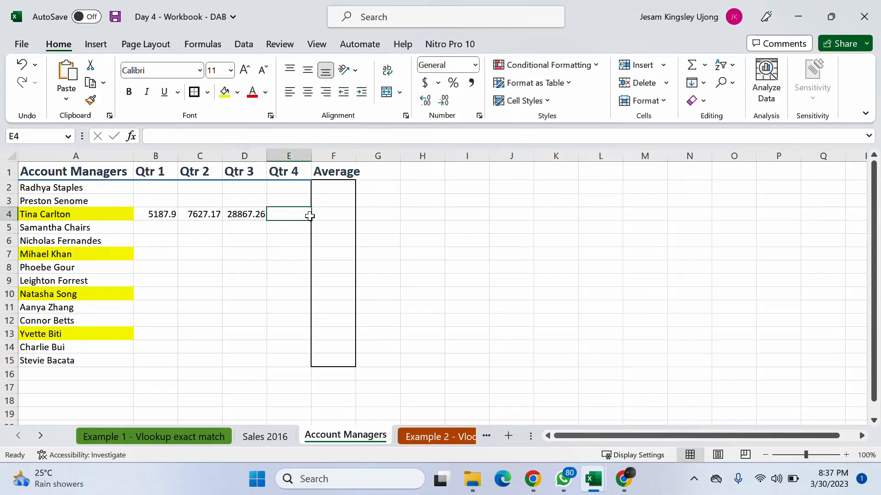
pyautogui.click(243, 134)
pyautogui.hotkey('ctrl', 'v')
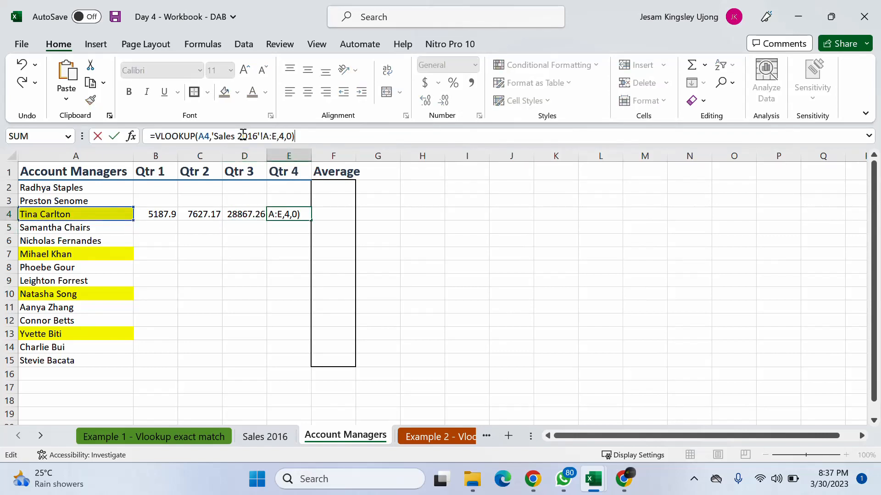
pyautogui.press('Left')
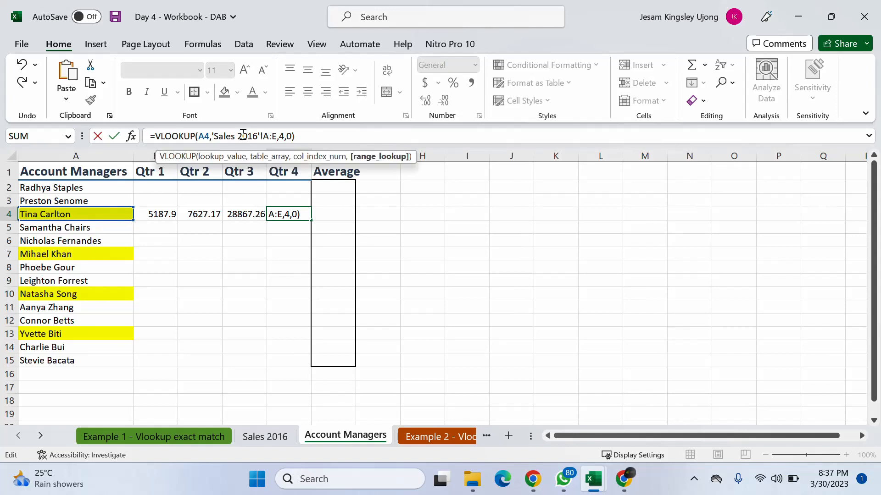
pyautogui.press('Left')
pyautogui.press('Left')
pyautogui.press('BackSpace')
pyautogui.write('5')
pyautogui.press('Return')
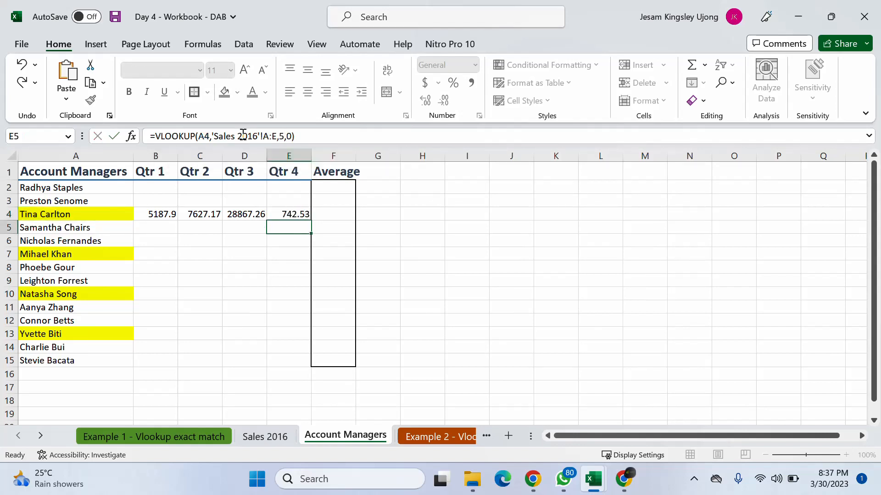
# - In F4, enter an AVERAGE formula over B4:E4 to average the four quarters
pyautogui.click(361, 213)
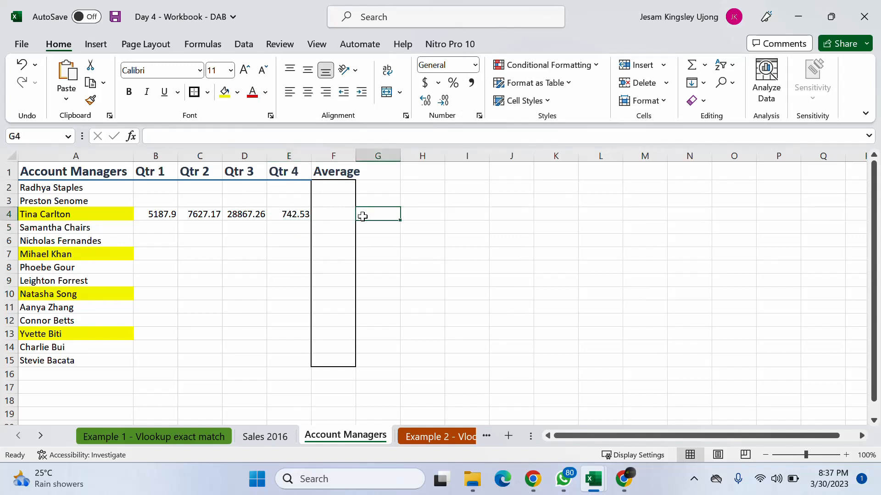
pyautogui.click(347, 218)
pyautogui.write('=aver')
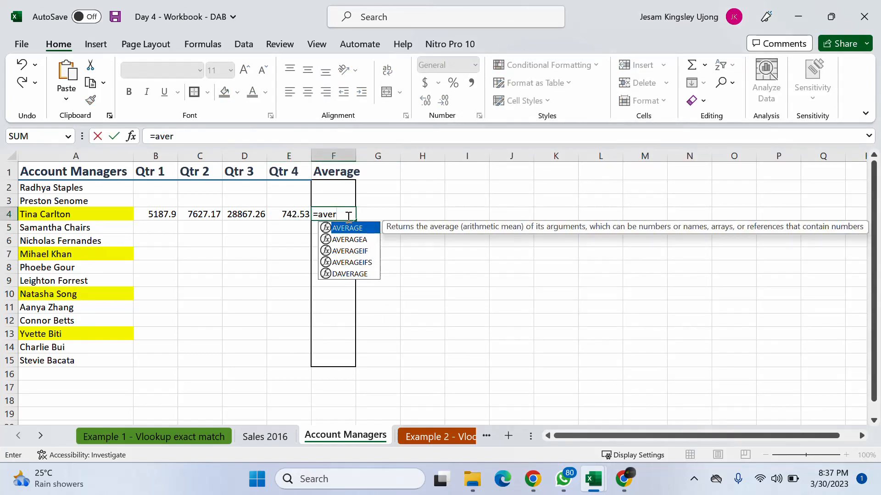
pyautogui.press('Tab')
pyautogui.moveTo(157, 212); pyautogui.dragTo(290, 220)
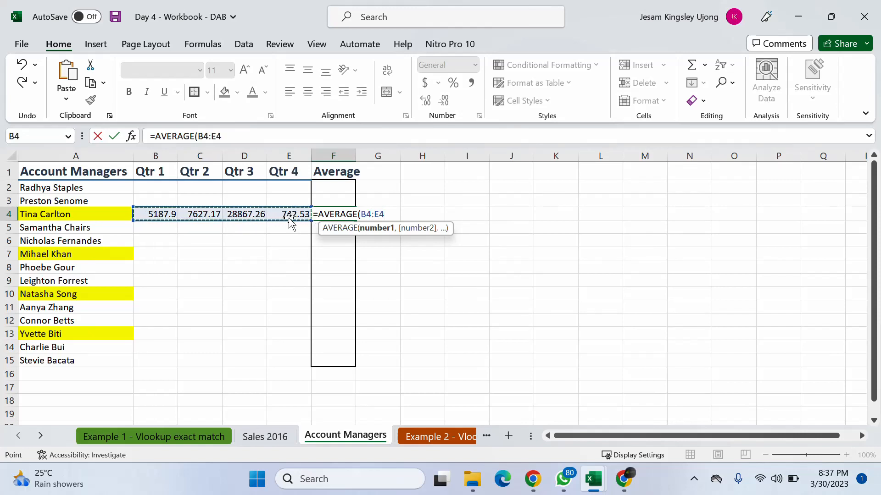
pyautogui.press('Return')
pyautogui.click(343, 208)
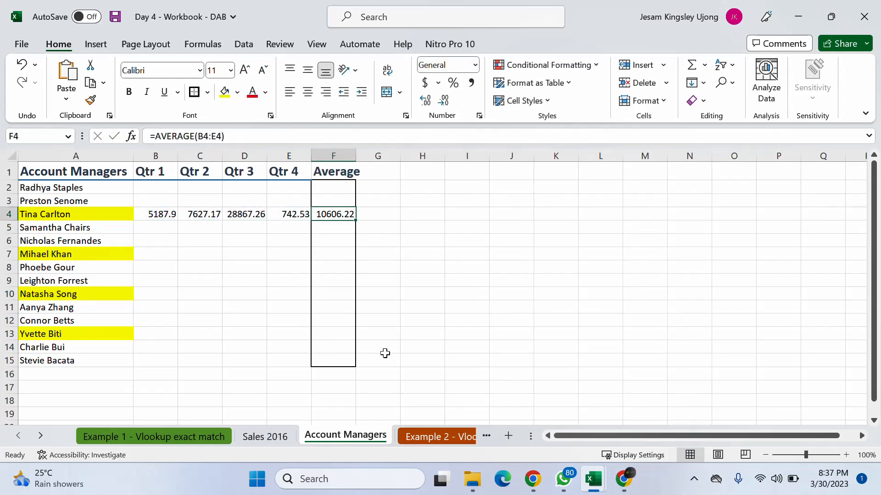
# - Label E16 as Average and put an outside border around the empty cell F16
pyautogui.click(241, 378)
pyautogui.click(287, 383)
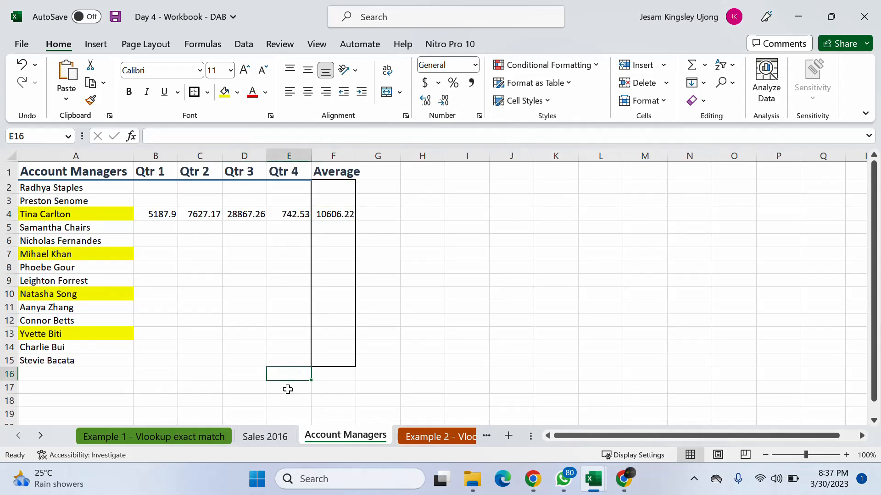
pyautogui.write('Ave')
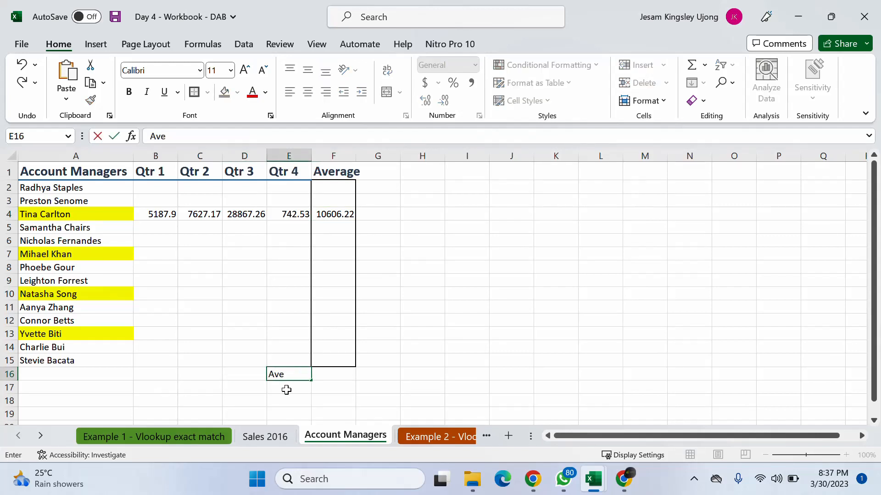
pyautogui.write('rage')
pyautogui.press('Tab')
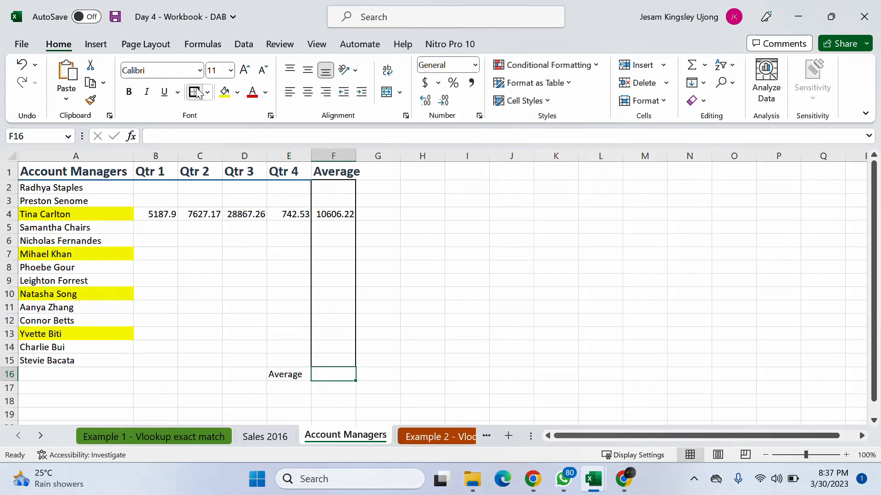
pyautogui.click(436, 347)
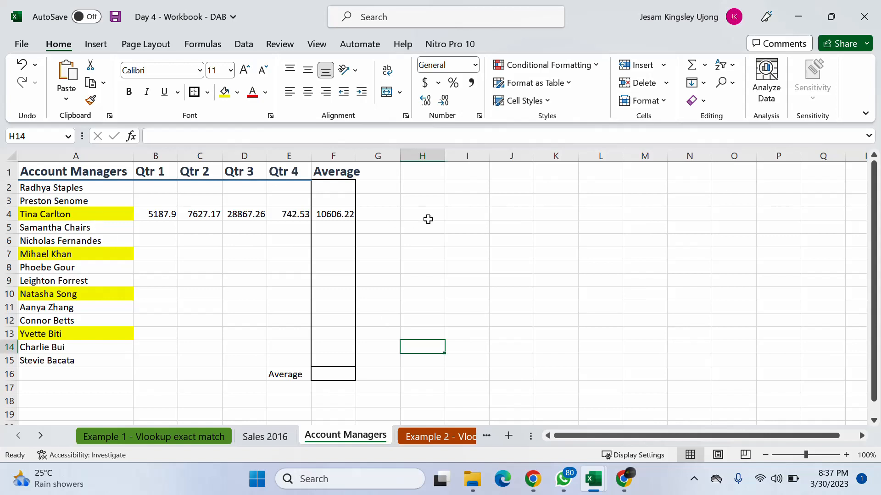
pyautogui.click(448, 243)
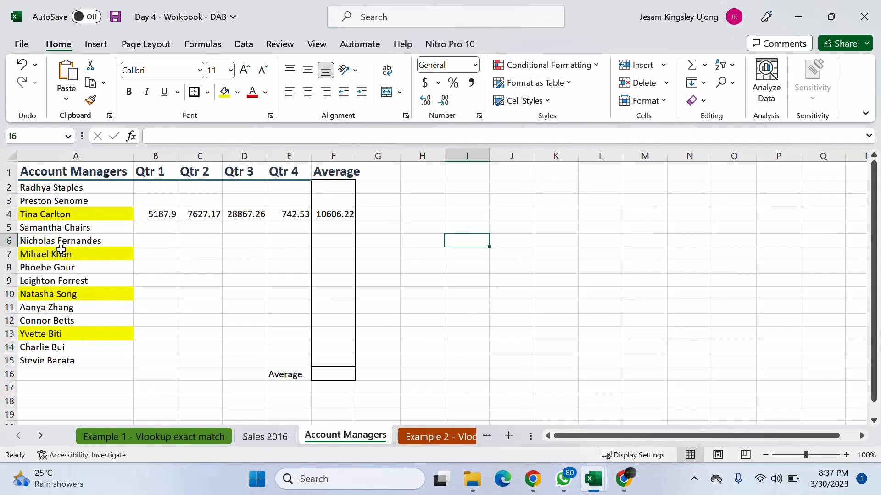
pyautogui.click(64, 213)
pyautogui.click(89, 256)
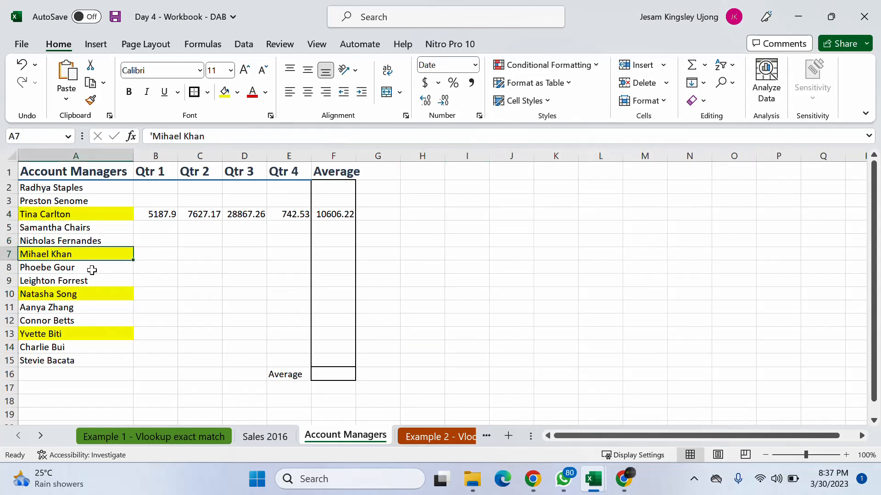
pyautogui.click(84, 295)
pyautogui.click(86, 336)
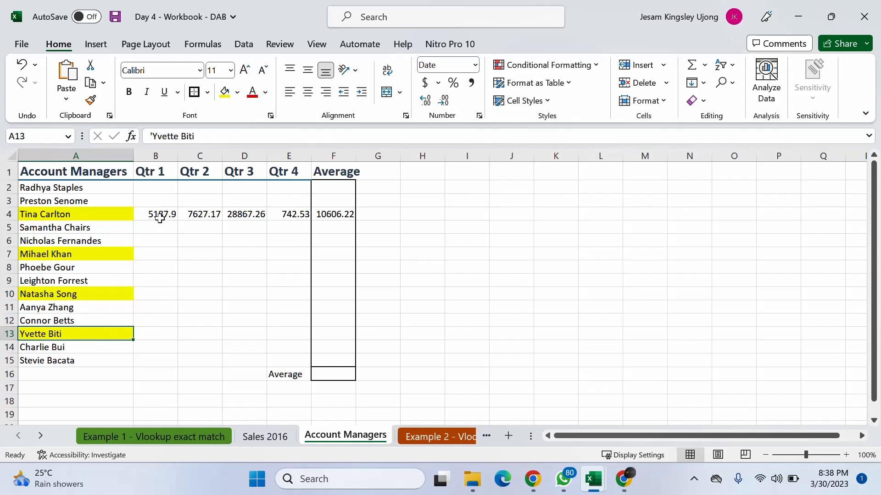
# - Format the quarterly figures and average in B4:F4 as Accounting in dollars
pyautogui.click(160, 218)
pyautogui.moveTo(161, 217); pyautogui.dragTo(335, 214)
pyautogui.click(429, 82)
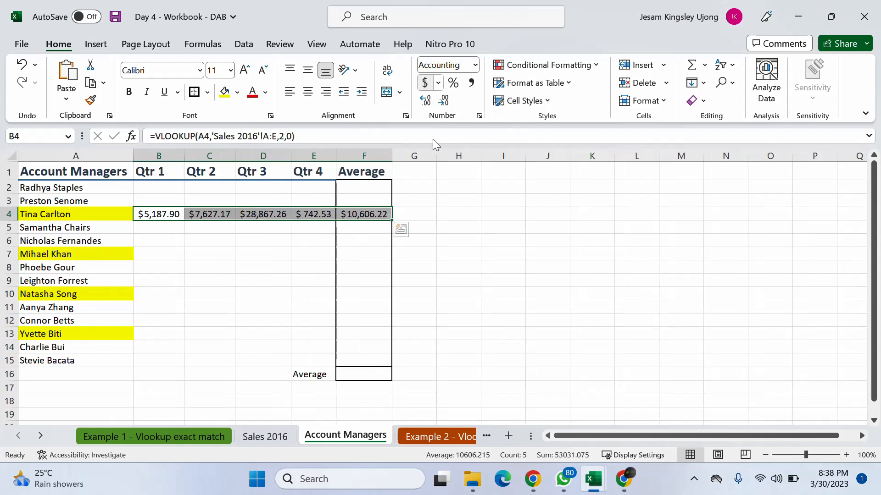
pyautogui.click(445, 356)
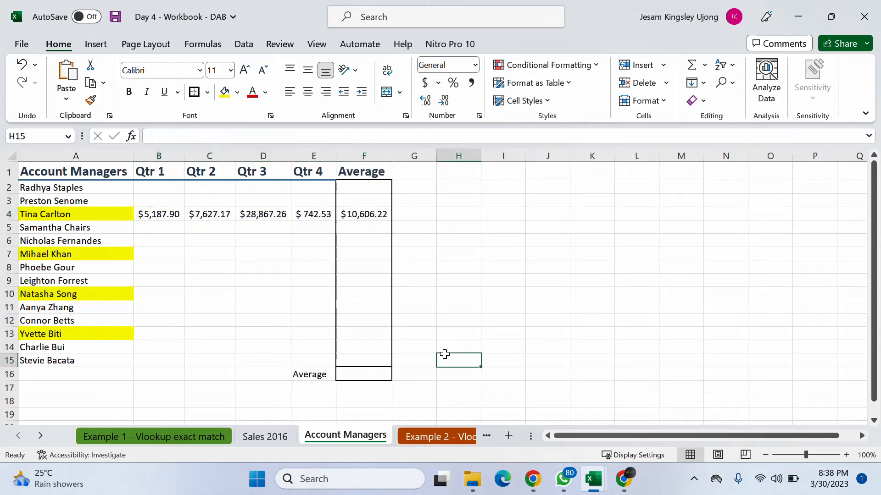
# - Review the lookup and average formulas in row 4 and the Average column range F2:F15
pyautogui.click(156, 217)
pyautogui.click(233, 215)
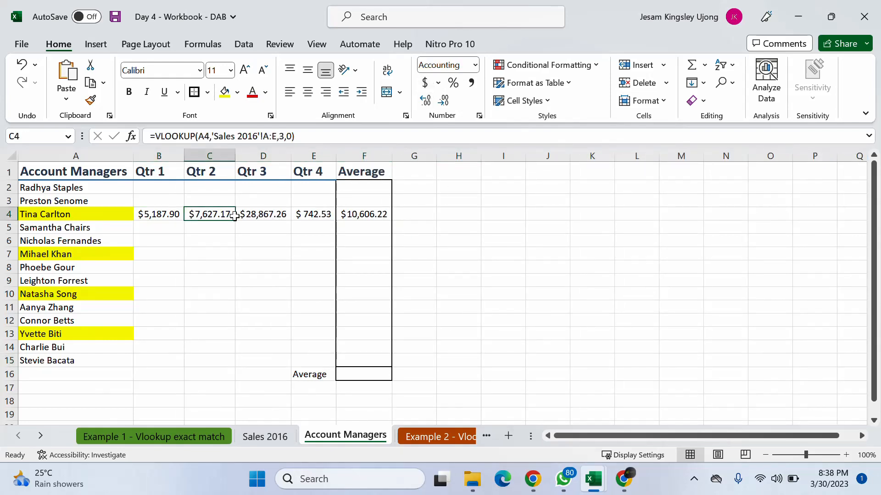
pyautogui.click(304, 216)
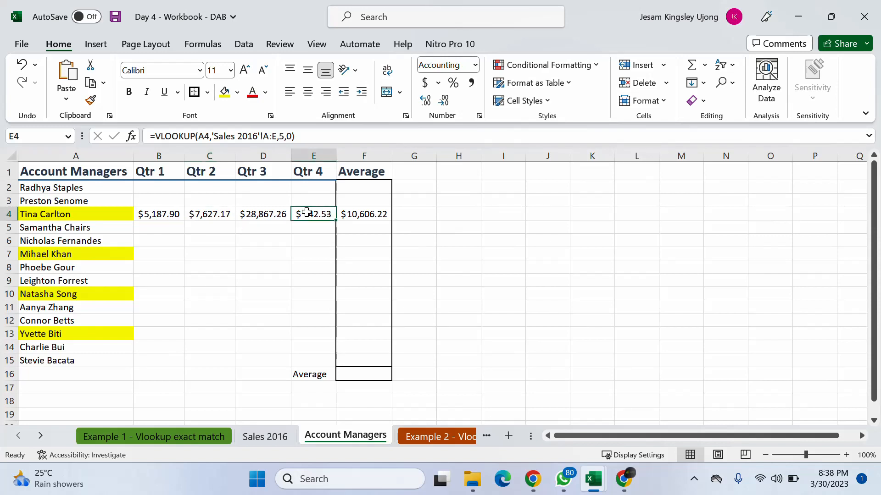
pyautogui.click(362, 215)
pyautogui.click(356, 251)
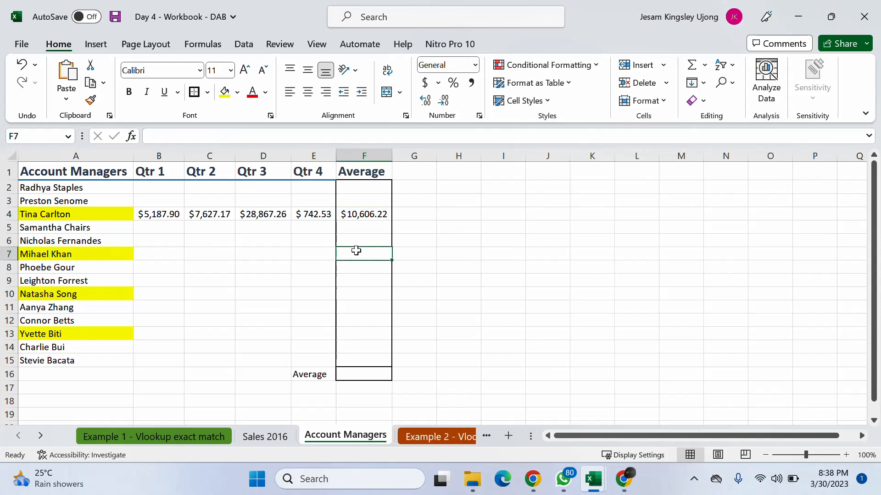
pyautogui.click(354, 281)
pyautogui.click(352, 319)
pyautogui.moveTo(352, 184); pyautogui.dragTo(375, 361)
# - Make the overall average cell F16 bold
pyautogui.click(364, 379)
pyautogui.hotkey('ctrl', 'b')
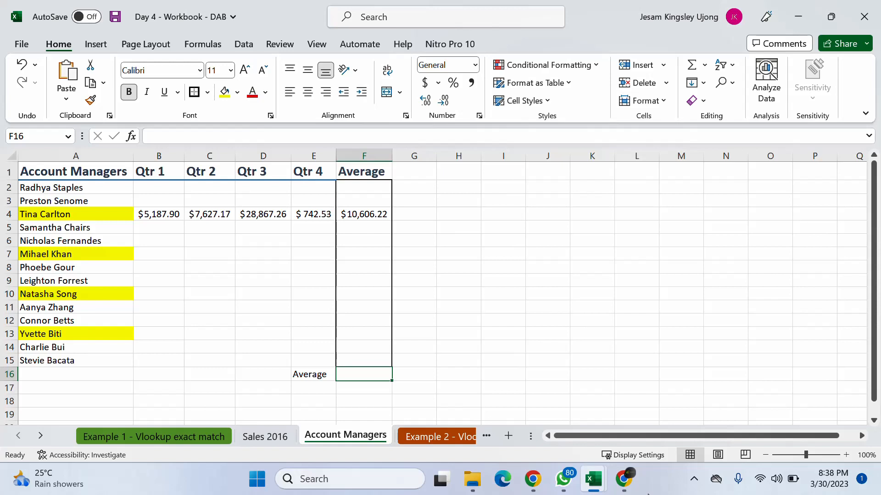
pyautogui.write('=ave')
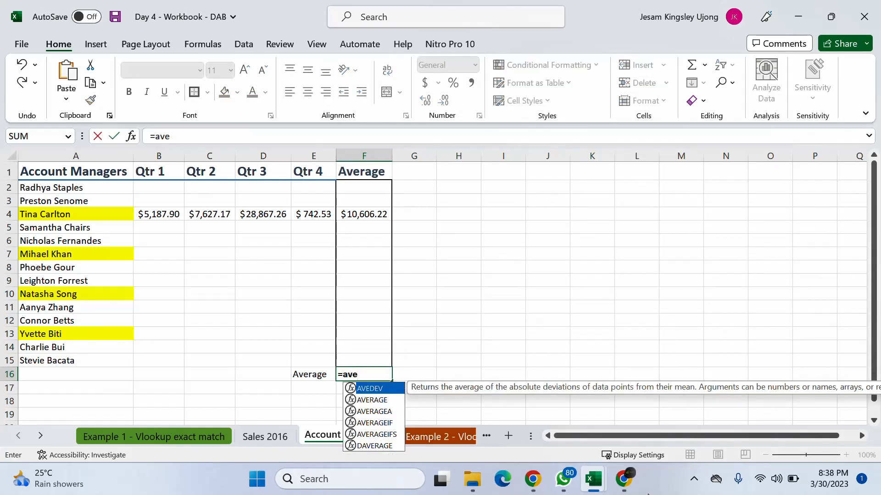
pyautogui.press('Escape')
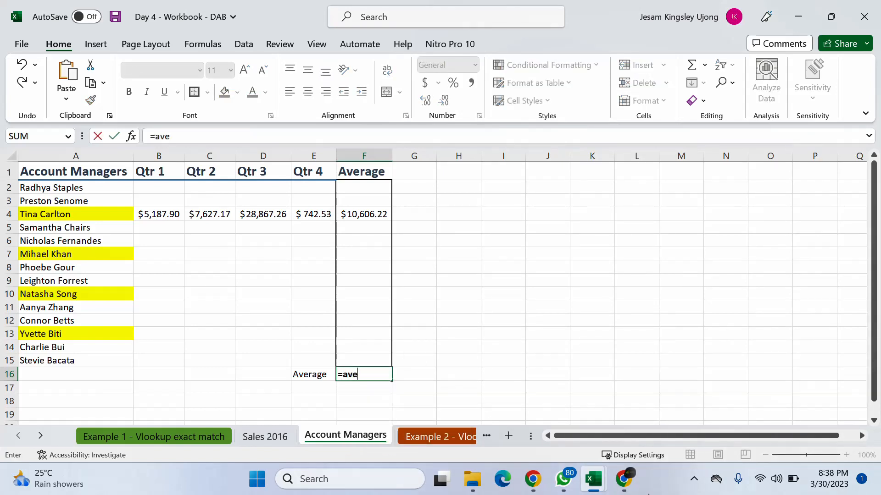
pyautogui.press('Escape')
pyautogui.click(554, 303)
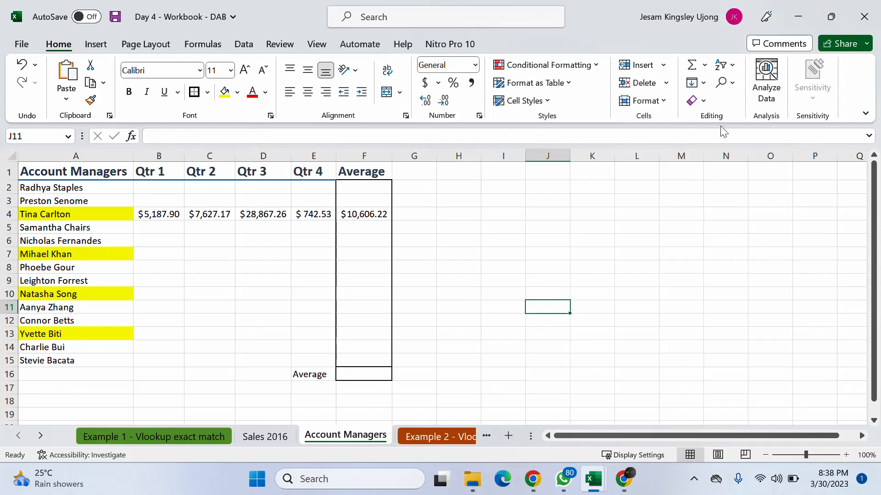
# - Minimize the workbook and switch to the Google Meet call in Chrome
pyautogui.moveTo(578, 485)
pyautogui.click(534, 479)
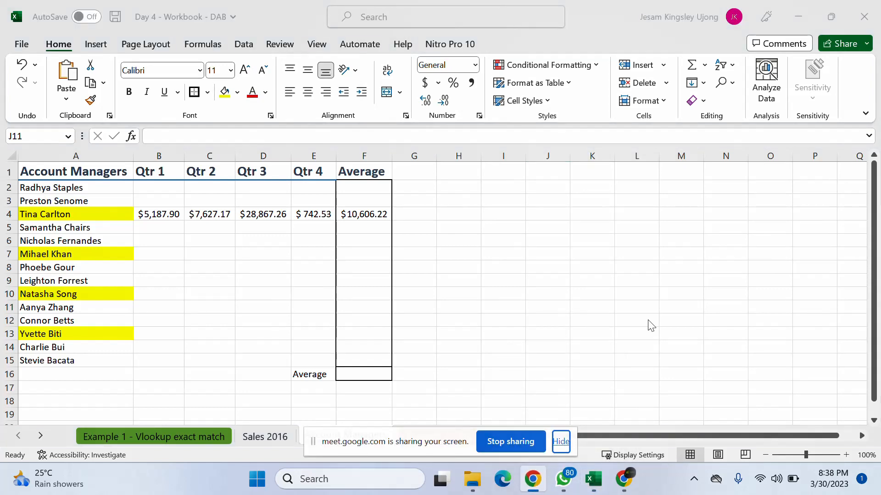
pyautogui.click(649, 305)
pyautogui.click(799, 16)
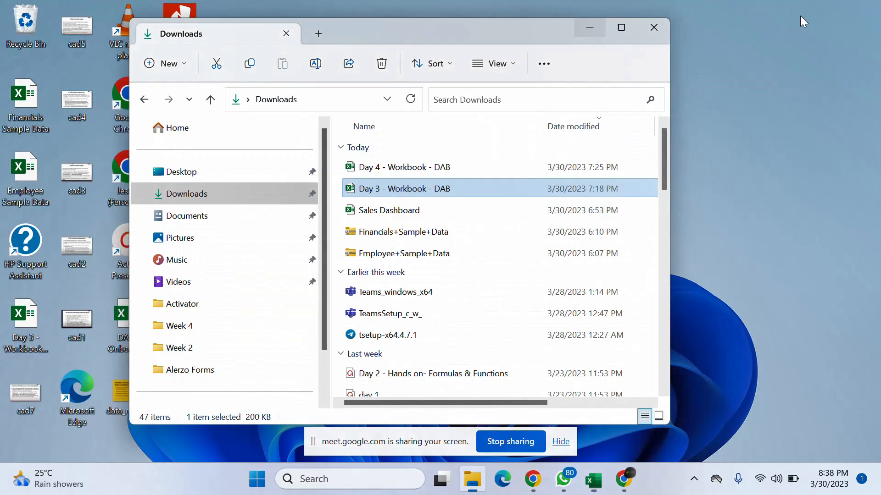
pyautogui.click(624, 479)
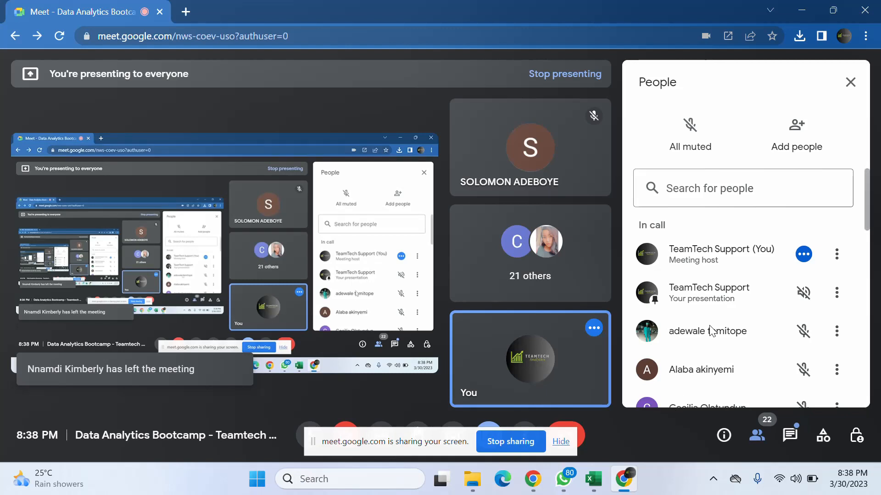
# - Look through the meeting's participant list and open the in-call messages
pyautogui.scroll(-2, 709, 326)
pyautogui.scroll(-5, 710, 327)
pyautogui.scroll(8, 713, 331)
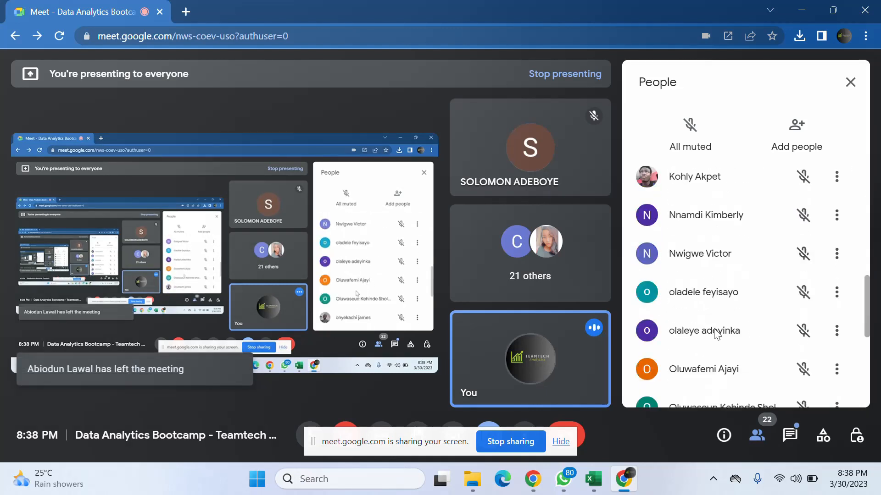
pyautogui.click(795, 436)
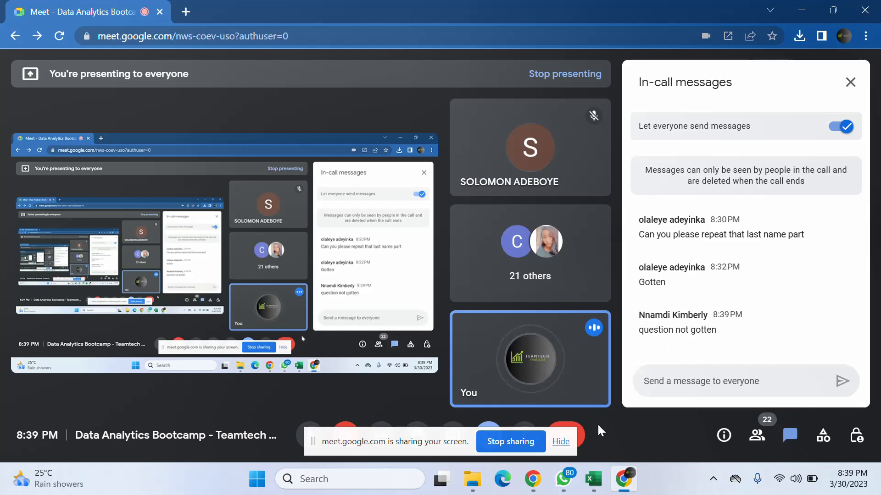
# - Switch back to the Day 4 workbook in Excel, un-maximize its window and maximize it again
pyautogui.moveTo(606, 479)
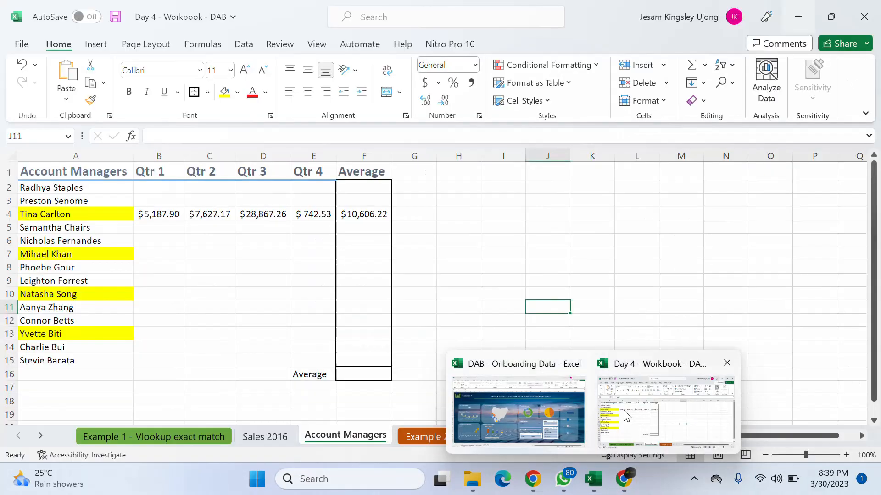
pyautogui.click(625, 416)
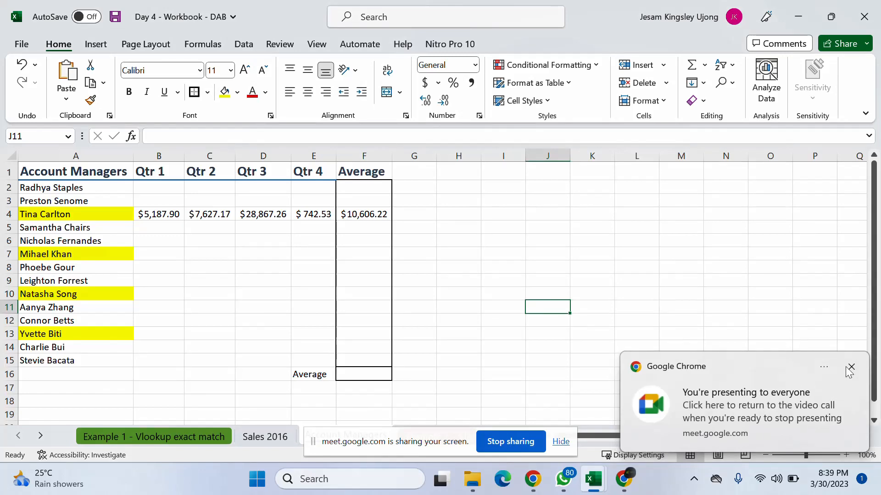
pyautogui.doubleClick(580, 6)
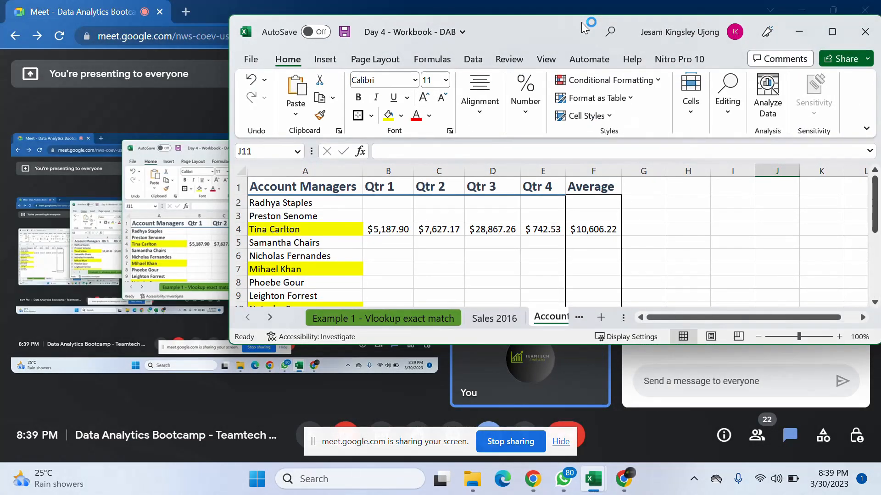
pyautogui.moveTo(580, 28); pyautogui.dragTo(442, 22)
pyautogui.doubleClick(442, 22)
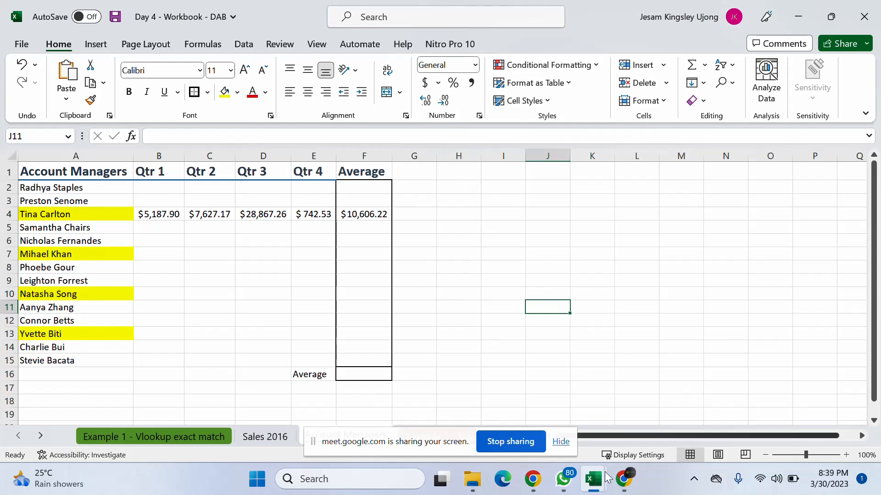
# - Un-maximize the workbook window and return to the Google Meet call's in-call messages
pyautogui.moveTo(594, 479)
pyautogui.moveTo(590, 5); pyautogui.dragTo(433, 22)
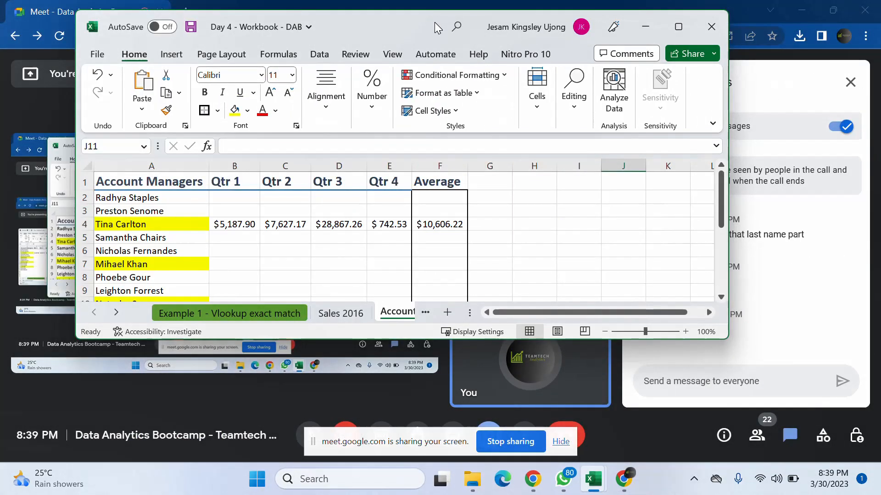
pyautogui.click(778, 87)
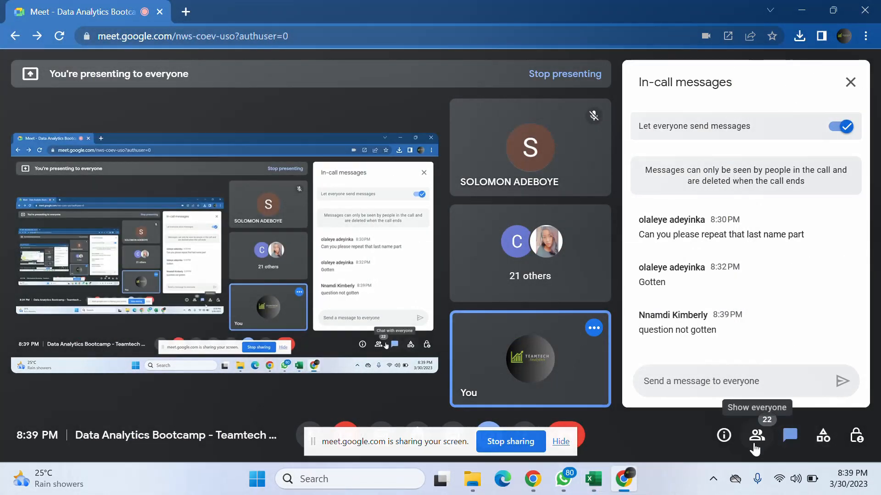
# - Open the meeting's participant list, then switch to the Day 4 workbook in Excel and maximize it, clearing the Chrome notification and sharing bar
pyautogui.click(754, 446)
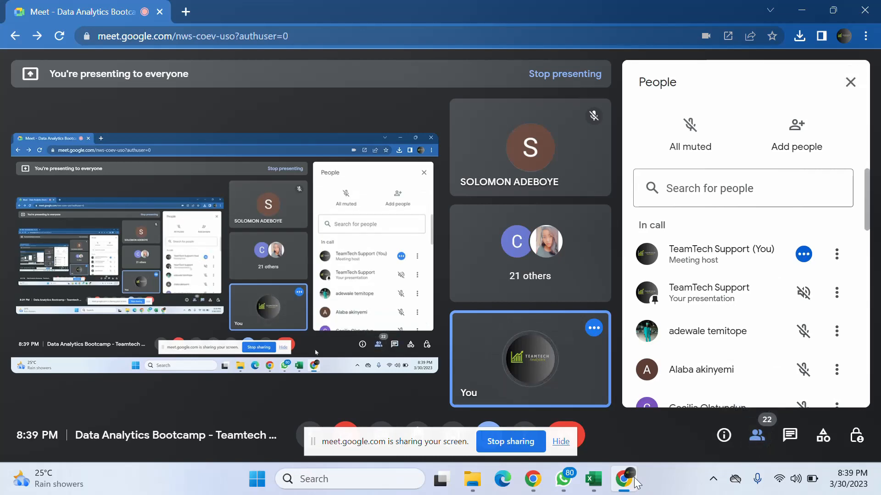
pyautogui.moveTo(619, 490)
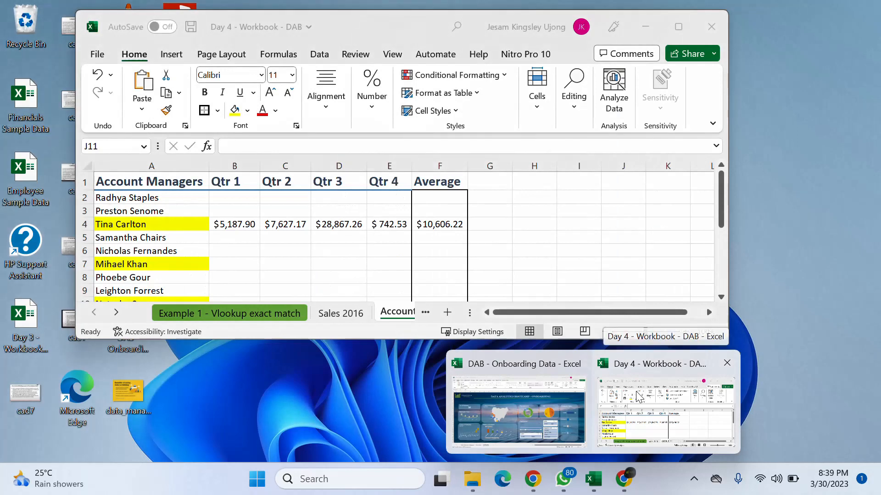
pyautogui.click(637, 395)
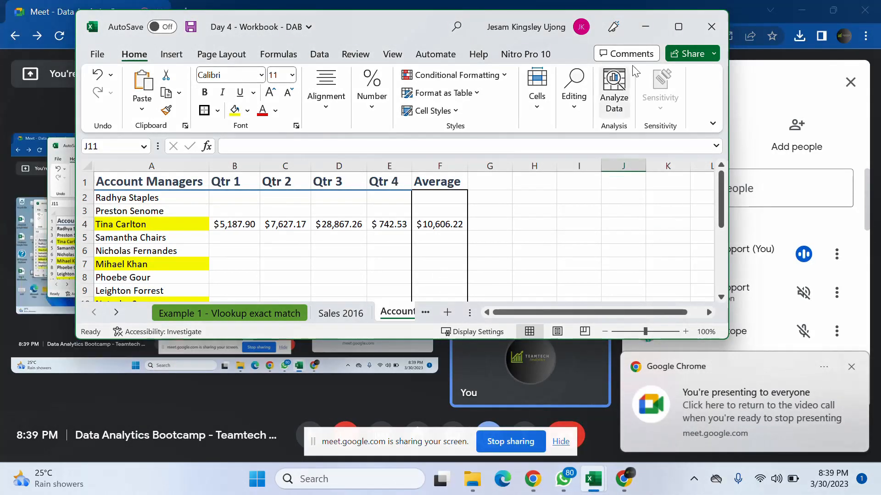
pyautogui.click(678, 27)
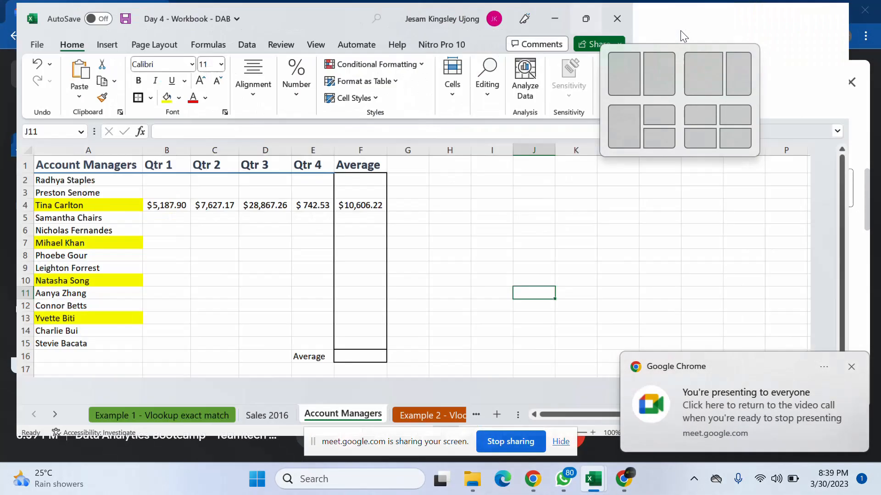
pyautogui.click(851, 367)
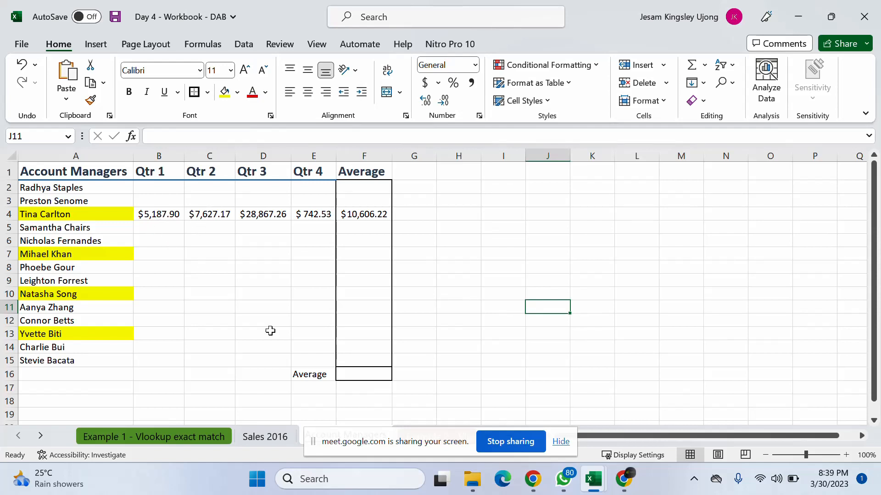
pyautogui.click(562, 443)
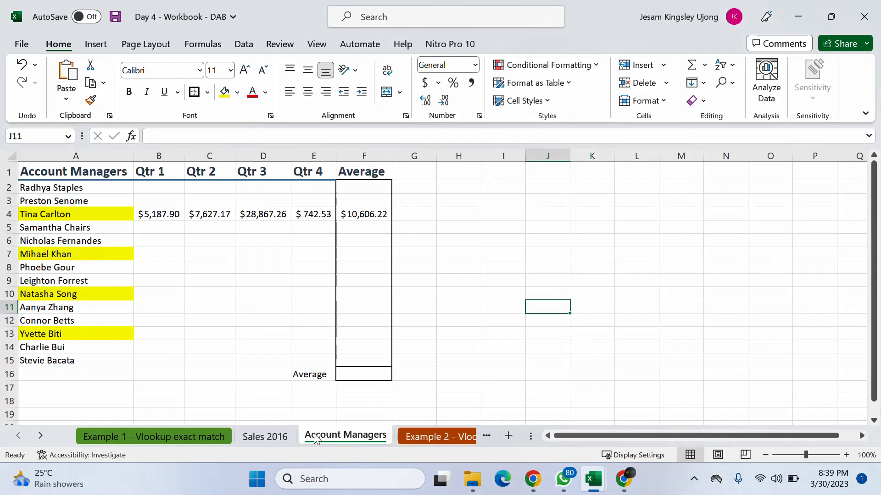
# - Review the quarter headers on Account Managers against columns A to E of the Sales 2016 sheet
pyautogui.click(161, 173)
pyautogui.click(209, 172)
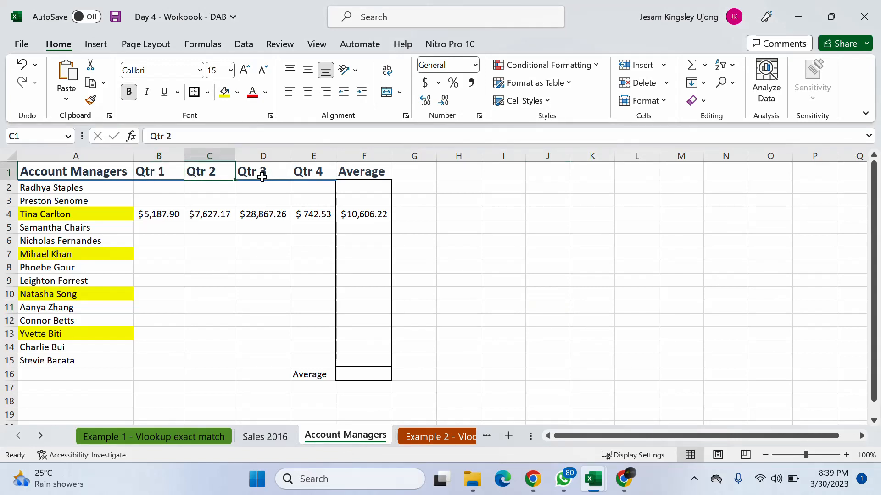
pyautogui.click(263, 172)
pyautogui.click(268, 440)
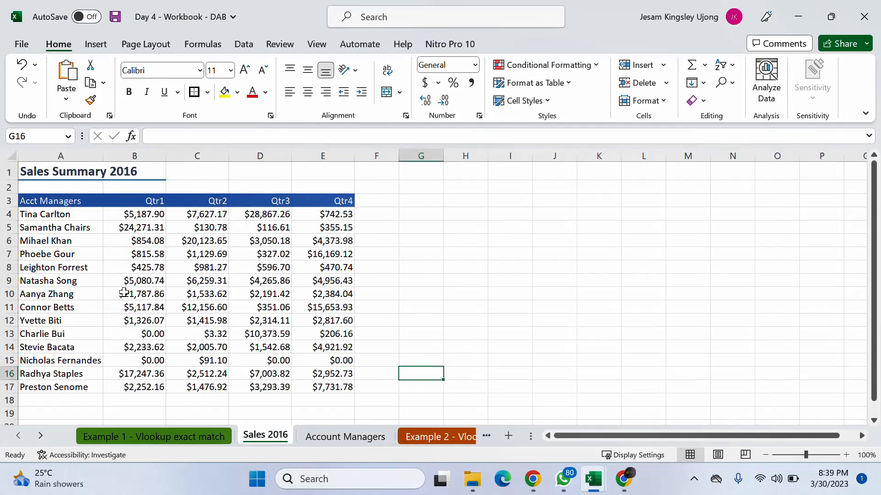
pyautogui.click(54, 152)
pyautogui.moveTo(55, 152); pyautogui.dragTo(315, 152)
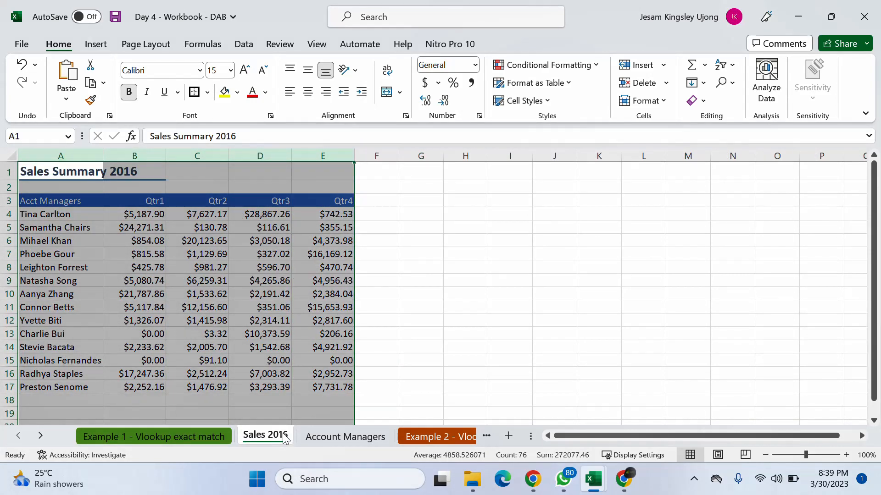
pyautogui.click(248, 218)
pyautogui.click(49, 216)
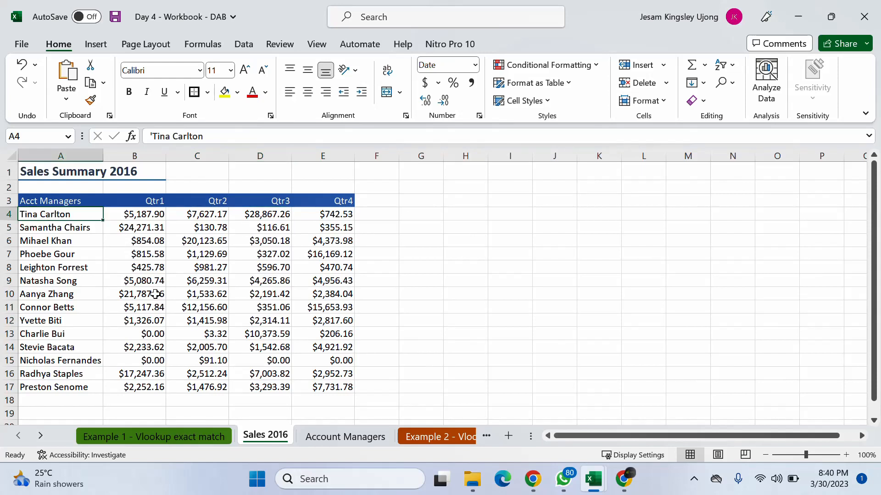
# - Return to the Account Managers sheet and go through the four yellow-highlighted names in column A
pyautogui.click(324, 440)
pyautogui.click(58, 211)
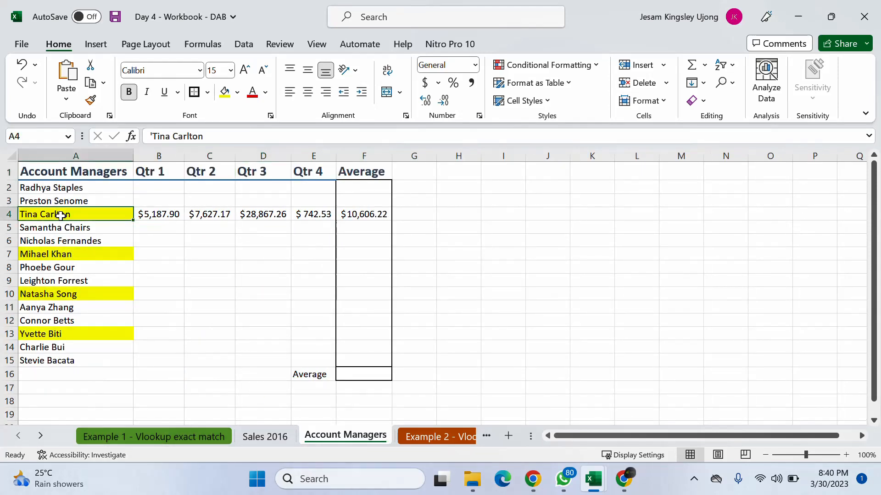
pyautogui.click(72, 254)
pyautogui.click(77, 294)
pyautogui.click(92, 333)
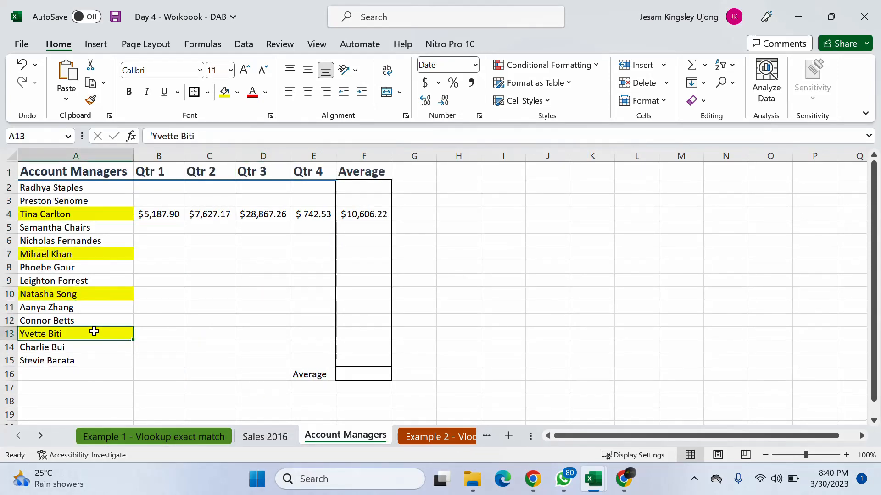
# - Go over the Qtr 1 to Qtr 4 cells for the highlighted managers in rows 7, 10 and 13
pyautogui.click(145, 251)
pyautogui.moveTo(206, 262); pyautogui.dragTo(340, 256)
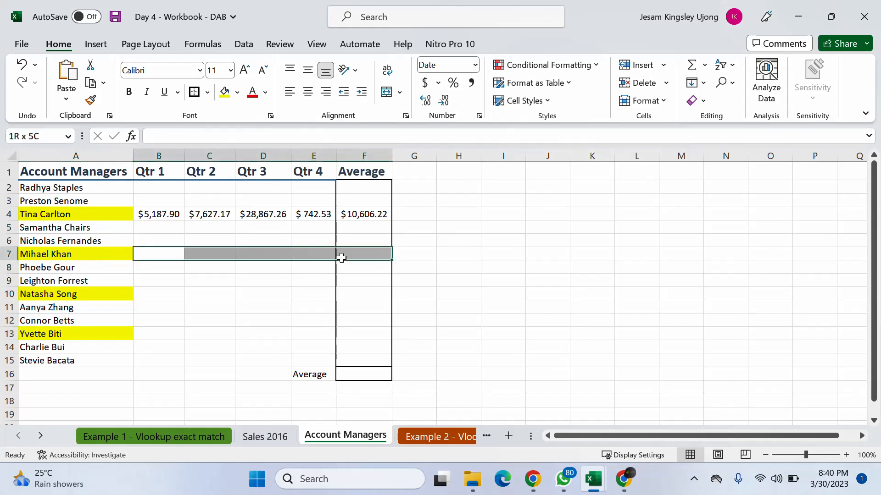
pyautogui.click(149, 254)
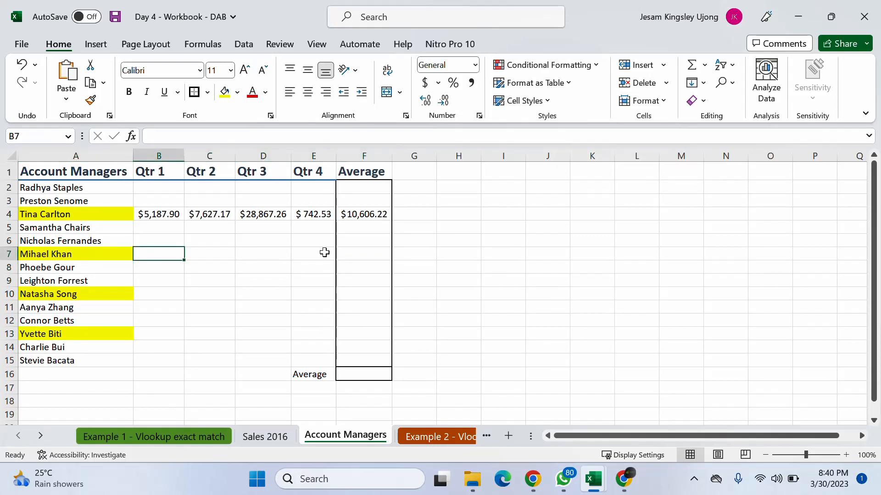
pyautogui.click(316, 254)
pyautogui.click(183, 298)
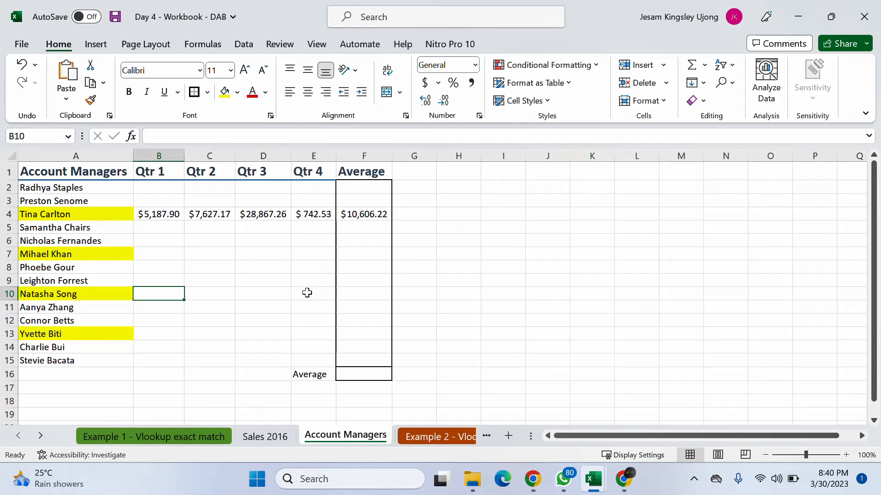
pyautogui.click(307, 292)
pyautogui.click(138, 346)
pyautogui.click(304, 335)
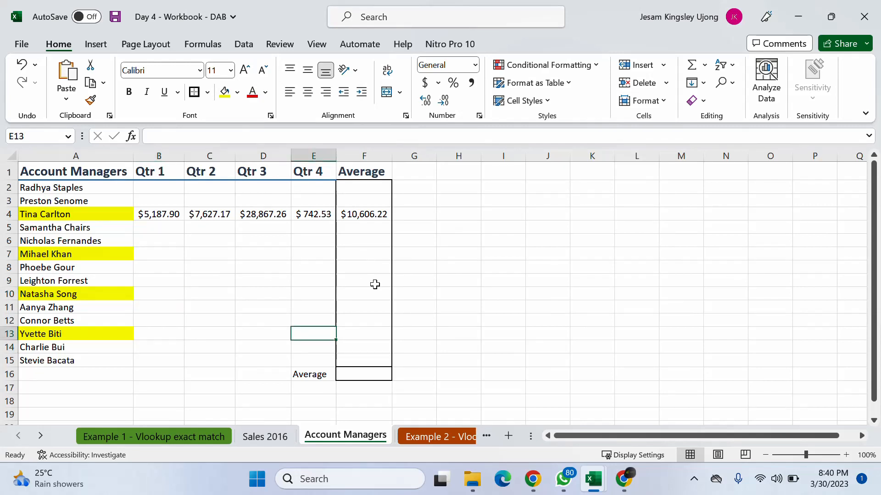
# - Examine the AVERAGE formula in F4, the range F2:F15 and the overall average cell F16
pyautogui.click(357, 214)
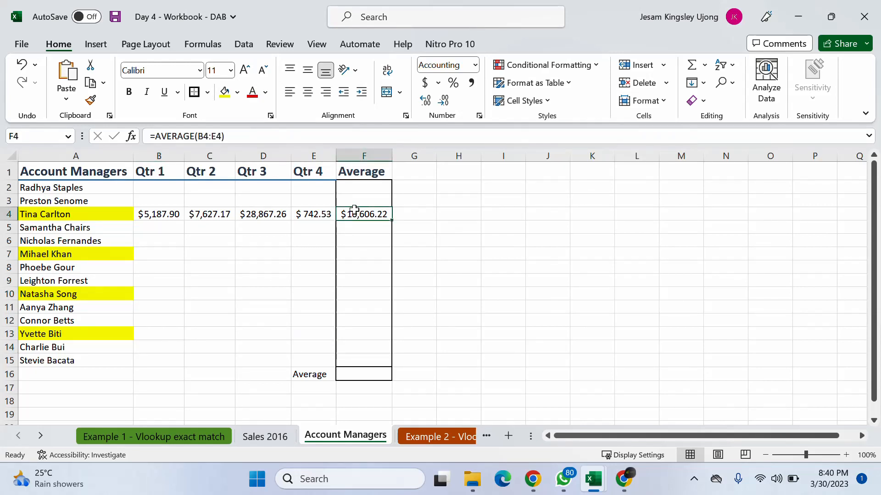
pyautogui.click(361, 242)
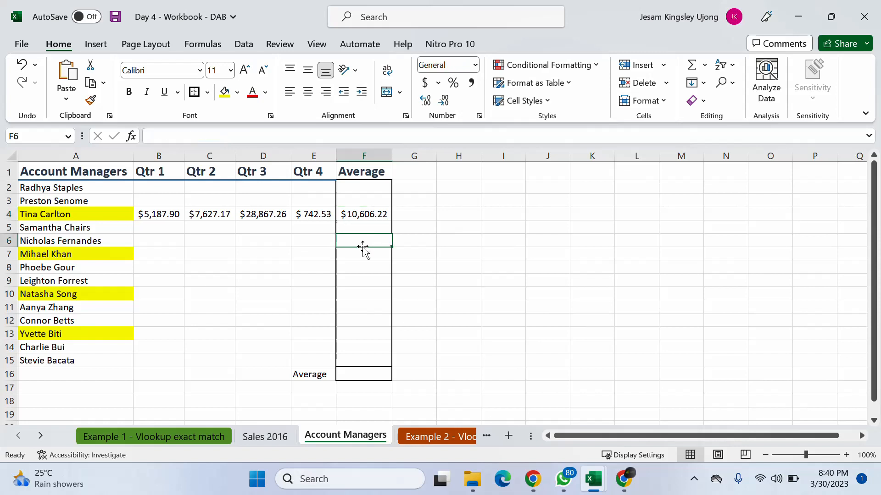
pyautogui.click(355, 255)
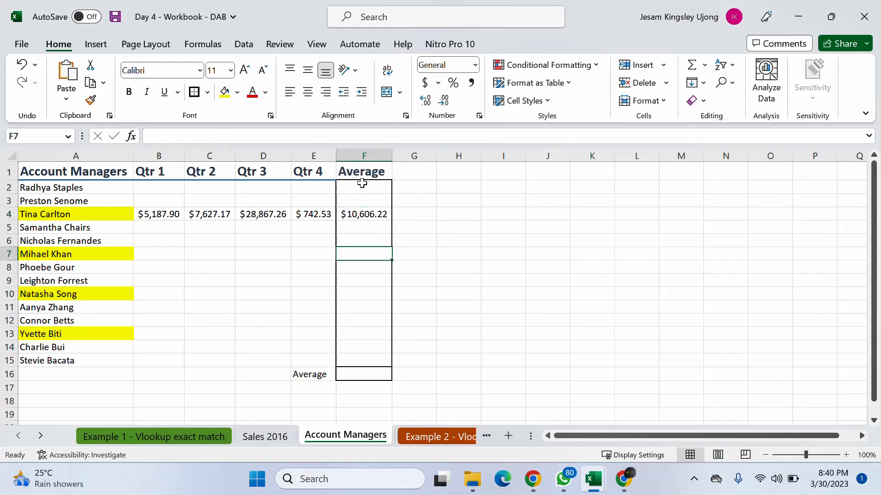
pyautogui.moveTo(362, 186); pyautogui.dragTo(368, 366)
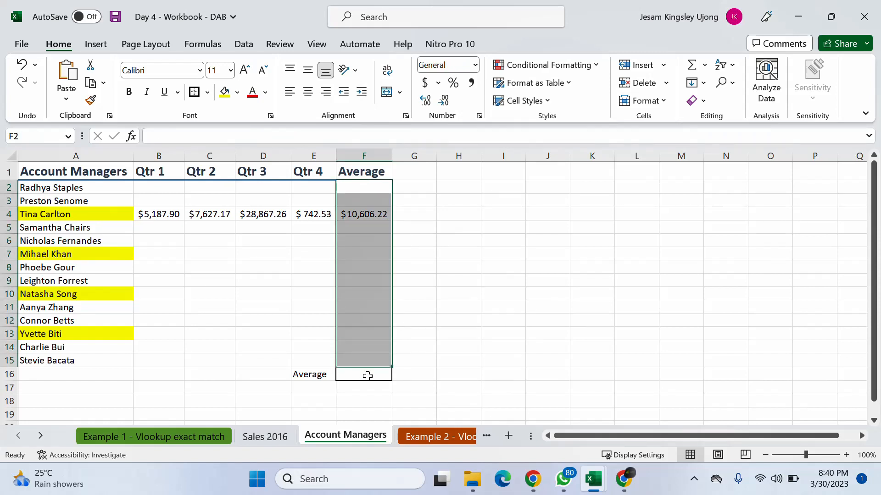
pyautogui.click(367, 376)
pyautogui.click(536, 347)
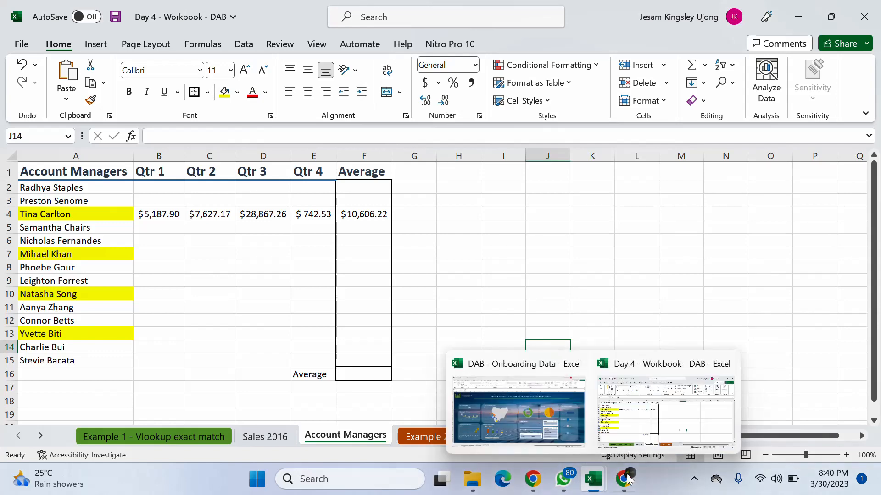
# - Check the Google Meet call for raised hands, then return to the Day 4 workbook in Excel and dismiss the presenting notification
pyautogui.moveTo(628, 480)
pyautogui.click(611, 399)
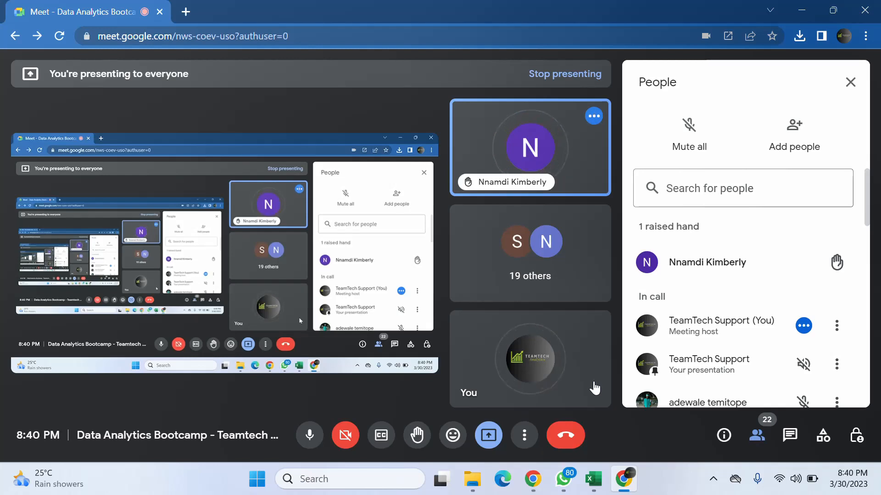
pyautogui.moveTo(604, 492)
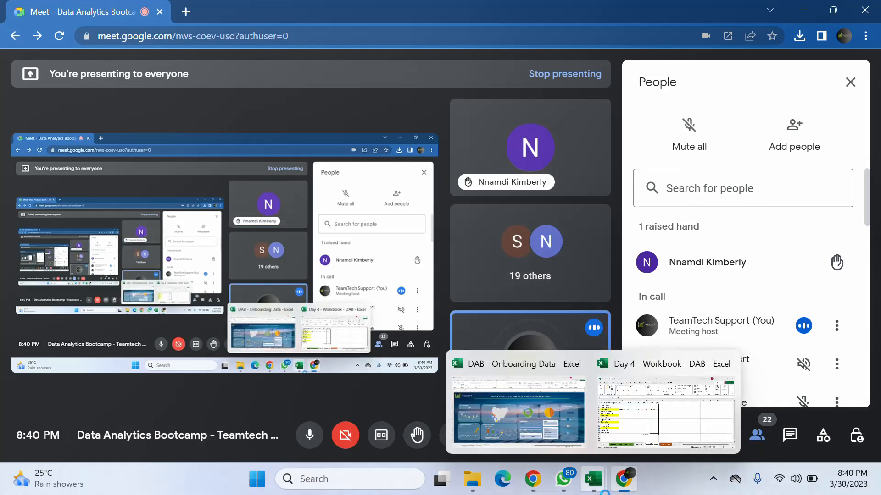
pyautogui.click(615, 409)
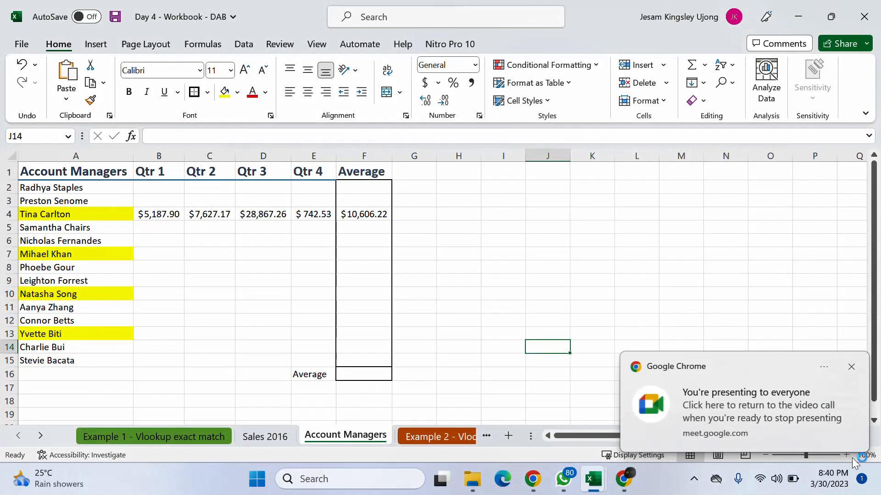
pyautogui.click(850, 368)
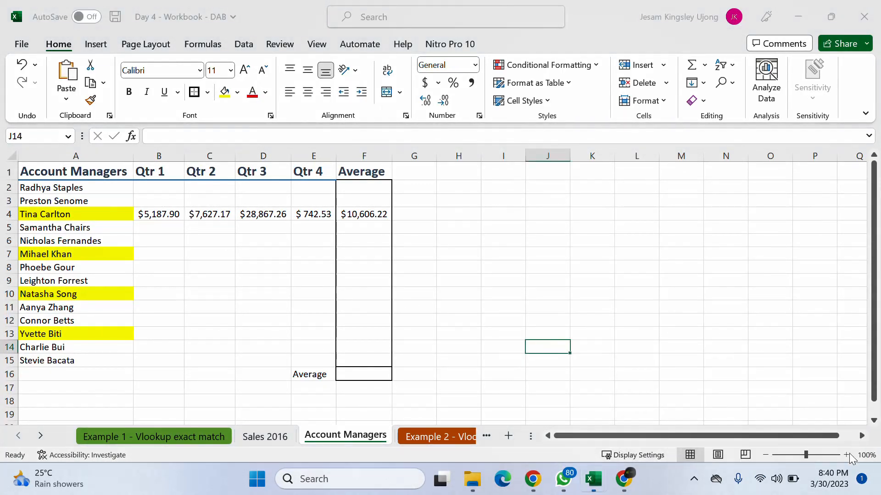
# - Zoom the Account Managers sheet to 130% and widen columns B to F to fit their contents
pyautogui.click(846, 454)
pyautogui.click(846, 457)
pyautogui.click(846, 457)
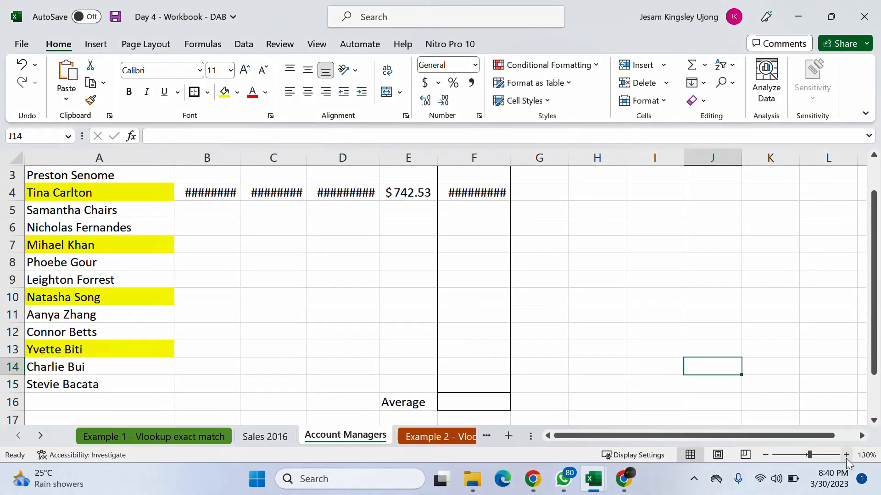
pyautogui.moveTo(204, 157); pyautogui.dragTo(518, 154)
pyautogui.moveTo(602, 435); pyautogui.dragTo(509, 445)
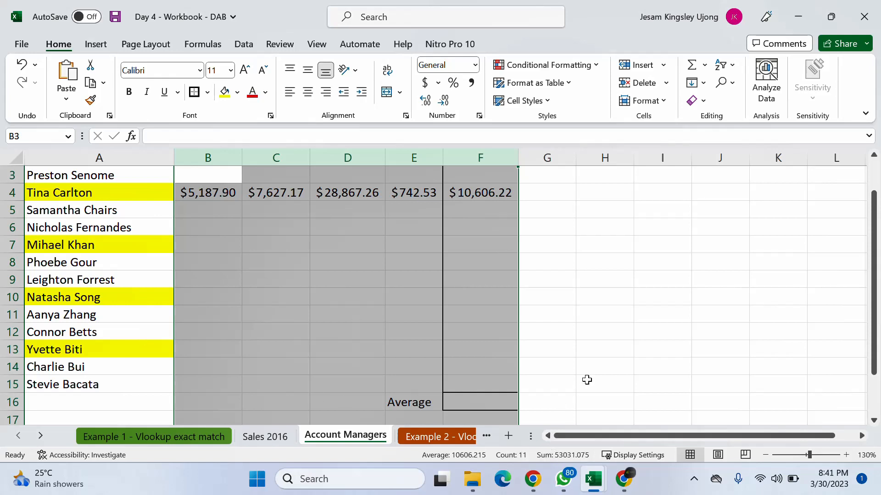
pyautogui.scroll(1, 588, 378)
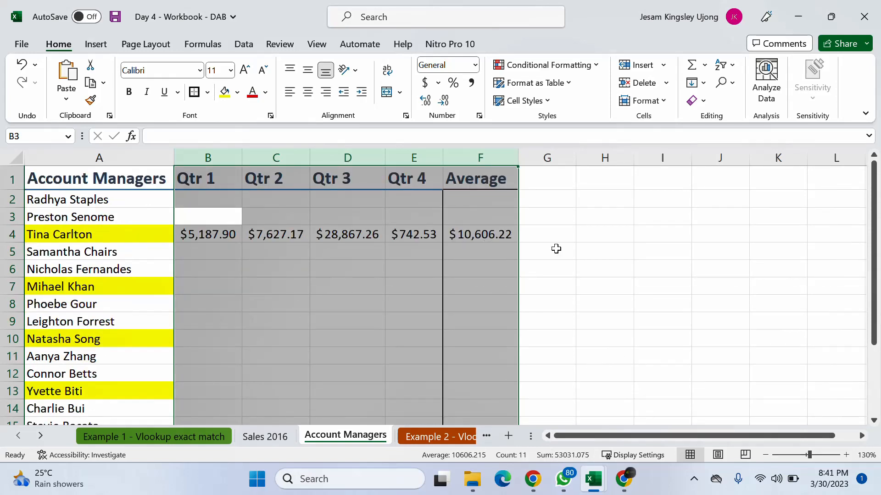
pyautogui.click(676, 266)
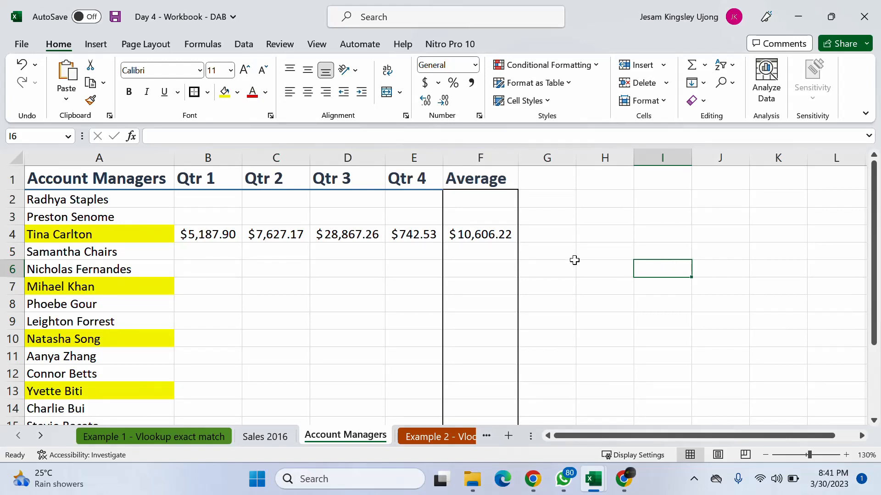
# - Inspect the Qtr 1 VLOOKUP formula in B4 and switch back to the Google Meet call in Chrome
pyautogui.click(212, 234)
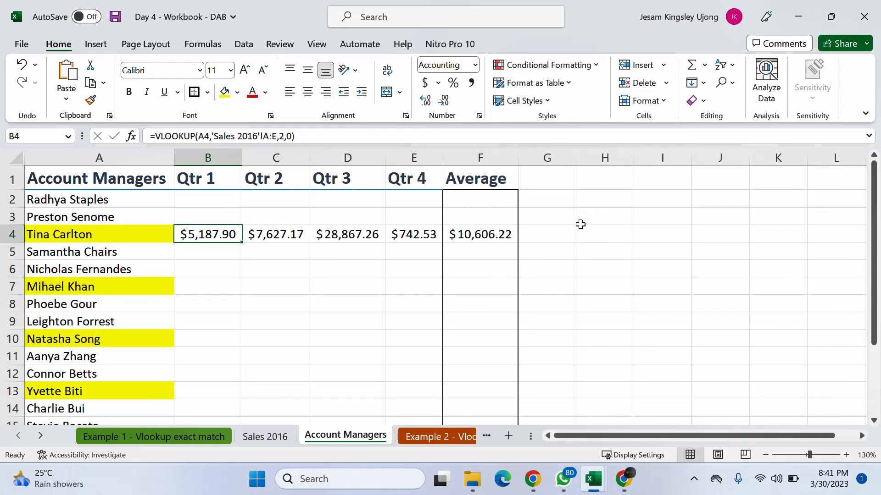
pyautogui.scroll(-1, 590, 242)
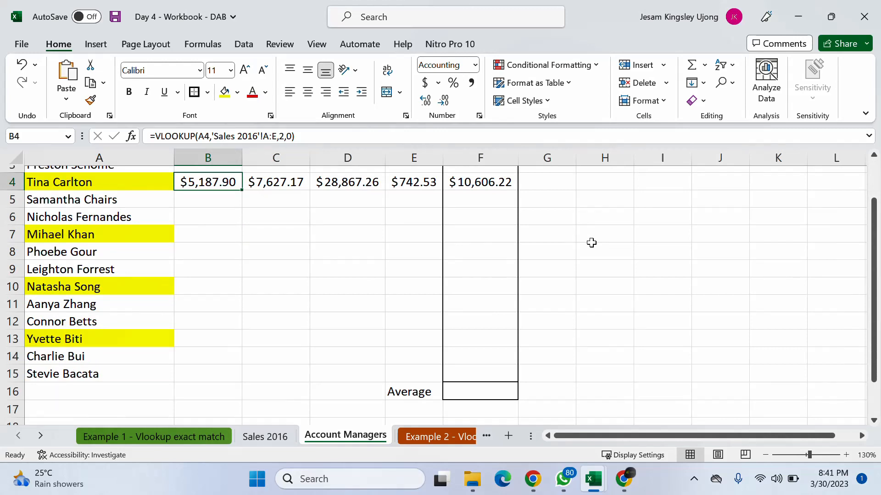
pyautogui.scroll(1, 591, 243)
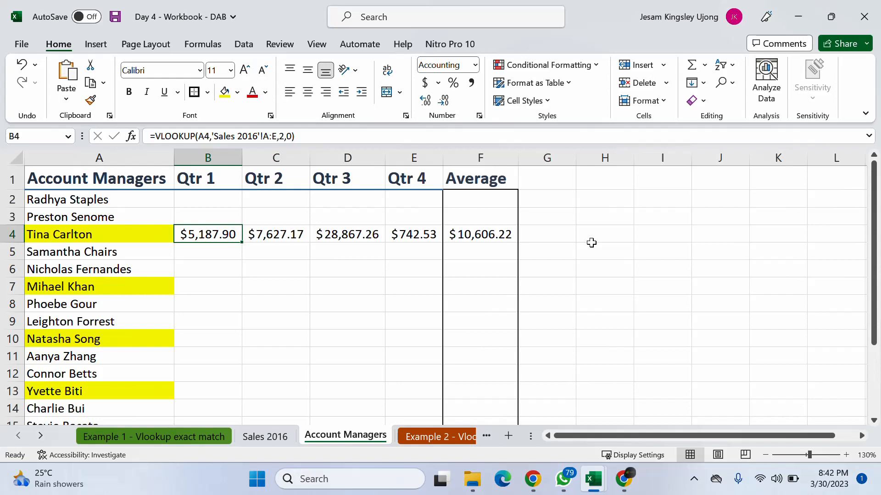
pyautogui.moveTo(564, 490)
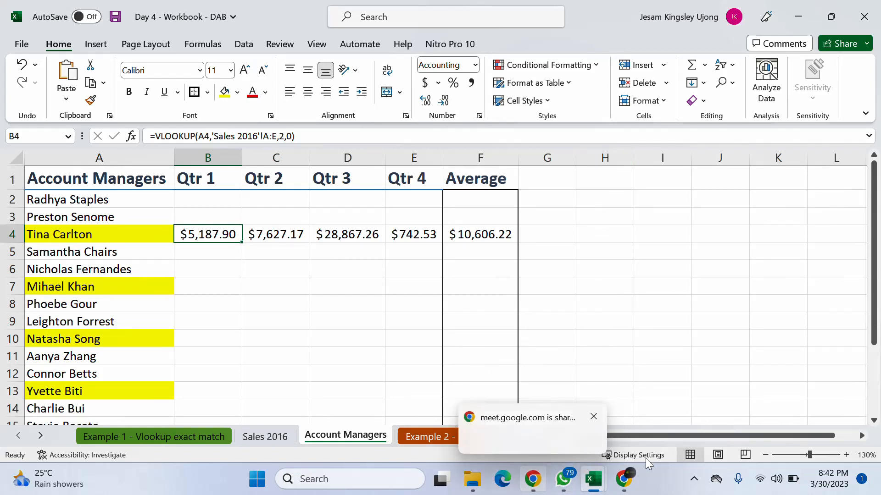
pyautogui.click(627, 480)
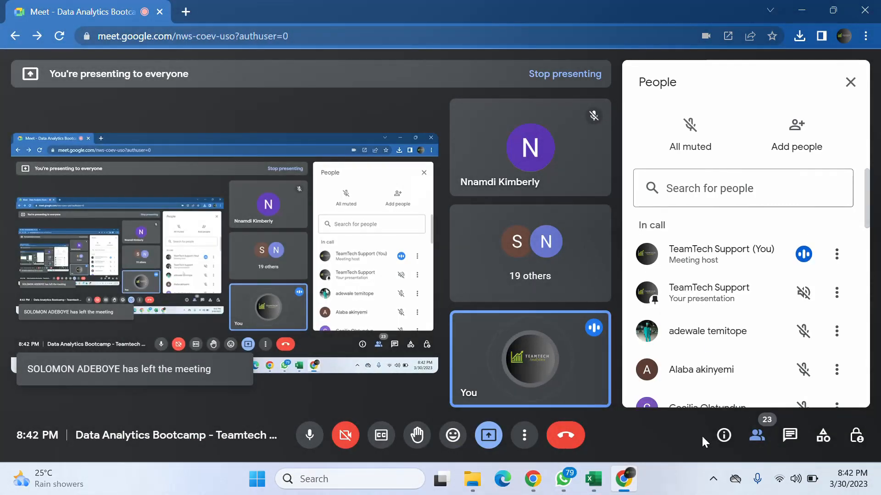
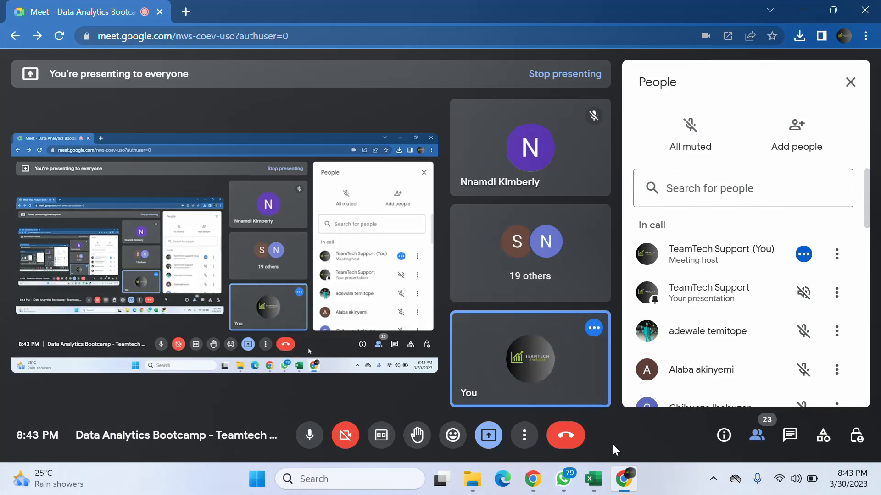
# - Read the in-call messages in the Meet call, then switch back to the Day 4 workbook in Excel
pyautogui.moveTo(592, 480)
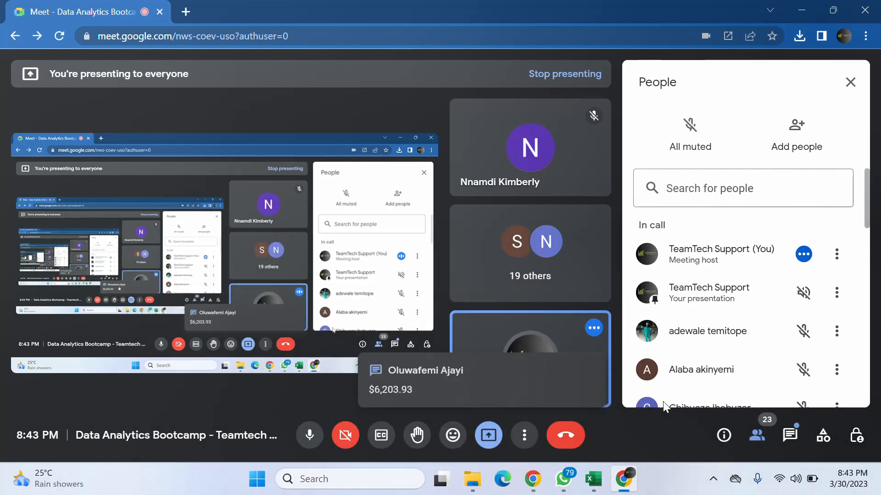
pyautogui.click(791, 436)
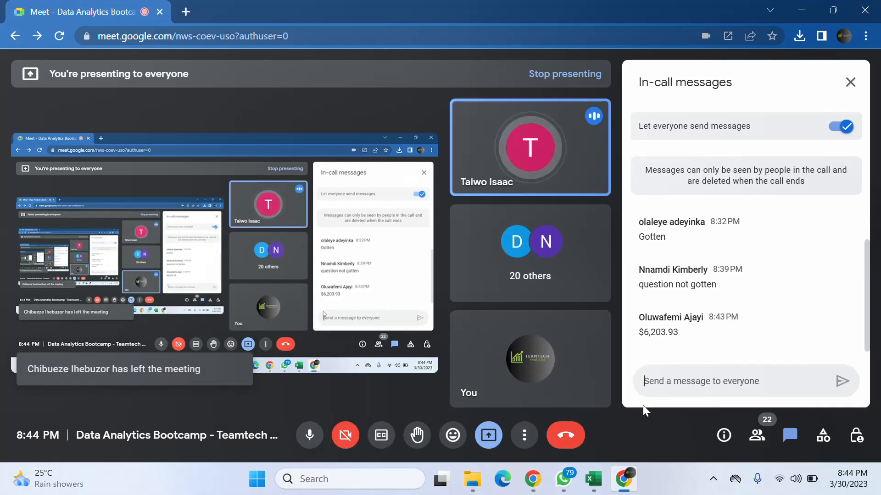
pyautogui.click(628, 419)
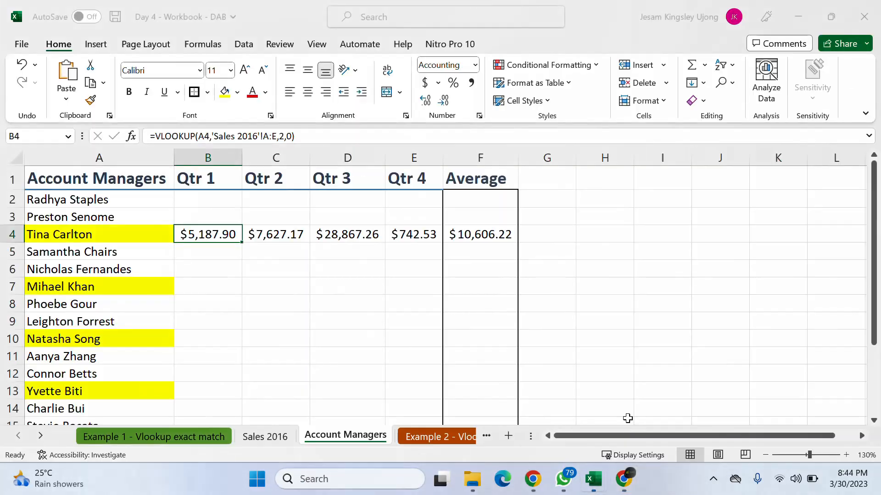
# - Examine the average in F4 and the empty quarter and average cells for the highlighted account managers in rows 7, 10 and 13
pyautogui.click(461, 233)
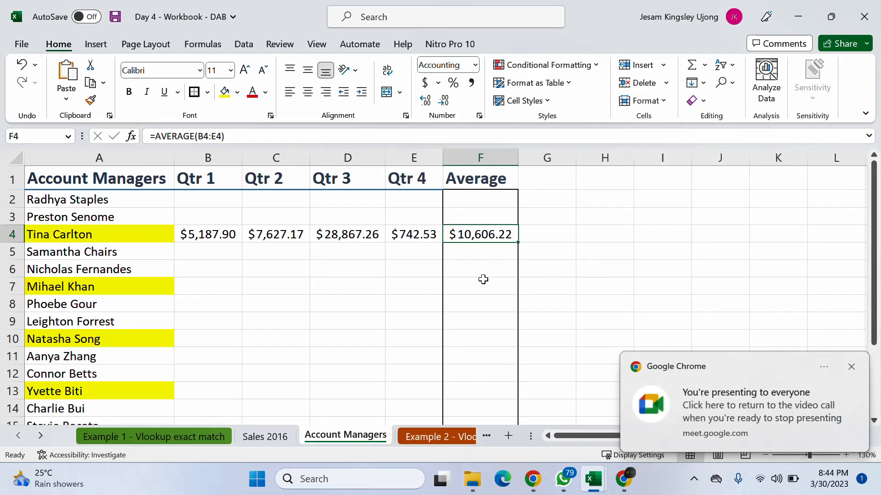
pyautogui.click(482, 275)
pyautogui.click(477, 288)
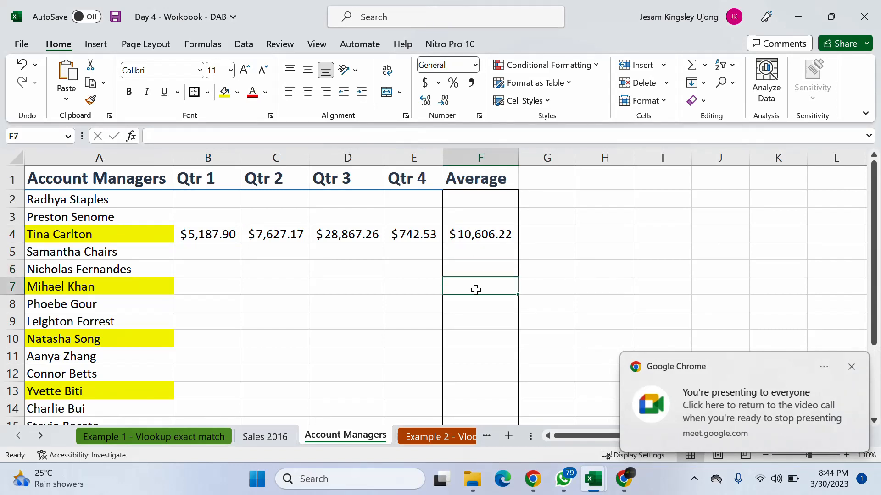
pyautogui.click(483, 338)
pyautogui.click(487, 394)
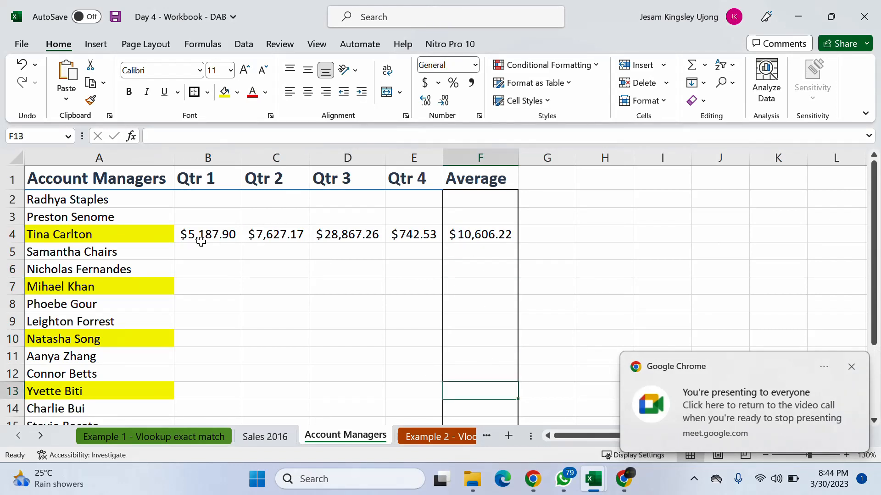
pyautogui.click(200, 285)
pyautogui.click(367, 286)
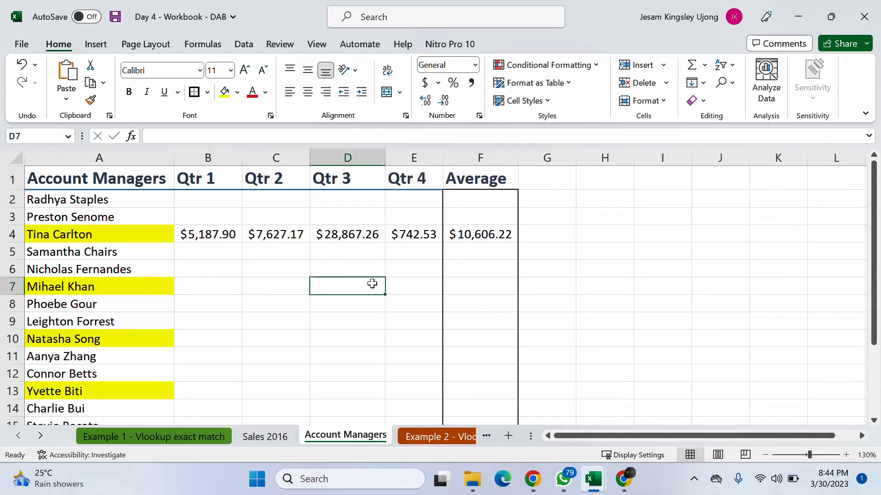
pyautogui.click(401, 288)
pyautogui.click(216, 351)
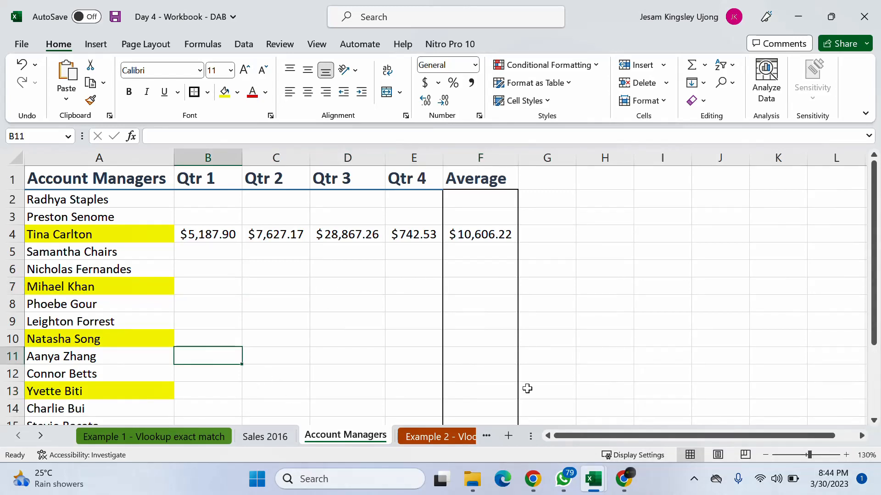
# - Review the AVERAGE formula in F4 and the overall average row in E16 and F16
pyautogui.click(474, 233)
pyautogui.scroll(-3, 479, 305)
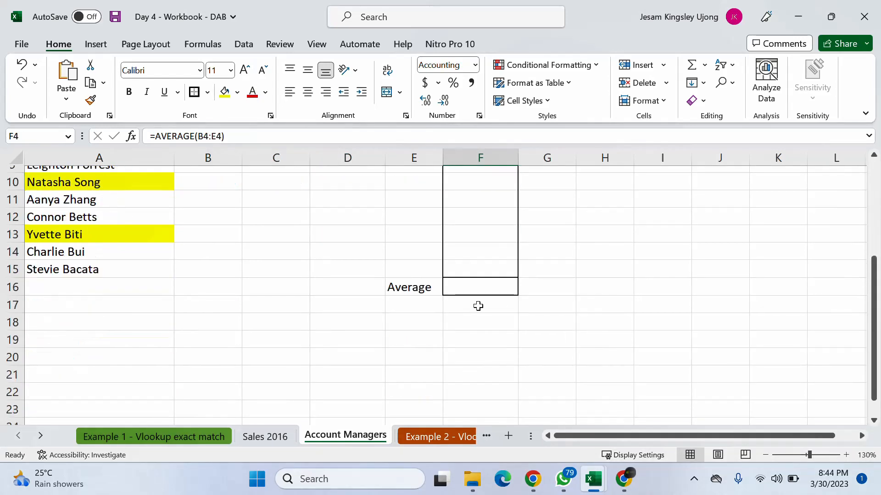
pyautogui.click(475, 289)
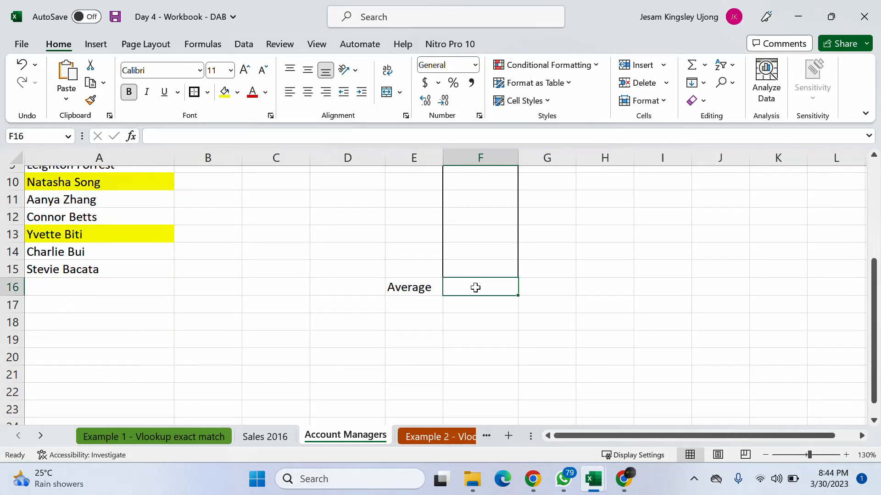
pyautogui.click(418, 288)
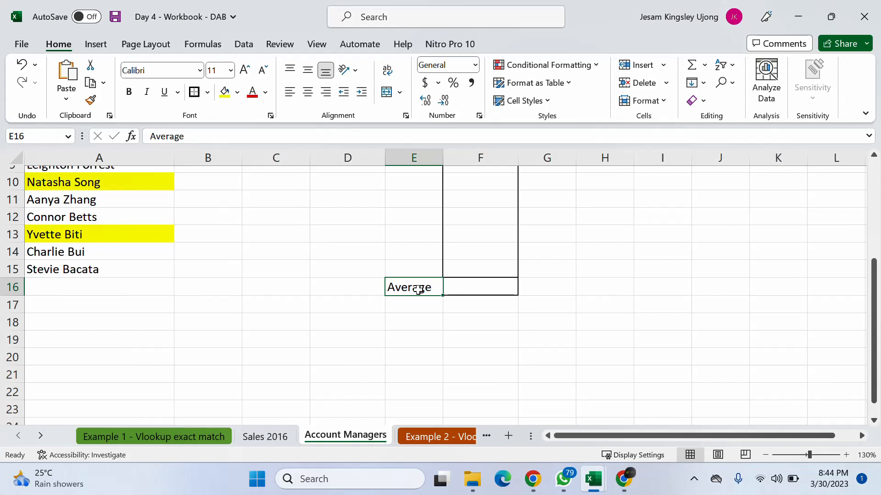
pyautogui.scroll(3, 475, 238)
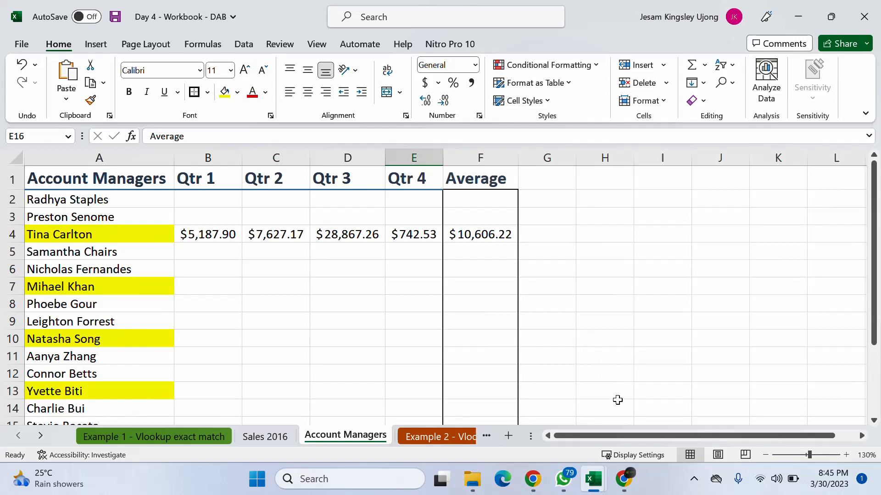
# - Check the Meet call in Chrome again, then return to the workbook in Excel and dismiss the presenting notification
pyautogui.click(625, 481)
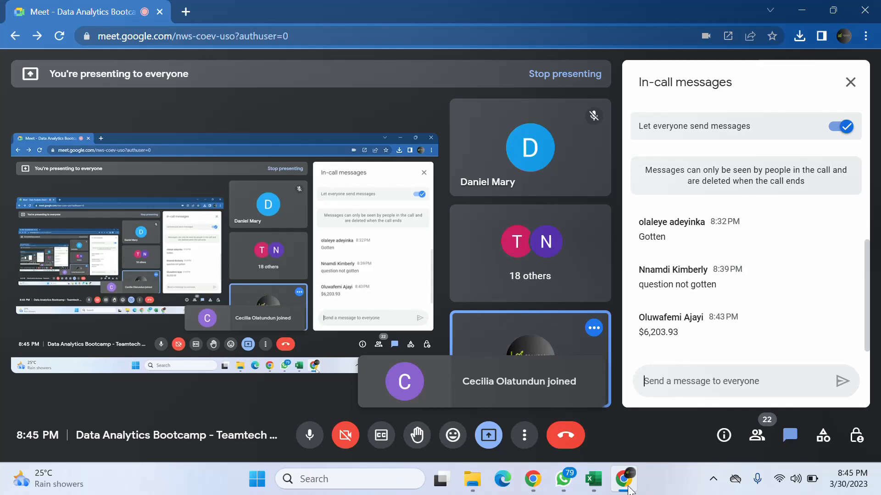
pyautogui.click(626, 486)
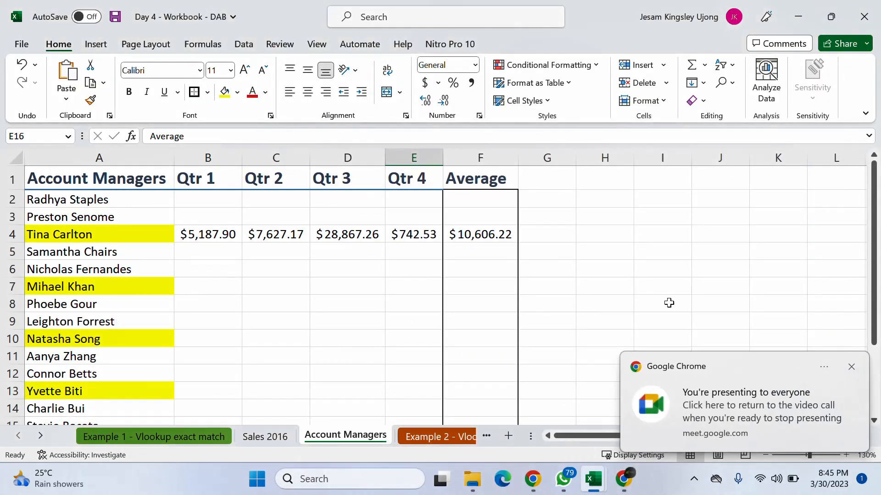
pyautogui.click(851, 367)
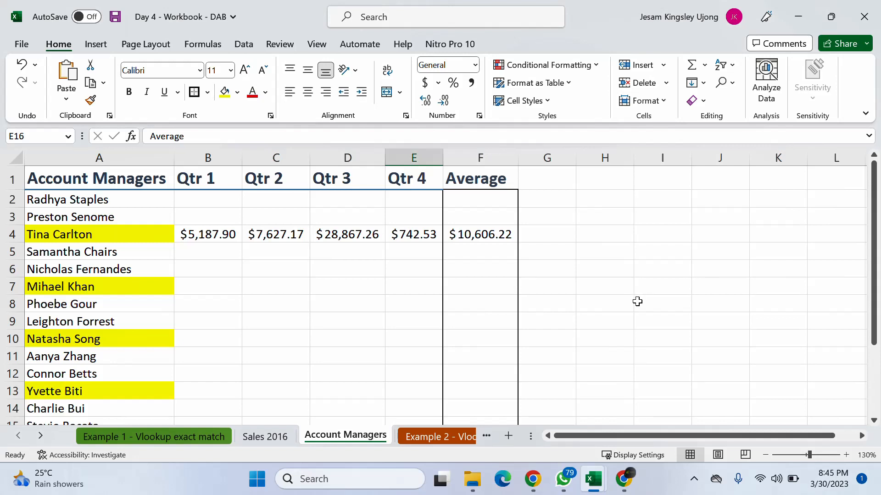
# - Copy the Qtr 1–4 lookup formulas and the average from B4:F4 into the highlighted row 7, cells B7:F7
pyautogui.scroll(-1, 639, 302)
pyautogui.scroll(1, 639, 302)
pyautogui.moveTo(192, 235); pyautogui.dragTo(499, 241)
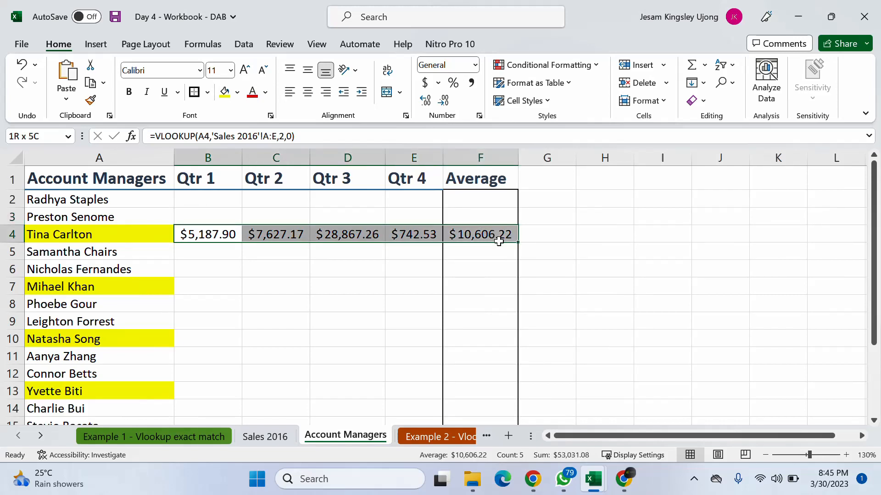
pyautogui.hotkey('ctrl', 'q')
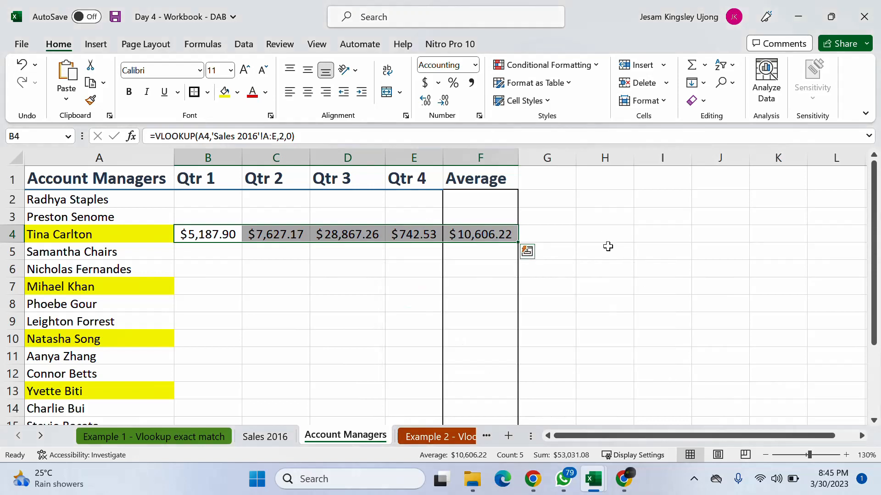
pyautogui.press('Escape')
pyautogui.hotkey('ctrl', 'c')
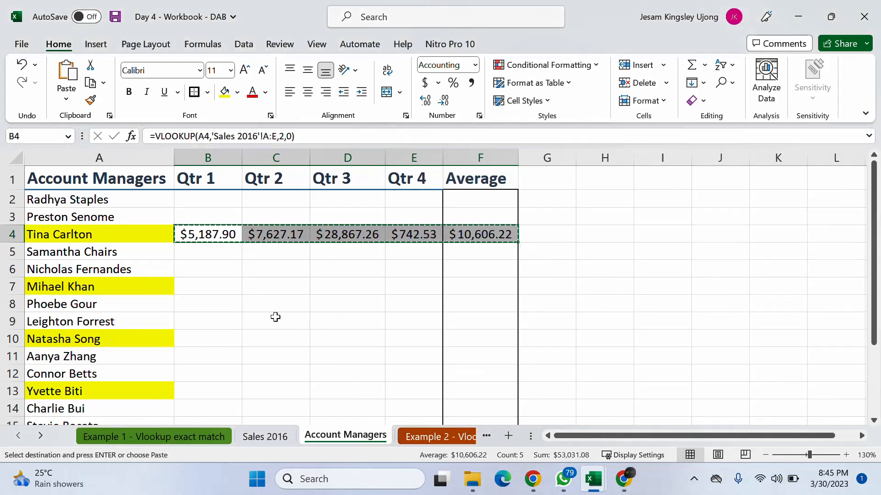
pyautogui.click(198, 292)
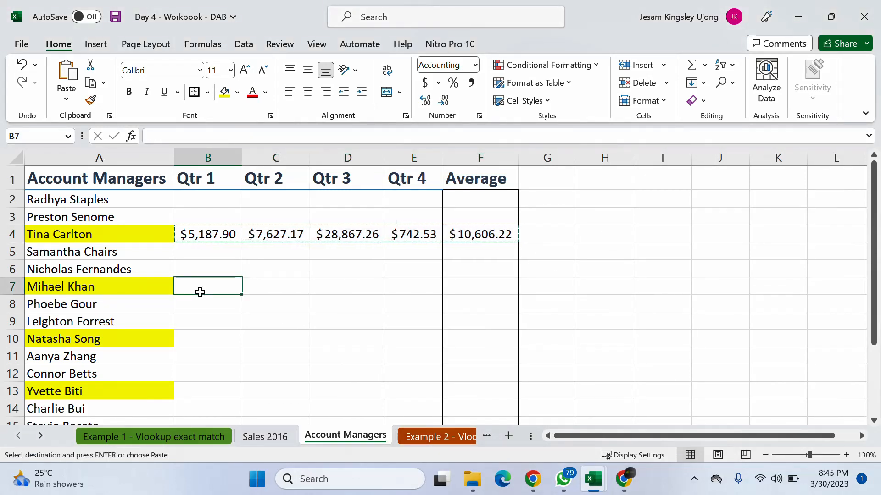
pyautogui.moveTo(200, 292); pyautogui.dragTo(453, 283)
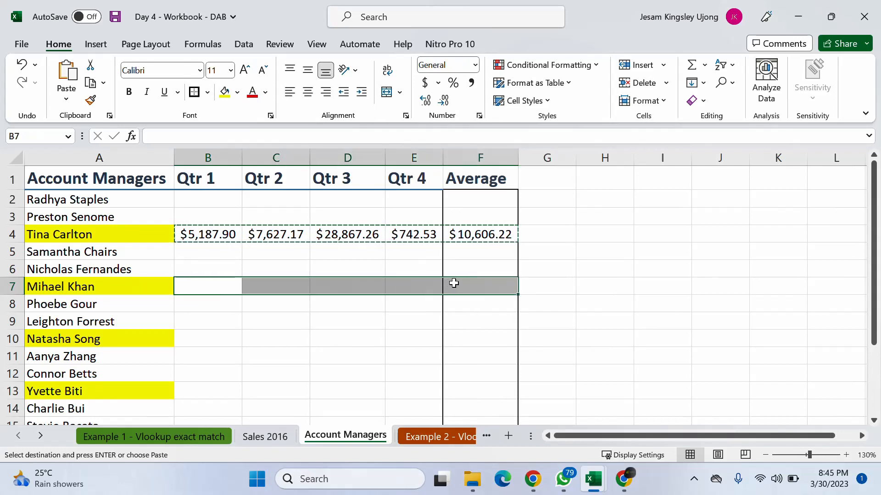
pyautogui.hotkey('ctrl', 'v')
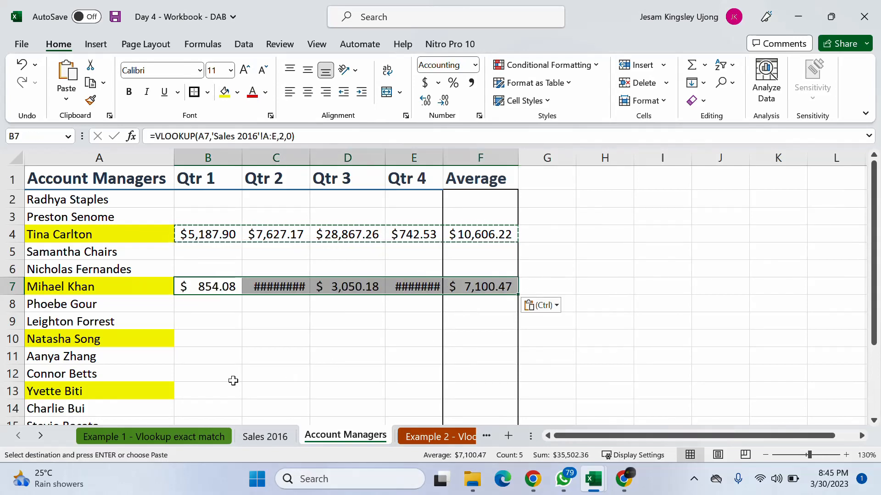
# - Paste the copied lookup and average formulas into highlighted rows 10 and 13, starting at B10 and B13, and end copy mode
pyautogui.click(211, 340)
pyautogui.hotkey('ctrl', 'v')
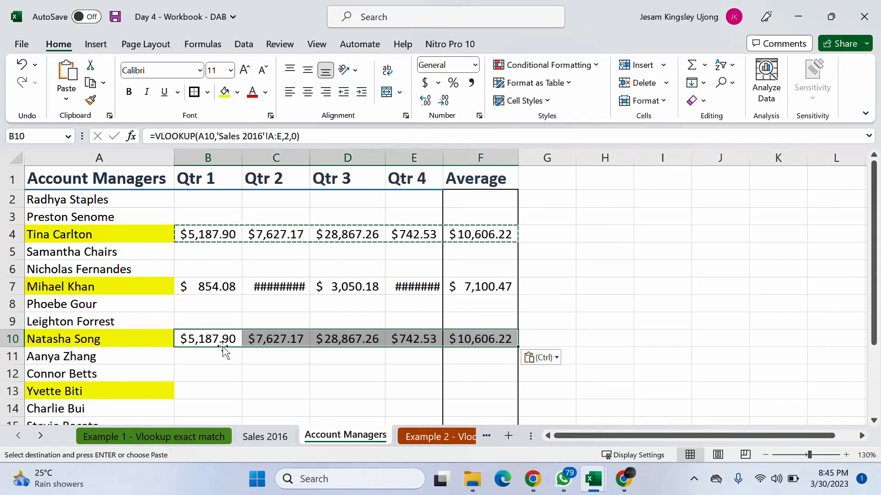
pyautogui.click(210, 392)
pyautogui.hotkey('ctrl', 'v')
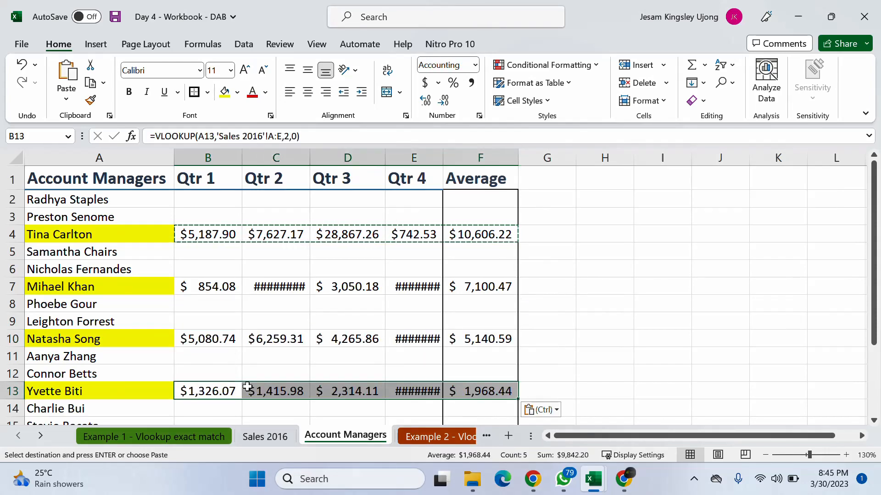
pyautogui.scroll(-2, 400, 342)
pyautogui.scroll(2, 401, 344)
pyautogui.press('Escape')
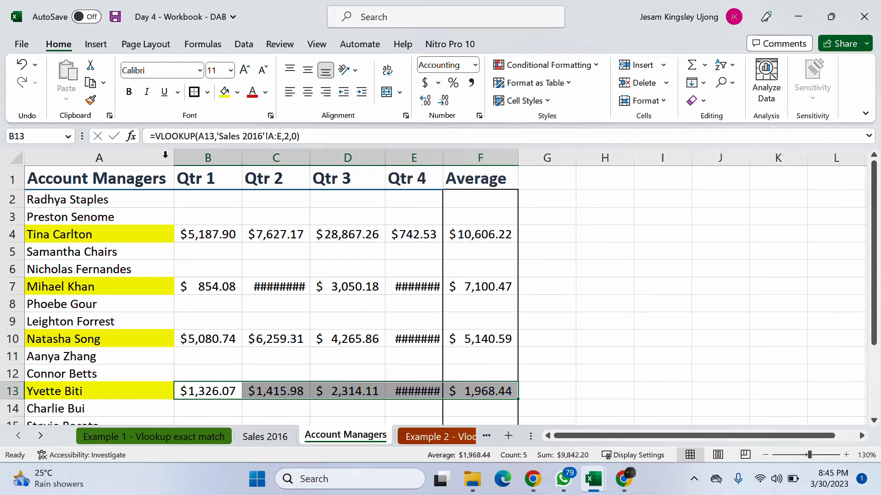
# - Autofit columns B to F so that all quarter and average figures fit their cells
pyautogui.moveTo(193, 156); pyautogui.dragTo(480, 148)
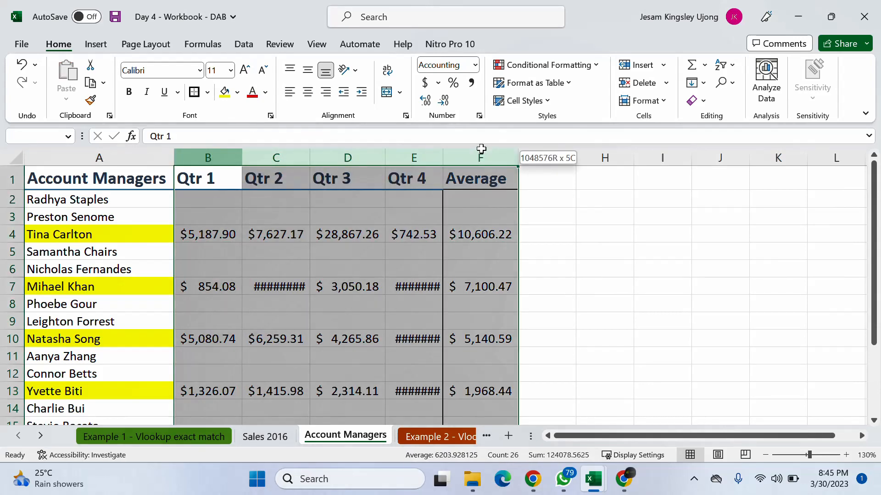
pyautogui.doubleClick(516, 157)
pyautogui.scroll(-1, 428, 283)
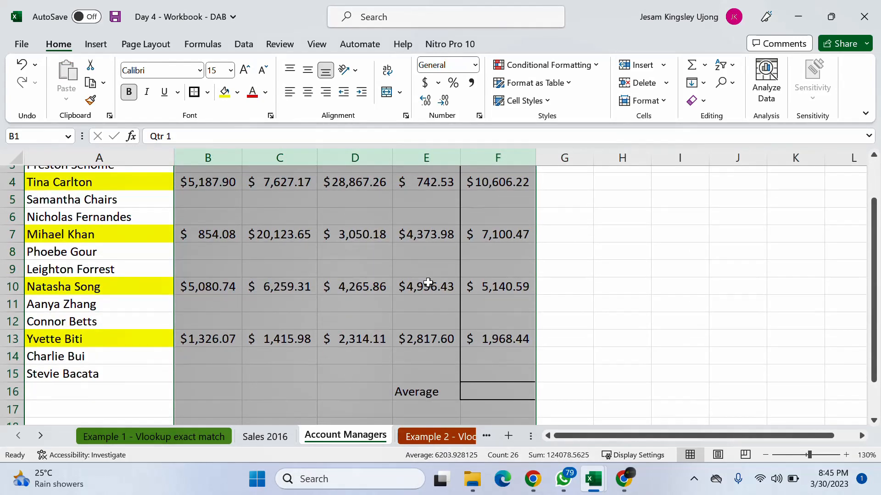
pyautogui.scroll(1, 485, 317)
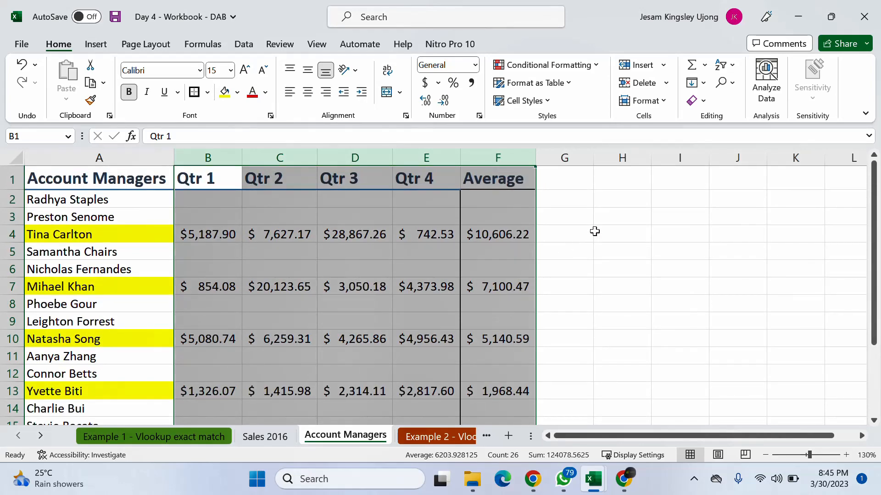
pyautogui.click(590, 240)
# - Inspect the AVERAGE formula in F13 and its referenced range without changing it
pyautogui.scroll(-2, 521, 243)
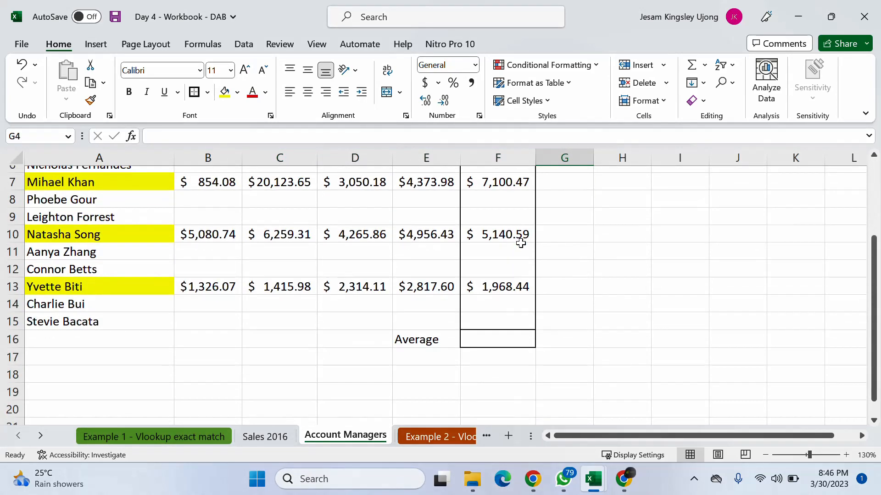
pyautogui.click(516, 285)
pyautogui.click(322, 140)
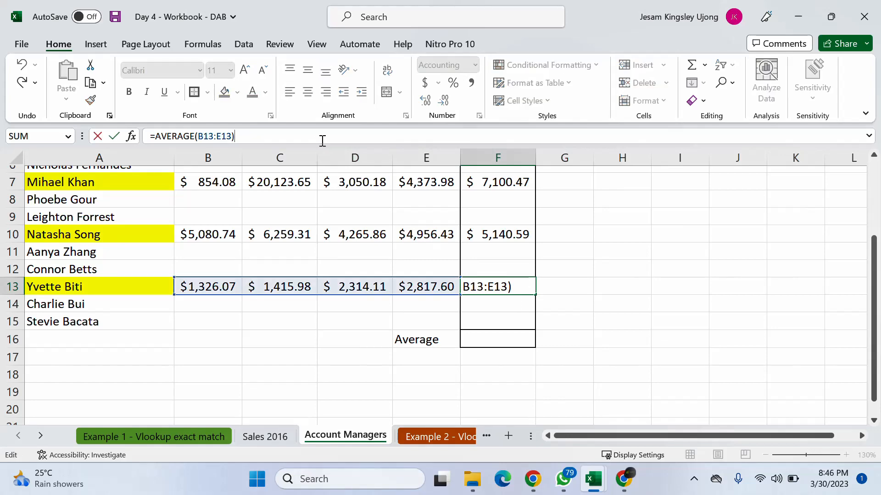
pyautogui.click(616, 287)
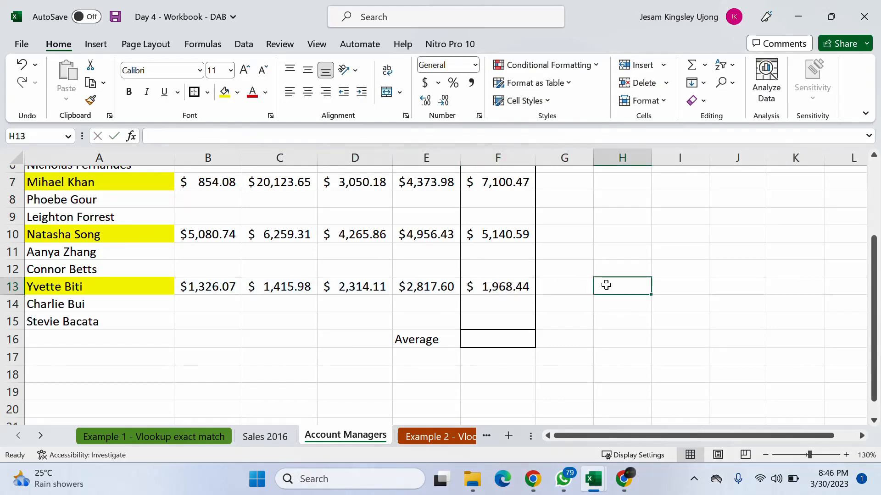
pyautogui.scroll(2, 521, 283)
pyautogui.click(188, 236)
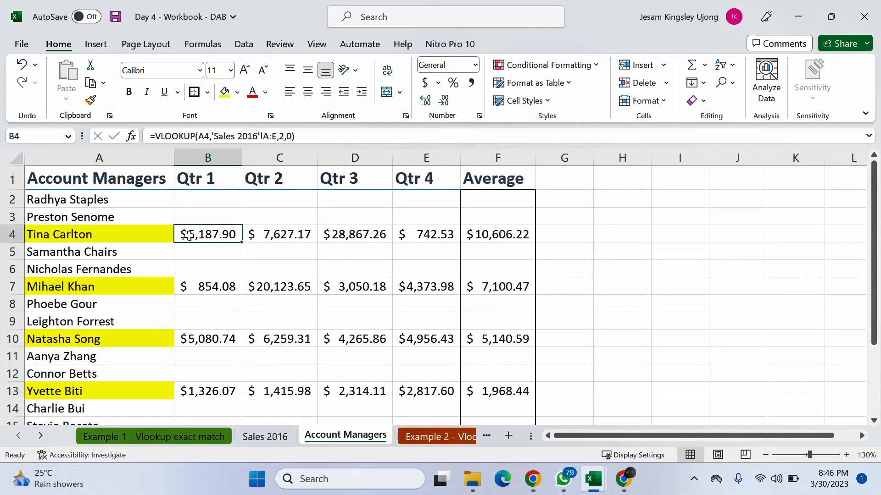
pyautogui.moveTo(188, 235); pyautogui.dragTo(509, 234)
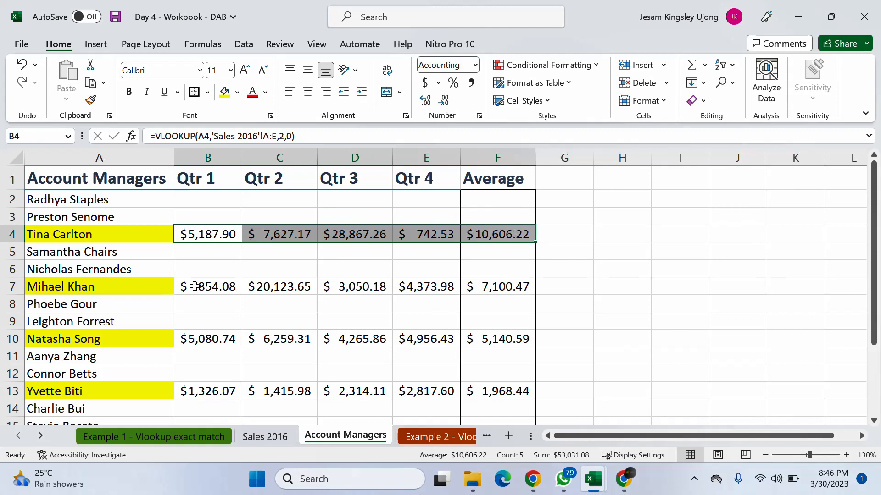
pyautogui.hotkey('ctrl', 'c')
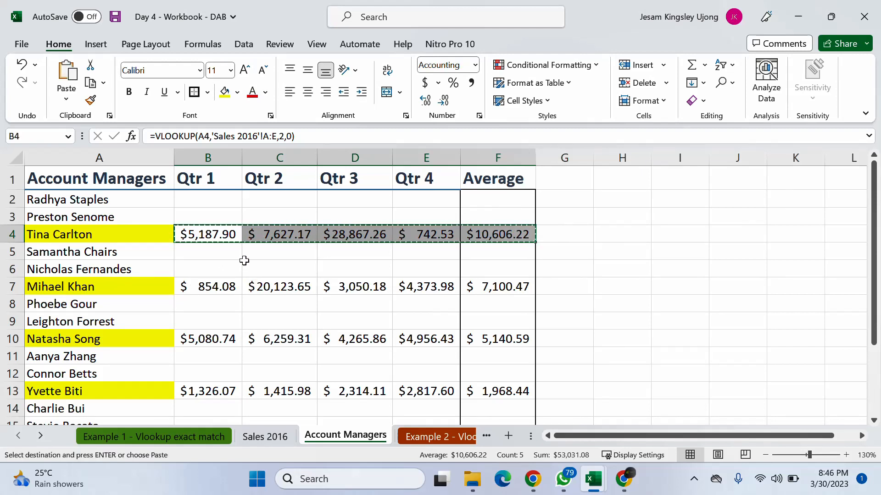
pyautogui.press('Escape')
pyautogui.click(212, 235)
pyautogui.moveTo(213, 236); pyautogui.dragTo(507, 234)
pyautogui.hotkey('ctrl', 'c')
pyautogui.click(197, 286)
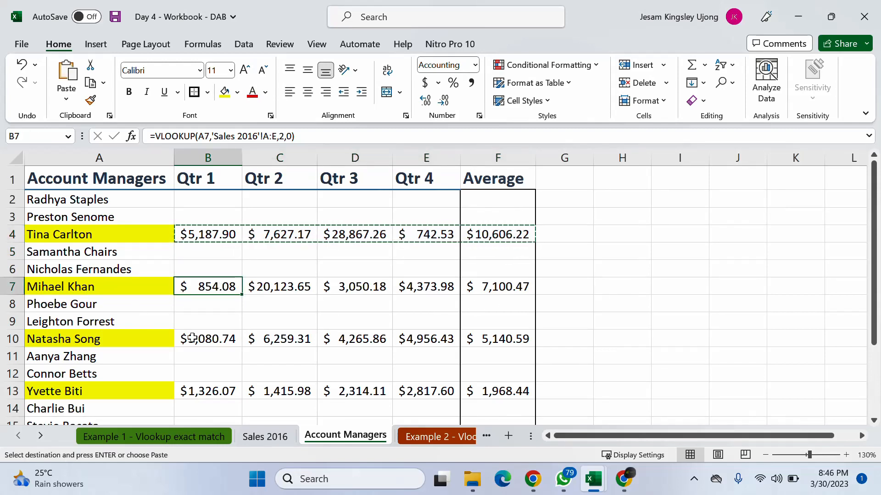
pyautogui.hotkey('ctrl', 'Down')
pyautogui.hotkey('ctrl', 'Down')
pyautogui.click(753, 281)
pyautogui.press('Escape')
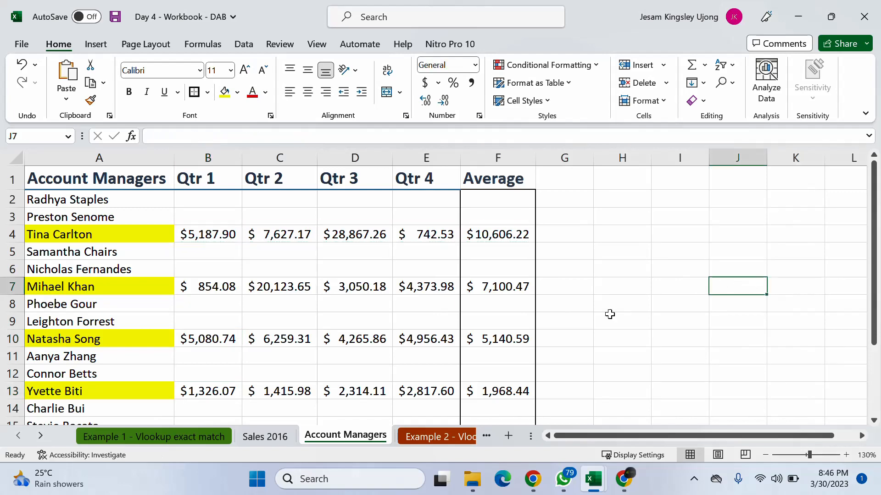
# - Enter =AVERAGE(F2:F15) in F16 to average the account managers' average figures
pyautogui.scroll(-1, 536, 300)
pyautogui.scroll(1, 538, 303)
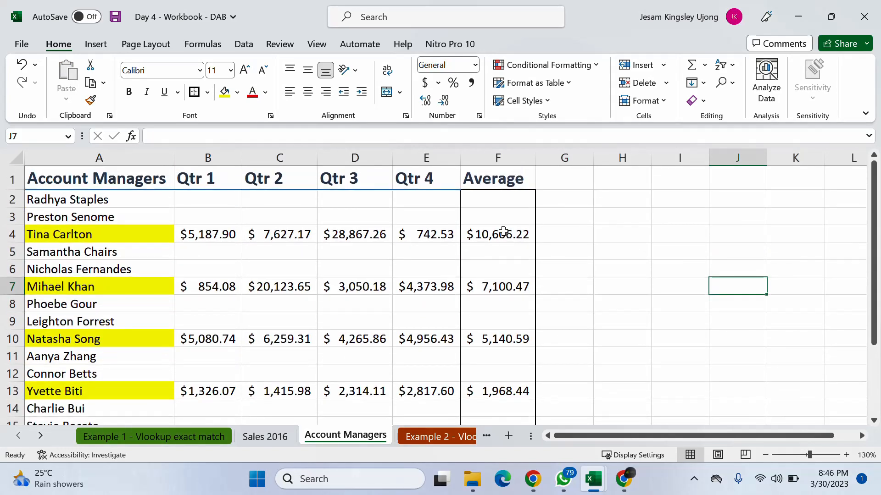
pyautogui.scroll(-1, 496, 391)
pyautogui.click(494, 390)
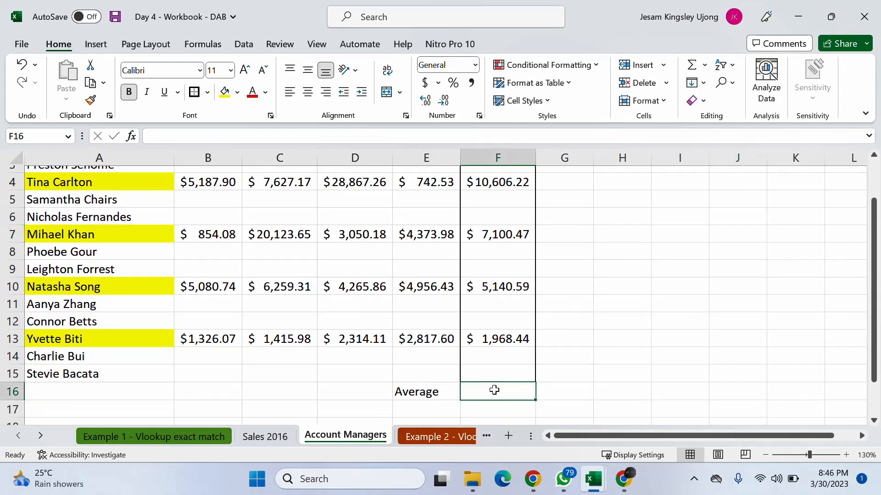
pyautogui.write('=ave')
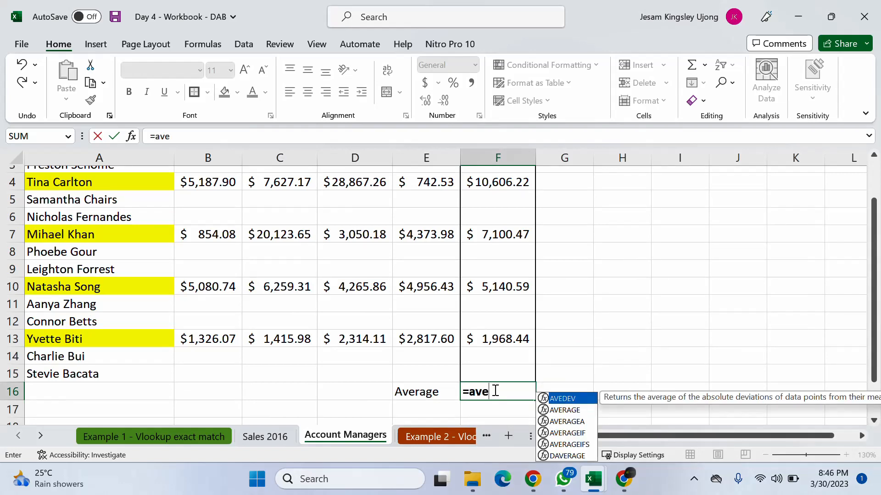
pyautogui.press('Down')
pyautogui.press('Tab')
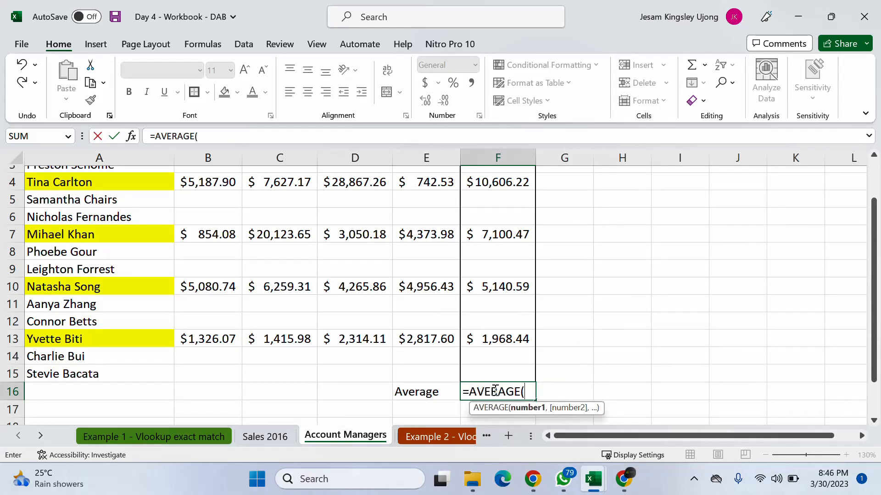
pyautogui.scroll(1, 510, 192)
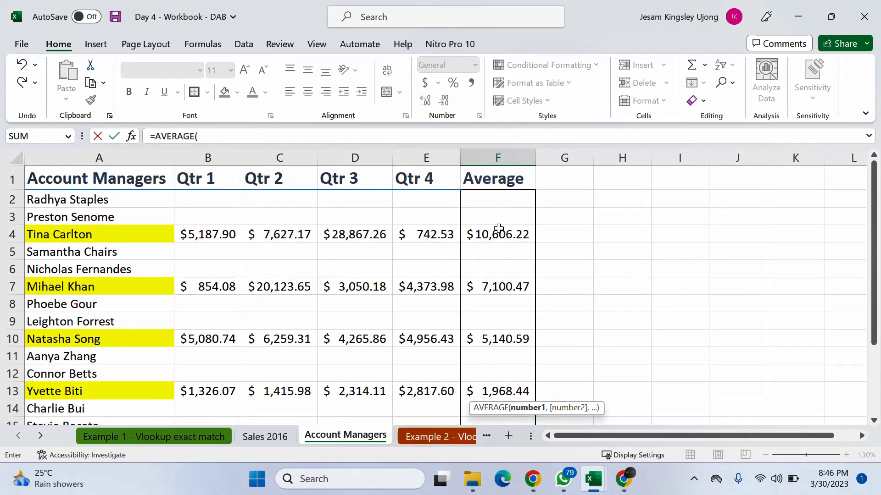
pyautogui.moveTo(505, 198); pyautogui.dragTo(502, 372)
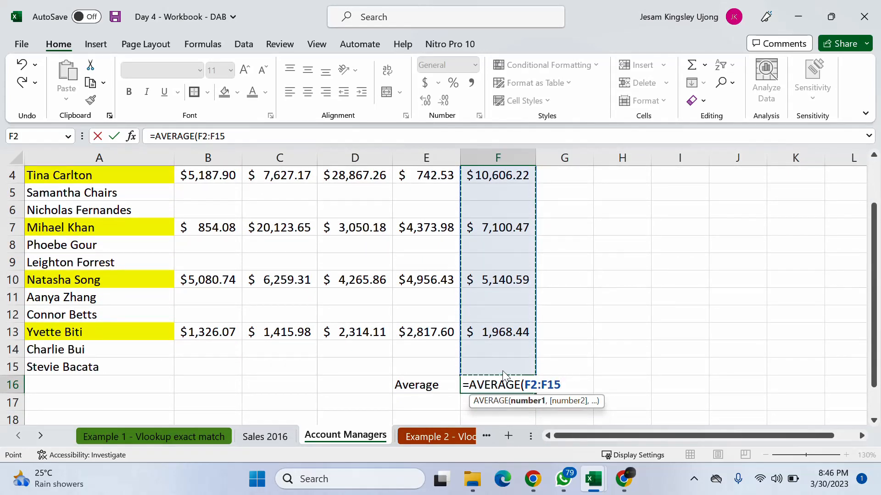
pyautogui.write(')')
pyautogui.press('Return')
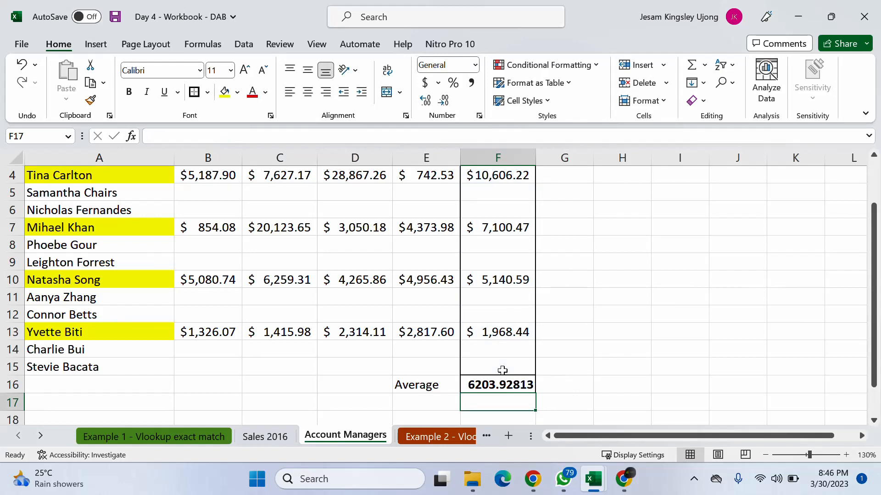
# - Apply the dollar Accounting number format to the overall average in F16
pyautogui.click(499, 384)
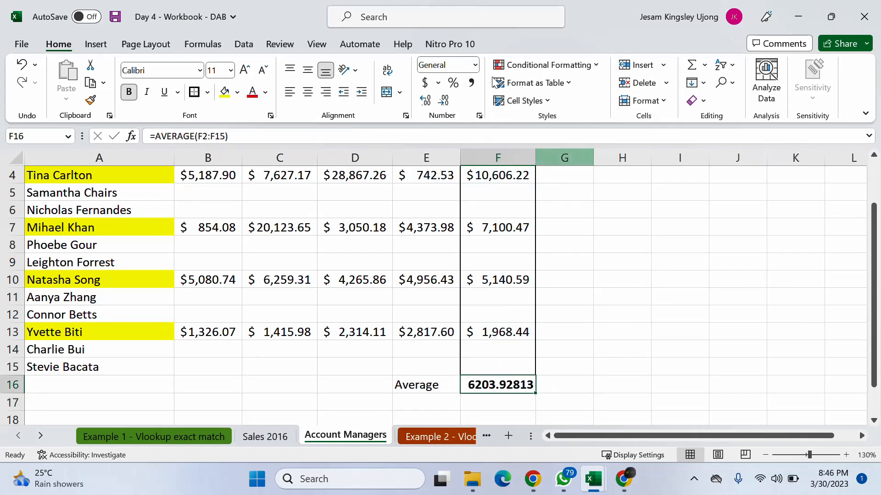
pyautogui.click(425, 83)
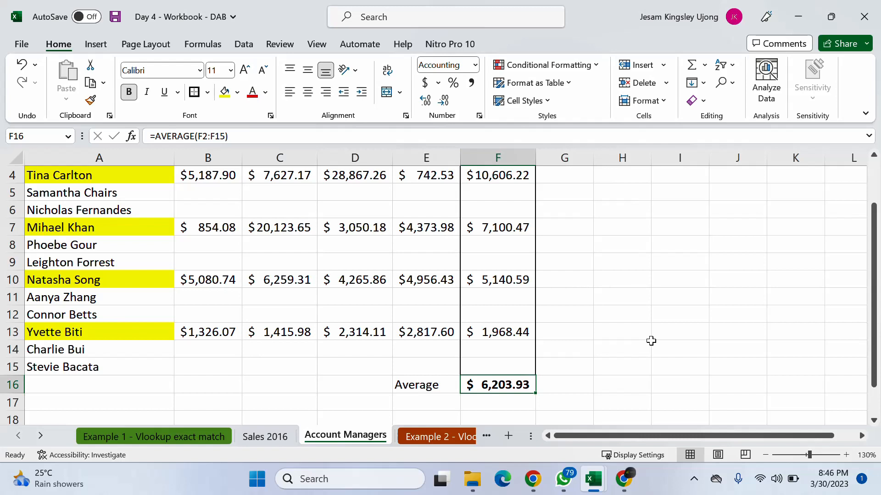
pyautogui.scroll(-1, 651, 341)
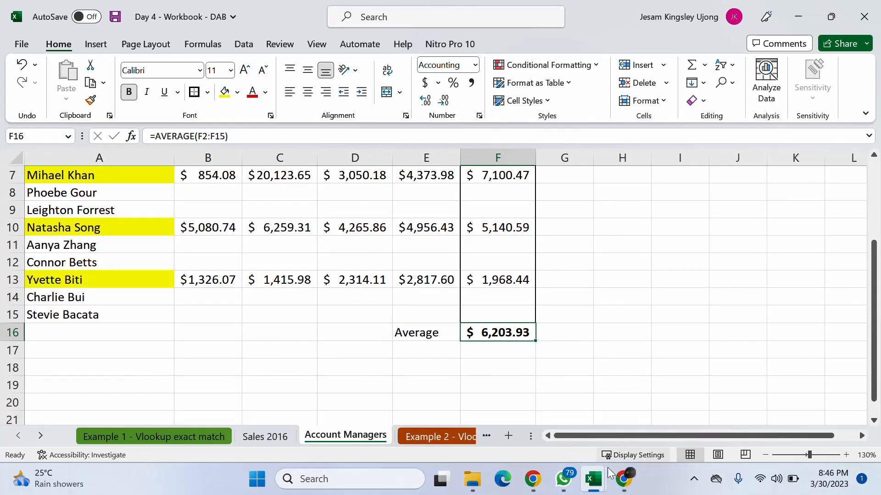
# - Switch to the Google Meet call to read the in-call answers, return to the workbook and dismiss the presenting notification
pyautogui.moveTo(625, 480)
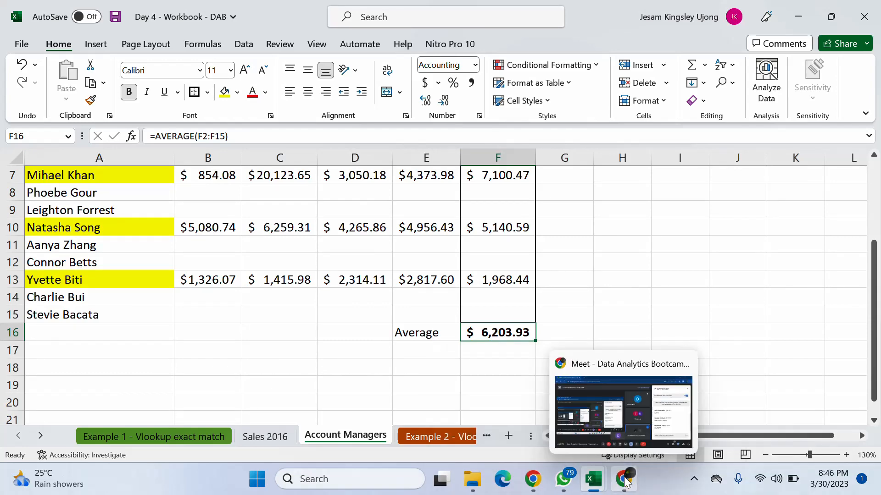
pyautogui.click(628, 398)
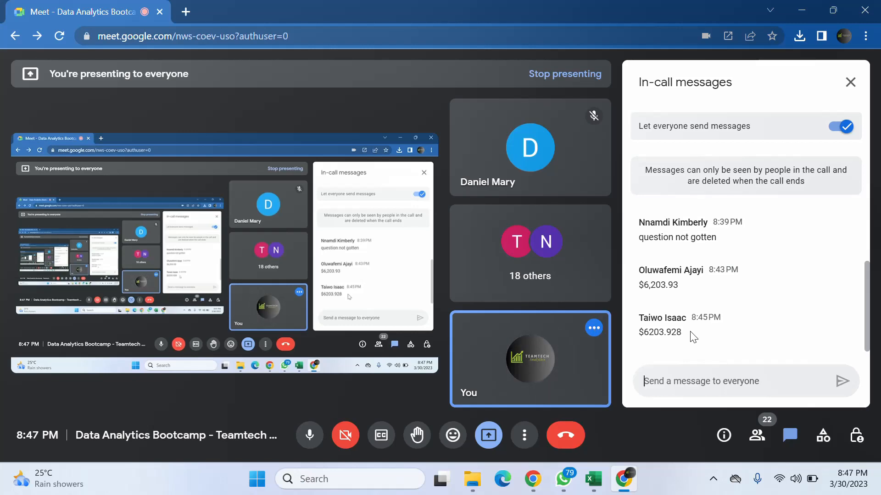
pyautogui.click(801, 11)
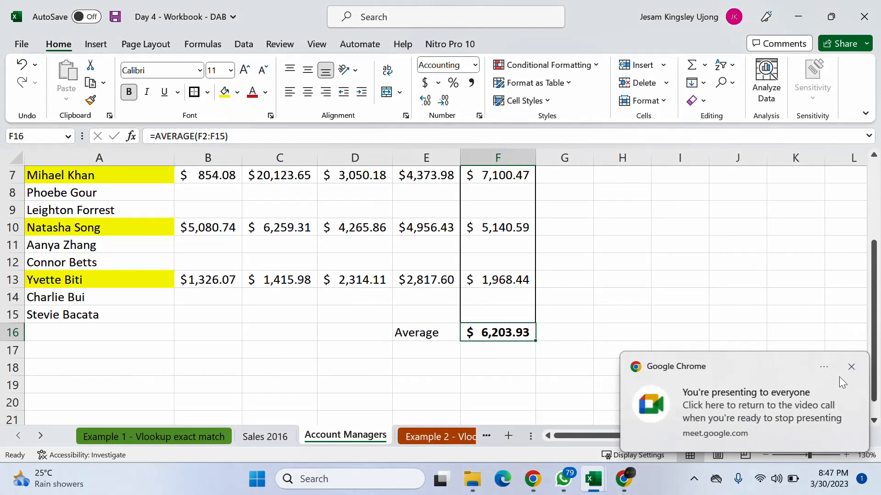
pyautogui.click(847, 370)
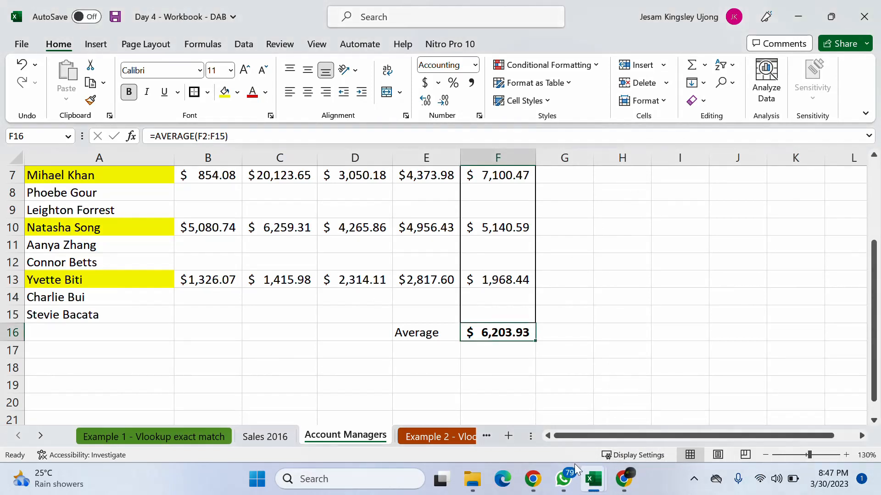
# - Check the Meet call once more, return to the Day 4 workbook and dismiss the presenting notification
pyautogui.moveTo(568, 481)
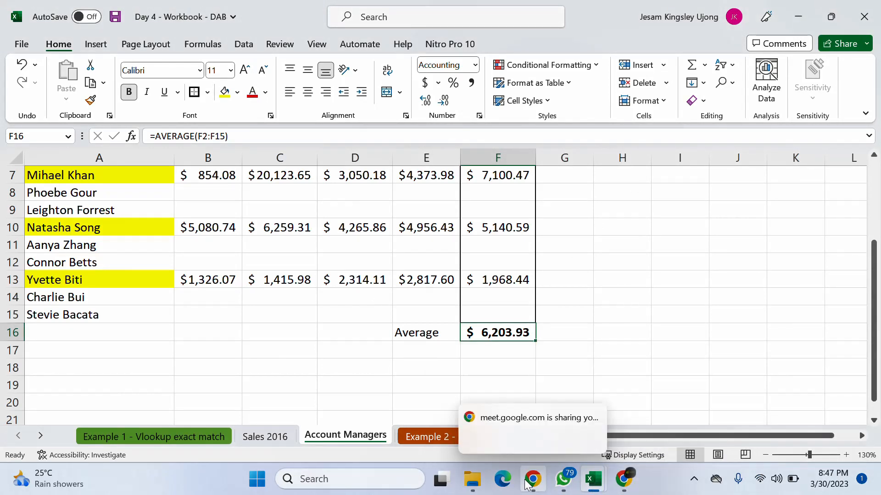
pyautogui.click(624, 480)
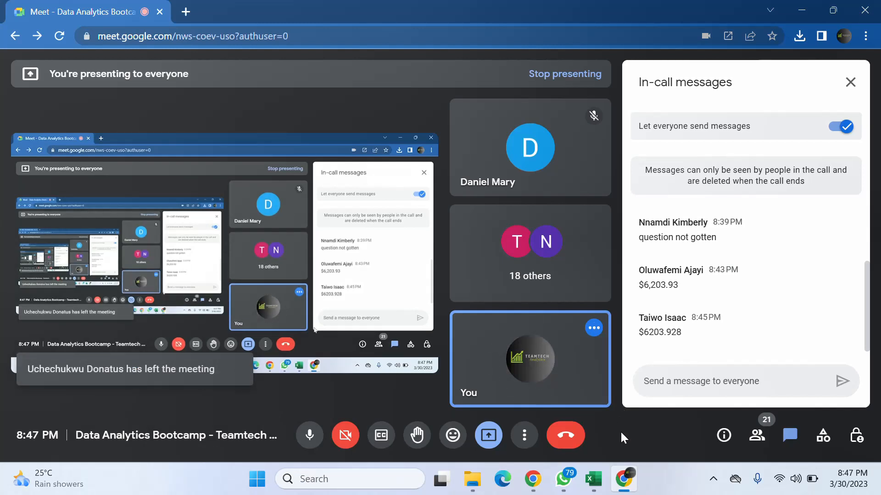
pyautogui.moveTo(593, 479)
pyautogui.click(642, 409)
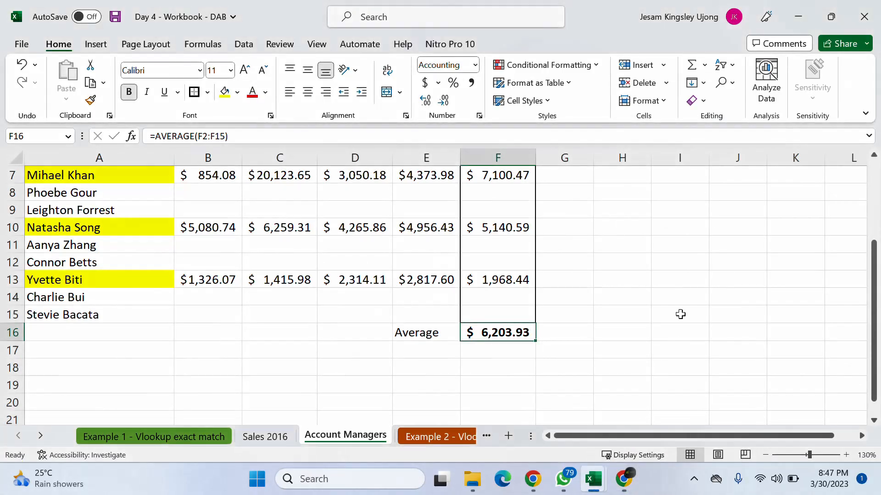
pyautogui.click(655, 279)
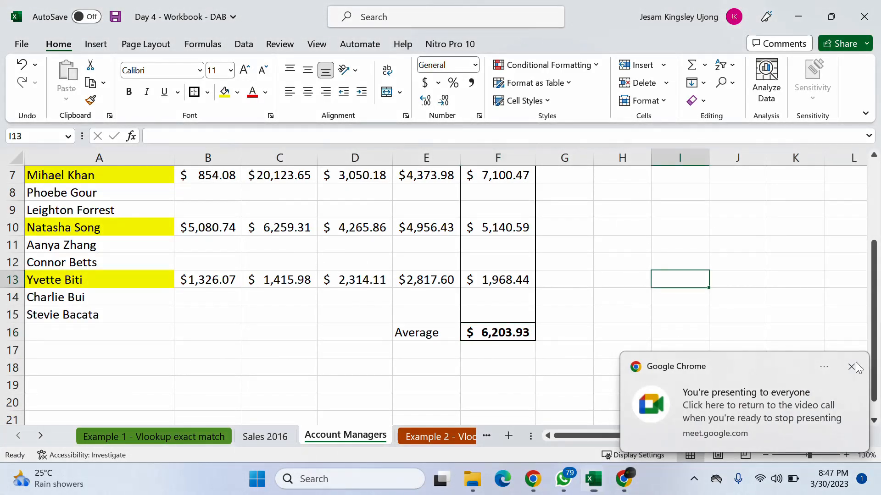
pyautogui.click(852, 367)
# - Minimise the workbook, look at the Meet participant list and go back to the in-call messages
pyautogui.click(801, 17)
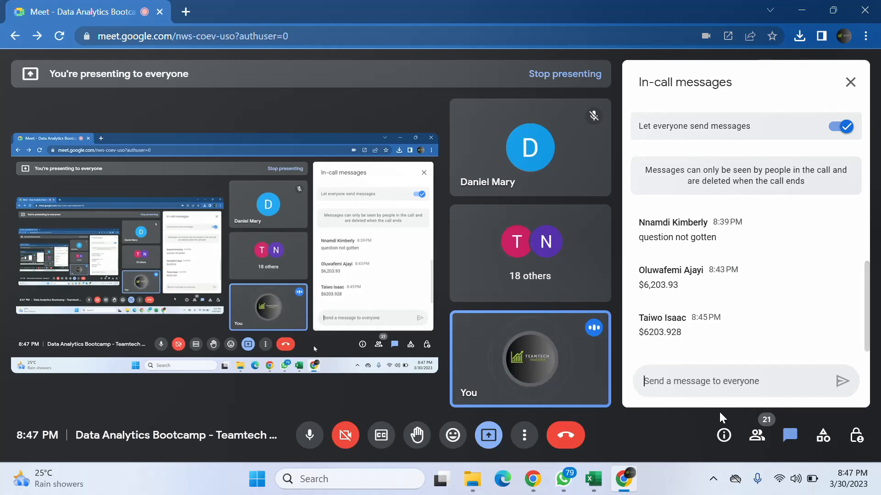
pyautogui.click(758, 436)
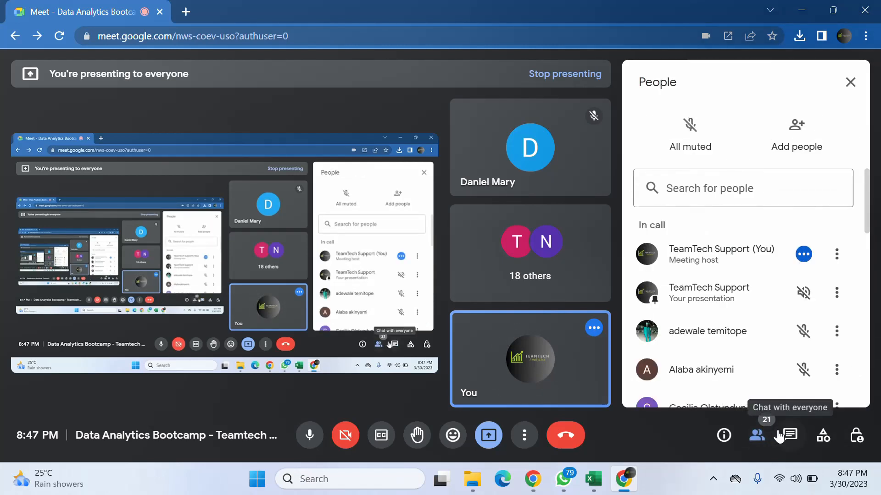
pyautogui.click(796, 437)
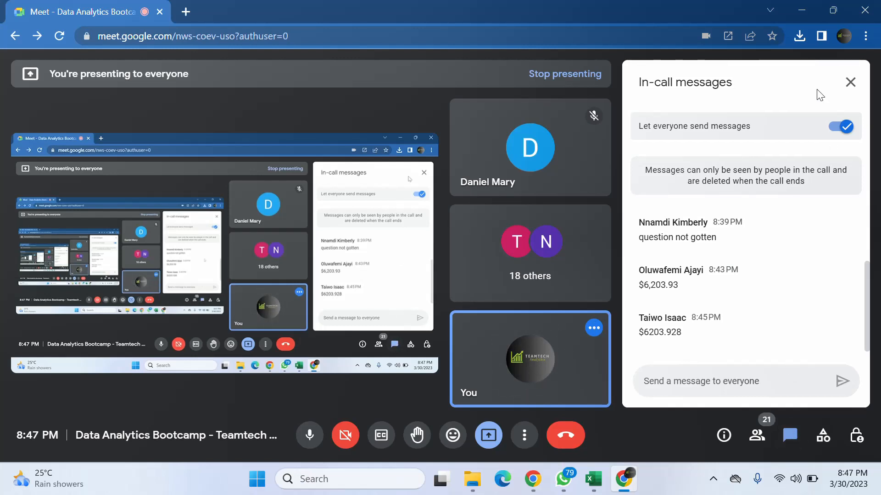
# - Minimise the Downloads window, bring the Day 4 workbook back from the Meet call and dismiss the presenting notification
pyautogui.click(797, 7)
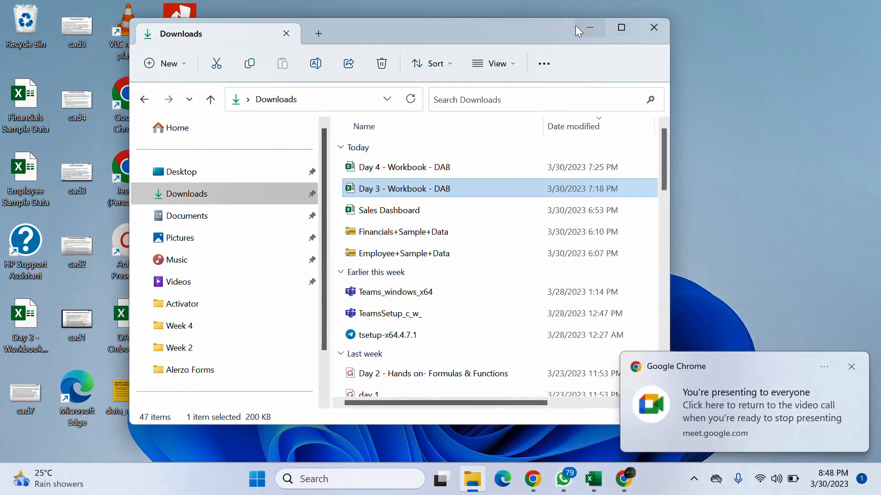
pyautogui.click(589, 27)
pyautogui.click(624, 479)
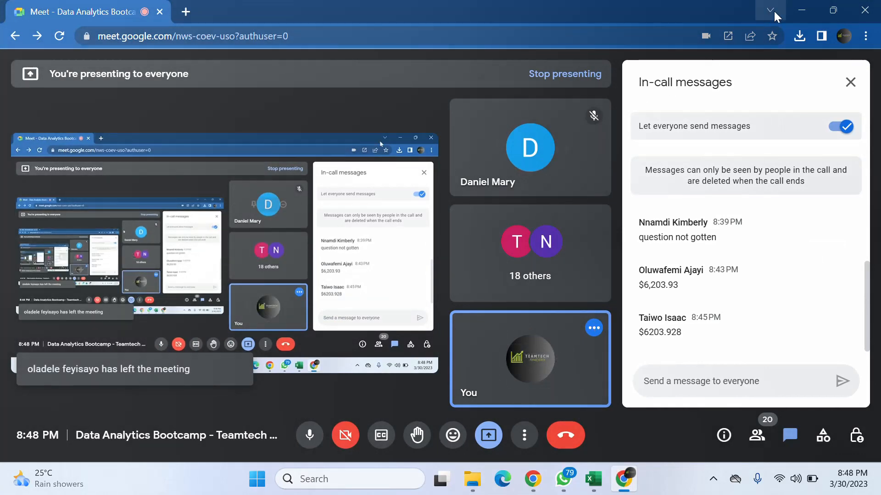
pyautogui.moveTo(596, 482)
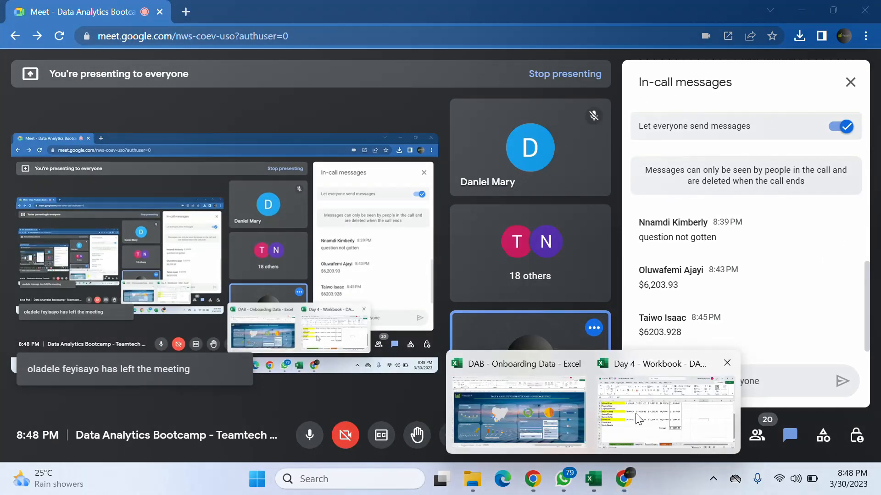
pyautogui.click(651, 413)
pyautogui.click(570, 259)
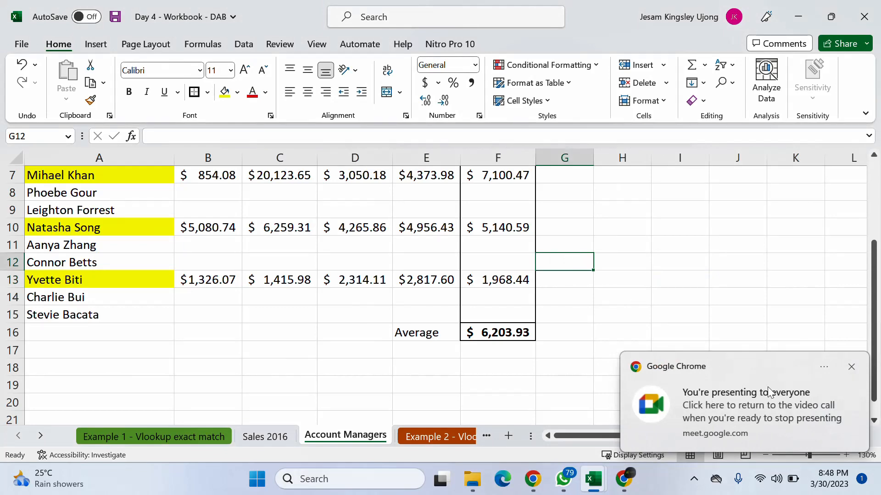
pyautogui.click(851, 368)
# - Review the completed Account Managers lookups and averages and compare them with the Sales 2016 source sheet
pyautogui.scroll(2, 602, 303)
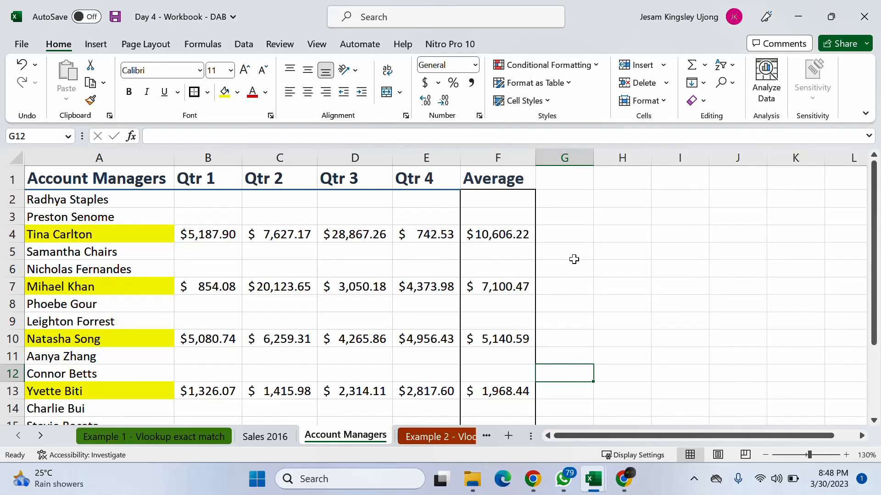
pyautogui.scroll(-1, 574, 259)
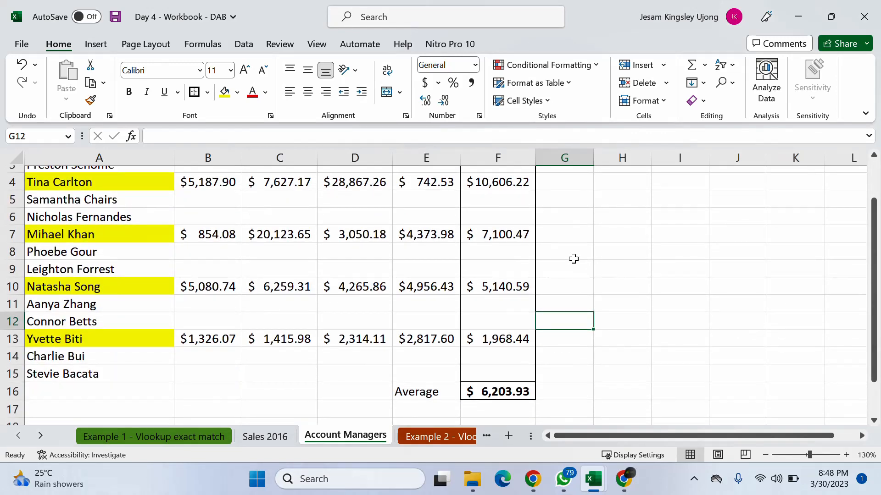
pyautogui.scroll(1, 573, 259)
pyautogui.scroll(-1, 574, 259)
pyautogui.scroll(1, 575, 255)
pyautogui.click(280, 437)
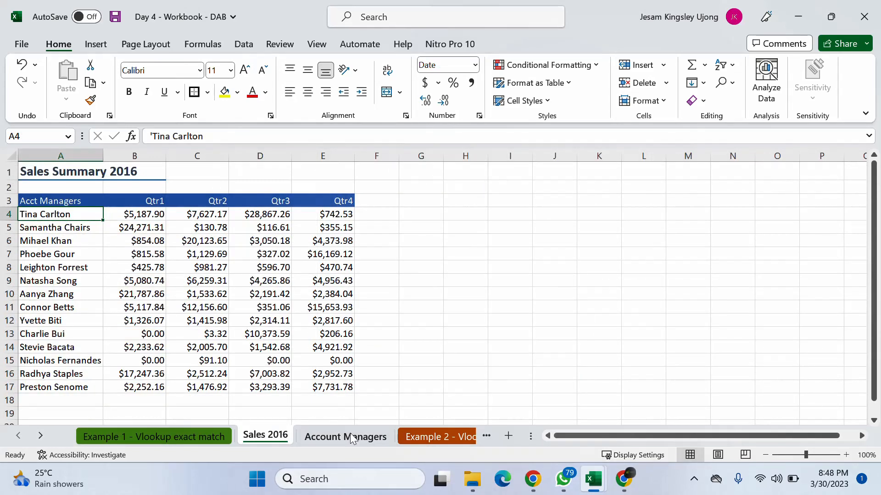
pyautogui.click(351, 434)
# - Open the Example 2 - Vlookup approximate match worksheet
pyautogui.click(39, 438)
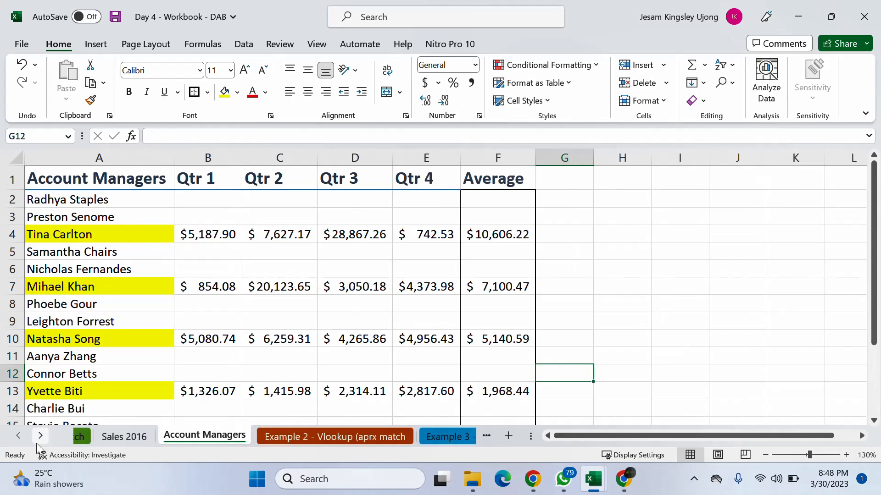
pyautogui.click(40, 438)
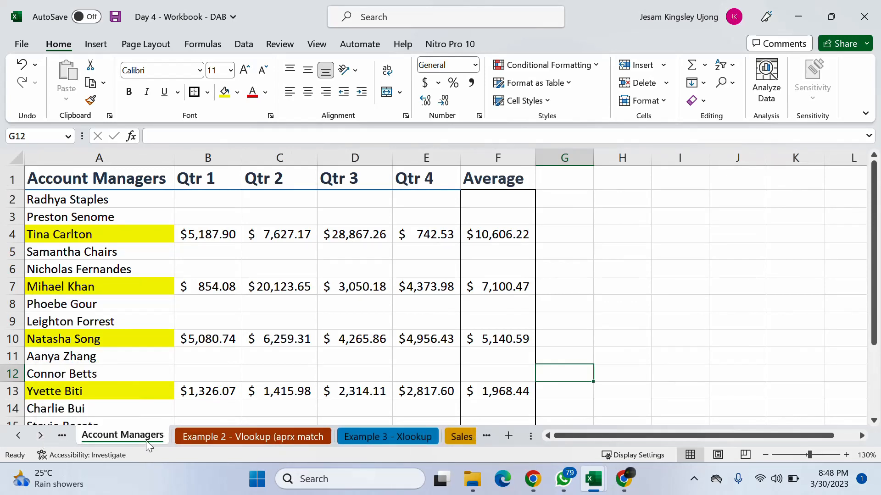
pyautogui.click(247, 436)
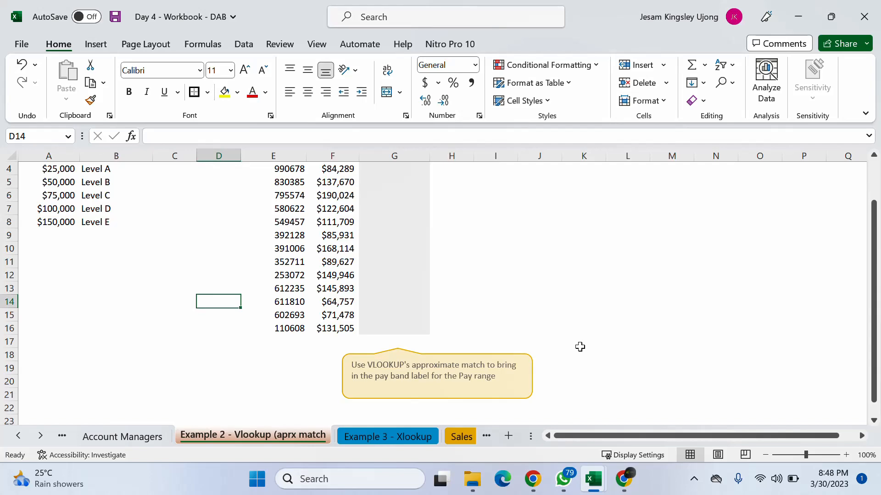
# - Switch to the Google Meet call and look through its list of participants
pyautogui.moveTo(624, 480)
pyautogui.click(604, 429)
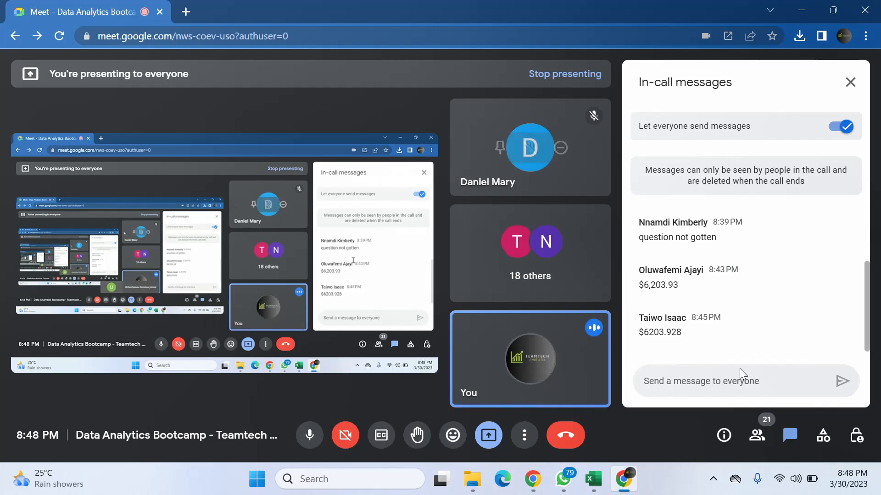
pyautogui.click(757, 435)
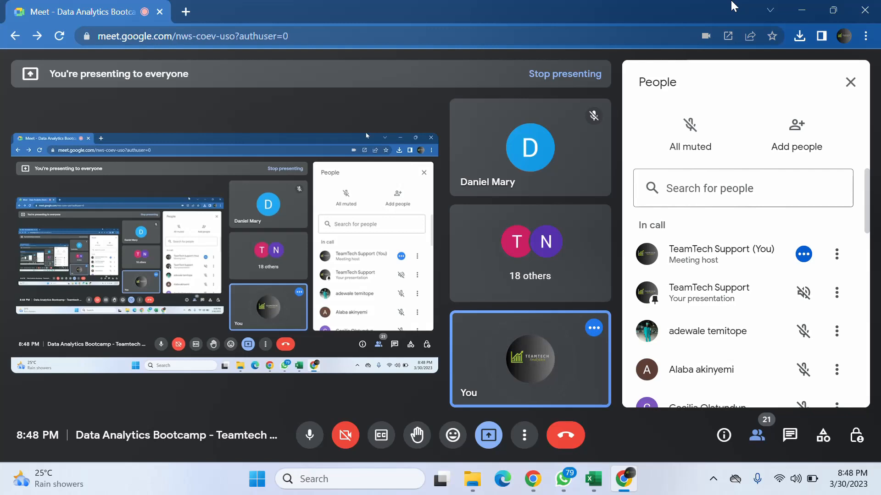
pyautogui.scroll(-1, 779, 210)
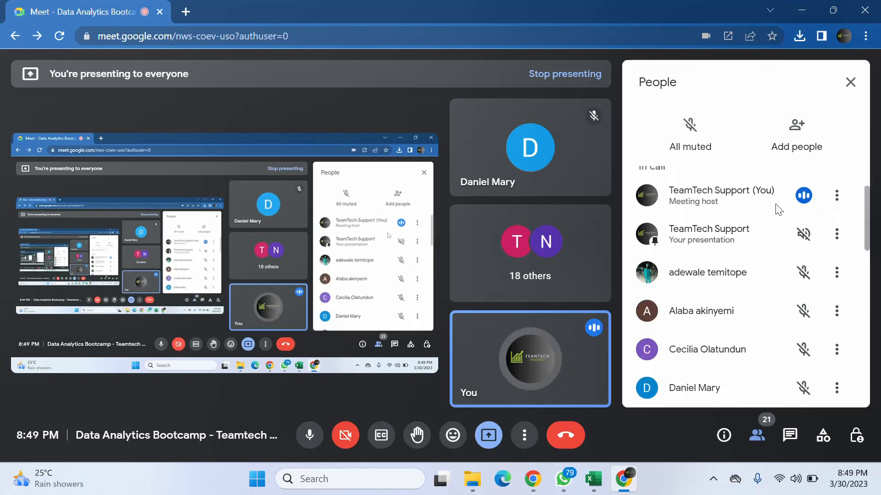
pyautogui.scroll(1, 778, 210)
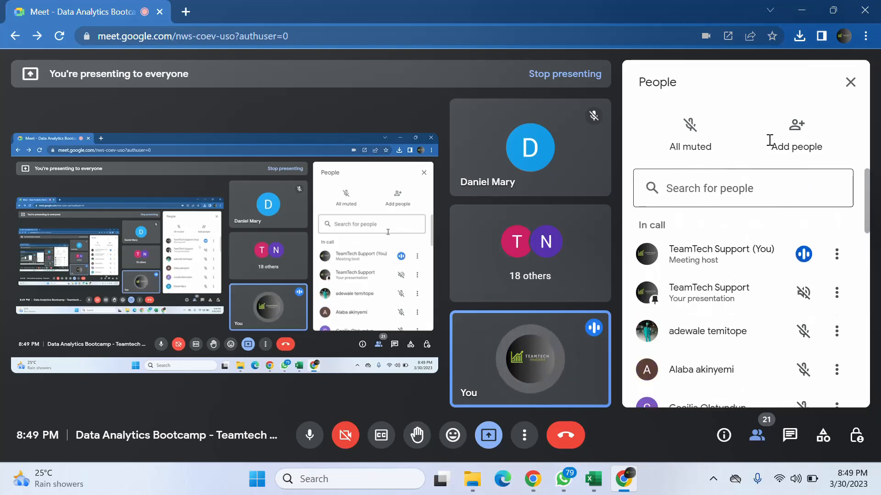
# - Return from the Meet call to the Day 4 workbook, dismiss the presenting notification and show the Pay Band Table from its title
pyautogui.click(797, 15)
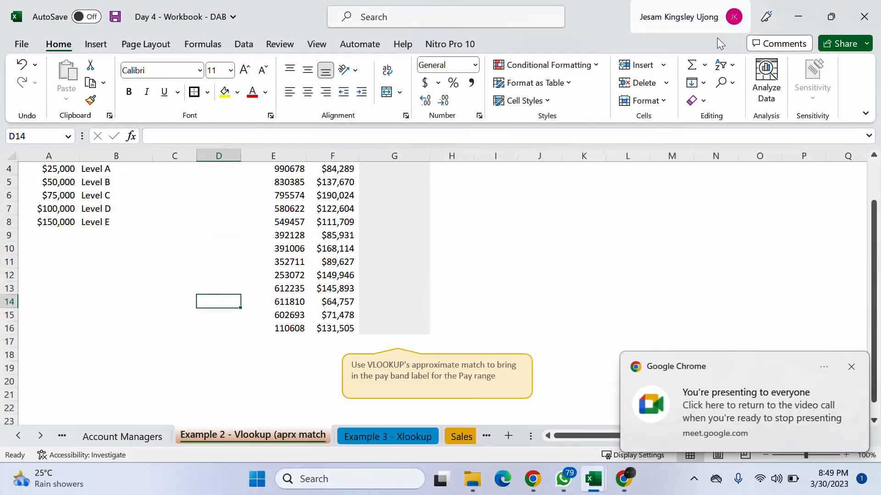
pyautogui.click(852, 366)
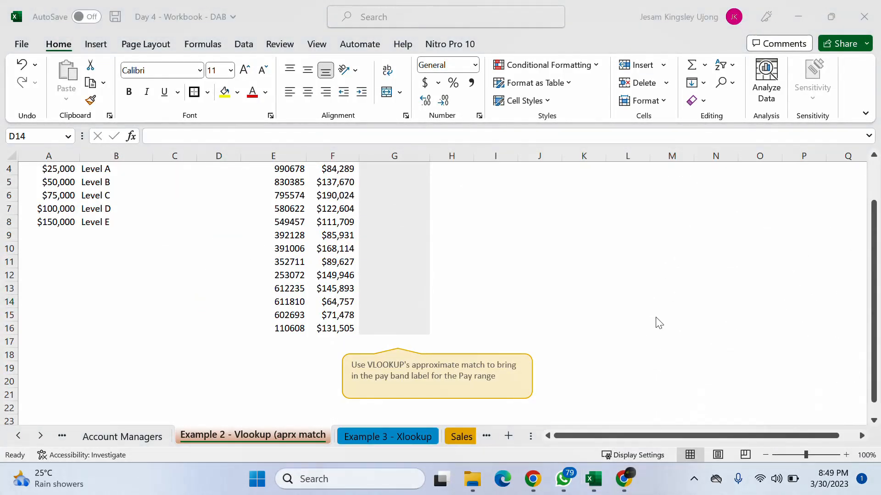
pyautogui.scroll(2, 243, 395)
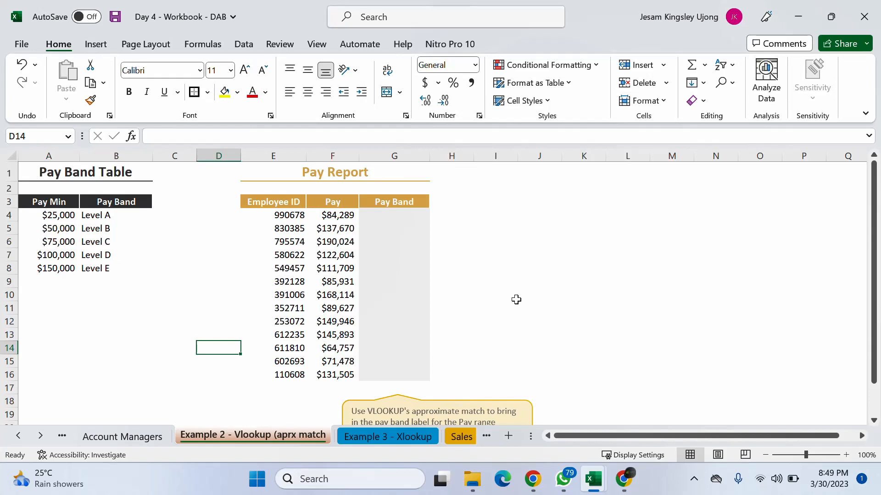
# - Turn on gridlines for the Example 2 approximate match worksheet
pyautogui.click(491, 225)
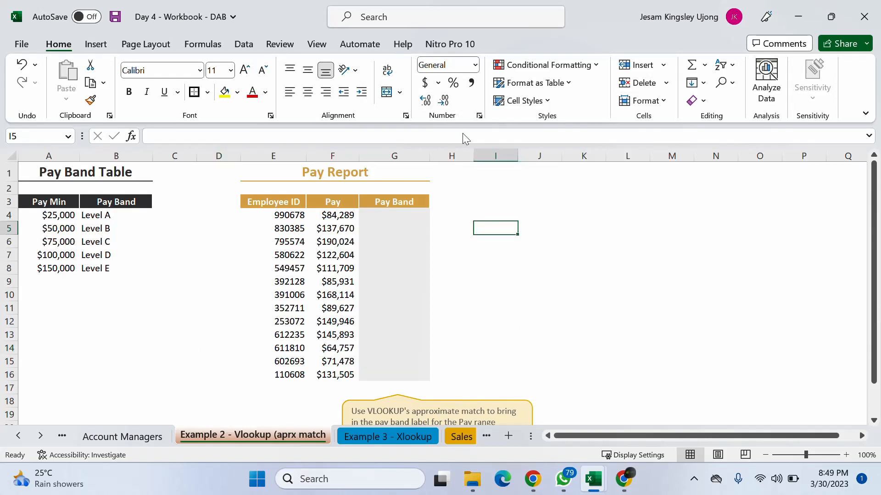
pyautogui.click(10, 156)
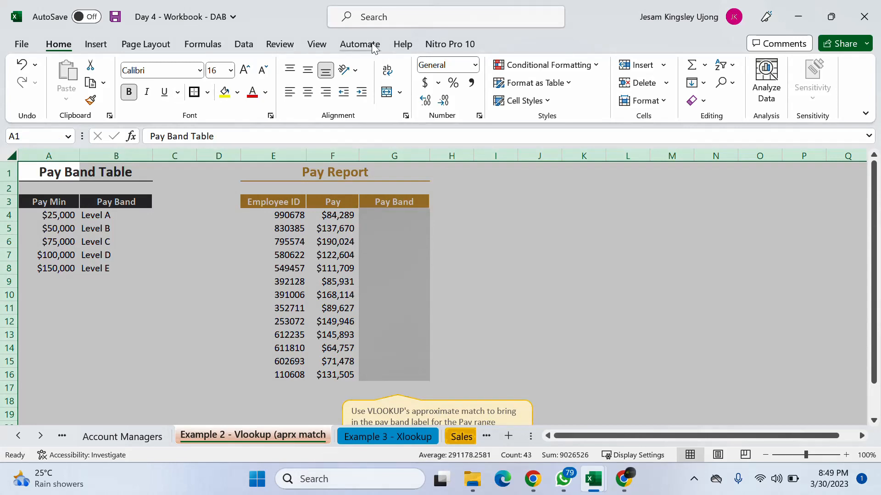
pyautogui.click(317, 43)
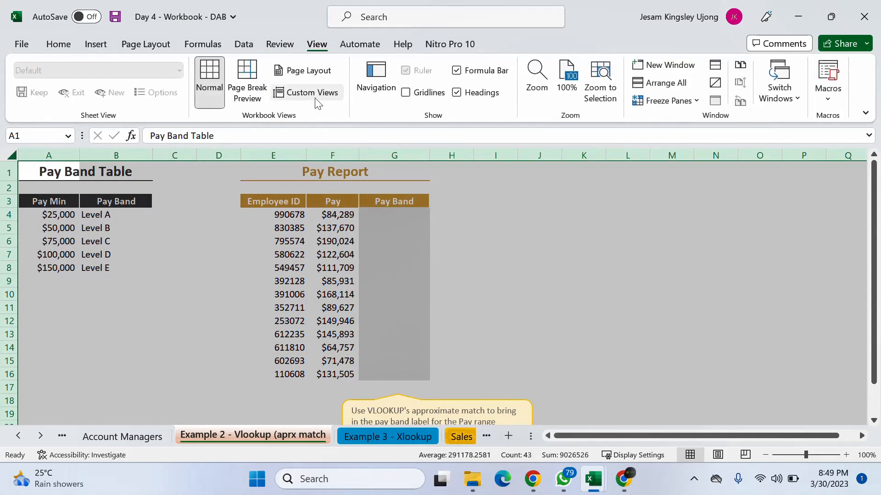
pyautogui.click(406, 93)
pyautogui.click(487, 246)
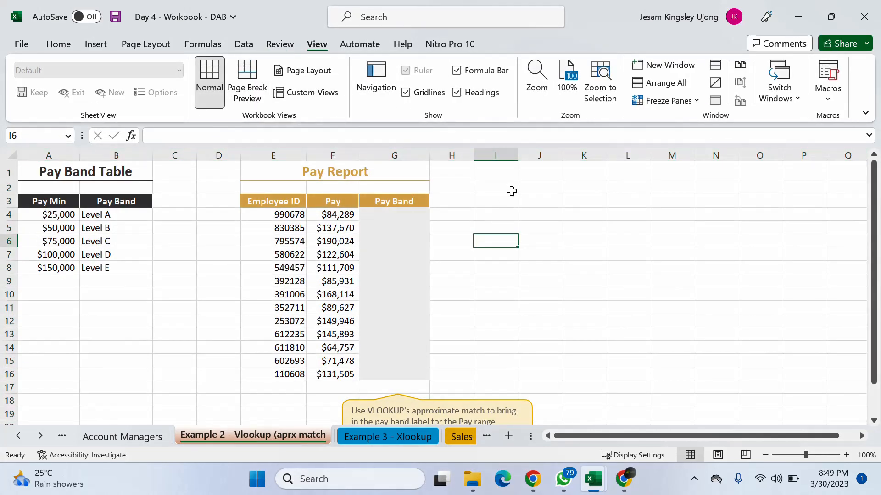
pyautogui.click(506, 216)
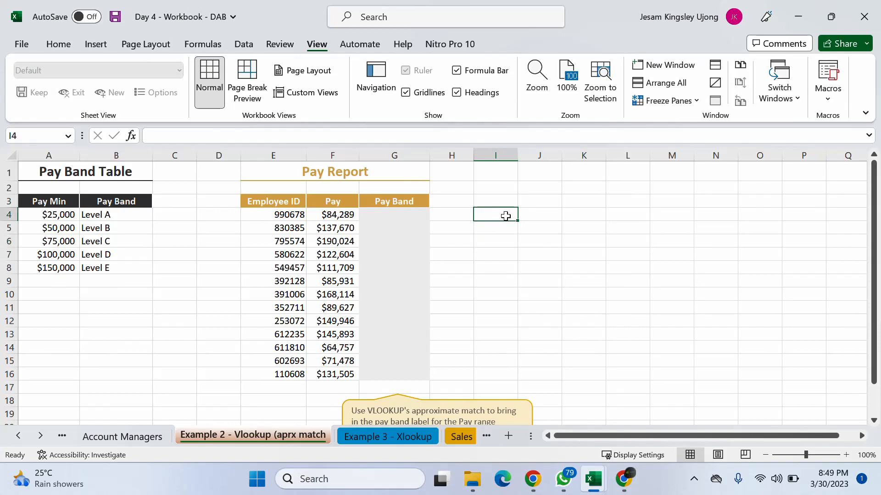
# - Draft a trial VLOOKUP formula in cell I4 to view the approximate and exact match options, and discard it
pyautogui.click(847, 456)
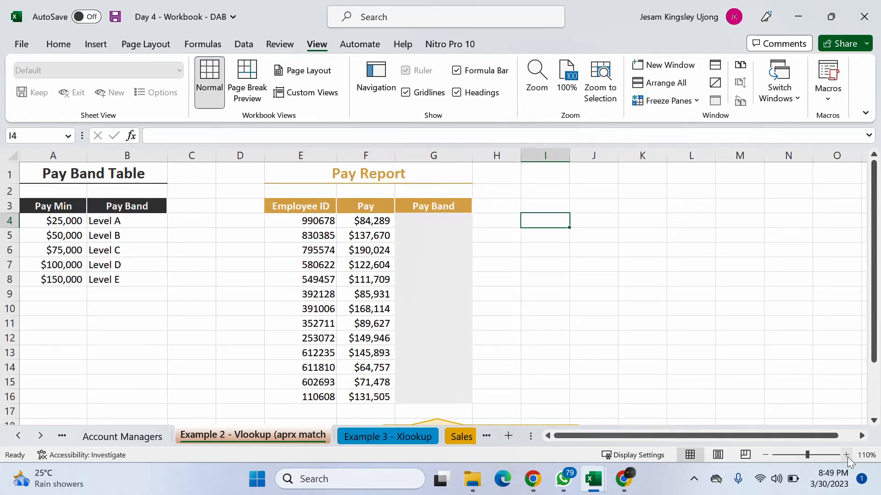
pyautogui.write('==')
pyautogui.write('vl')
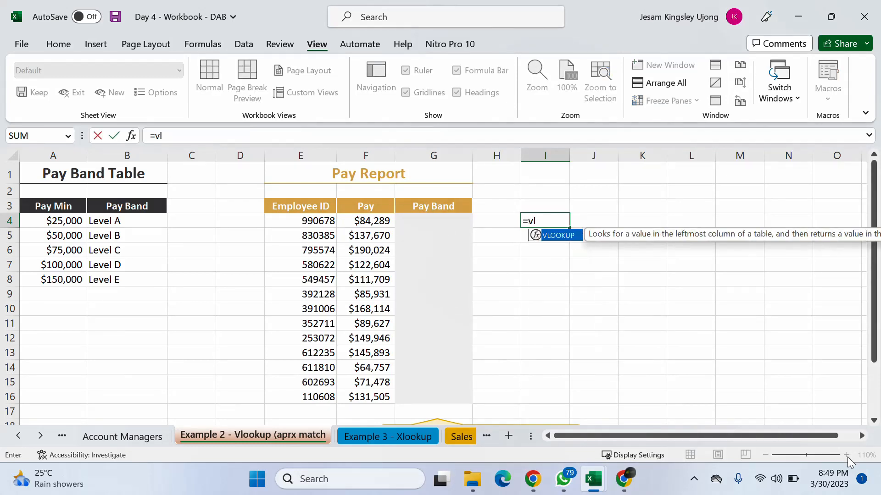
pyautogui.press('Tab')
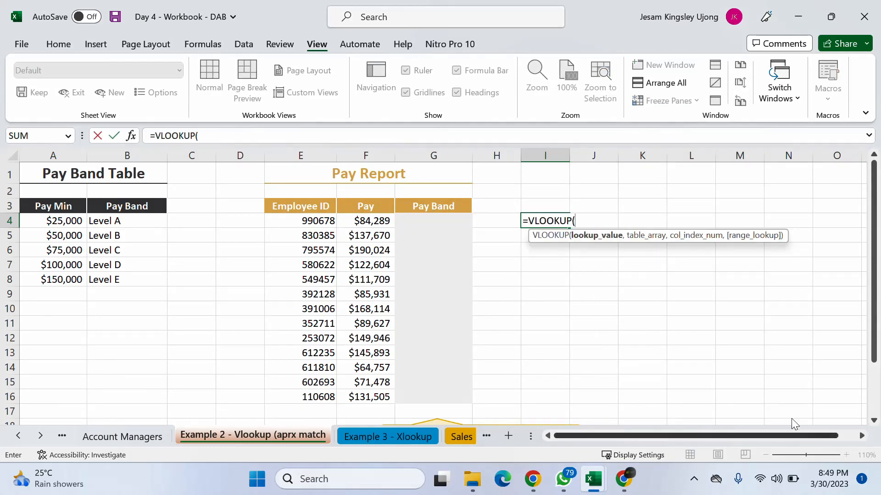
pyautogui.click(326, 232)
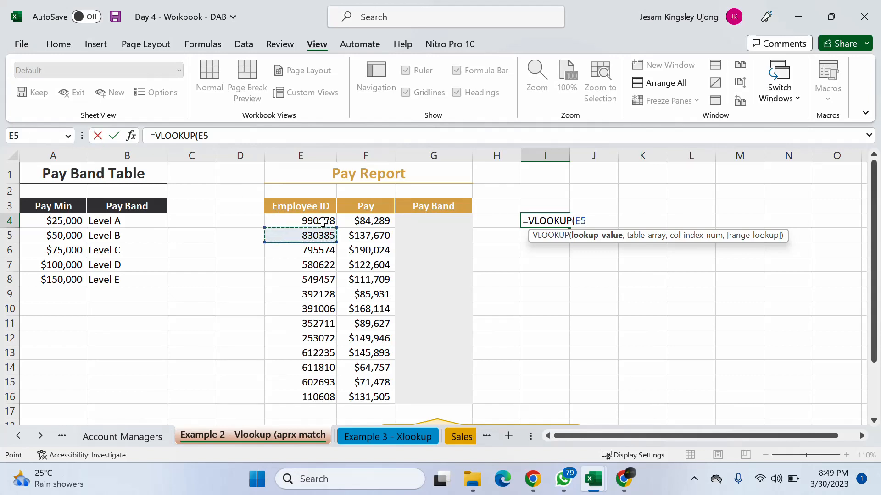
pyautogui.write(',')
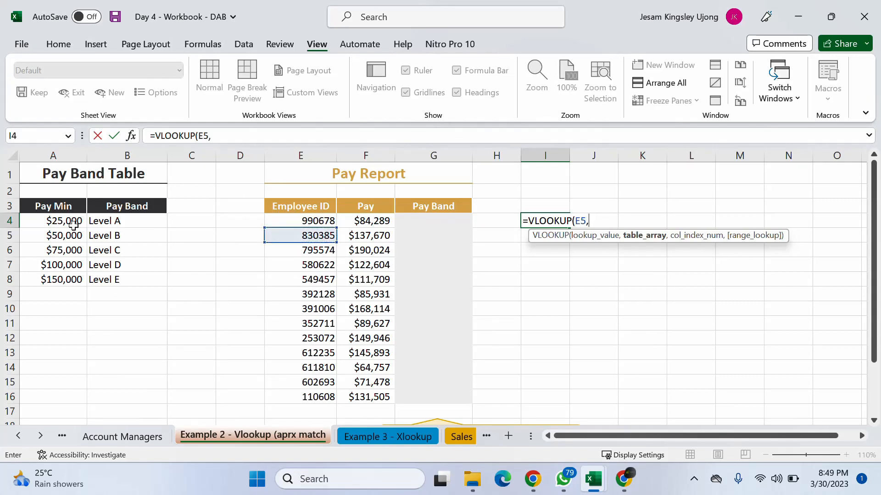
pyautogui.click(73, 222)
pyautogui.write(',')
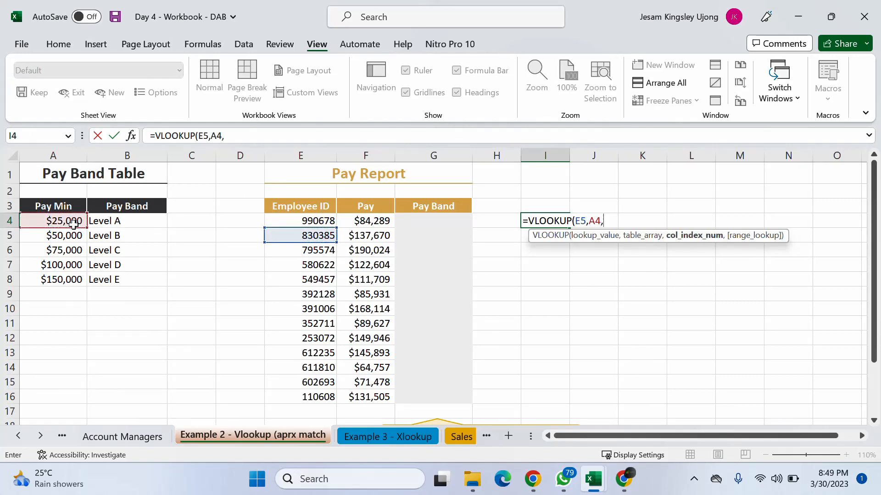
pyautogui.write('d,')
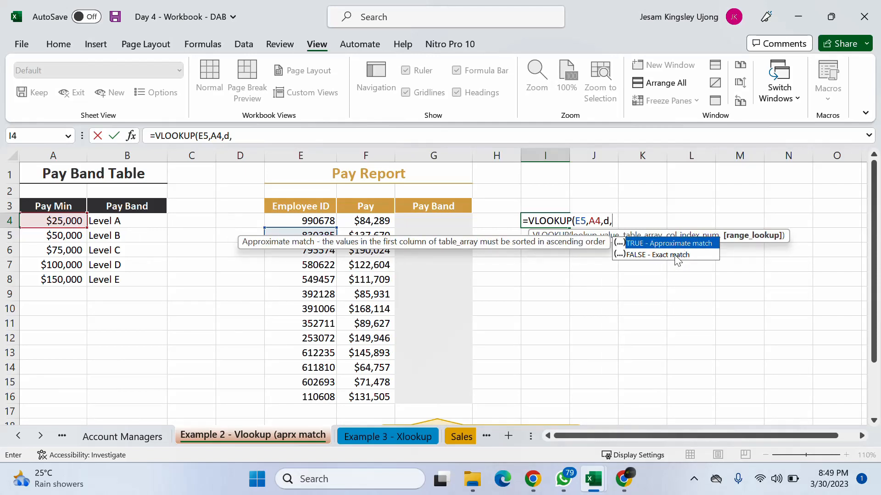
pyautogui.press('Escape')
pyautogui.press('Escape')
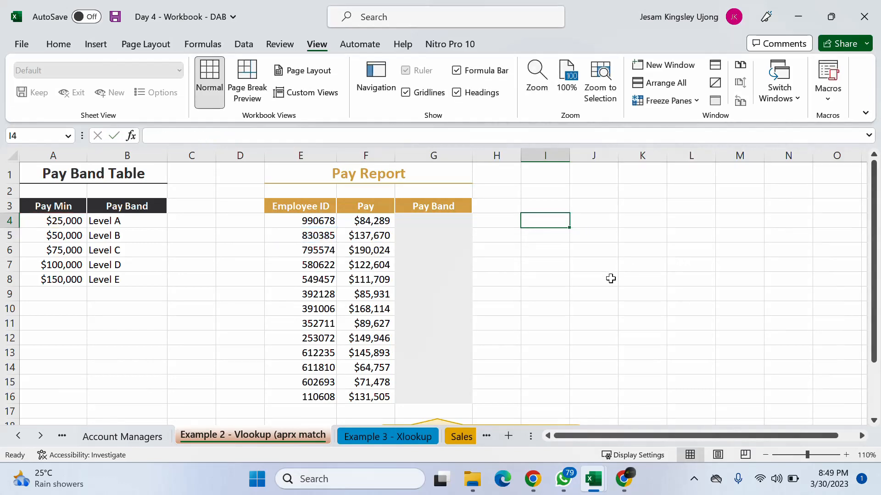
# - Check the Google Meet call, return to the workbook and dismiss the presenting notification
pyautogui.click(623, 479)
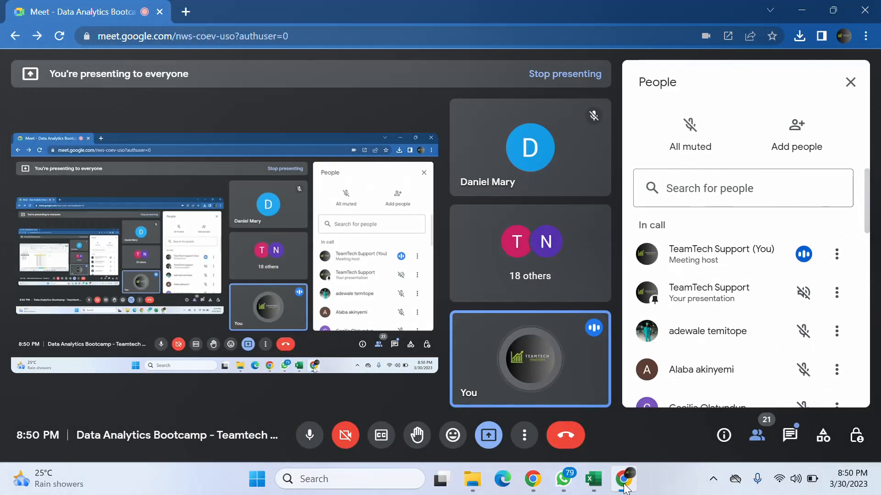
pyautogui.click(624, 480)
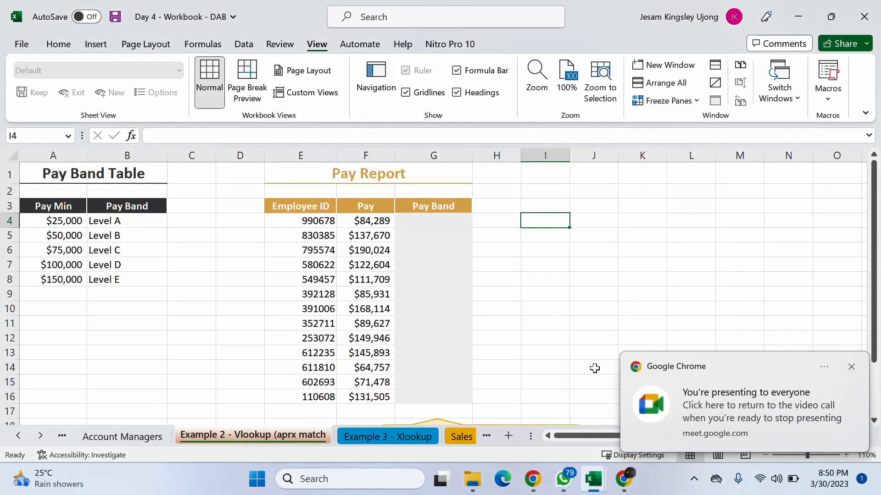
pyautogui.click(851, 366)
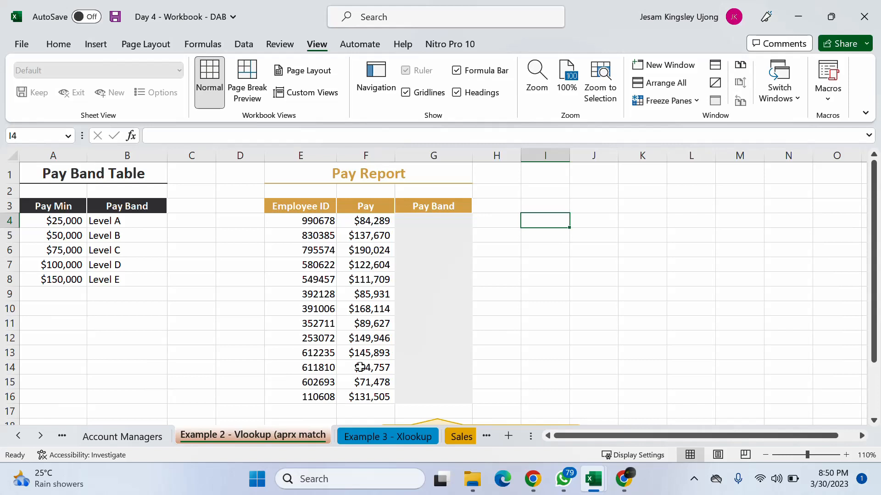
# - Enlarge the worksheet to 130% and examine the Pay Min and Pay Band columns of the Pay Band Table
pyautogui.click(455, 220)
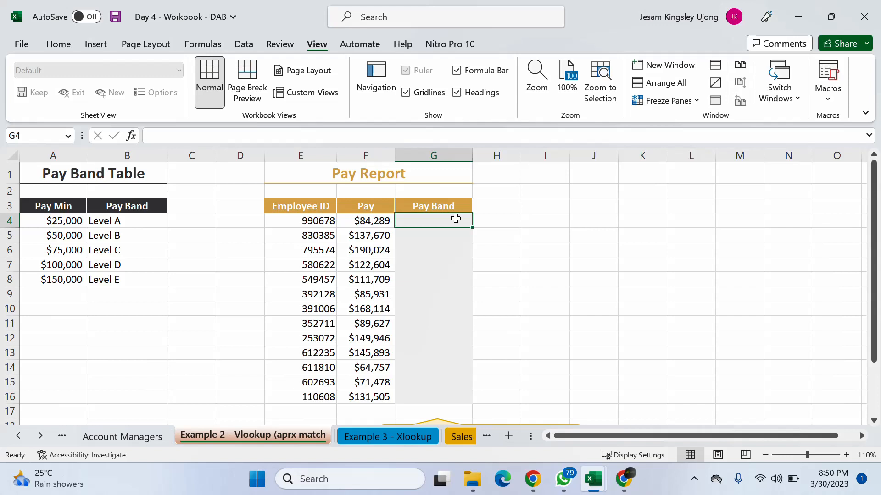
pyautogui.click(142, 226)
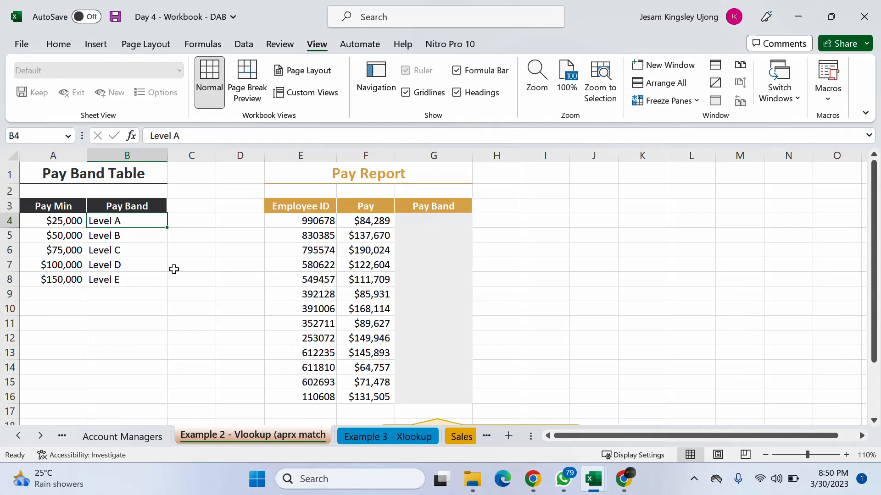
pyautogui.click(845, 456)
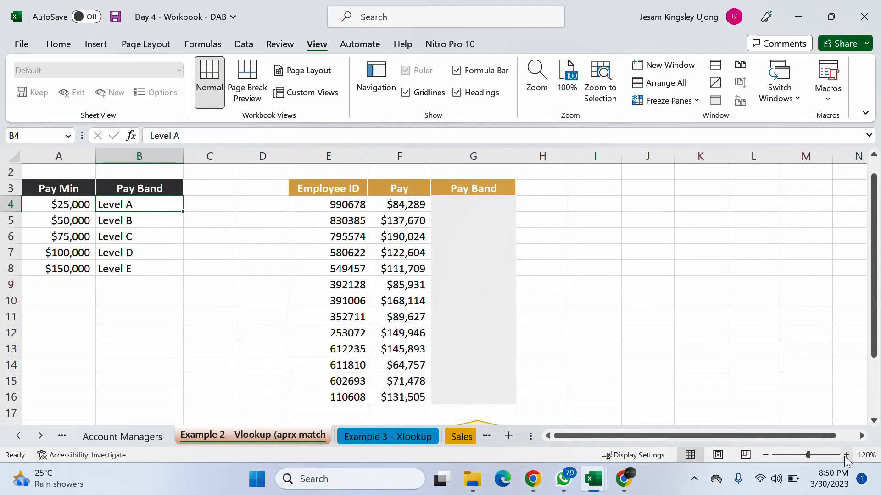
pyautogui.click(845, 455)
pyautogui.moveTo(697, 434); pyautogui.dragTo(630, 439)
pyautogui.moveTo(70, 156); pyautogui.dragTo(129, 143)
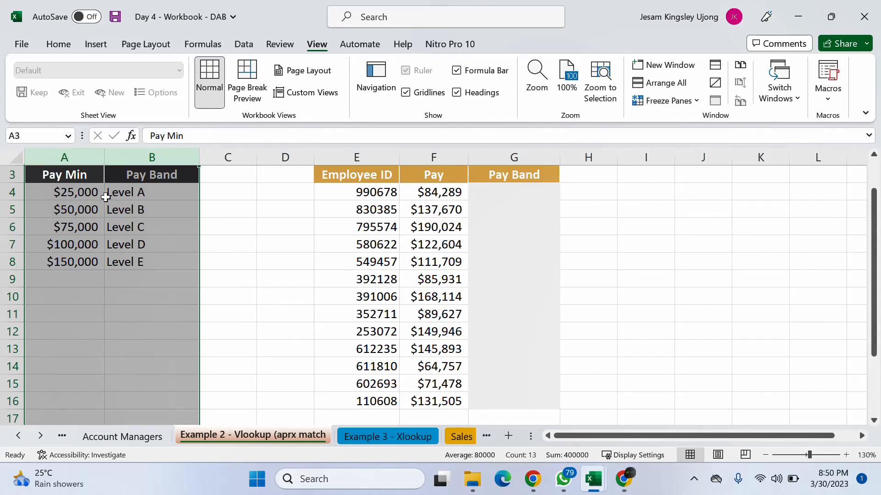
pyautogui.click(78, 173)
pyautogui.click(162, 177)
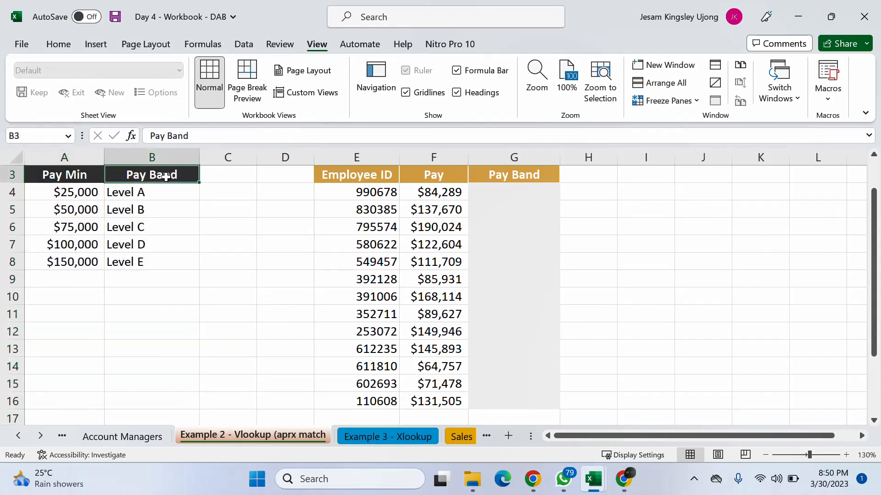
# - Go through each Pay Min threshold and its matching level in the Pay Band Table, from Level A to Level E
pyautogui.click(88, 192)
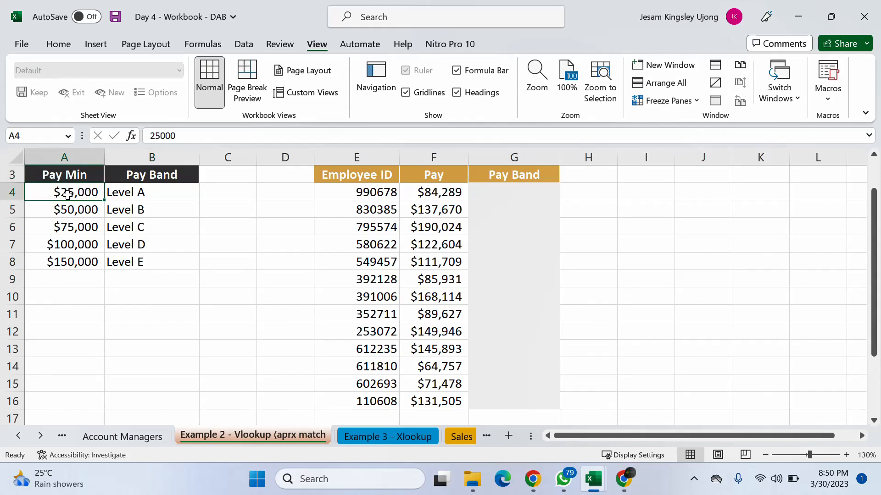
pyautogui.click(156, 194)
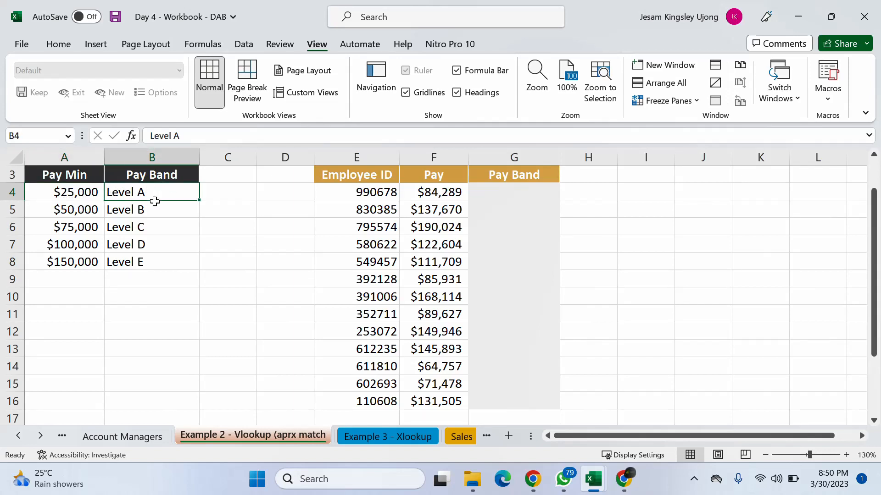
pyautogui.click(86, 210)
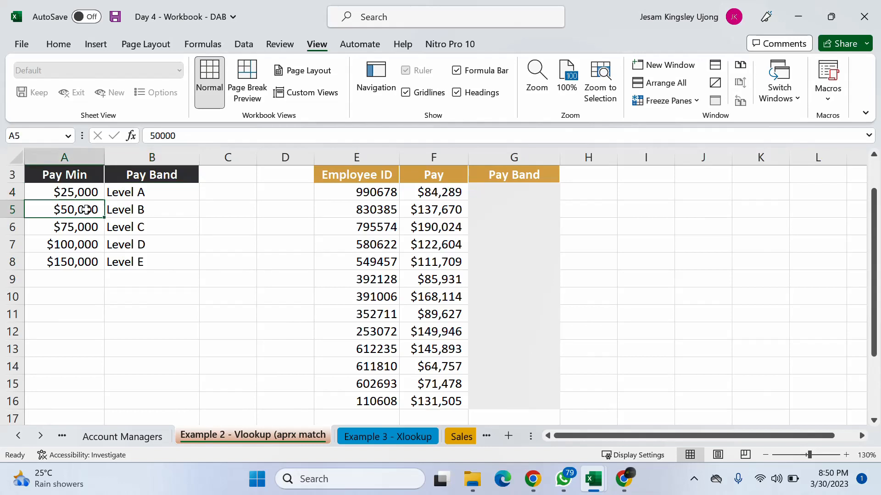
pyautogui.click(143, 215)
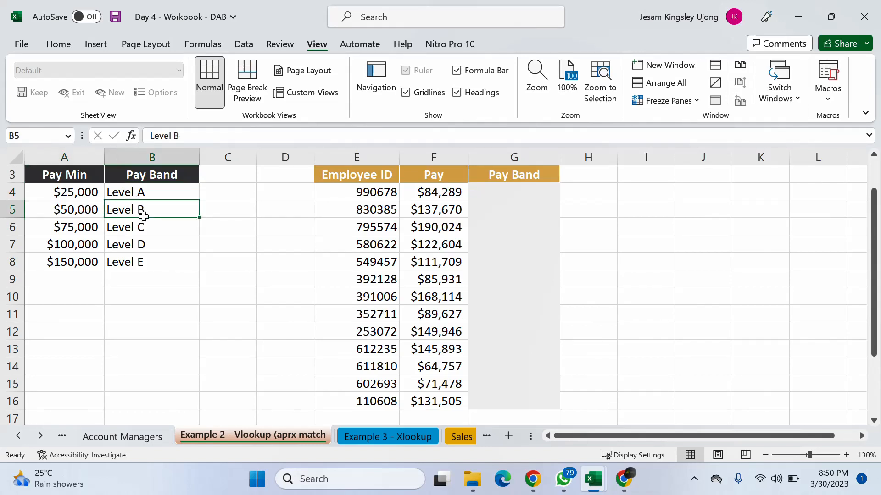
pyautogui.click(83, 230)
pyautogui.click(145, 227)
pyautogui.click(88, 246)
pyautogui.click(153, 250)
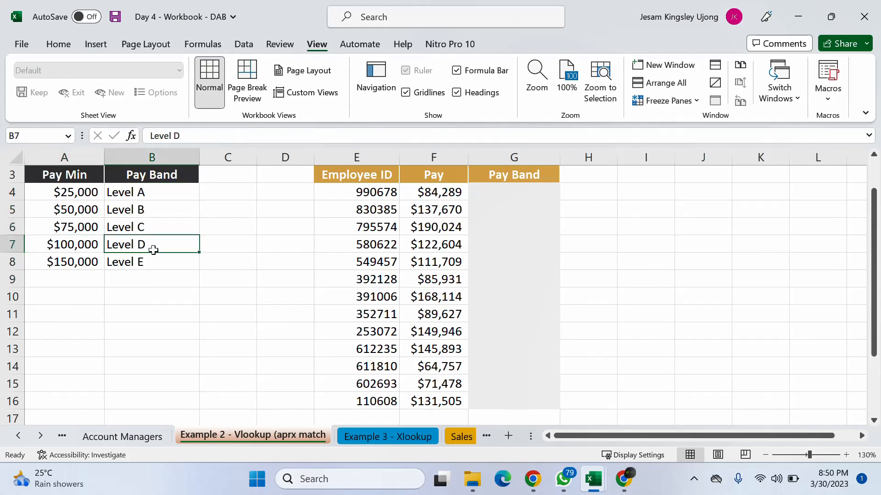
pyautogui.click(74, 260)
pyautogui.click(167, 265)
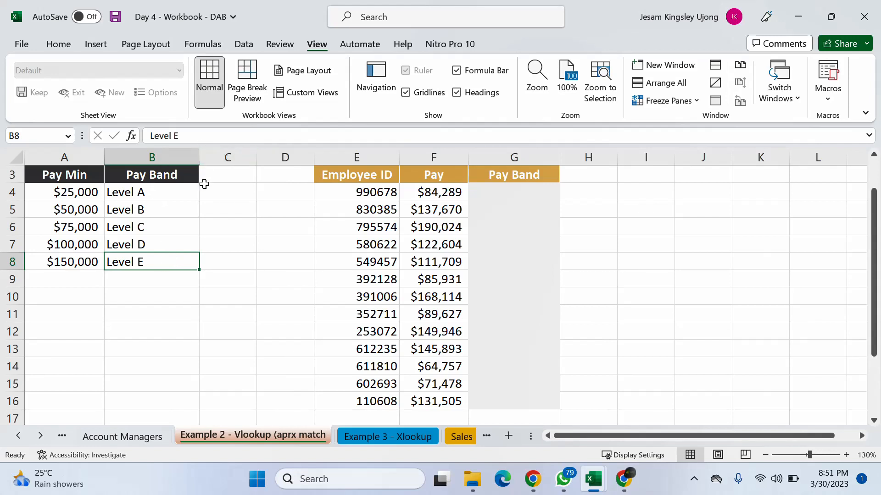
# - Compare the first empty Pay Band cell of the Pay Report with the lookup columns A and B
pyautogui.moveTo(599, 434)
pyautogui.mouseDown()
pyautogui.moveTo(613, 432)
pyautogui.moveTo(596, 434)
pyautogui.mouseUp()
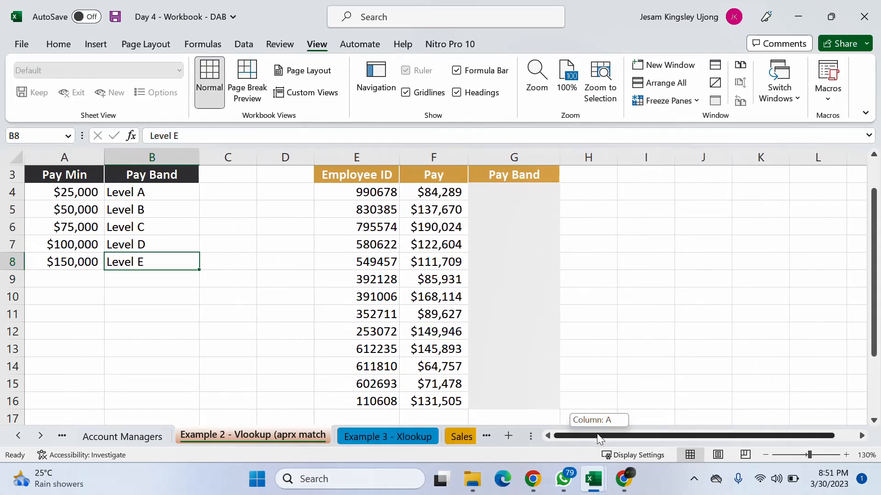
pyautogui.click(499, 191)
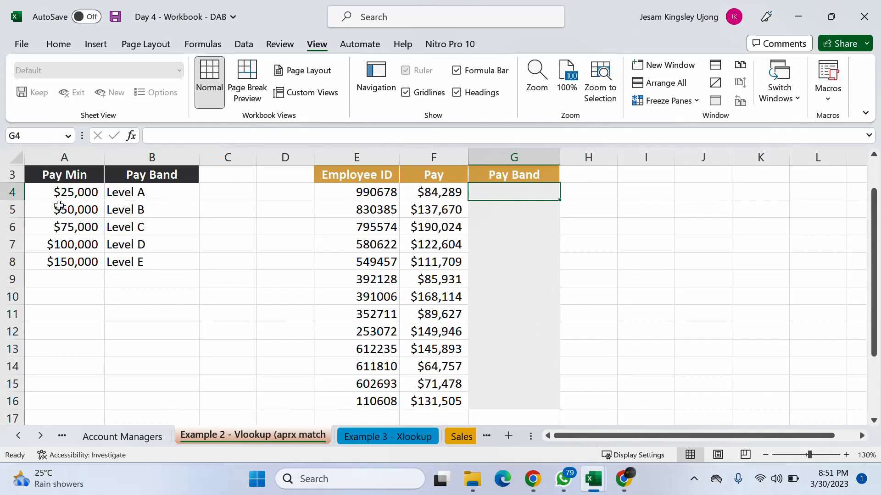
pyautogui.click(82, 192)
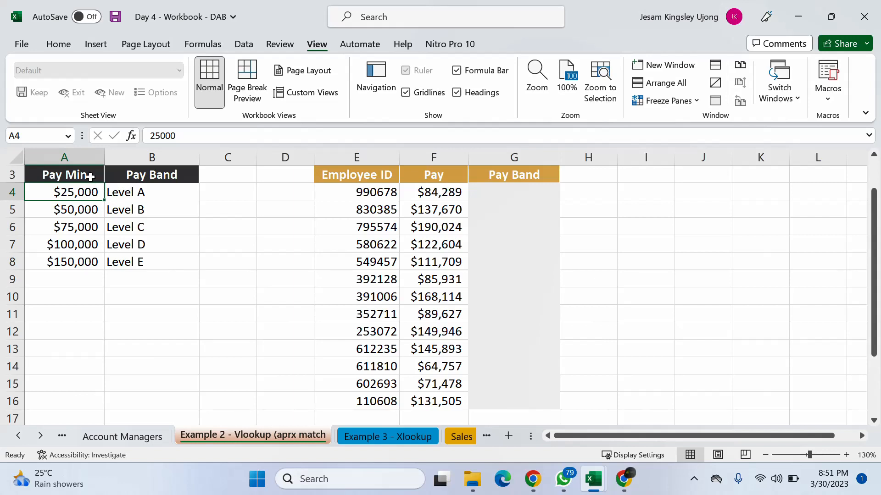
pyautogui.moveTo(72, 153); pyautogui.dragTo(122, 153)
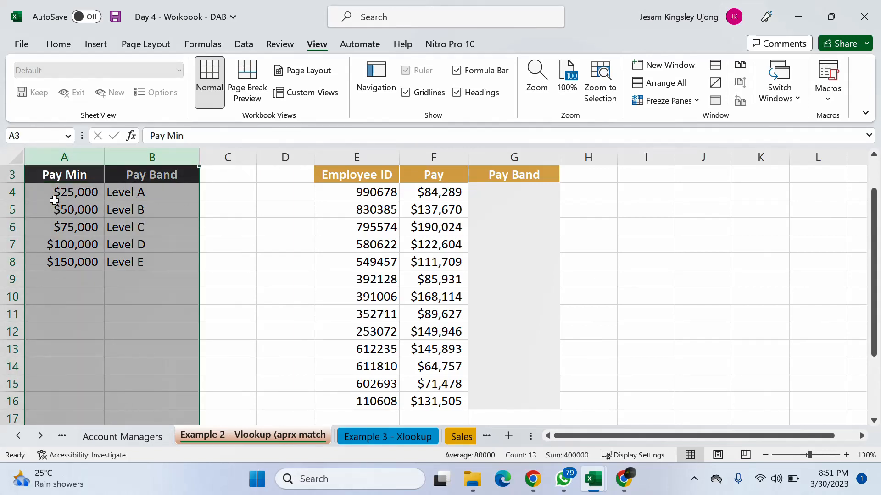
pyautogui.click(67, 192)
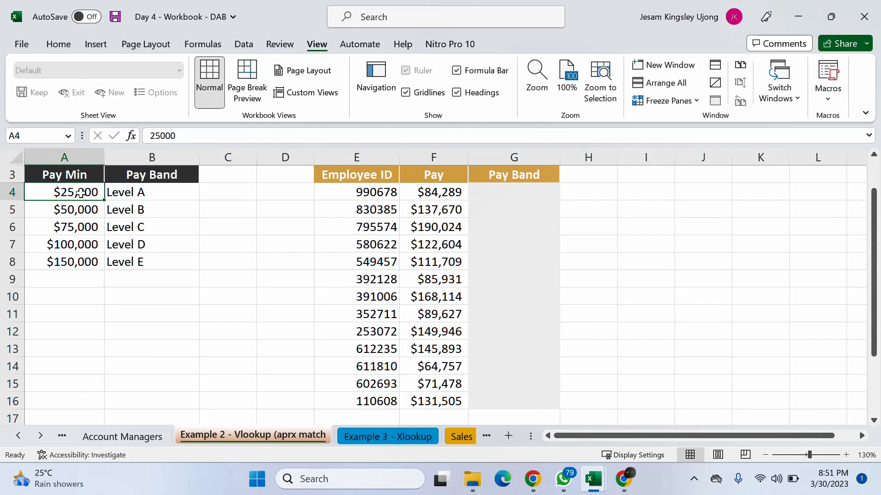
# - Review how the Pay Min thresholds correspond to Levels A, B and C, up to the $100,000 threshold
pyautogui.click(127, 192)
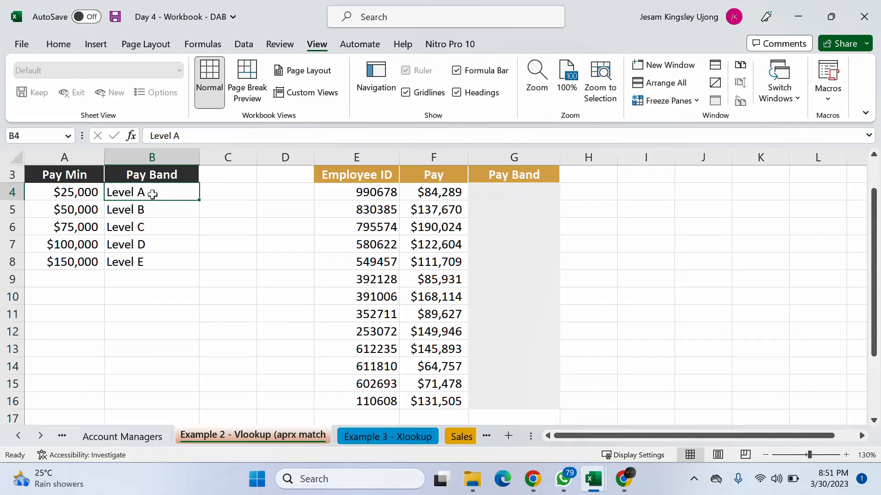
pyautogui.click(81, 211)
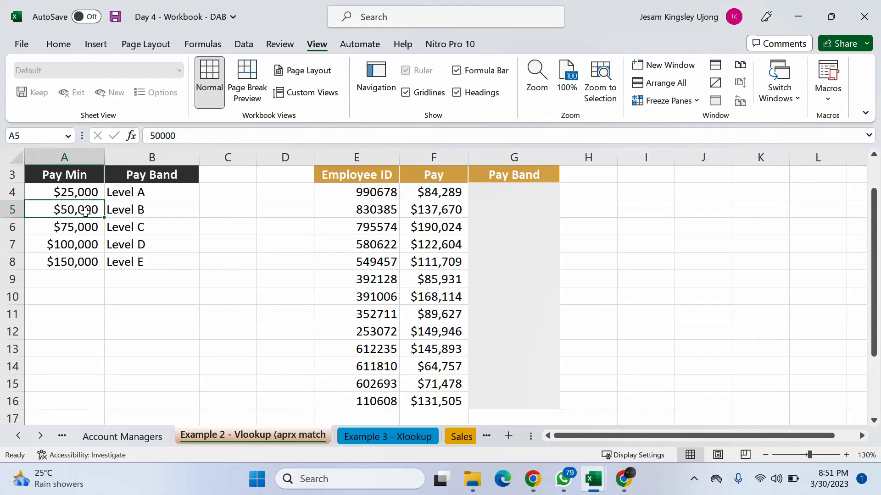
pyautogui.click(85, 227)
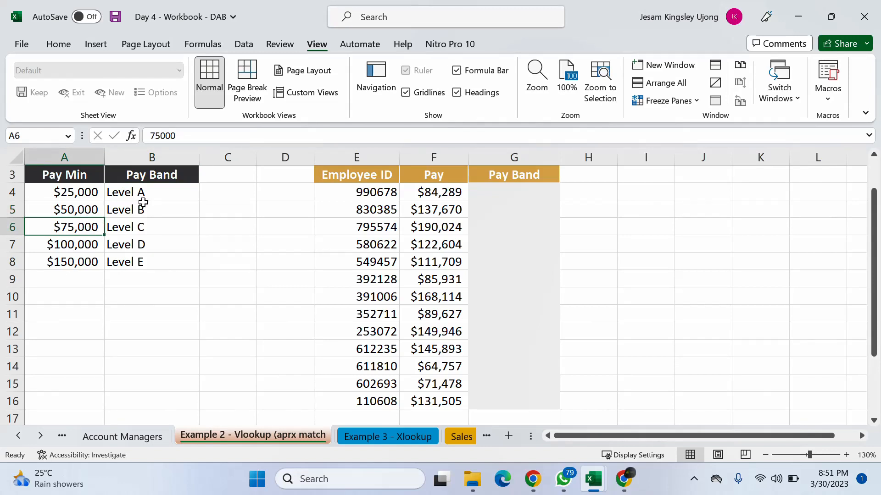
pyautogui.click(127, 210)
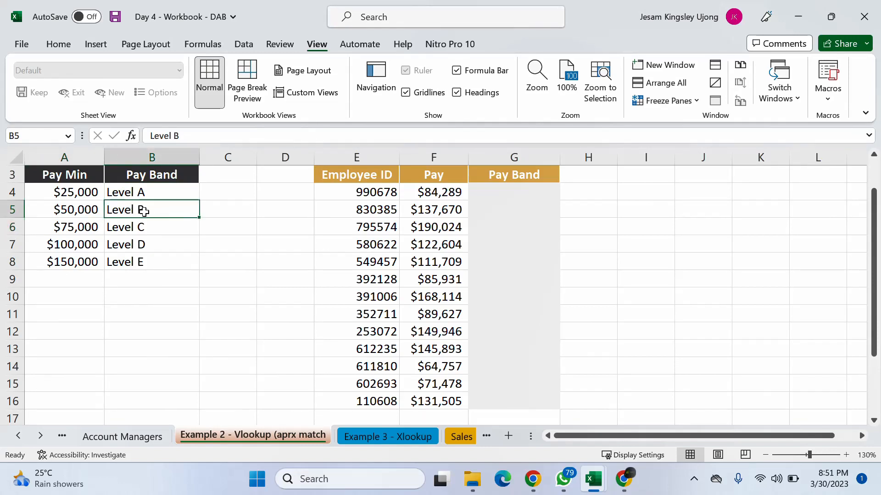
pyautogui.click(79, 242)
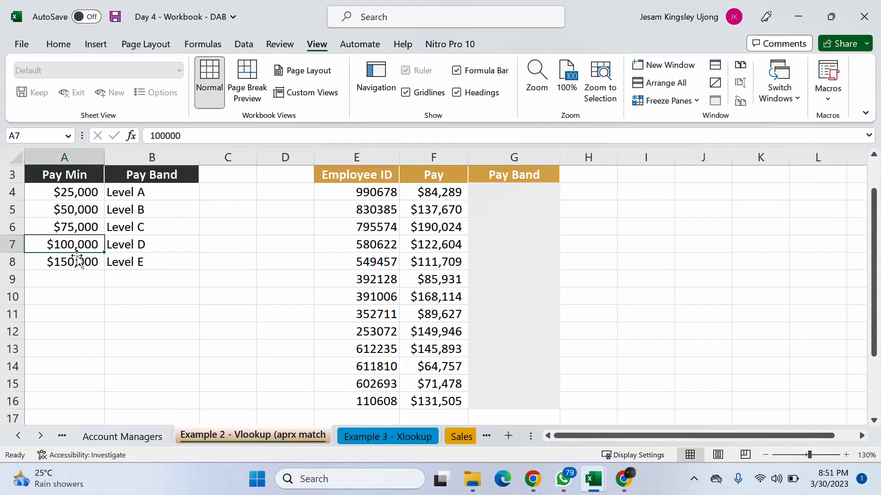
# - Compare the first empty Pay Band cell of the Pay Report with the Pay Band Table's level column B
pyautogui.click(479, 197)
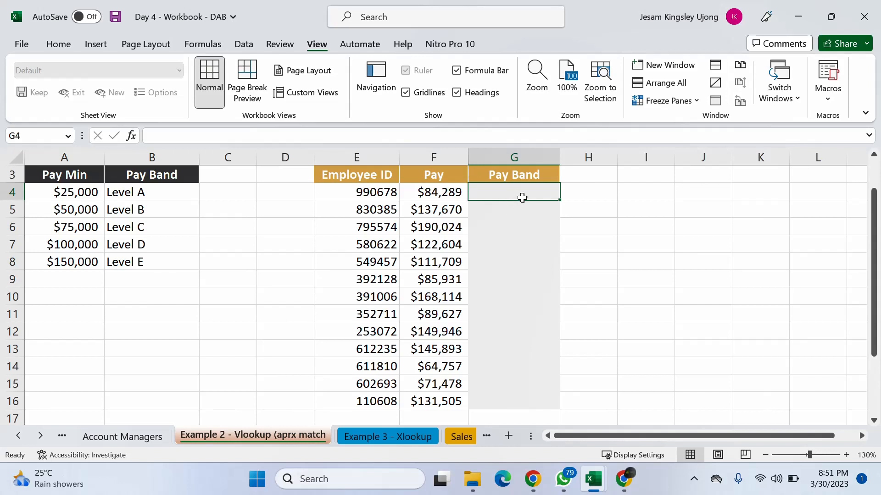
pyautogui.click(148, 153)
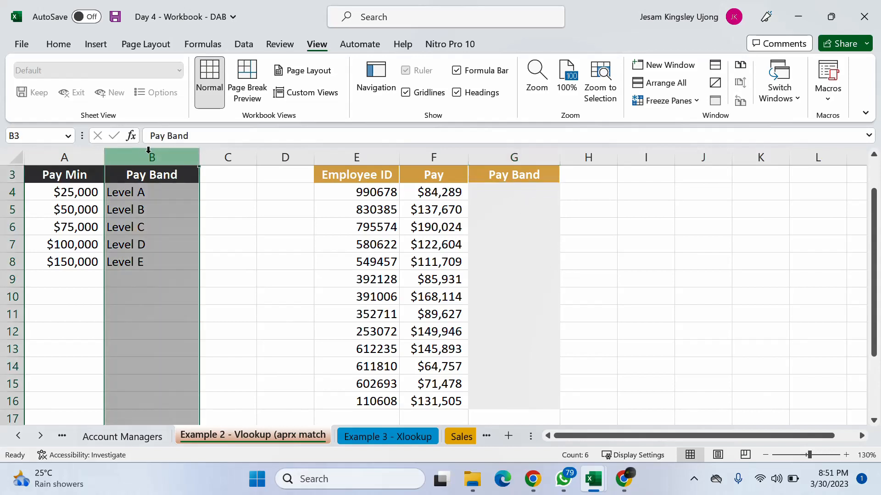
pyautogui.click(520, 196)
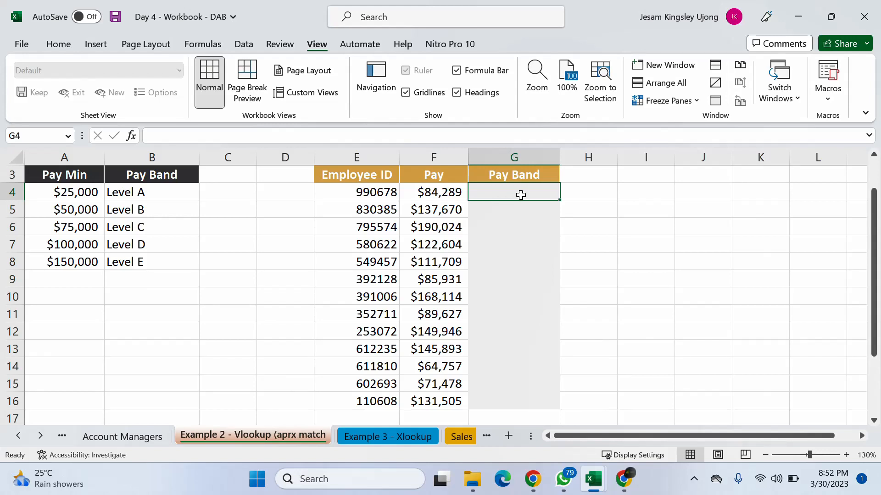
# - Start a second lookup table beside the Pay Report with the headers Score in J3 and Grade in K3
pyautogui.moveTo(622, 436); pyautogui.dragTo(637, 412)
pyautogui.click(621, 192)
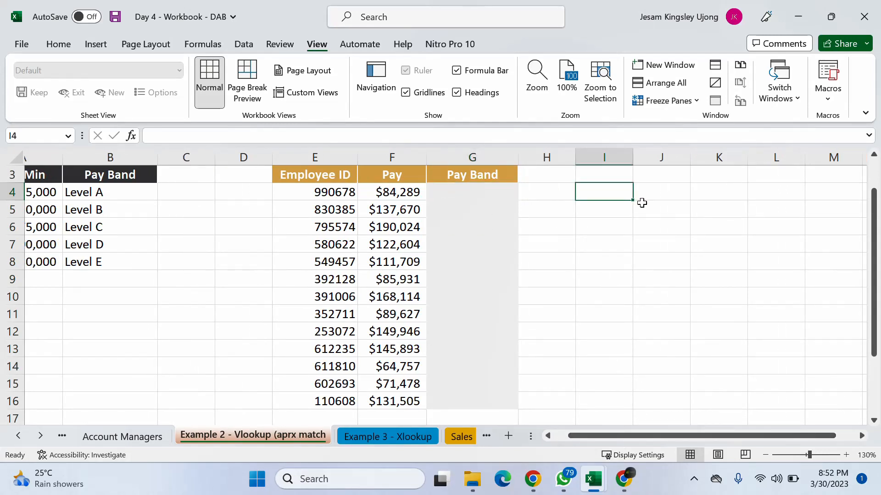
pyautogui.click(655, 193)
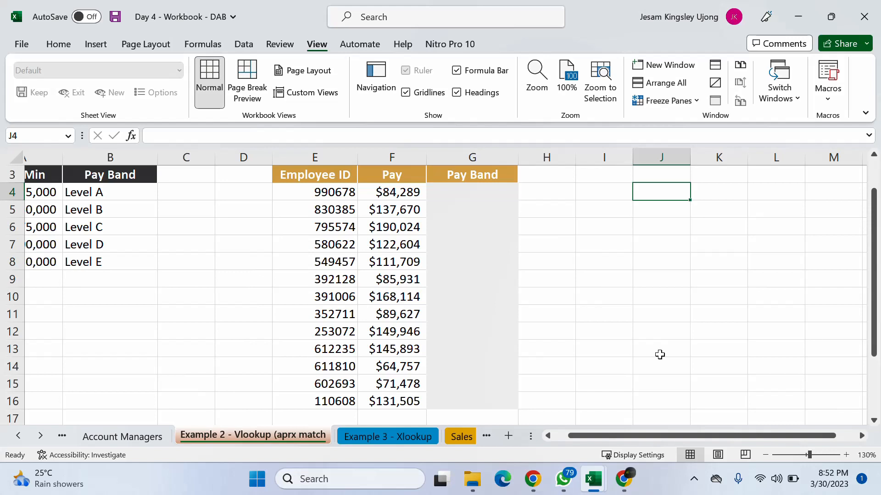
pyautogui.press('Down')
pyautogui.press('Up')
pyautogui.click(656, 176)
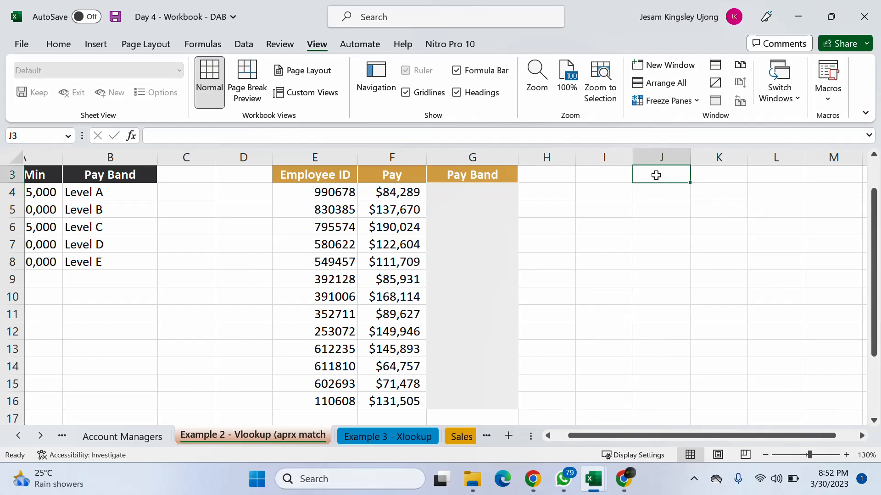
pyautogui.write('Score')
pyautogui.press('Tab')
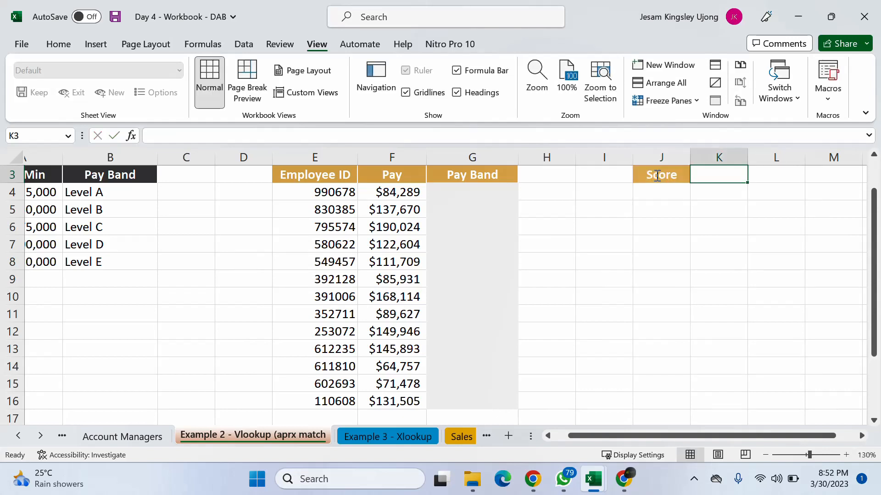
pyautogui.write('Grad')
pyautogui.write('e')
pyautogui.press('Return')
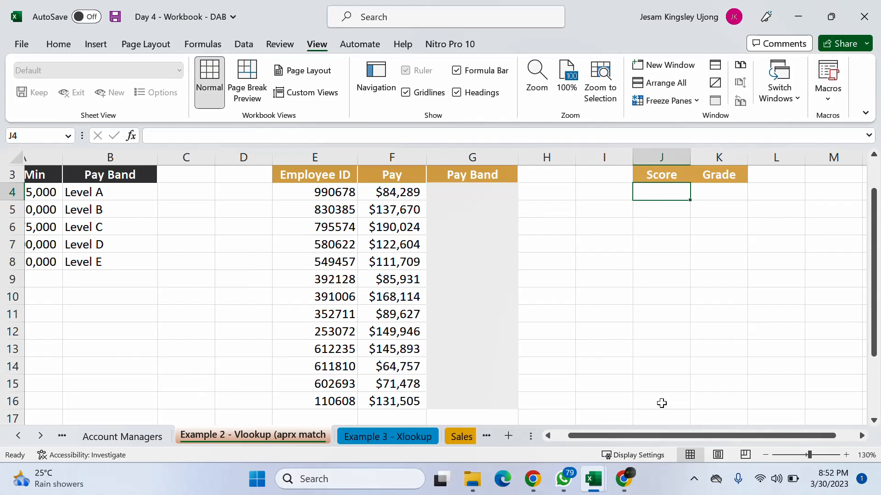
# - Fill the first two rows of the grading table with score 0 as grade F and score 40 as grade E
pyautogui.write('4')
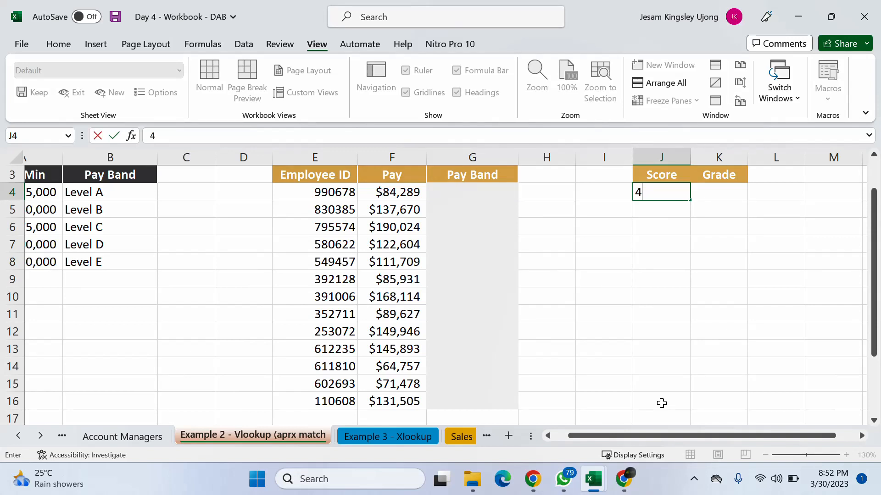
pyautogui.press('BackSpace')
pyautogui.write('0')
pyautogui.press('Tab')
pyautogui.write('F')
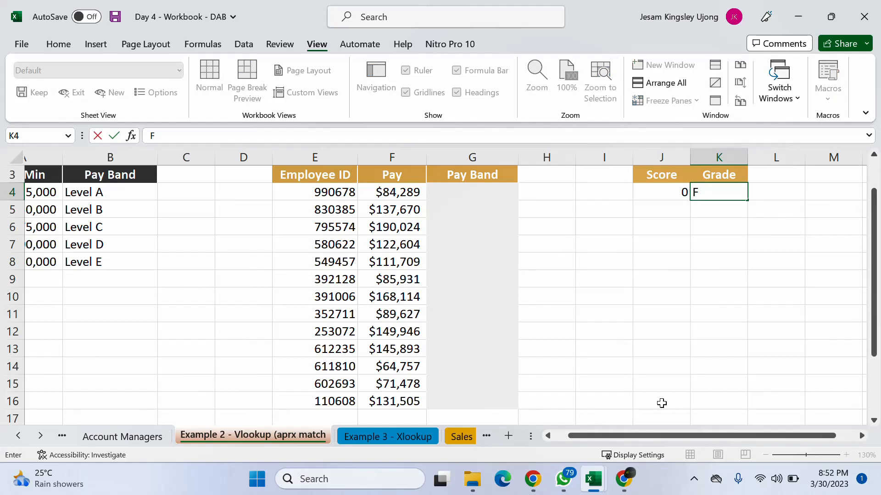
pyautogui.press('Return')
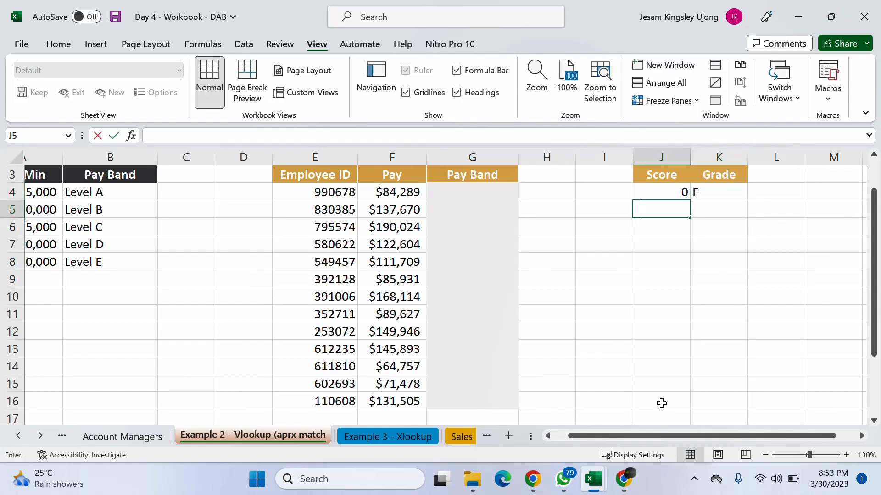
pyautogui.write('40')
pyautogui.press('Tab')
pyautogui.write('E')
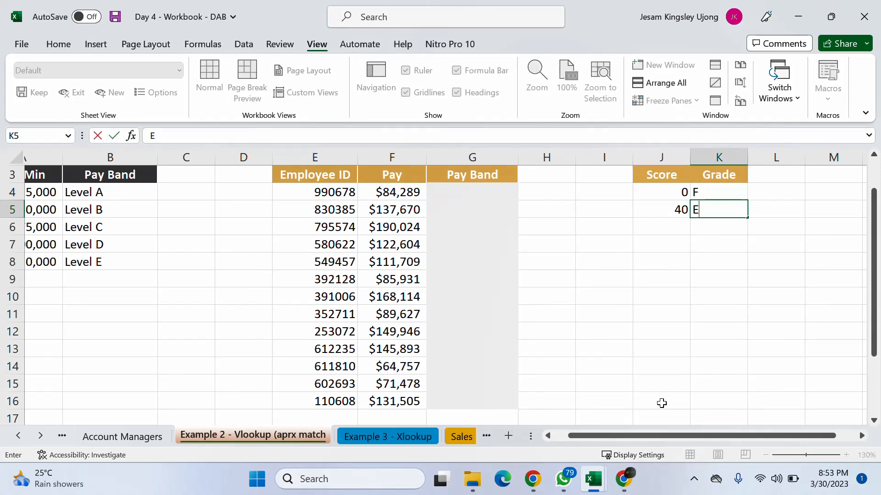
pyautogui.press('Return')
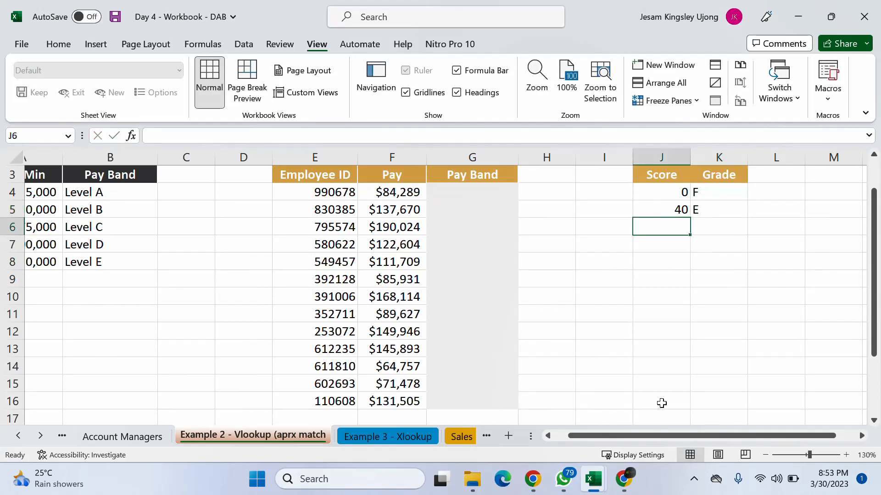
# - Continue the grading table with score 50 as grade C, 60 as grade B and 70 as grade A
pyautogui.write('50')
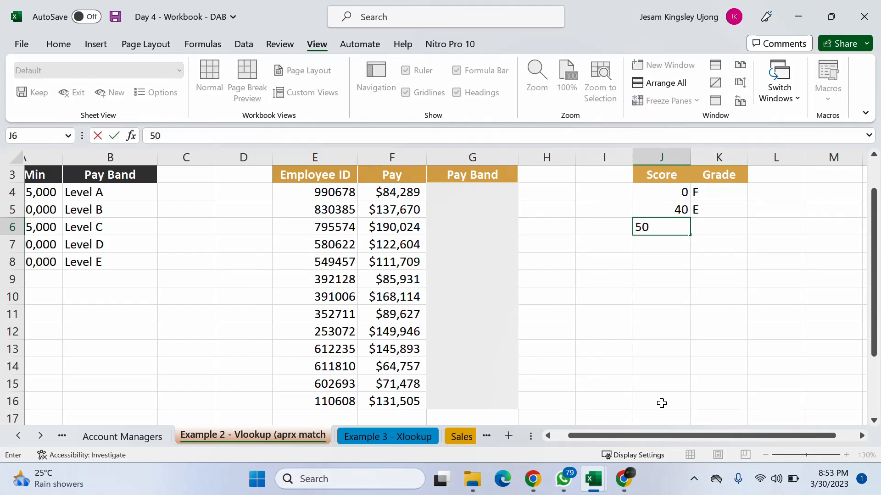
pyautogui.press('Tab')
pyautogui.write('C')
pyautogui.press('Return')
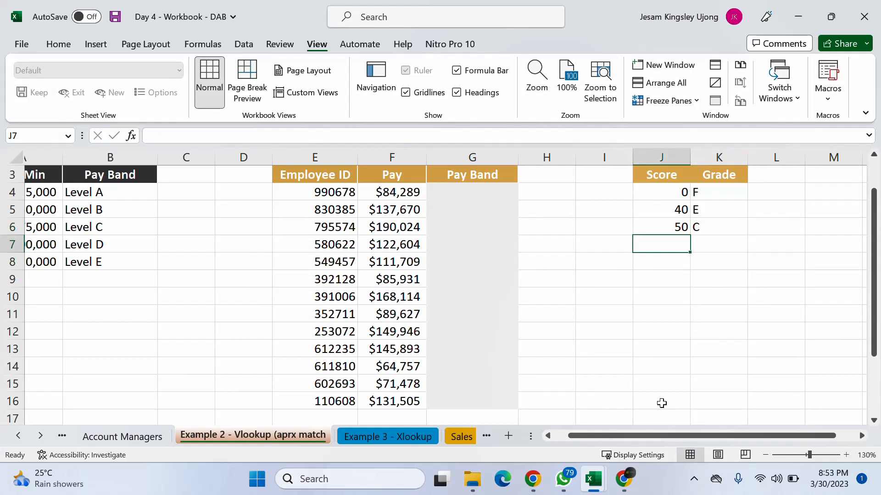
pyautogui.write('60')
pyautogui.press('Tab')
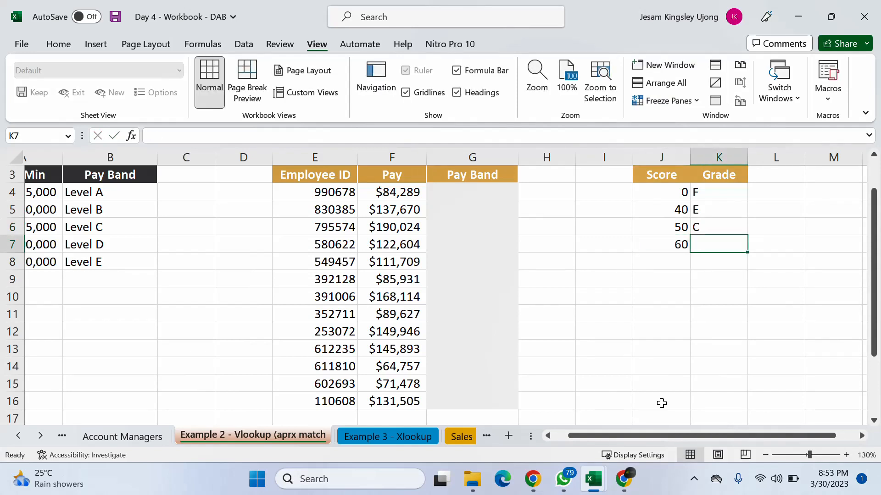
pyautogui.write('B')
pyautogui.press('Return')
pyautogui.write('70')
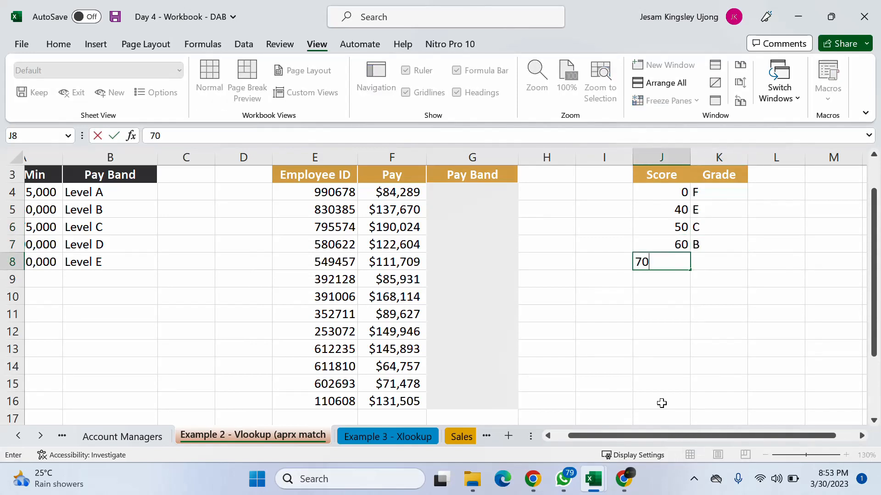
pyautogui.press('Tab')
pyautogui.write('A')
pyautogui.press('Return')
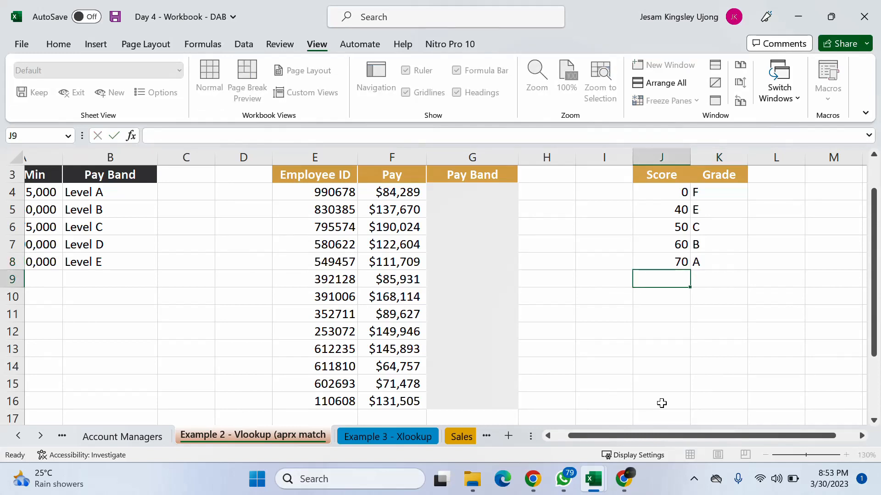
# - Enter A+ in the Score column cell J9 and right-align it
pyautogui.write('A+')
pyautogui.press('Tab')
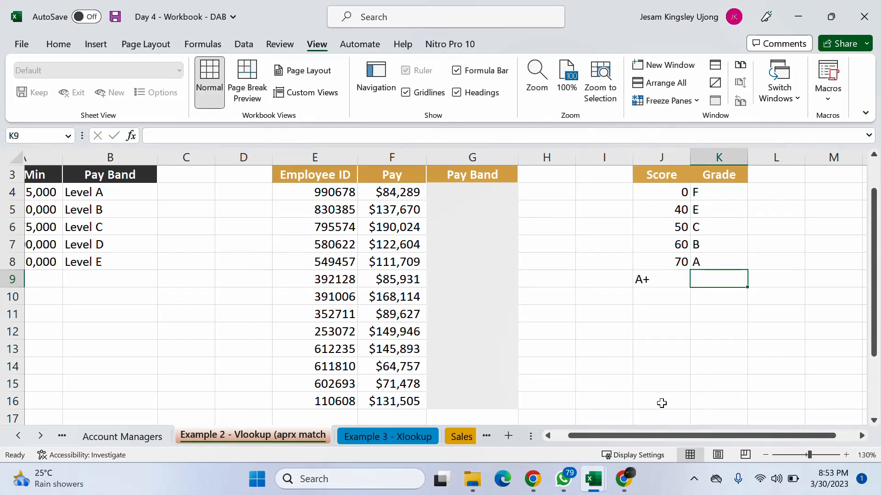
pyautogui.click(644, 279)
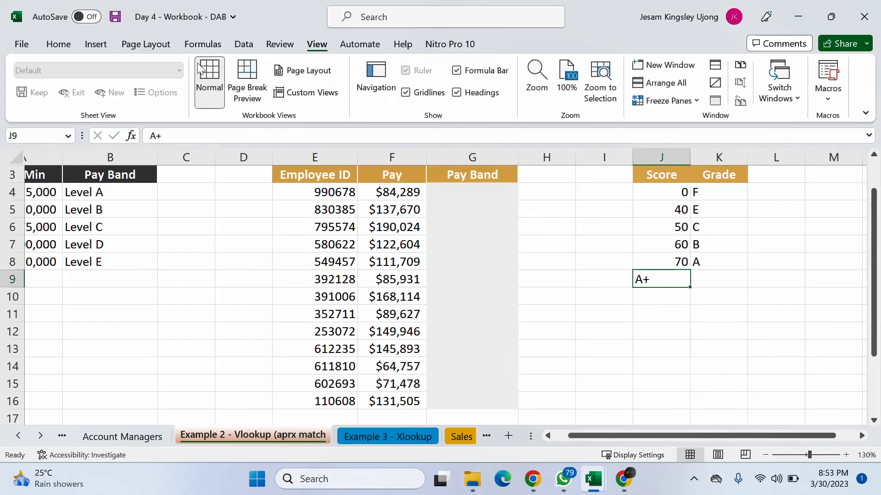
pyautogui.click(56, 45)
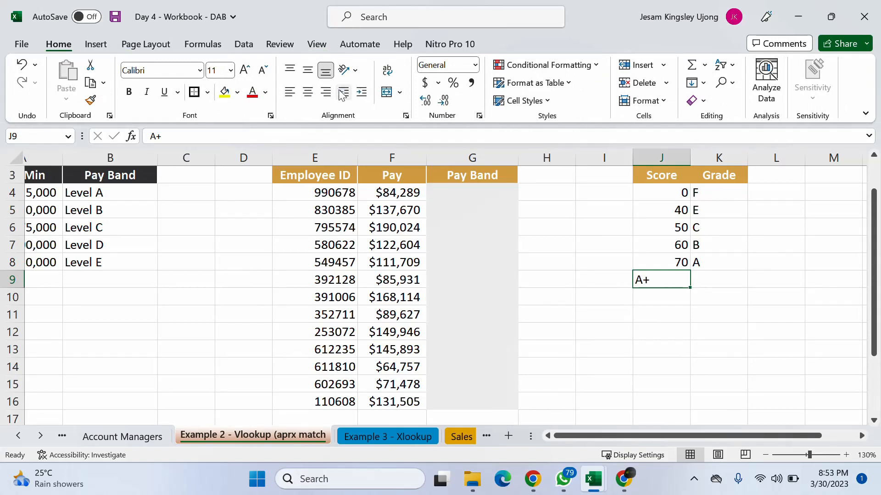
pyautogui.click(308, 92)
pyautogui.click(325, 91)
pyautogui.click(716, 283)
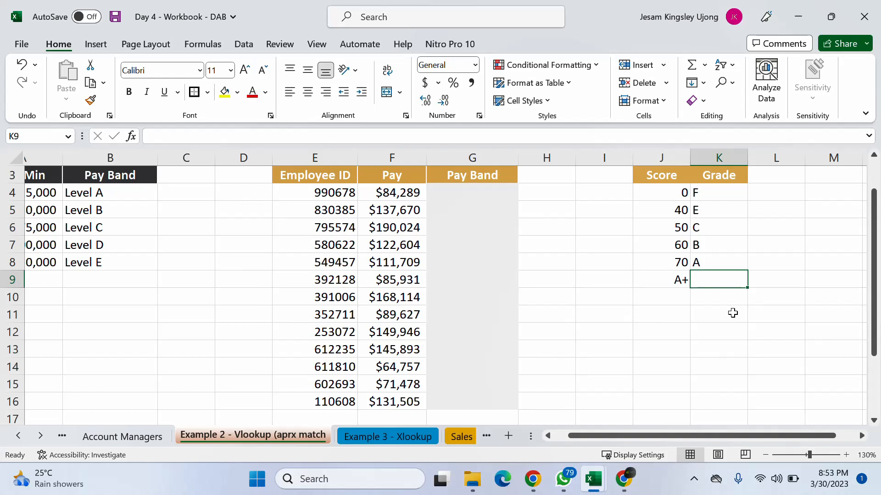
# - Replace the entry in J9 with score 80 and give it grade A+ in K9
pyautogui.click(663, 282)
pyautogui.write('8')
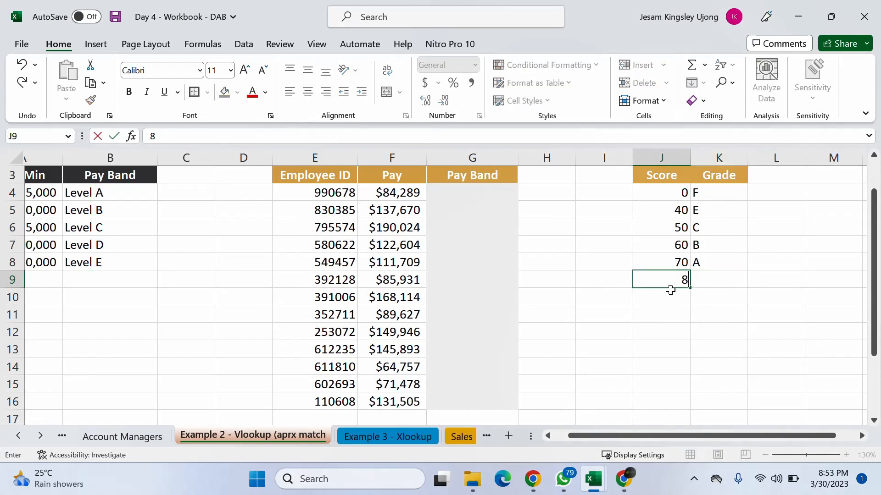
pyautogui.write('0')
pyautogui.press('Tab')
pyautogui.write('A+')
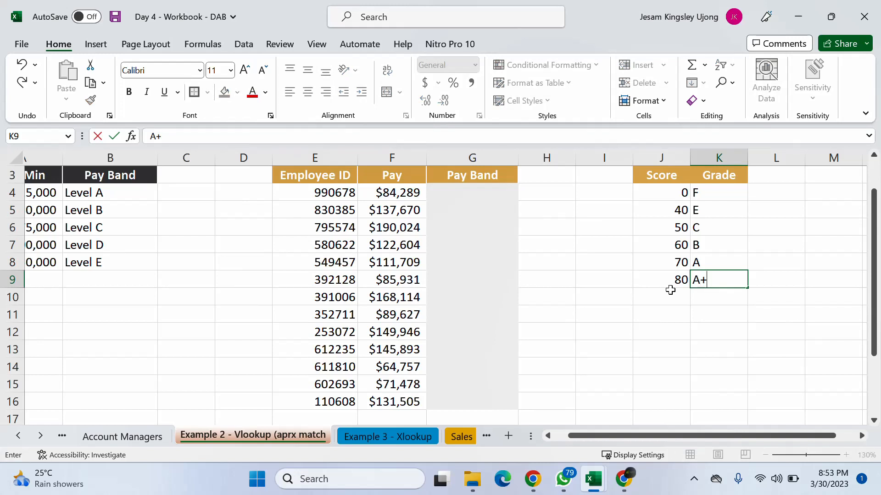
pyautogui.press('Return')
pyautogui.click(686, 319)
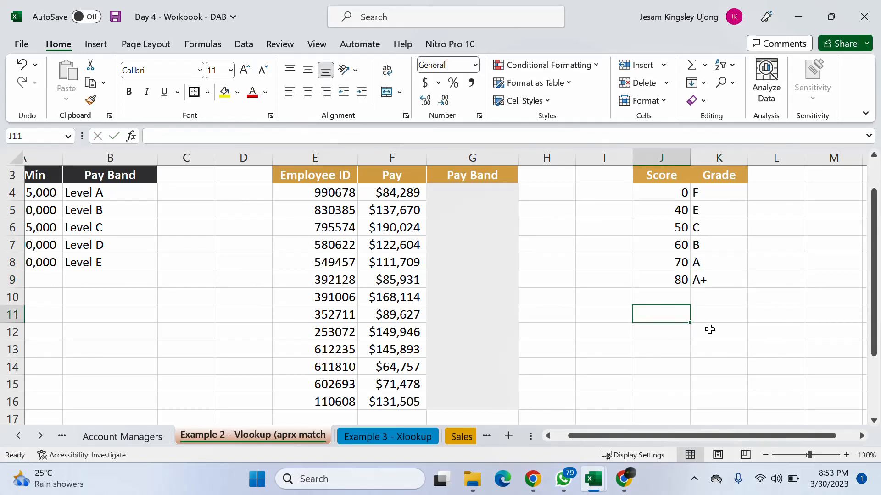
# - Center the contents of the Score and Grade columns J and K
pyautogui.moveTo(665, 157); pyautogui.dragTo(716, 157)
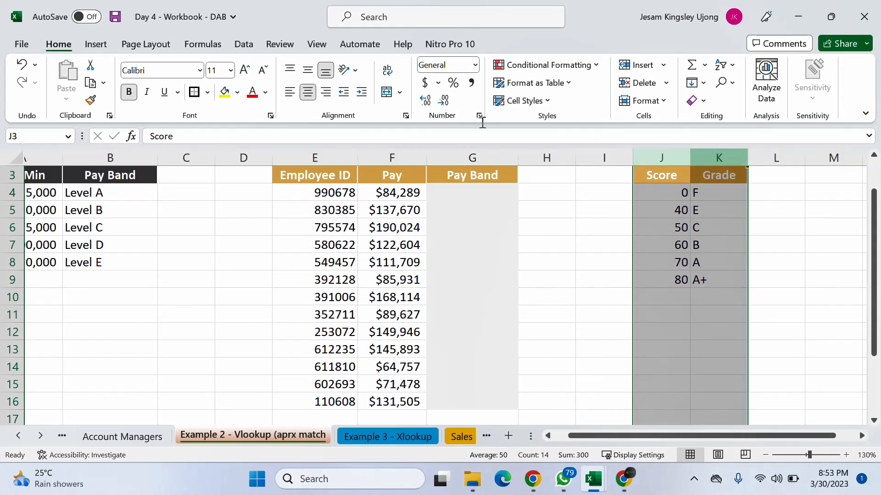
pyautogui.click(307, 92)
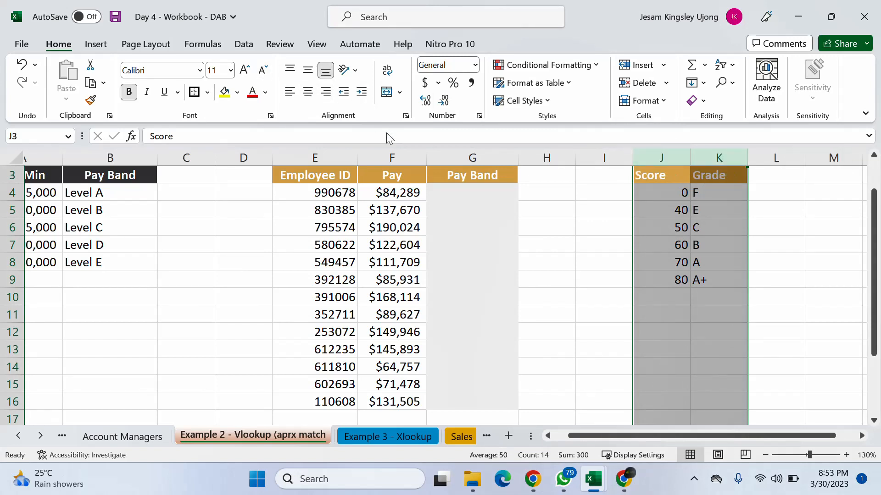
pyautogui.click(307, 92)
pyautogui.click(617, 251)
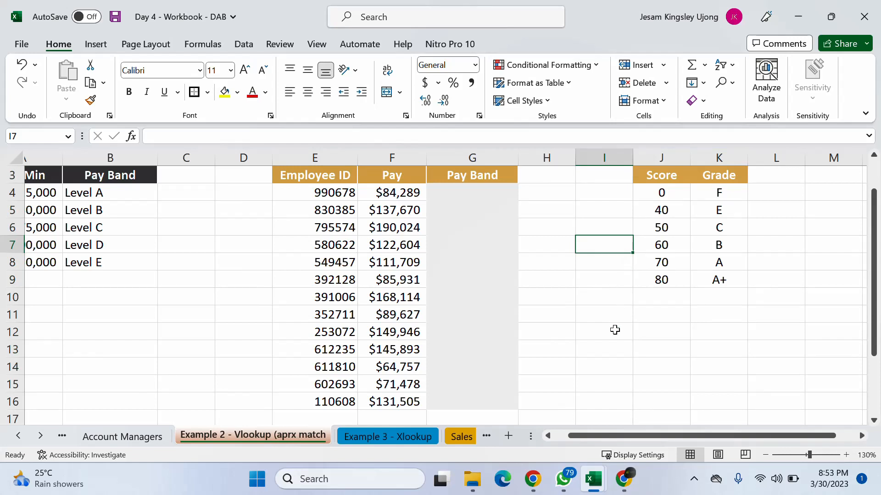
# - Enter the header Student in cell N3, beyond the Score and Grade table
pyautogui.click(862, 436)
pyautogui.click(861, 436)
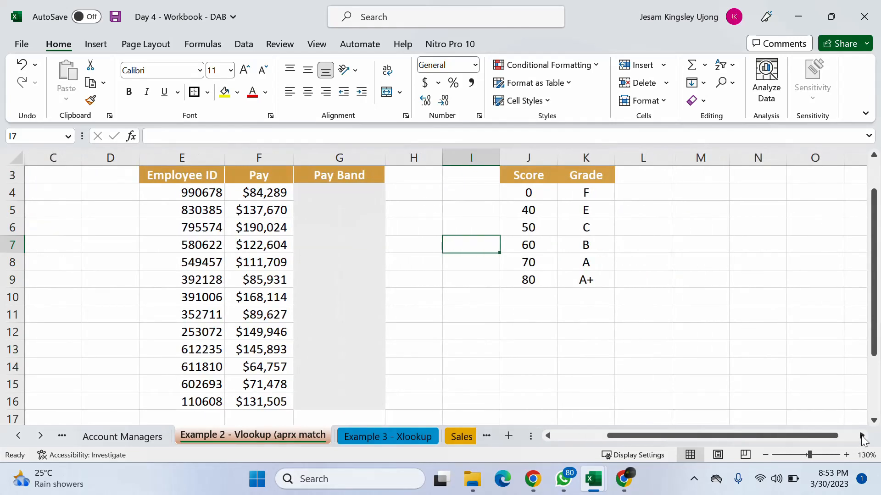
pyautogui.click(861, 436)
pyautogui.click(862, 436)
pyautogui.click(862, 437)
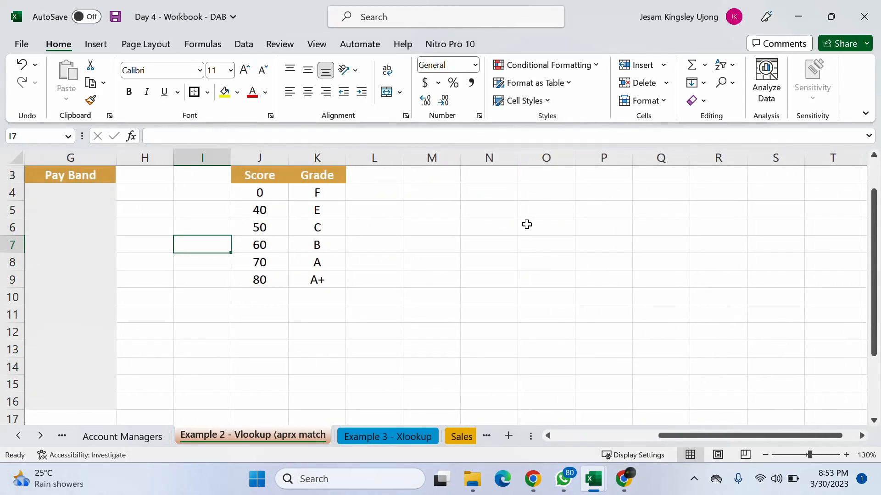
pyautogui.click(496, 176)
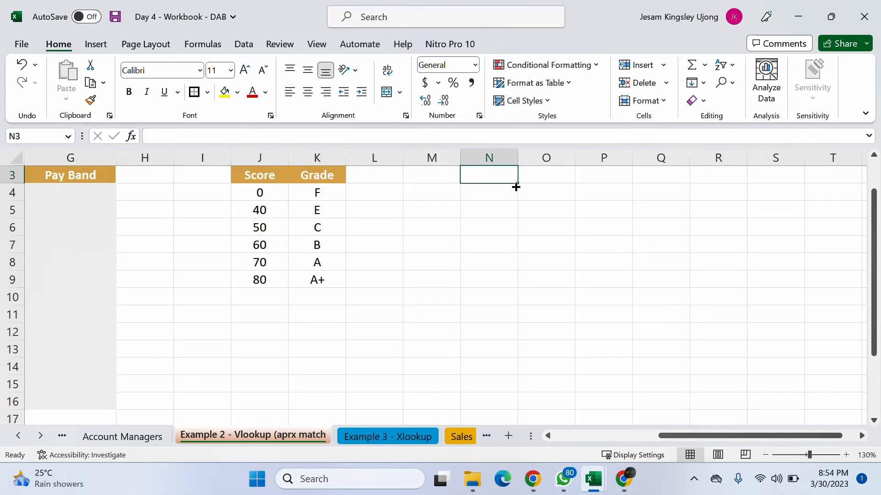
pyautogui.write('Studenty')
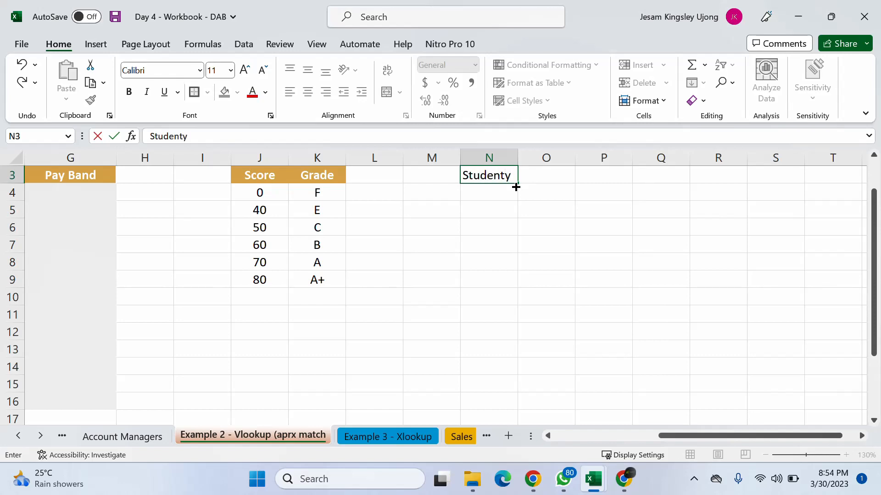
pyautogui.press('BackSpace')
pyautogui.write('s')
pyautogui.press('BackSpace')
pyautogui.press('Return')
# - Enter the first two students' names in cells N4 and N5 under the Student header
pyautogui.write('Ad')
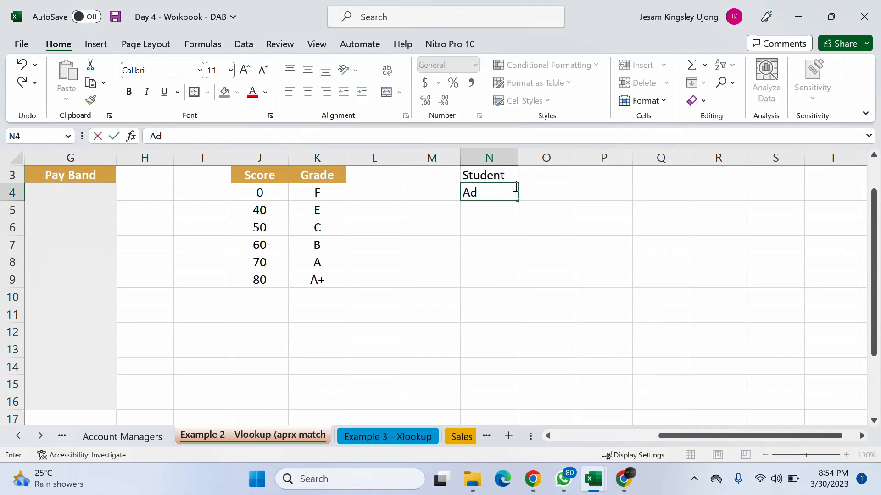
pyautogui.write('a')
pyautogui.press('Return')
pyautogui.write('Femi')
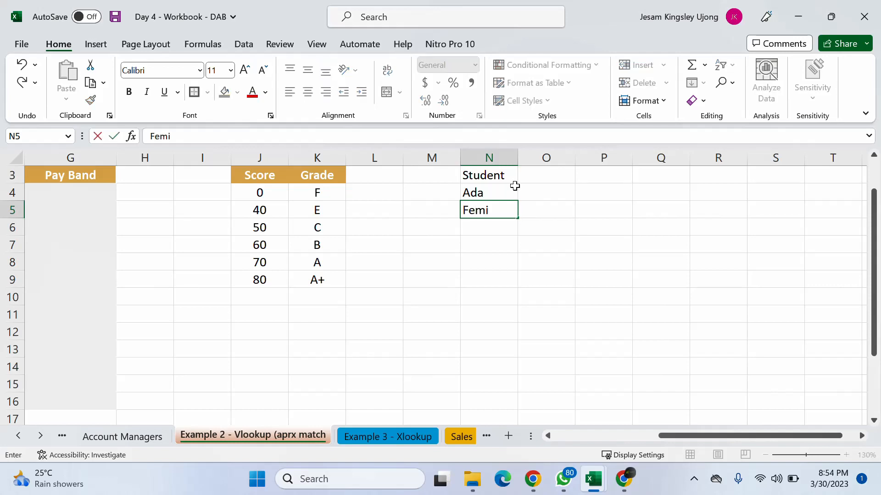
pyautogui.click(515, 186)
pyautogui.write('T')
pyautogui.press('BackSpace')
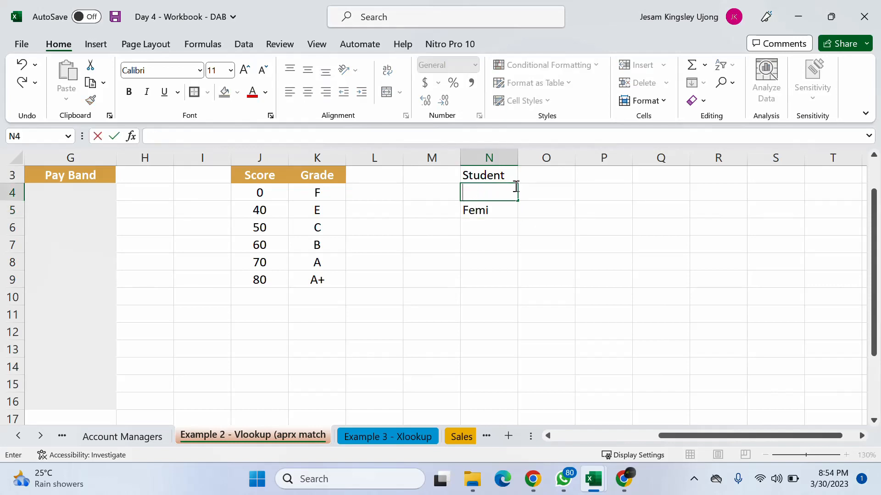
pyautogui.write('``')
pyautogui.press('Escape')
# - Continue the Student column with three more students' names in cells N6 to N8
pyautogui.press('Down')
pyautogui.press('Down')
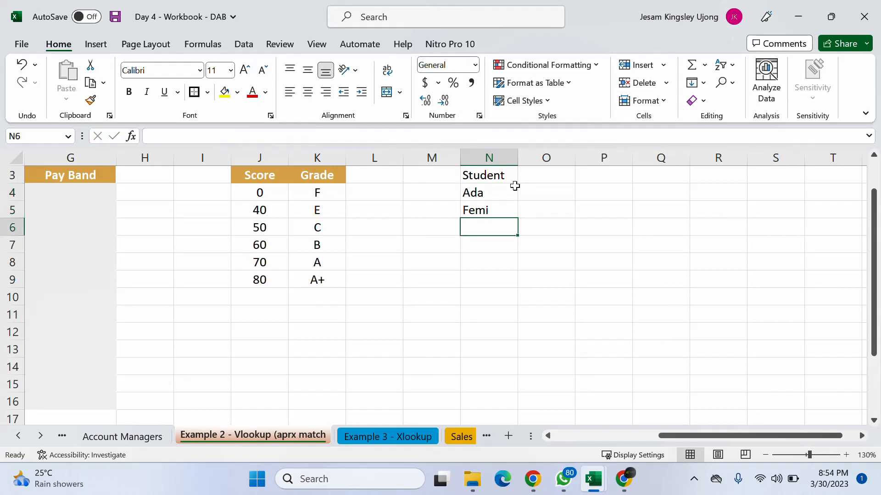
pyautogui.write('Taiwo')
pyautogui.press('Return')
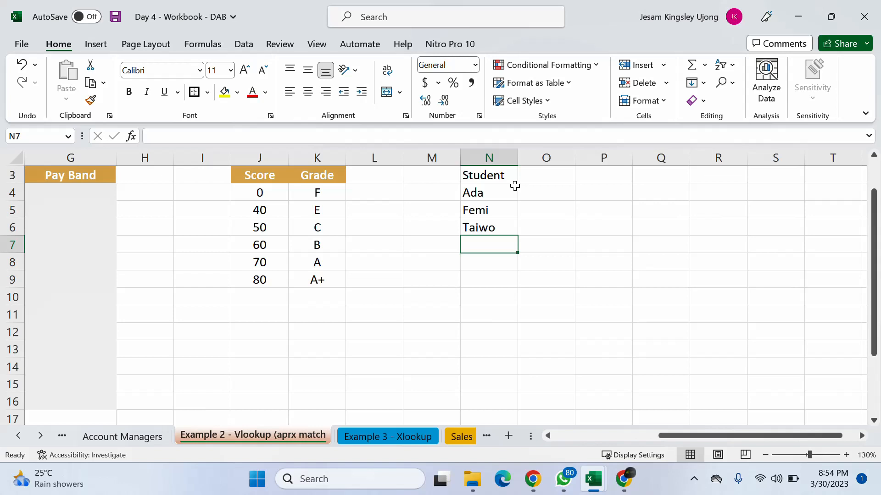
pyautogui.write('Jesam')
pyautogui.press('Return')
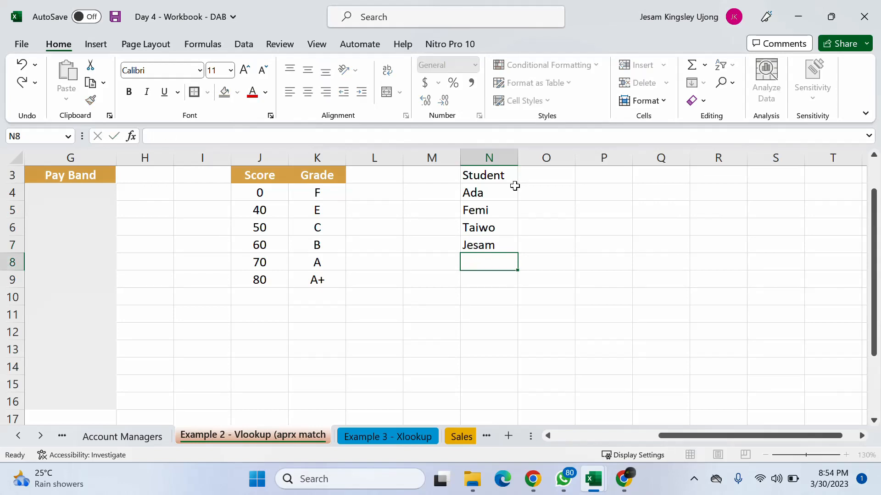
pyautogui.write('Obi')
pyautogui.press('Return')
# - Enter the sixth student's name in cell N9, correcting its spelling
pyautogui.write('G ebnga')
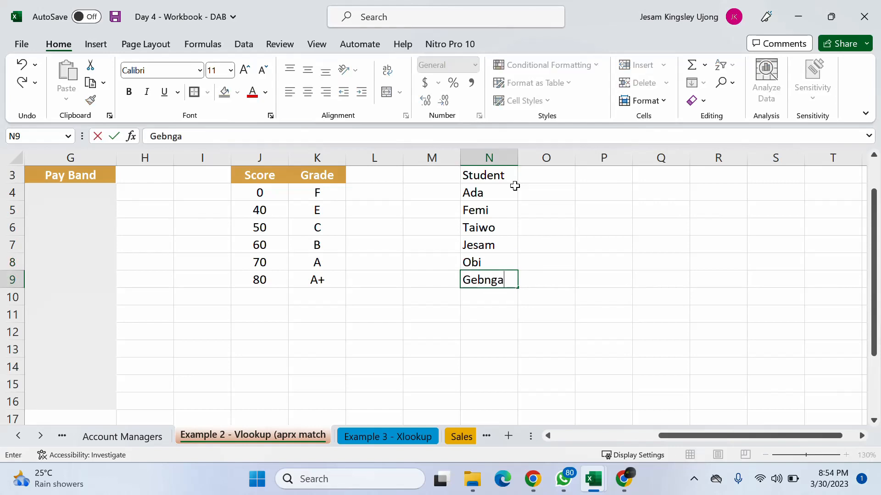
pyautogui.press('BackSpace')
pyautogui.press('BackSpace')
pyautogui.press('BackSpace')
pyautogui.press('BackSpace')
pyautogui.press('BackSpace')
pyautogui.write('g')
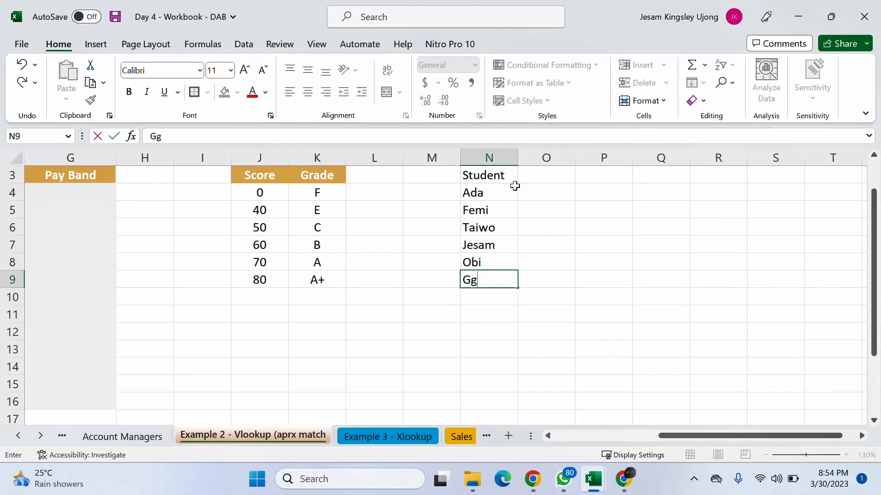
pyautogui.press('BackSpace')
pyautogui.write('benga')
pyautogui.press('Return')
# - Add the header Scores in cell O3 beside the Student header
pyautogui.click(523, 192)
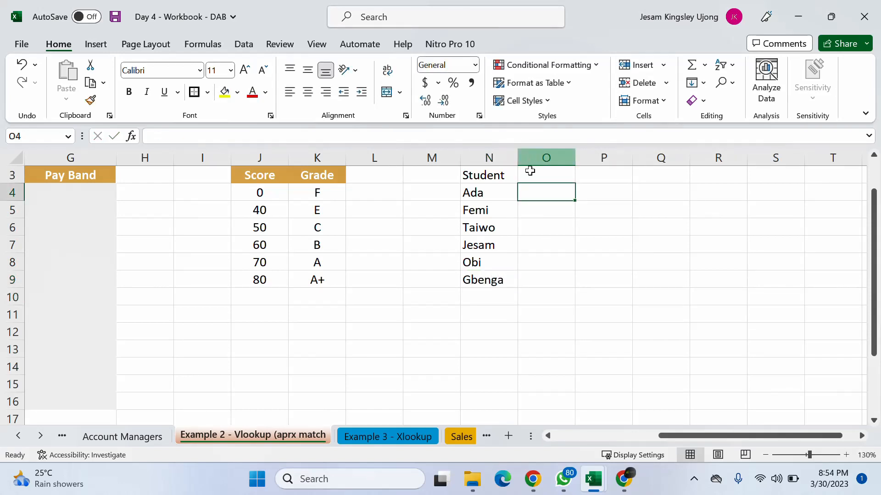
pyautogui.click(527, 173)
pyautogui.write('Scores')
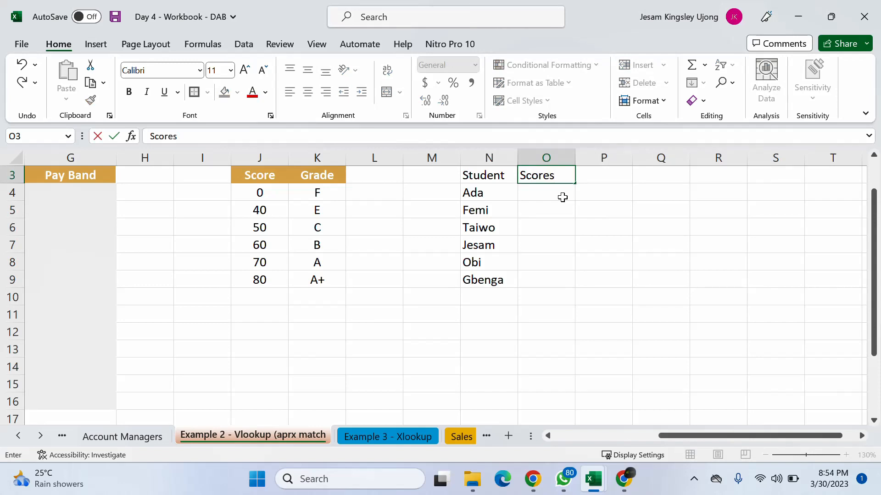
pyautogui.press('Return')
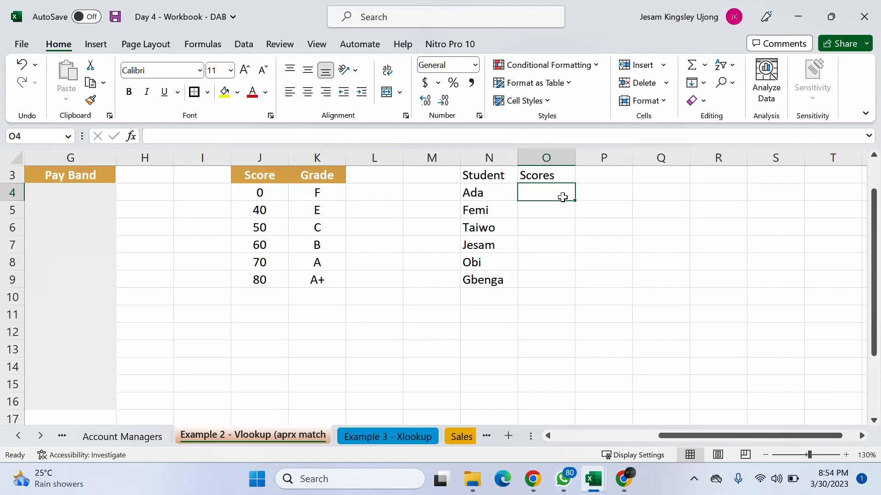
# - Enter the scores 40, 90 and 70 for the first three students in cells O4 to O6
pyautogui.write('40')
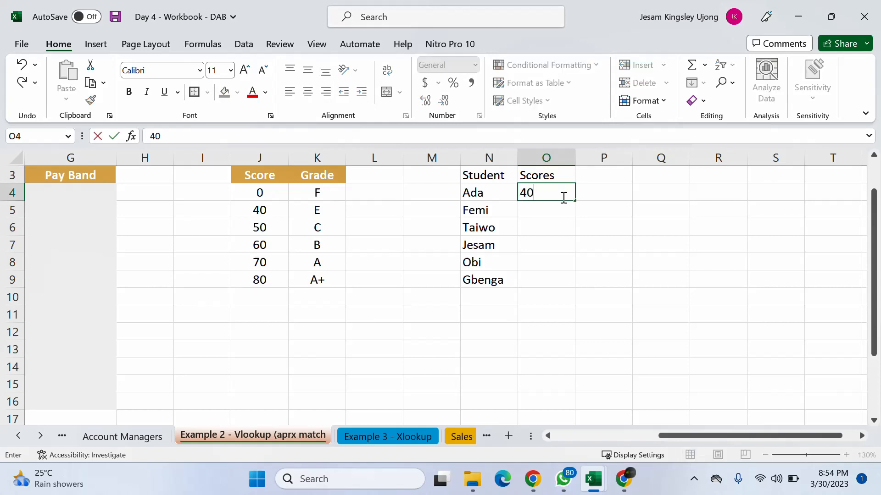
pyautogui.press('Return')
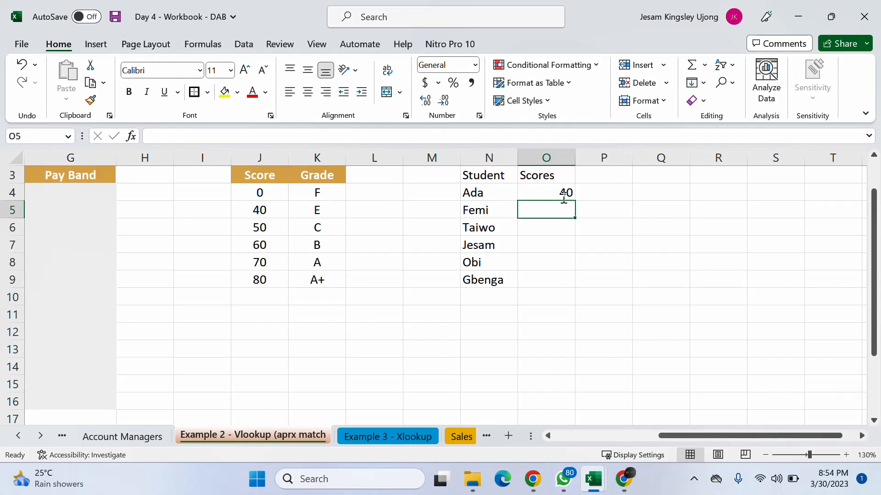
pyautogui.write('90')
pyautogui.press('Return')
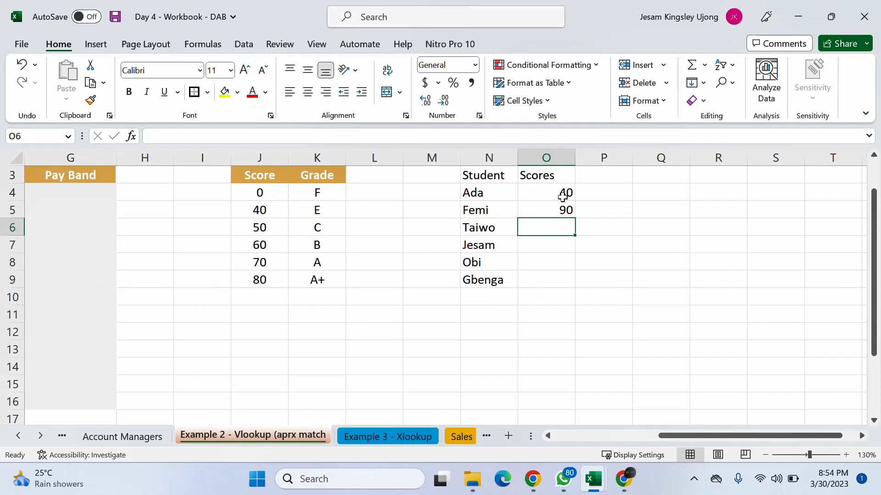
pyautogui.write('70')
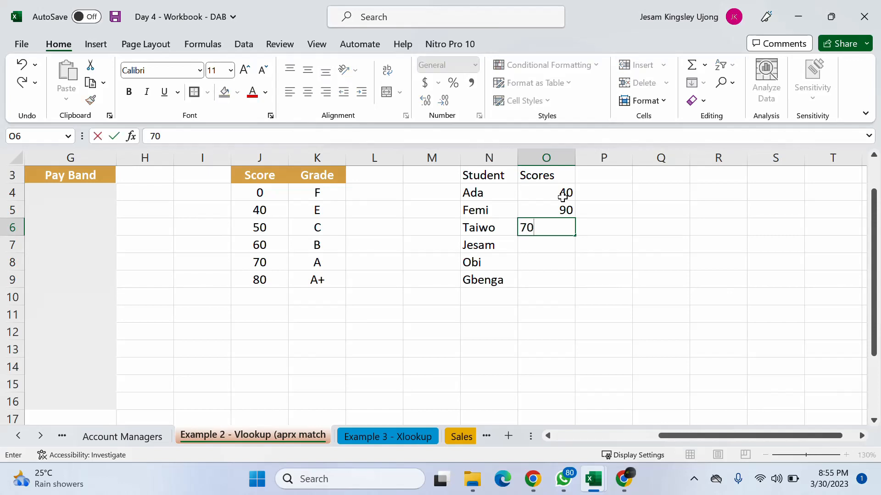
pyautogui.press('Return')
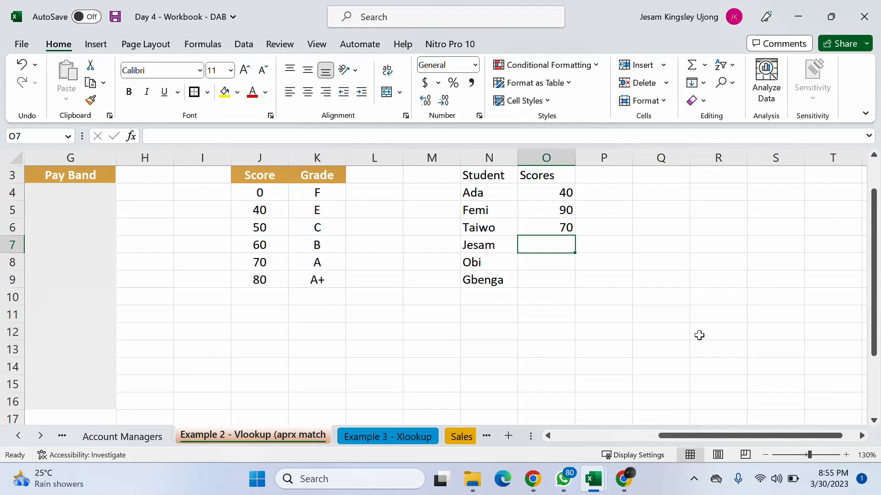
# - Enter the scores 30, 62 and 49 for the remaining students in cells O7 to O9
pyautogui.write('30')
pyautogui.press('Return')
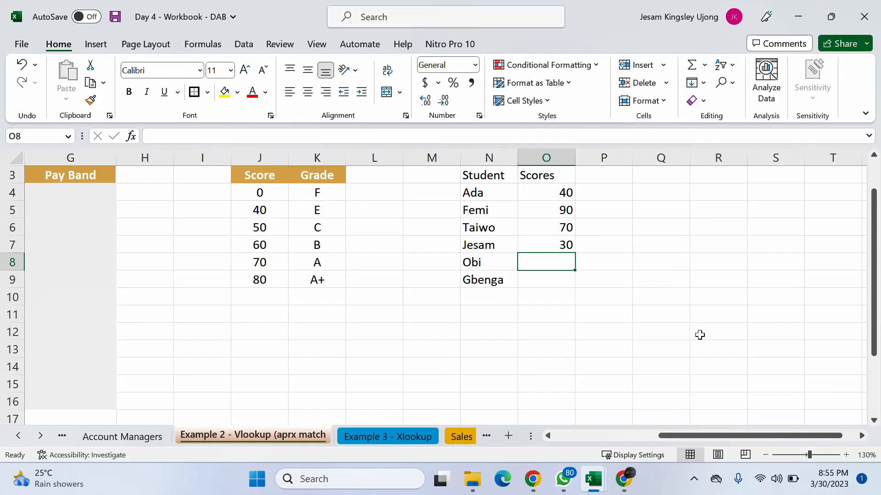
pyautogui.write('62')
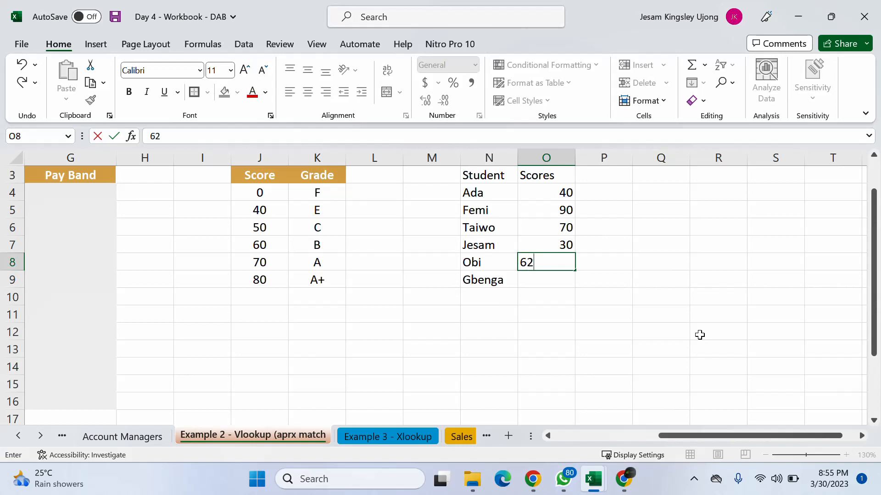
pyautogui.press('Return')
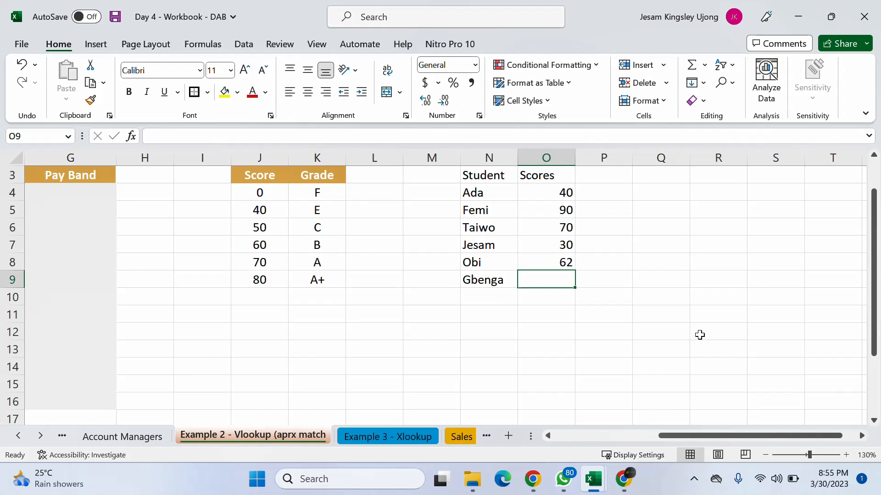
pyautogui.write('49')
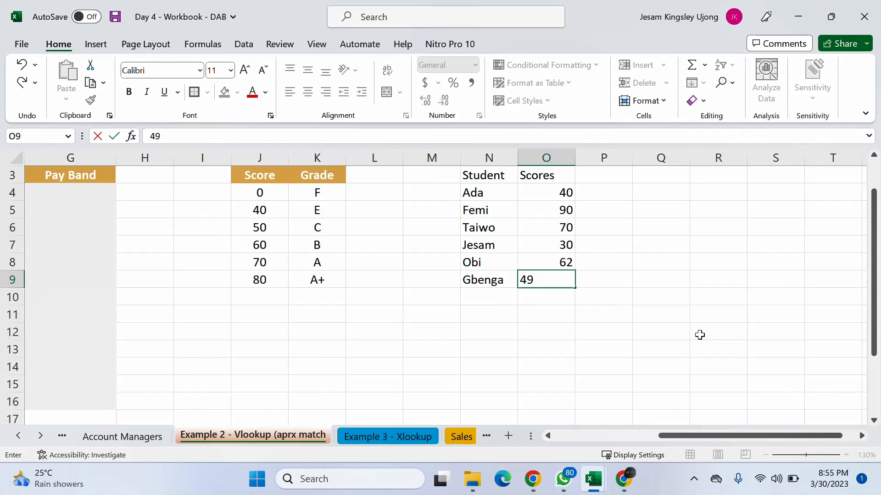
pyautogui.press('Up')
pyautogui.press('Up')
pyautogui.press('Up')
pyautogui.press('Up')
pyautogui.press('Up')
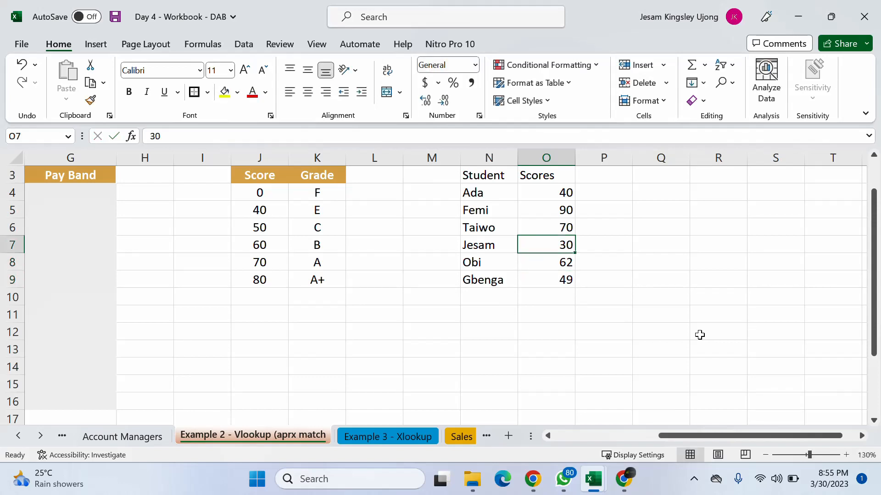
# - Change the first student's score in cell O4 to 52
pyautogui.write('52')
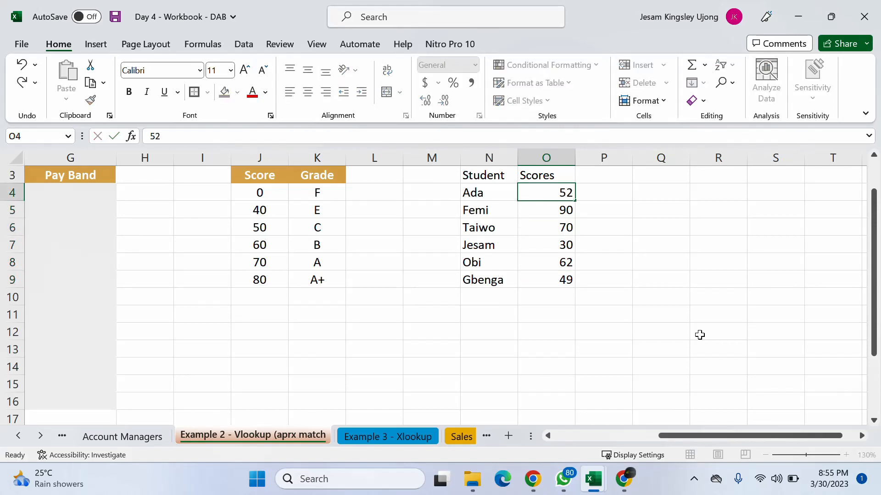
pyautogui.press('Return')
# - Add the header Grade in cell P3 beside the Scores header
pyautogui.click(556, 177)
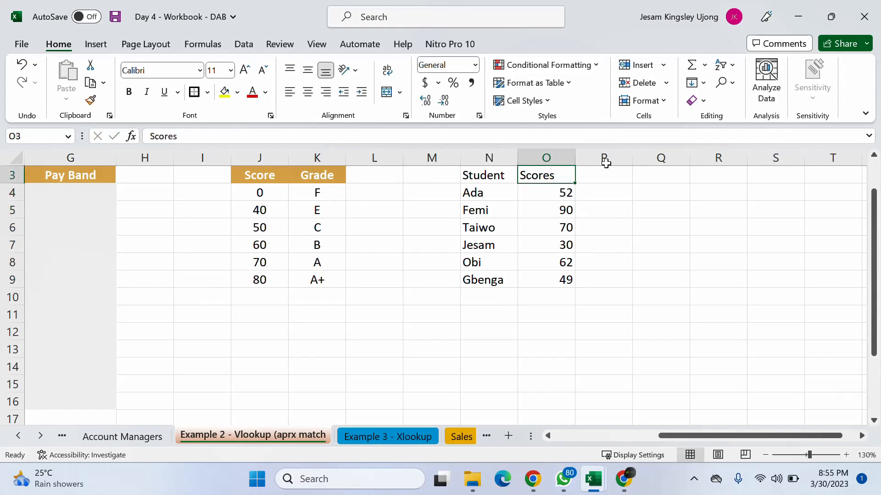
pyautogui.click(603, 158)
pyautogui.click(601, 175)
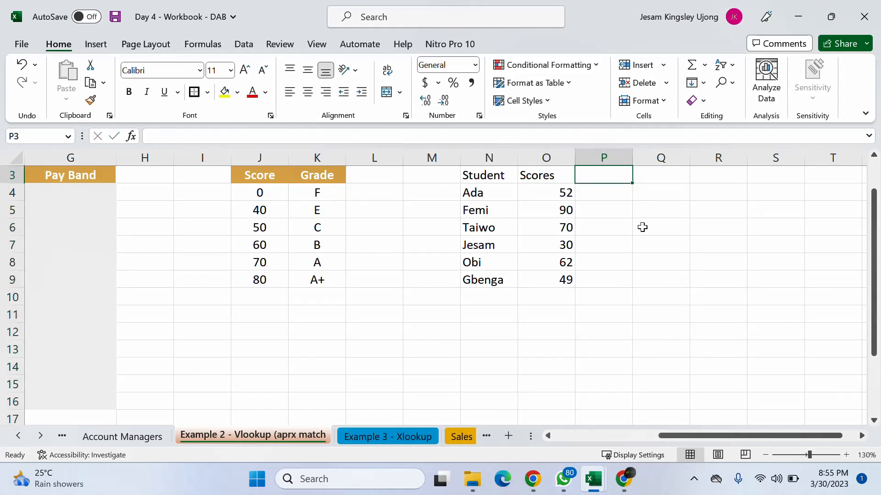
pyautogui.write('Grade')
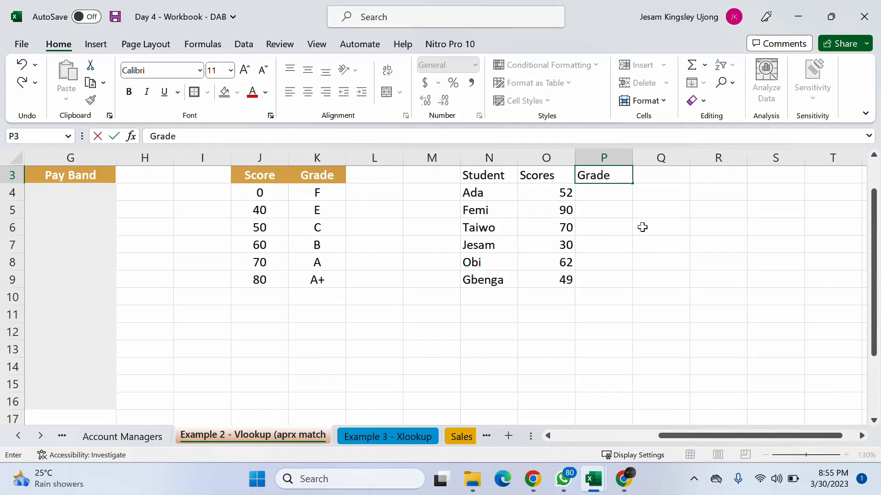
pyautogui.press('Return')
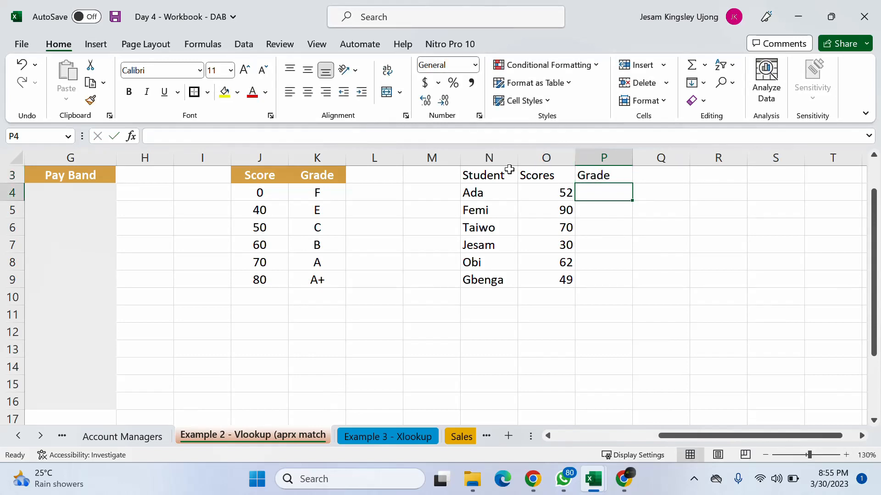
# - Copy the formatting of the Score header in J3 onto the Student, Scores and Grade headers in N3:P3
pyautogui.moveTo(495, 176); pyautogui.dragTo(611, 174)
pyautogui.click(254, 175)
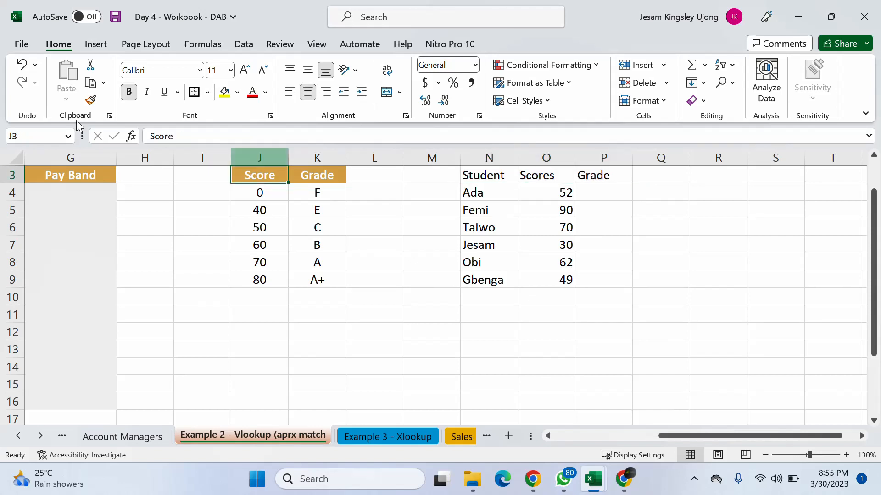
pyautogui.click(89, 101)
pyautogui.moveTo(499, 176)
pyautogui.mouseDown()
pyautogui.moveTo(564, 170)
pyautogui.moveTo(589, 178)
pyautogui.mouseUp()
pyautogui.click(602, 194)
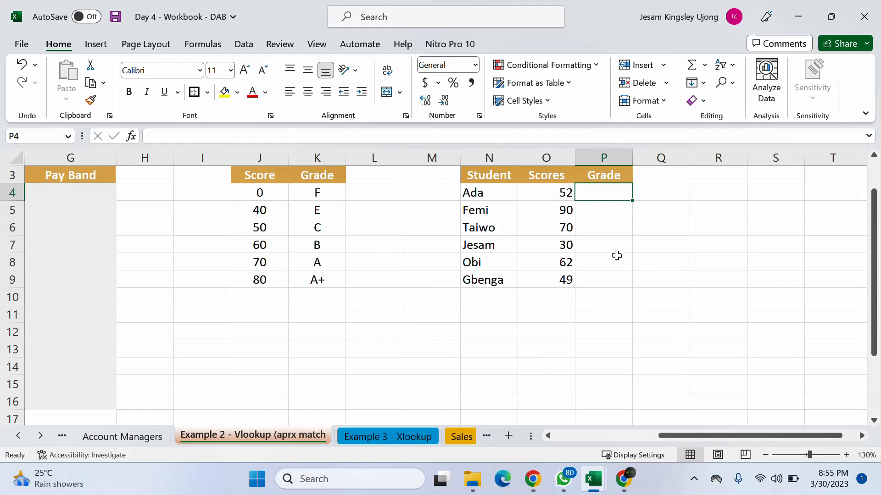
pyautogui.click(560, 193)
pyautogui.click(614, 197)
pyautogui.click(273, 193)
pyautogui.write('1')
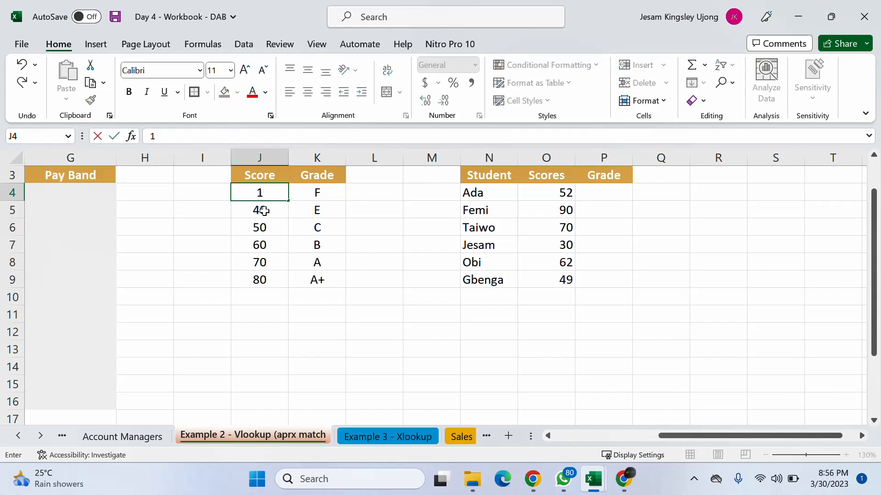
pyautogui.hotkey('ctrl', 'z')
pyautogui.press('Escape')
pyautogui.click(362, 233)
# - Enter =VLOOKUP(O4,J:K,2,TRUE) in cell P4 to grade the first student by approximate match
pyautogui.click(603, 195)
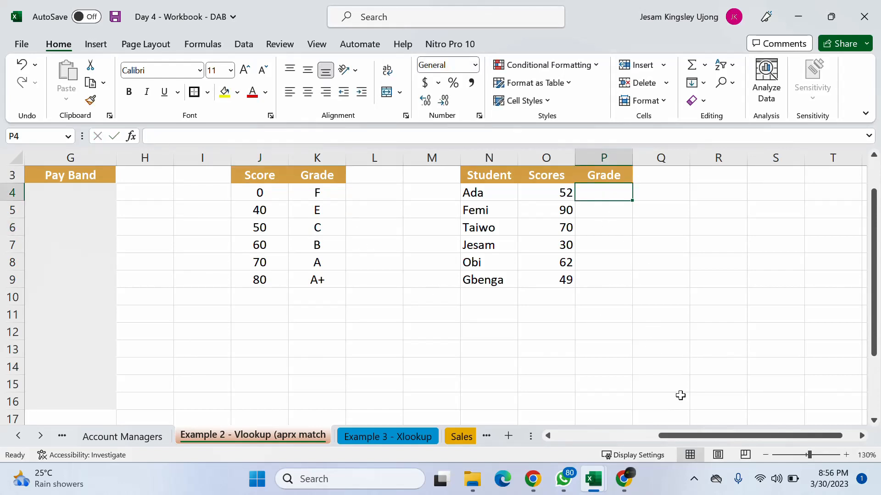
pyautogui.write('=v')
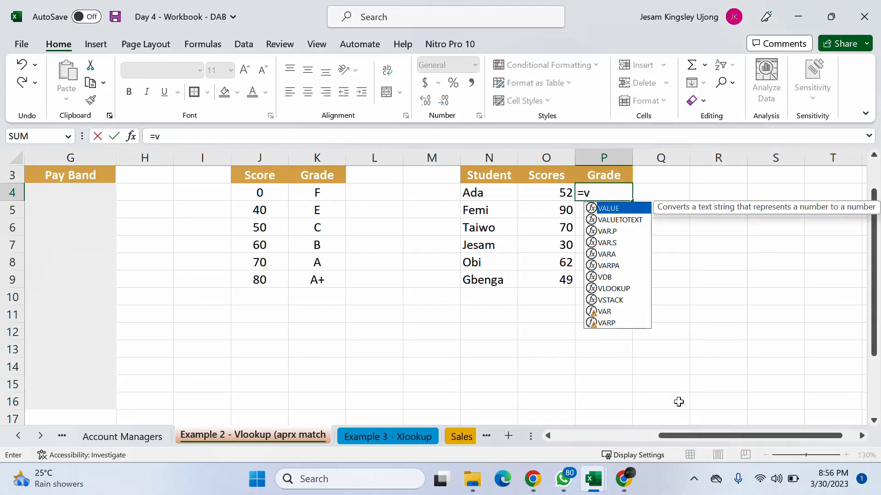
pyautogui.write('l')
pyautogui.press('Tab')
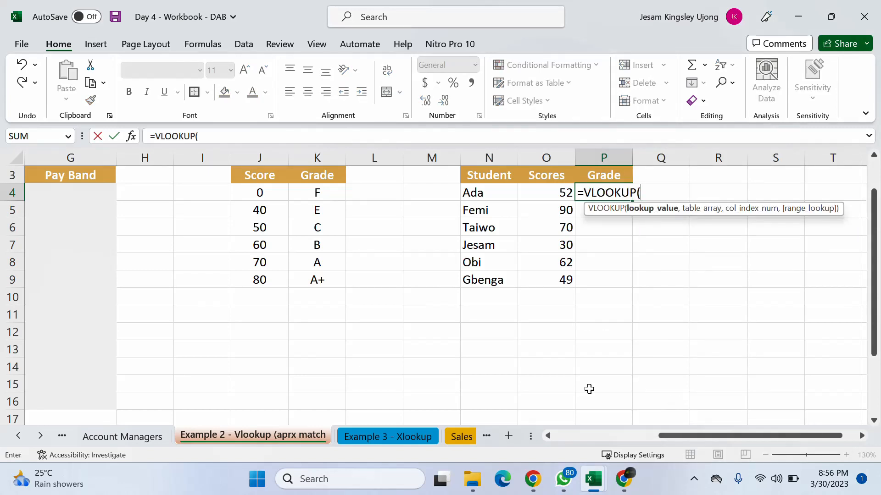
pyautogui.click(562, 192)
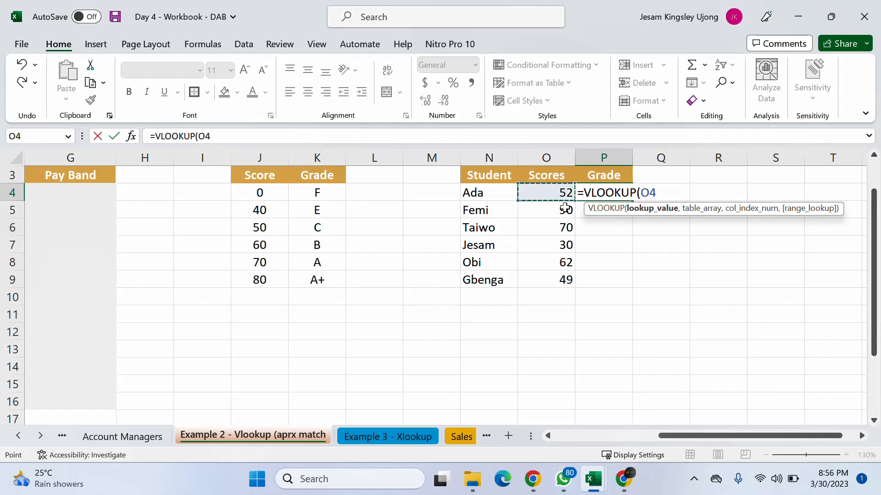
pyautogui.write(',')
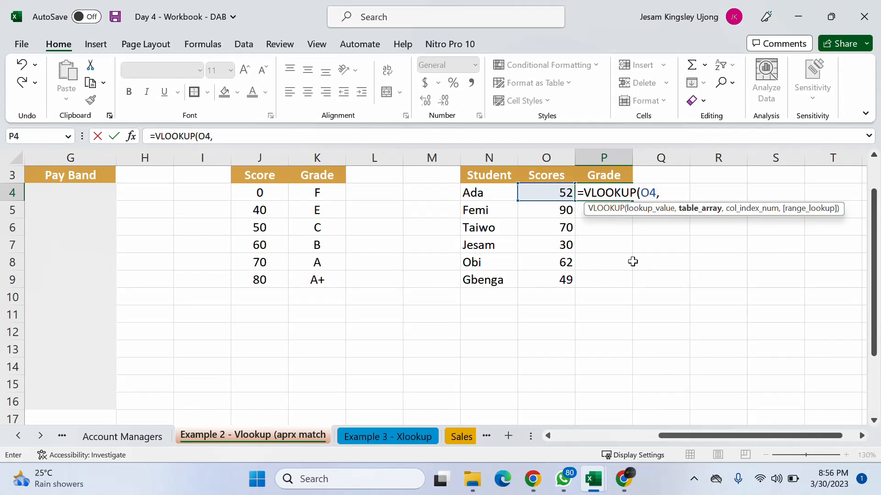
pyautogui.moveTo(252, 150); pyautogui.dragTo(309, 146)
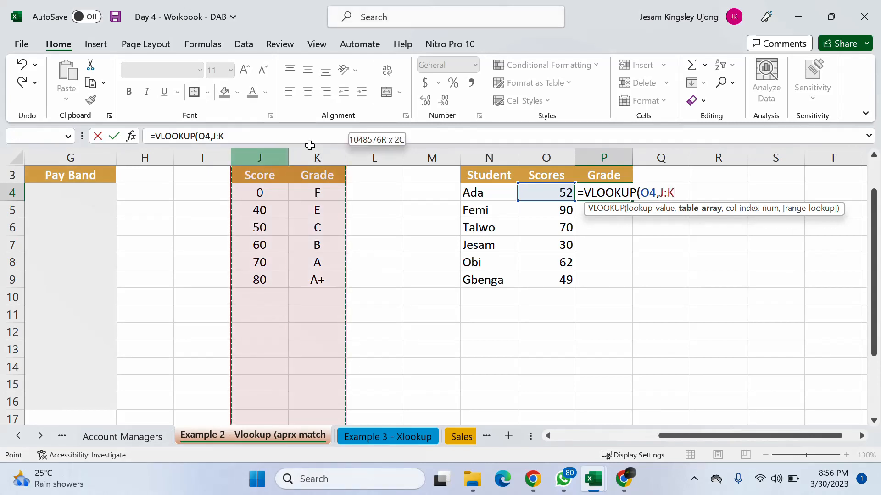
pyautogui.write(',')
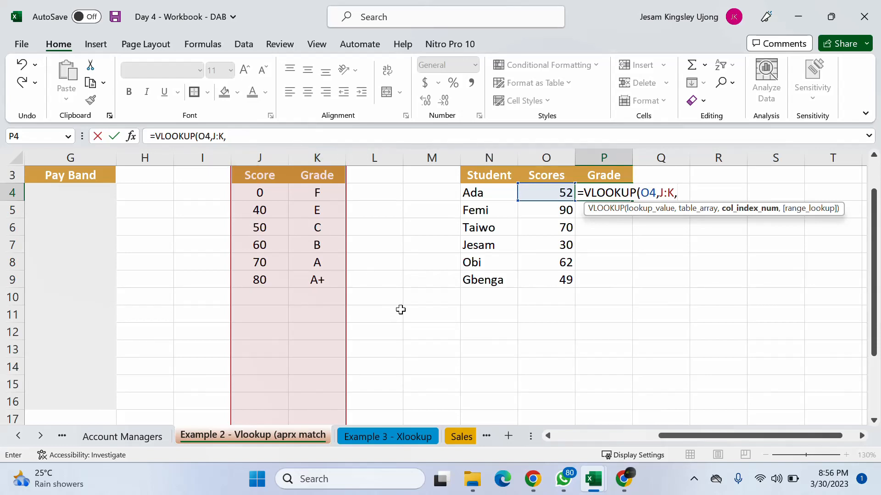
pyautogui.write('2,')
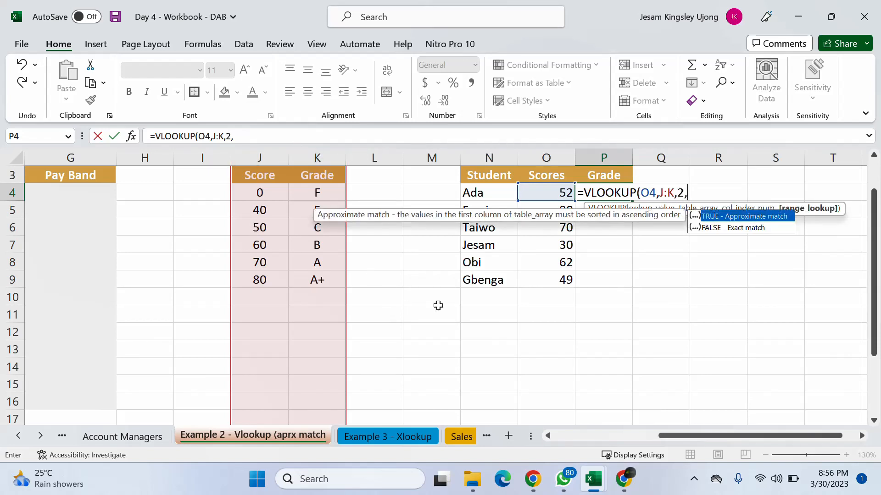
pyautogui.doubleClick(740, 216)
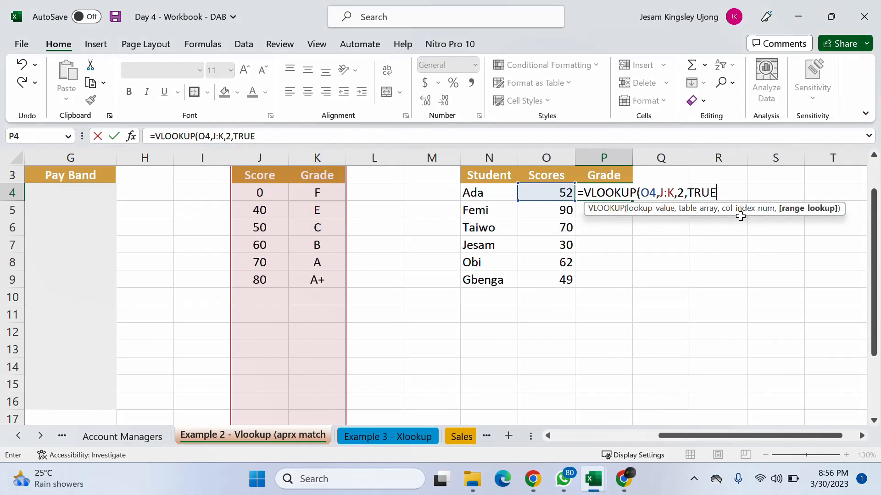
pyautogui.write(')')
pyautogui.press('Return')
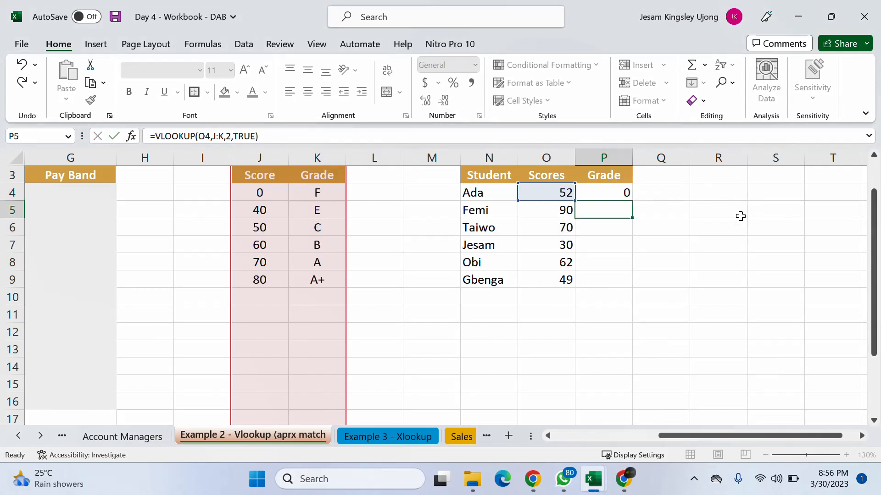
# - Fill the VLOOKUP formula from P4 down to P9 and check the grades of the remaining students
pyautogui.click(596, 193)
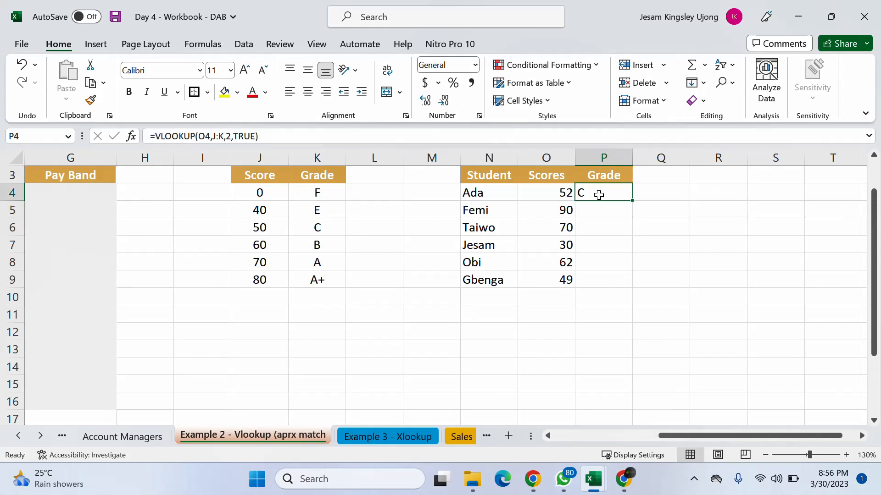
pyautogui.moveTo(633, 202); pyautogui.dragTo(622, 287)
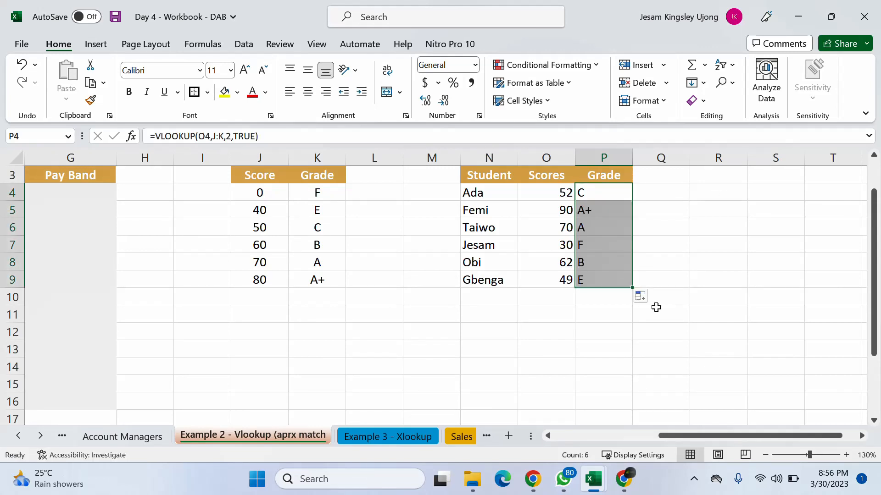
pyautogui.click(595, 210)
pyautogui.click(614, 228)
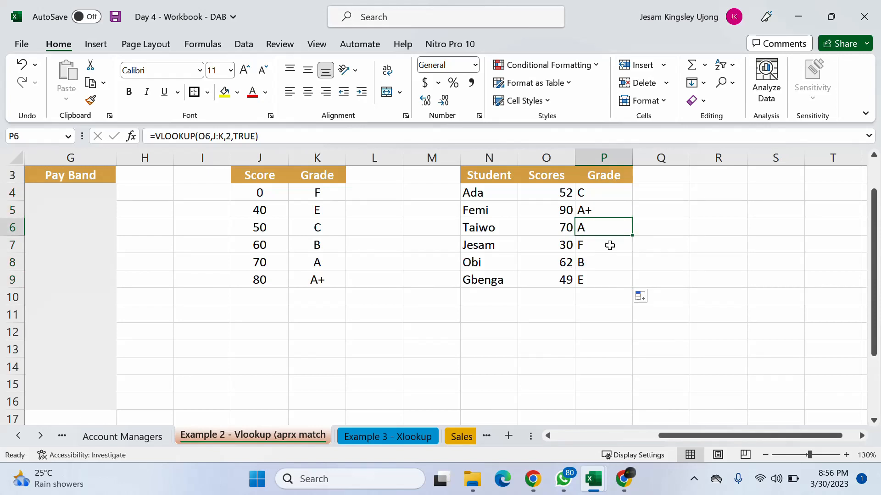
pyautogui.click(615, 250)
pyautogui.click(619, 264)
pyautogui.click(609, 277)
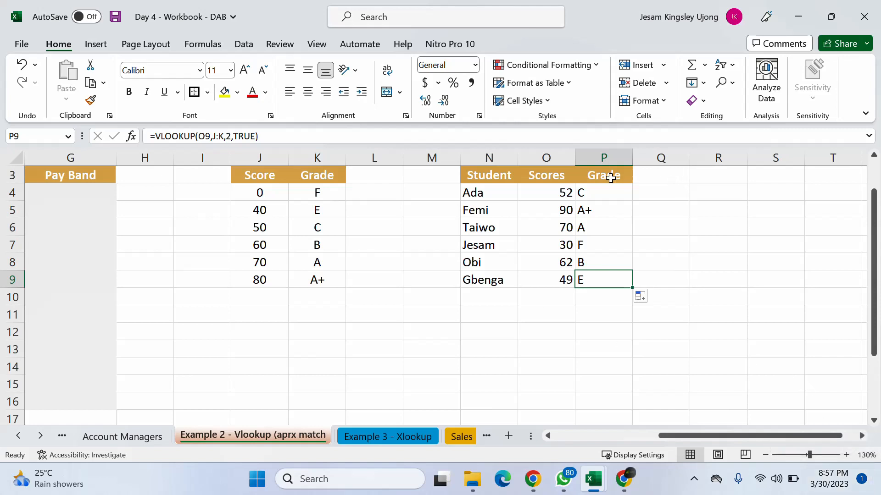
# - Compare the first student's score in O4 and grade in P4 with the 50 and 60 thresholds in the Score and Grade table
pyautogui.click(317, 210)
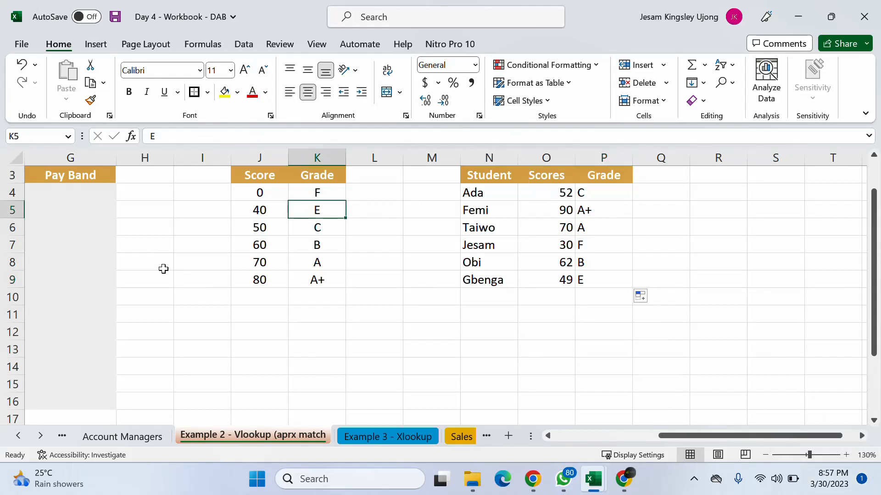
pyautogui.click(266, 225)
pyautogui.click(564, 192)
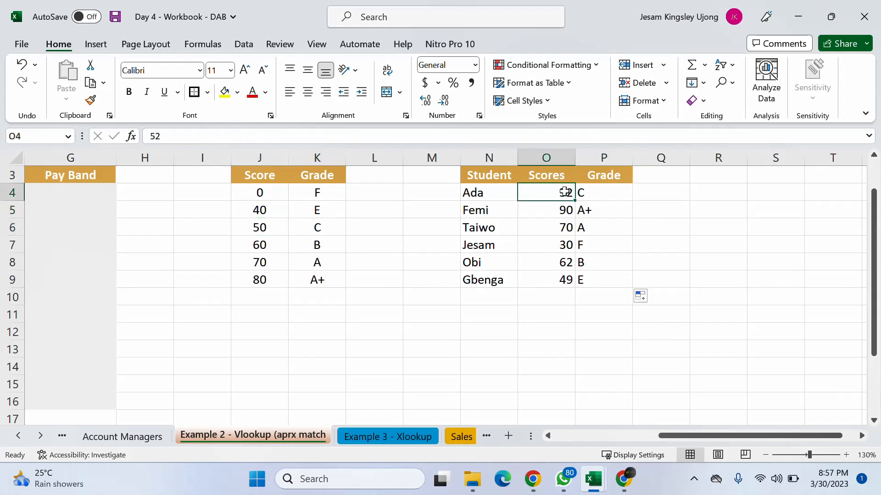
pyautogui.click(602, 195)
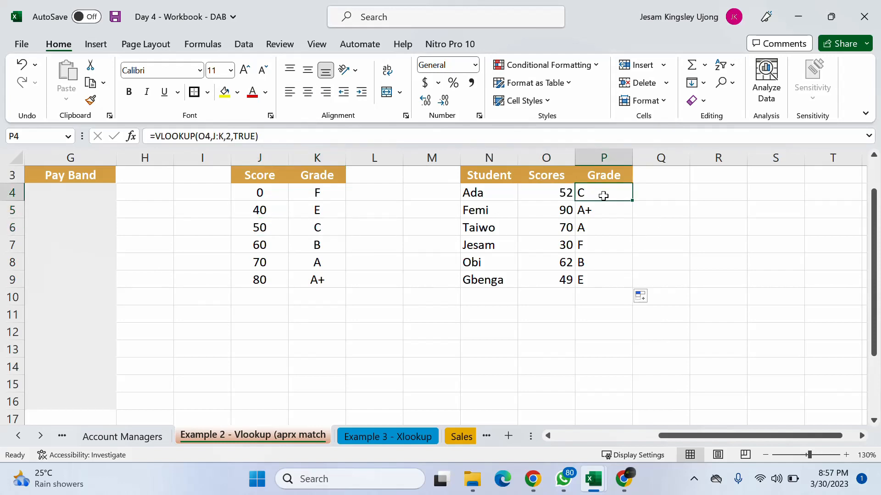
pyautogui.click(268, 228)
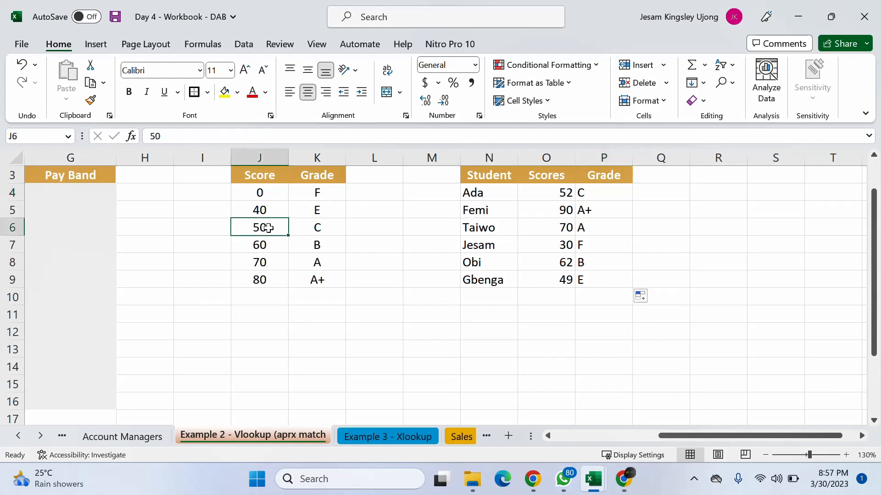
pyautogui.click(273, 243)
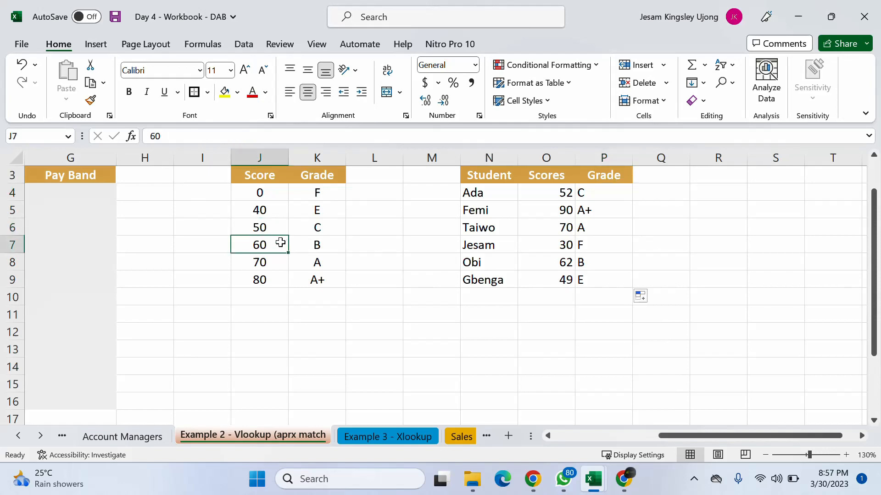
pyautogui.click(269, 227)
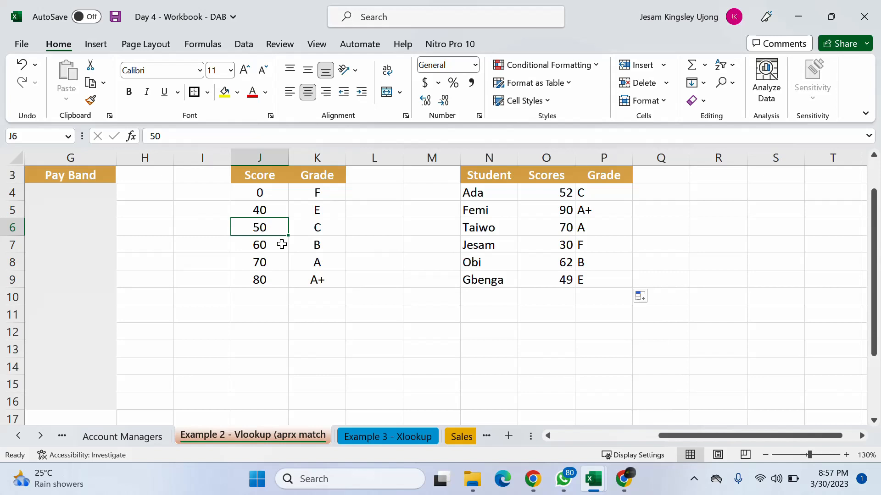
pyautogui.click(564, 193)
pyautogui.scroll(1, 588, 227)
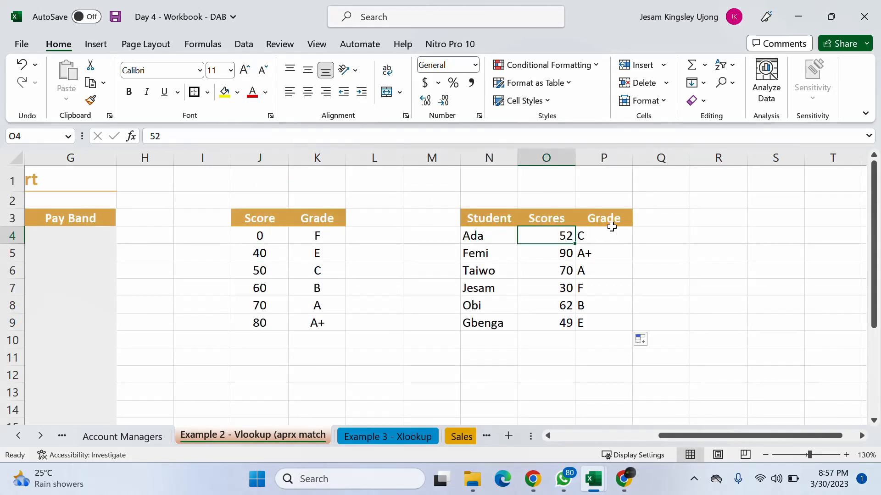
pyautogui.click(604, 236)
pyautogui.scroll(-1, 715, 217)
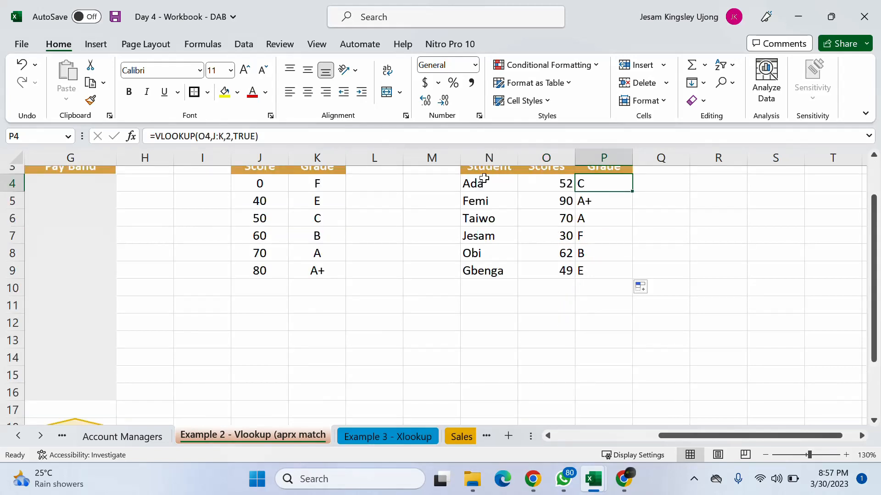
# - Check the scores and grades of the students in rows 5 to 7 against the Score and Grade table
pyautogui.click(565, 201)
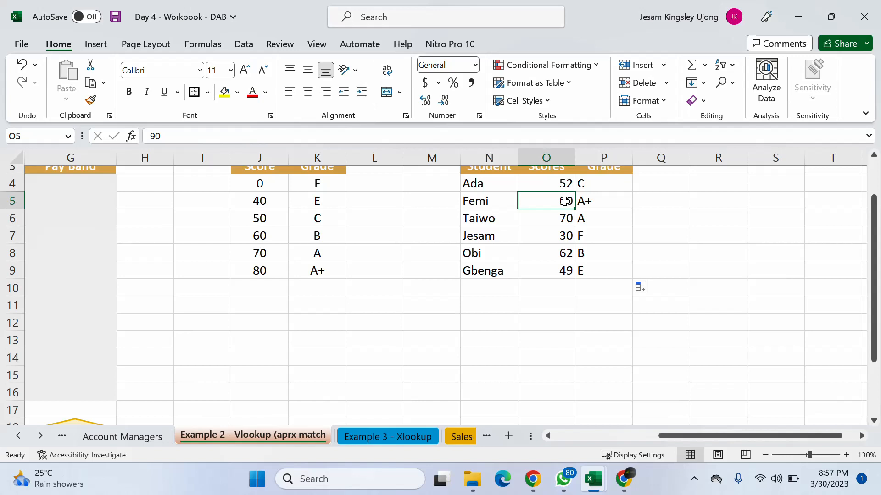
pyautogui.click(604, 201)
pyautogui.click(327, 274)
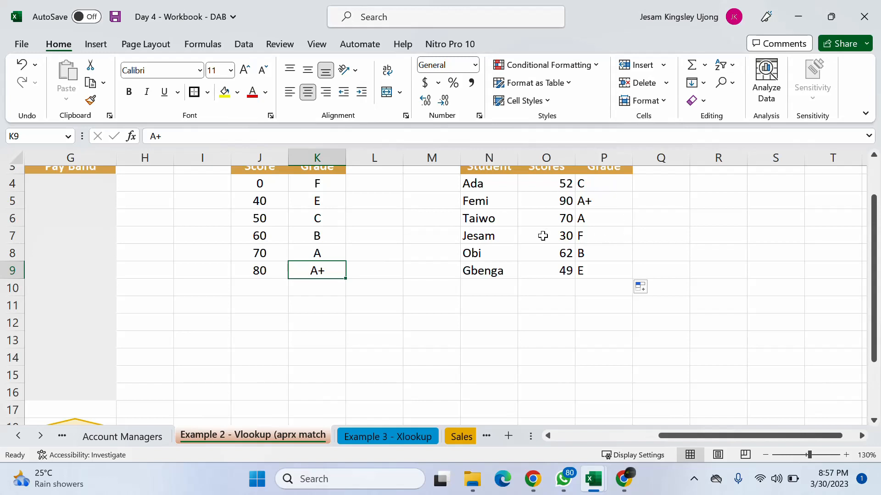
pyautogui.click(485, 219)
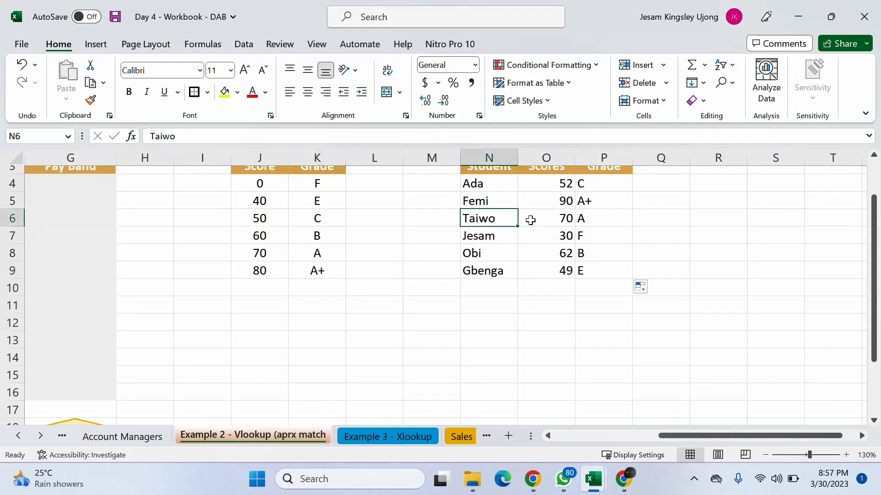
pyautogui.click(320, 251)
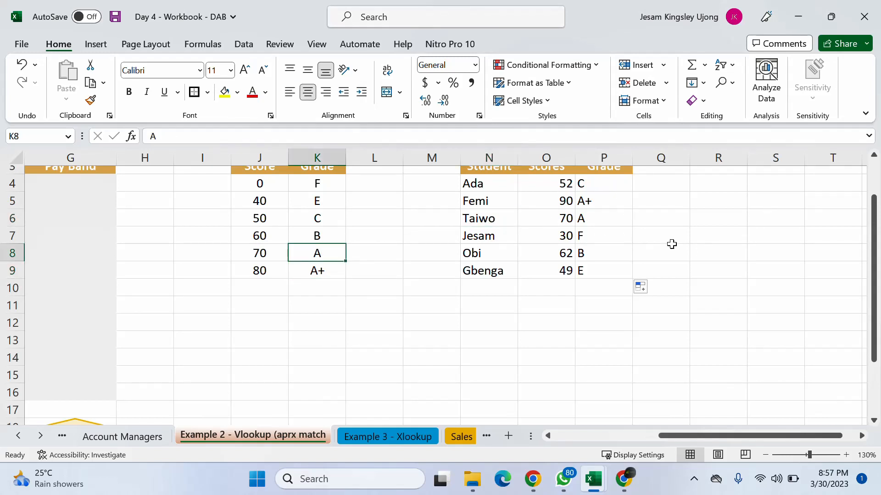
pyautogui.click(511, 236)
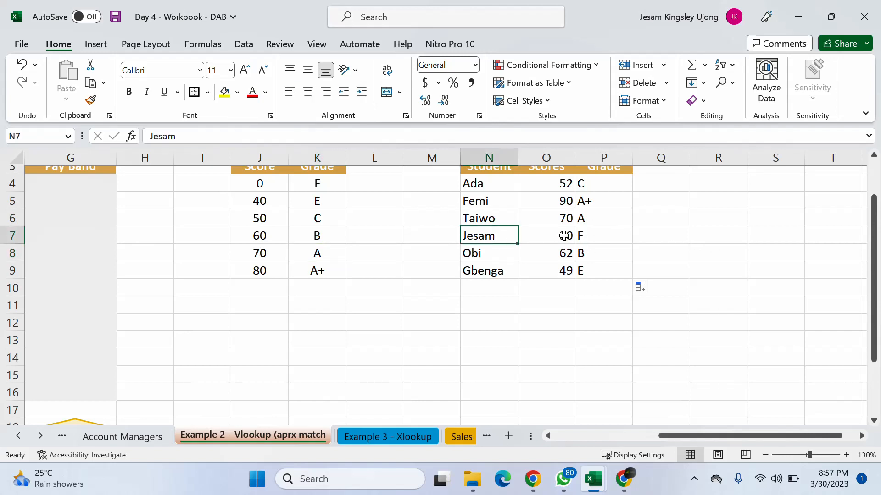